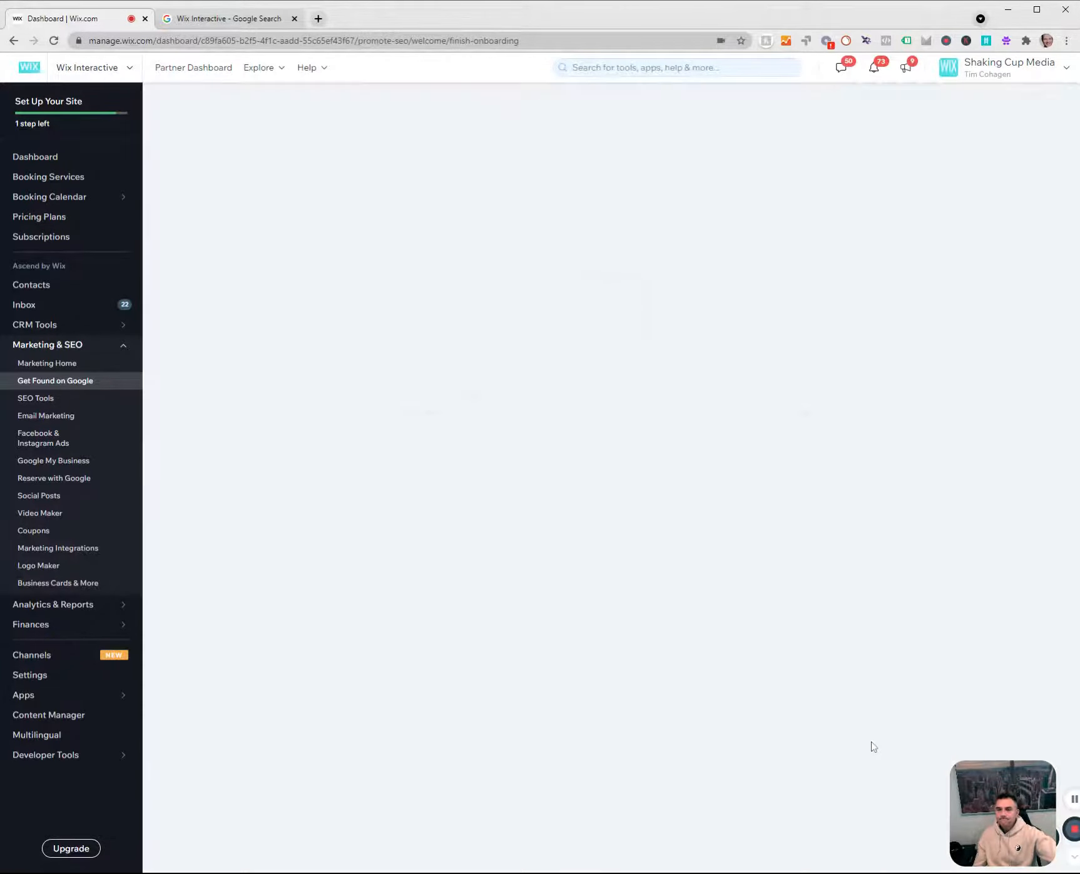
Finish the SEO onboarding and open the checklist task for adding the homepage's description for search results.
{"action": "left_click", "coordinate": [876, 745]}
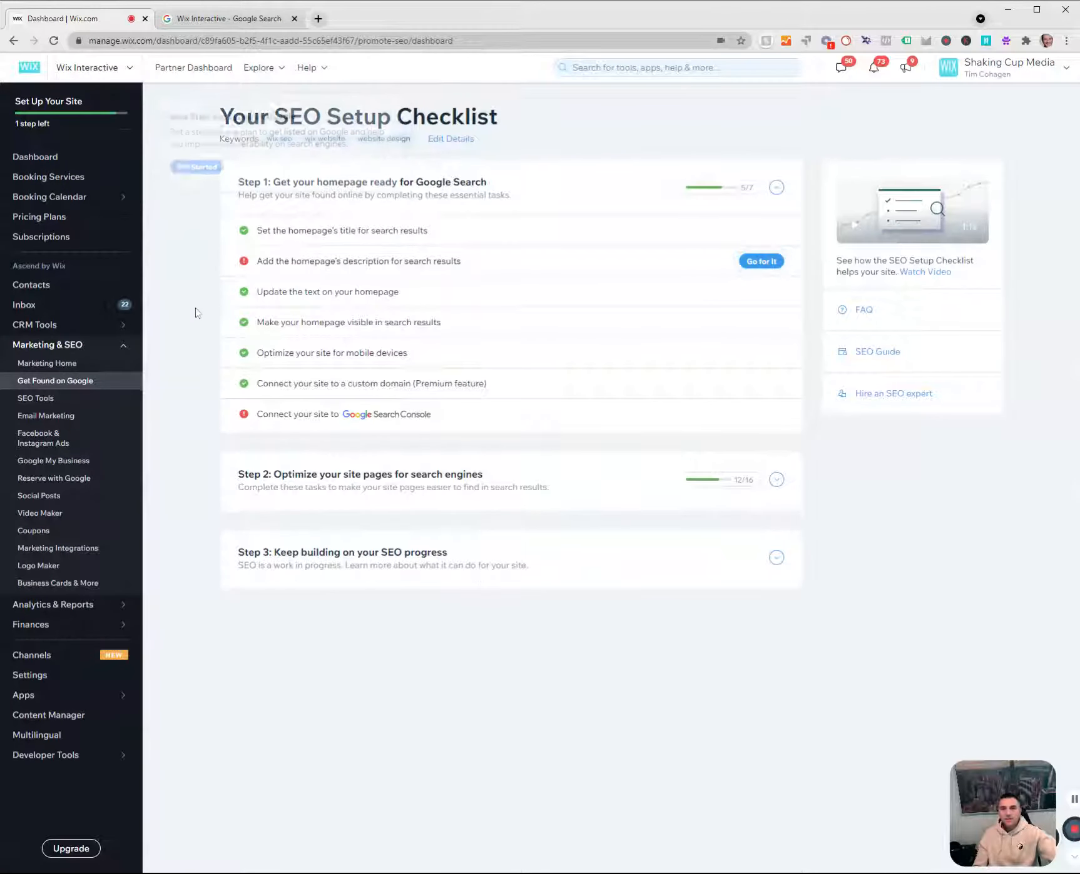
{"action": "left_click", "coordinate": [404, 270]}
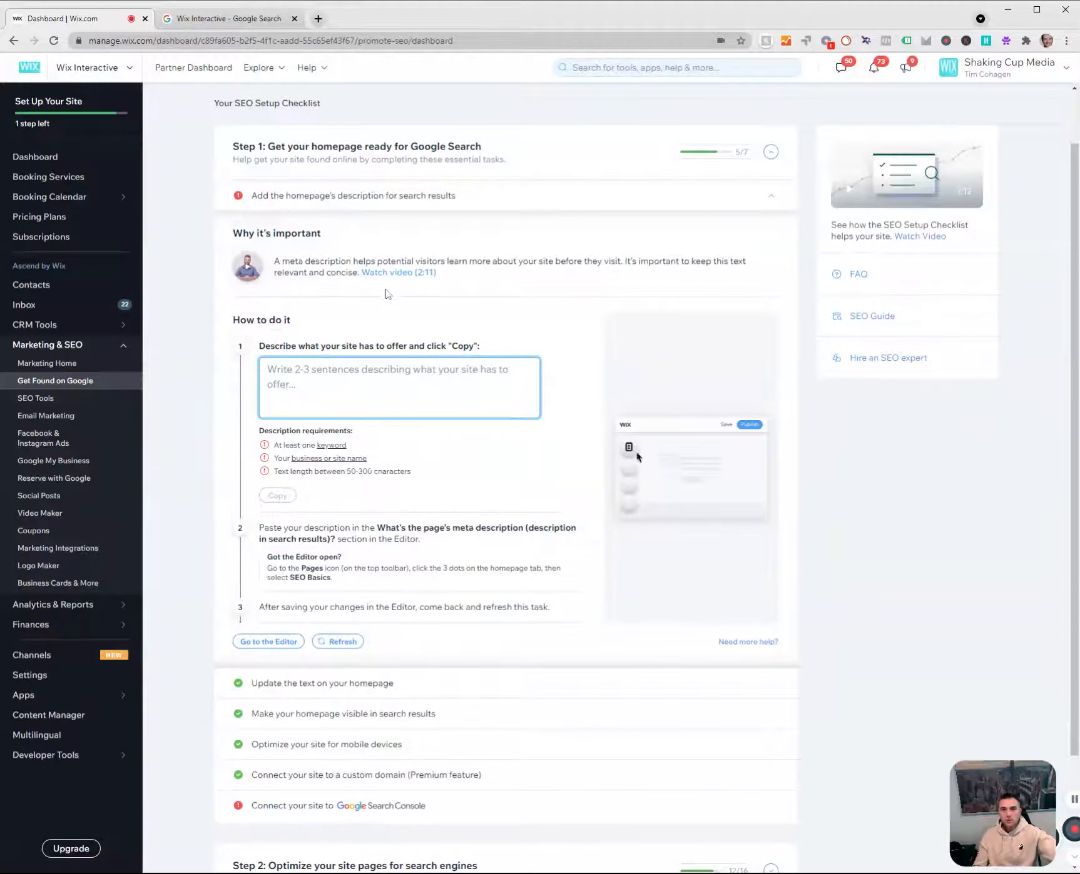
Examine the description snippet of the interactive map result in the Google results, and return to the Wix dashboard.
{"action": "left_click", "coordinate": [218, 20]}
{"action": "left_click_drag", "start_coordinate": [123, 404], "coordinate": [188, 451]}
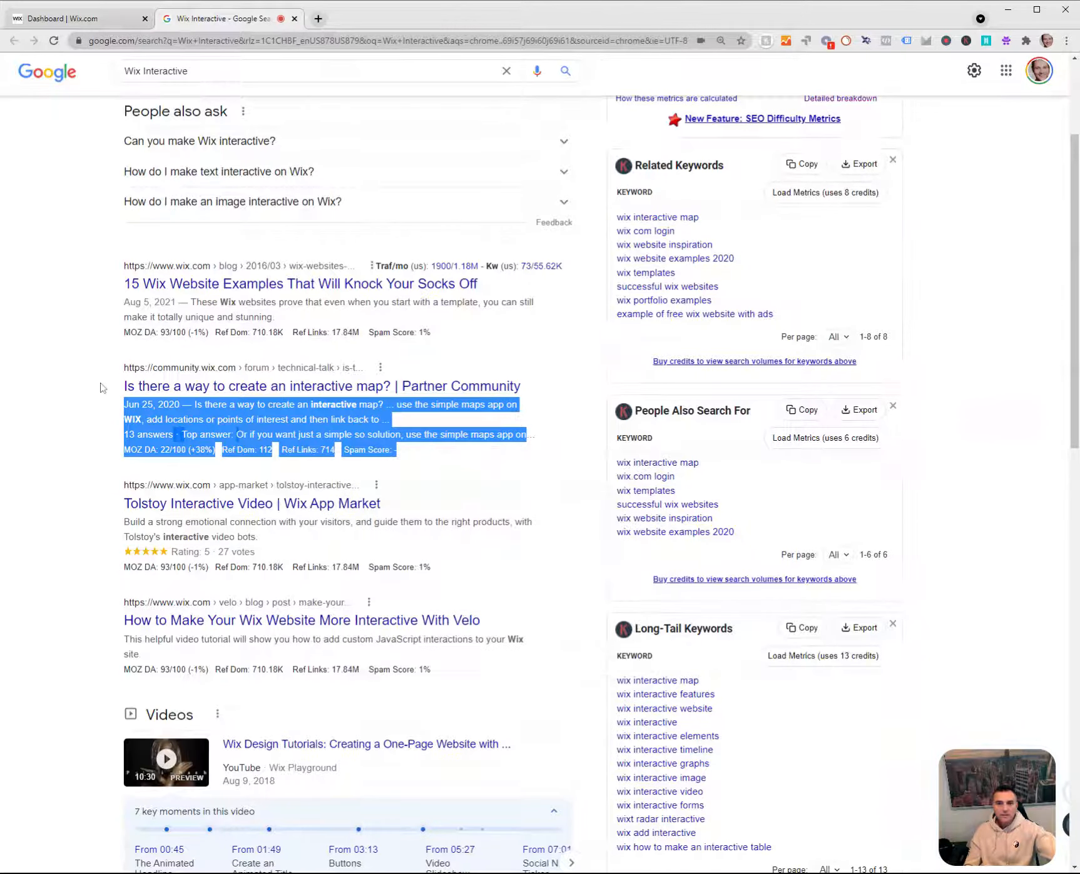
{"action": "left_click", "coordinate": [86, 23]}
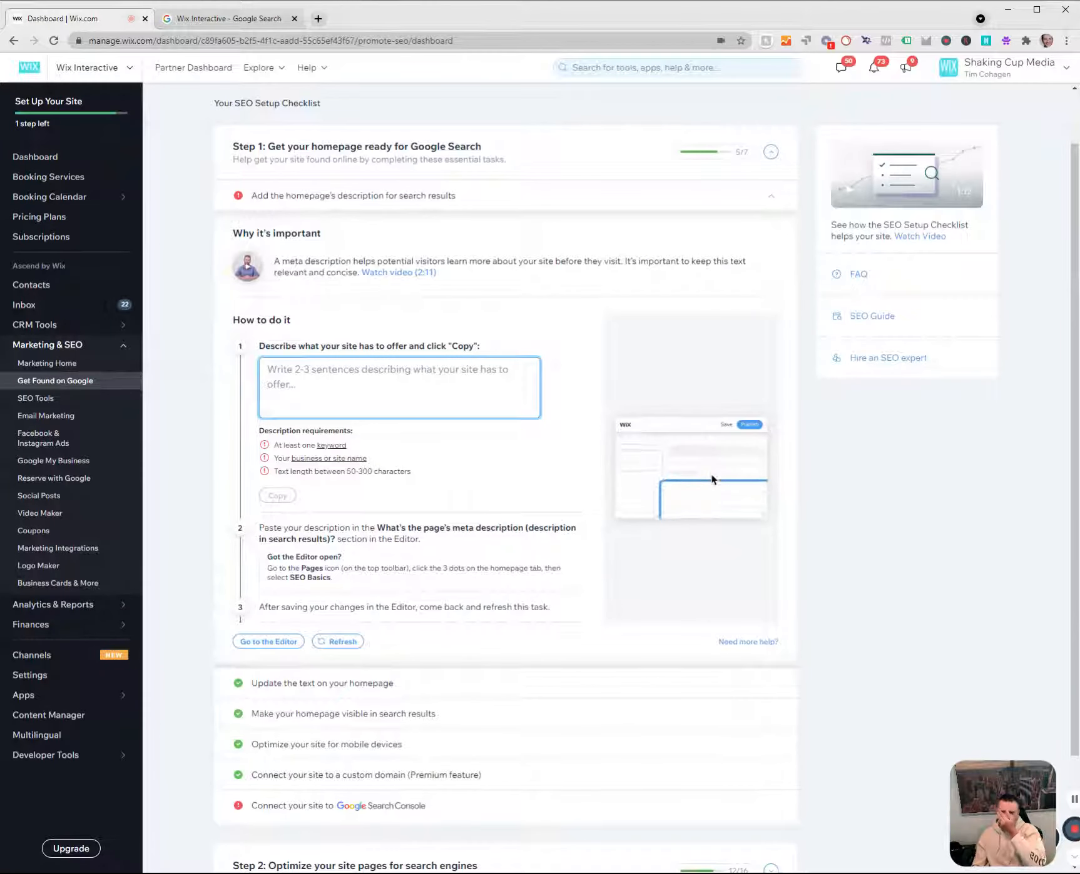
{"action": "mouse_move", "coordinate": [313, 459]}
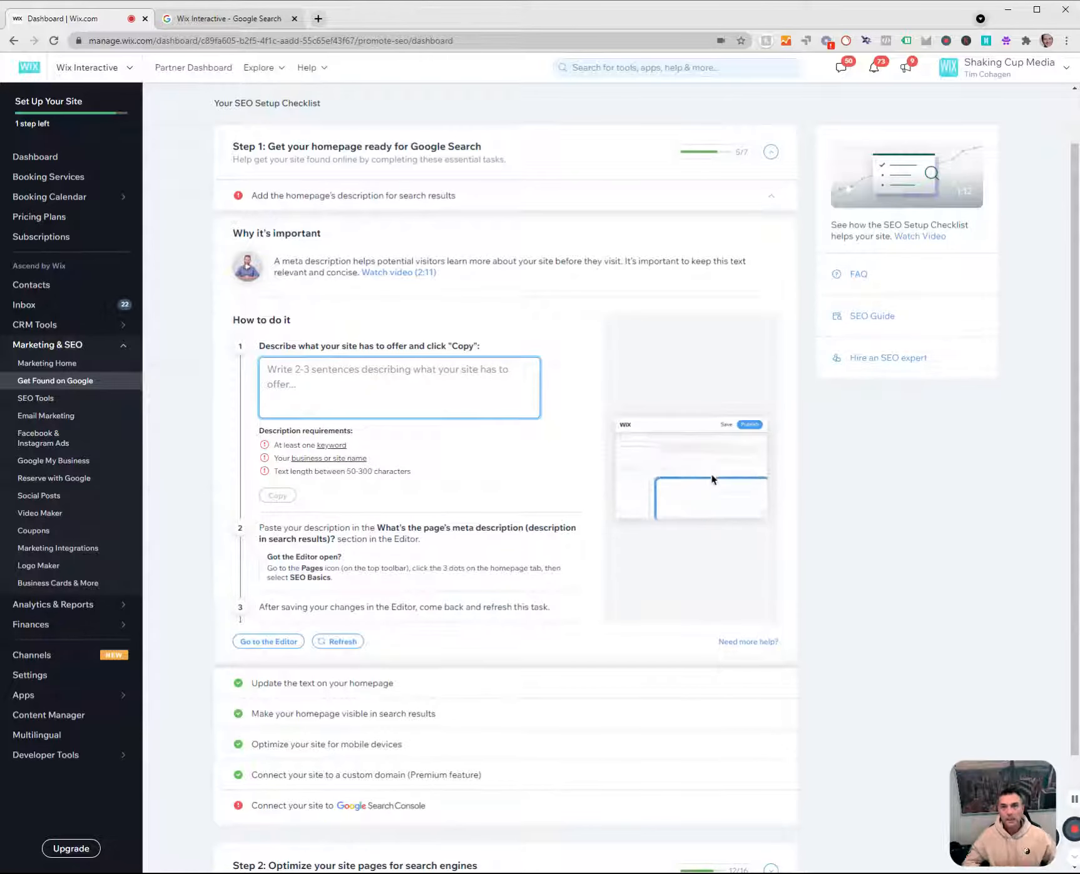
Open wixinteractive.com in place of the Google results and look through its home page for descriptive text.
{"action": "left_click", "coordinate": [233, 19]}
{"action": "scroll", "coordinate": [365, 559], "scroll_direction": "up", "scroll_amount": 3}
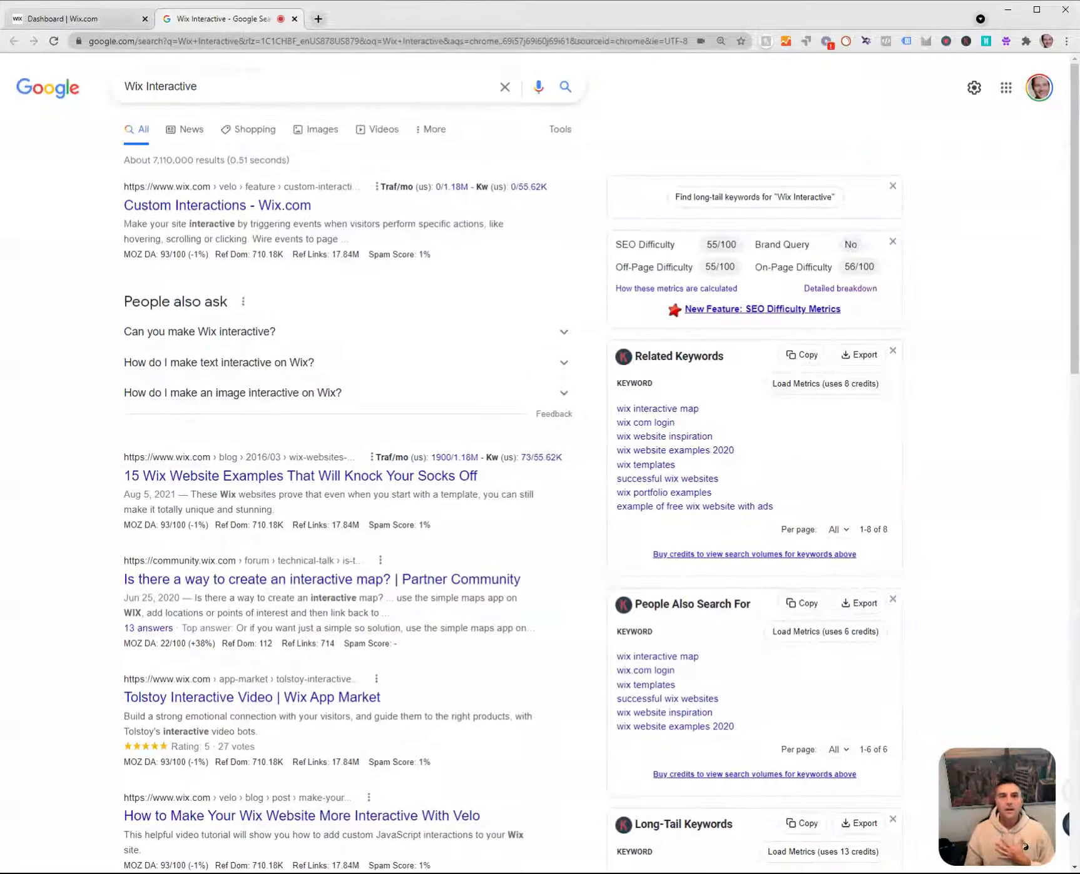
{"action": "left_click", "coordinate": [138, 43]}
{"action": "type", "text": "wixinter"}
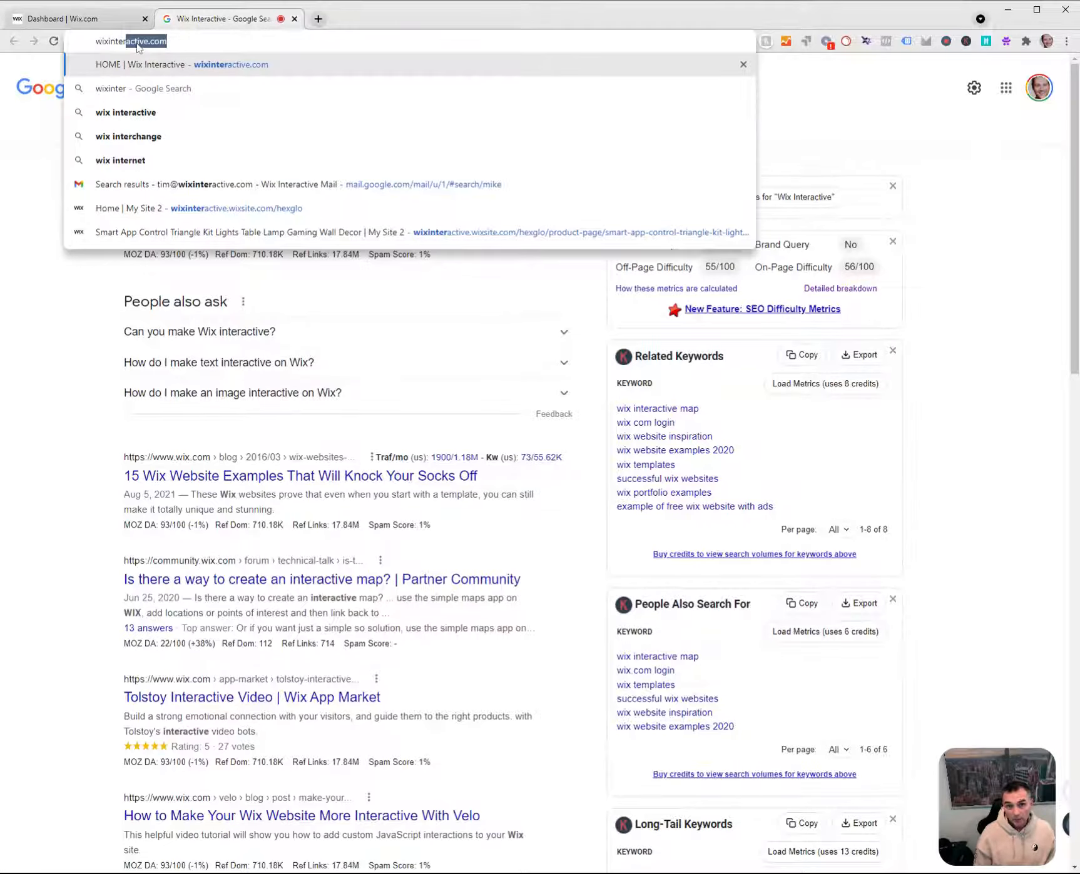
{"action": "key", "text": "Return"}
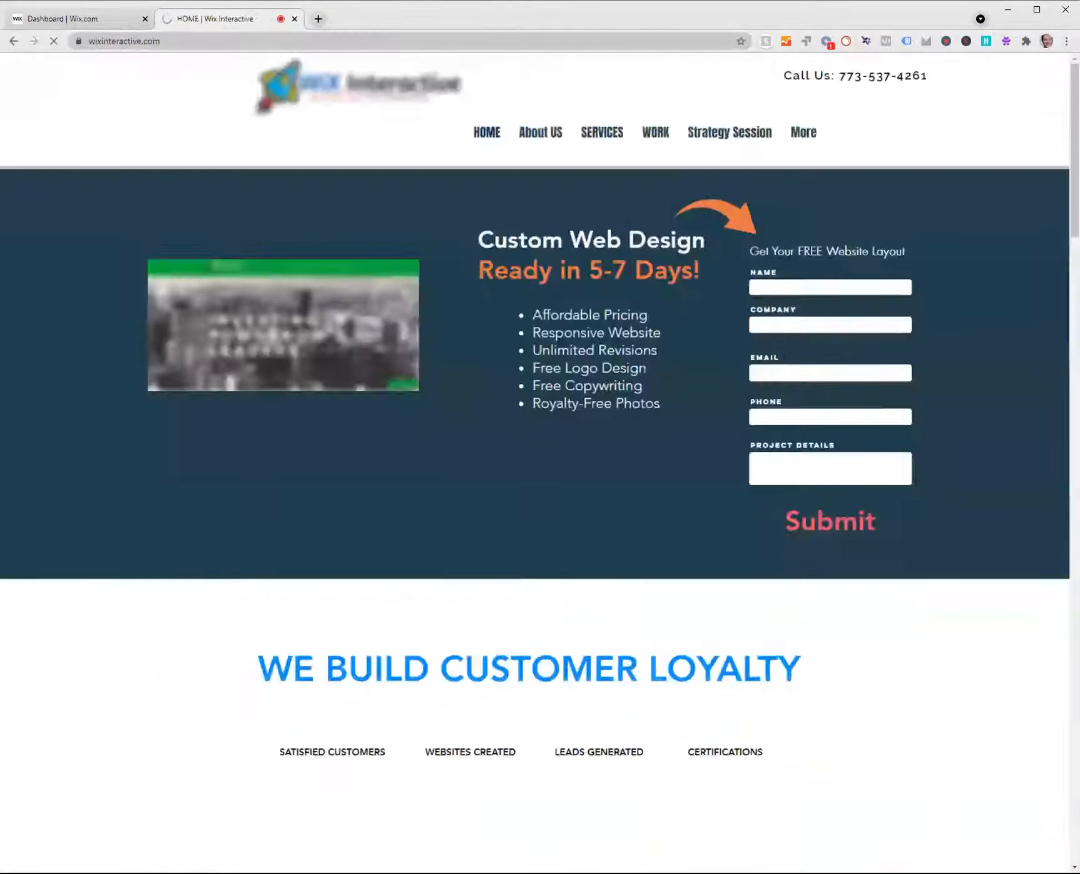
{"action": "scroll", "coordinate": [649, 737], "scroll_direction": "down", "scroll_amount": 4}
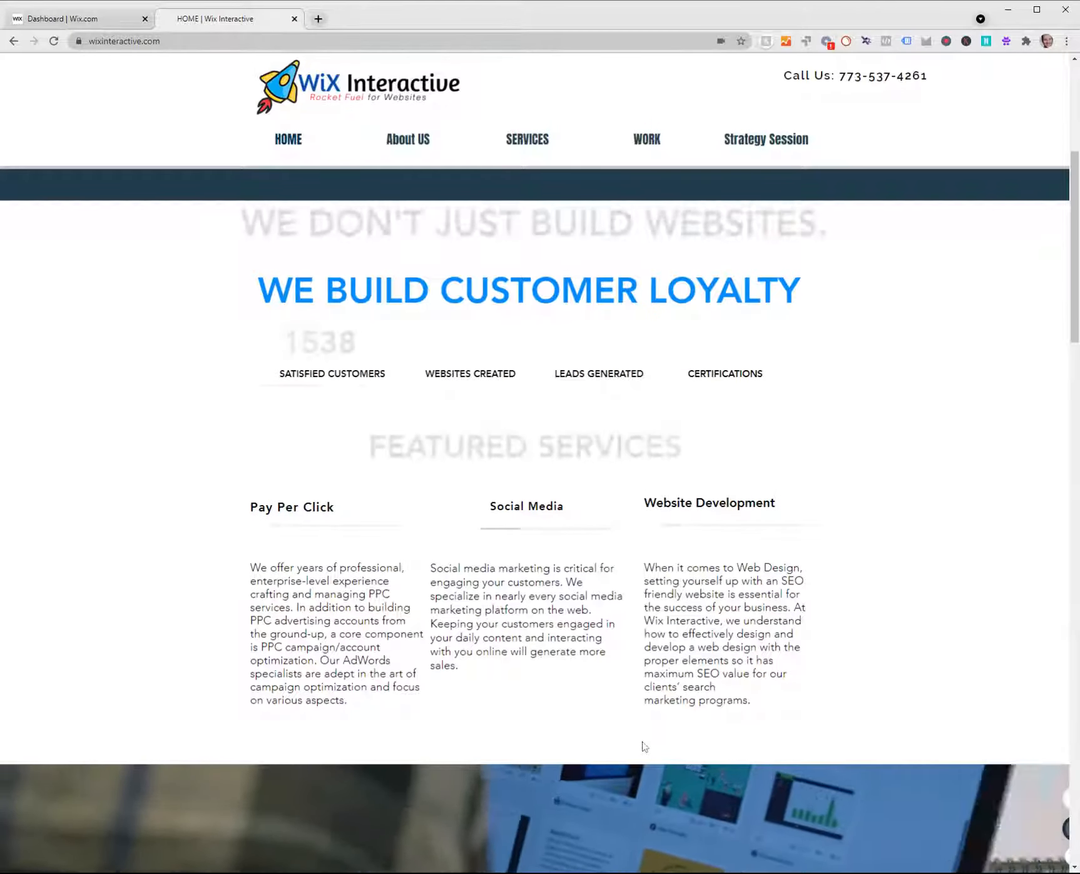
{"action": "scroll", "coordinate": [644, 747], "scroll_direction": "down", "scroll_amount": 7}
{"action": "scroll", "coordinate": [648, 747], "scroll_direction": "down", "scroll_amount": 9}
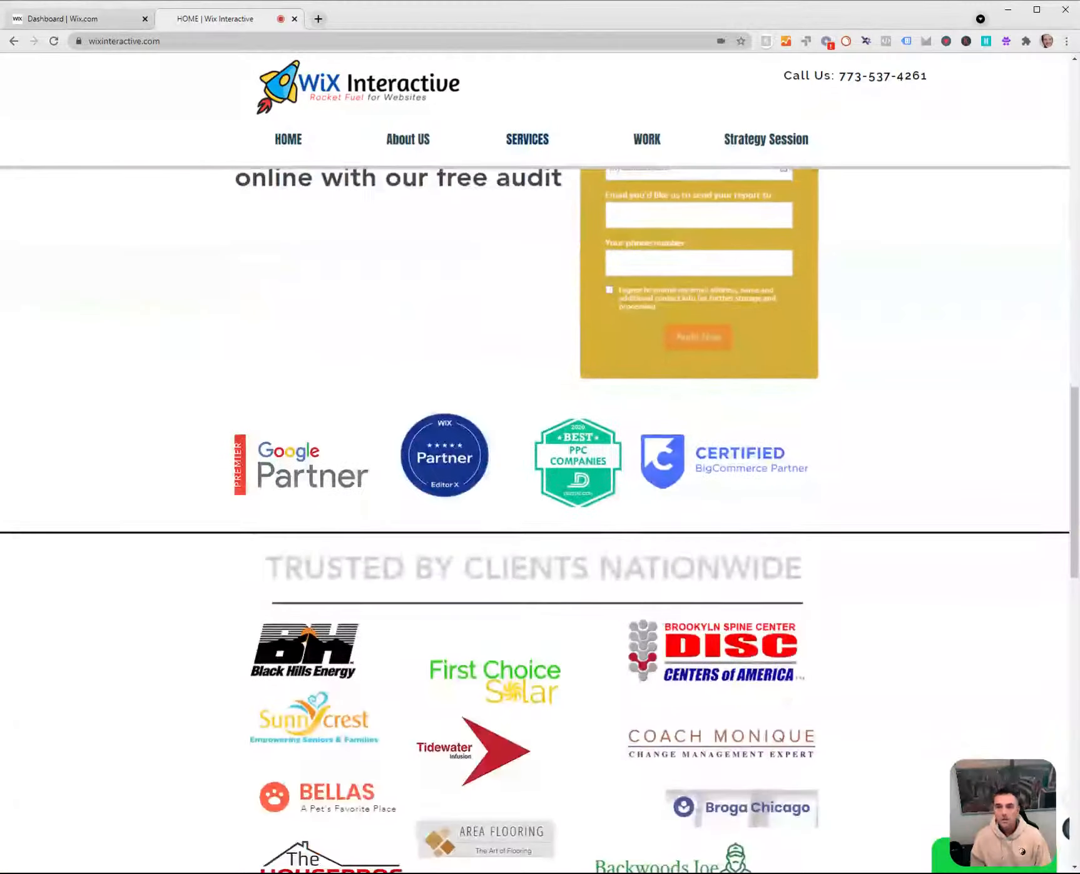
Copy the first introductory paragraph of the site's About US page and paste it as the homepage description in the SEO checklist.
{"action": "left_click", "coordinate": [413, 147]}
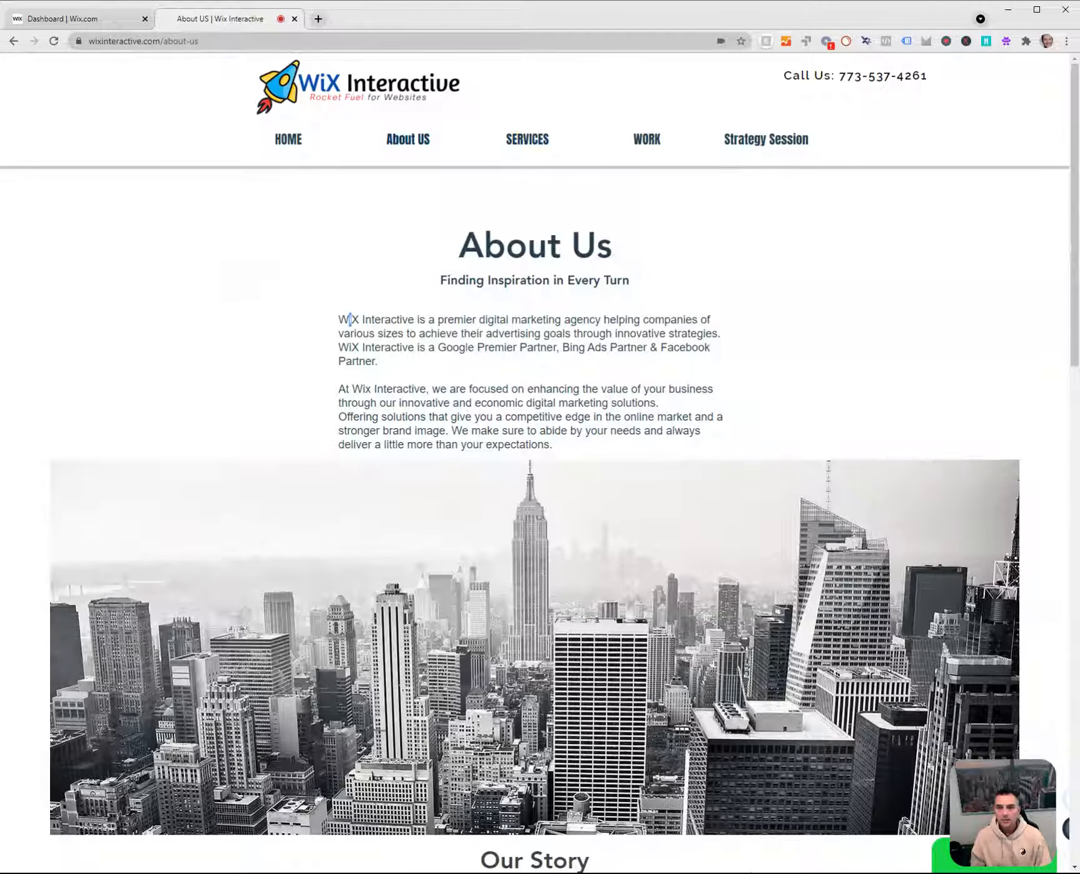
{"action": "mouse_move", "coordinate": [349, 320]}
{"action": "left_mouse_down"}
{"action": "mouse_move", "coordinate": [408, 347]}
{"action": "mouse_move", "coordinate": [393, 368]}
{"action": "mouse_move", "coordinate": [339, 317]}
{"action": "left_mouse_up"}
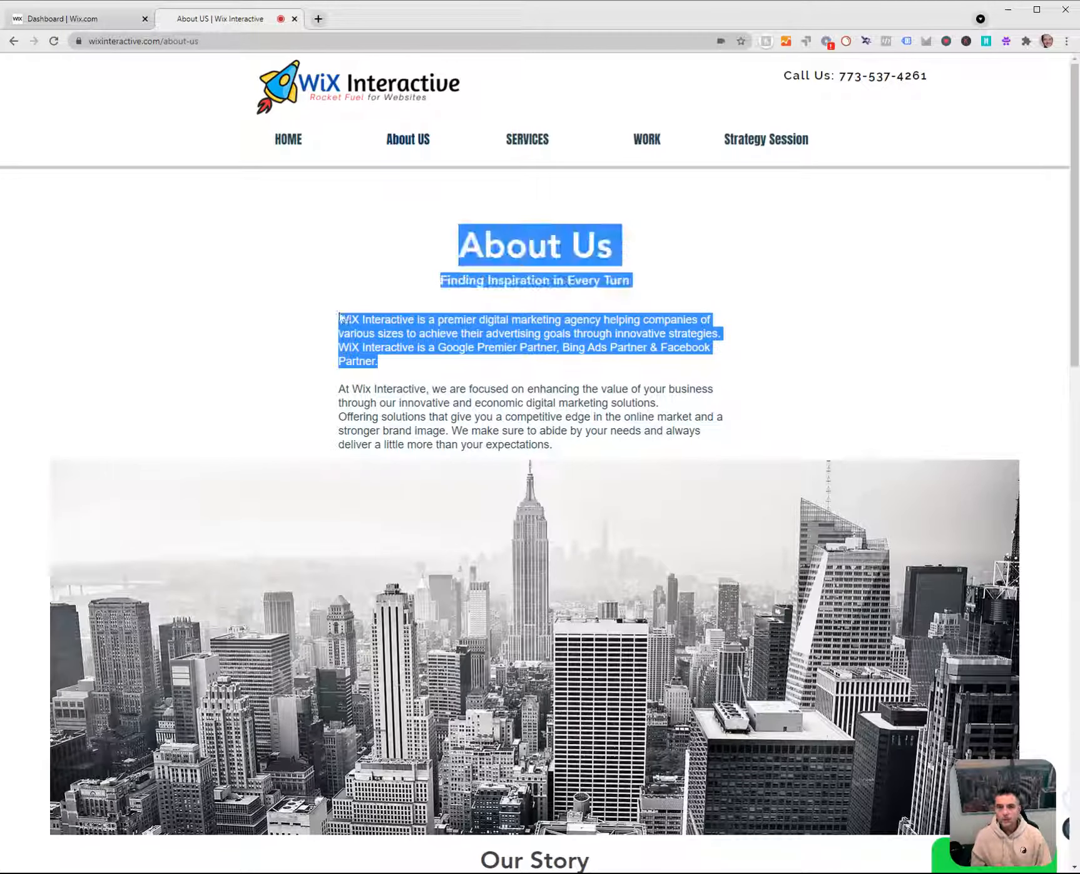
{"action": "left_click_drag", "start_coordinate": [385, 368], "coordinate": [338, 320]}
{"action": "key", "text": "ctrl+c"}
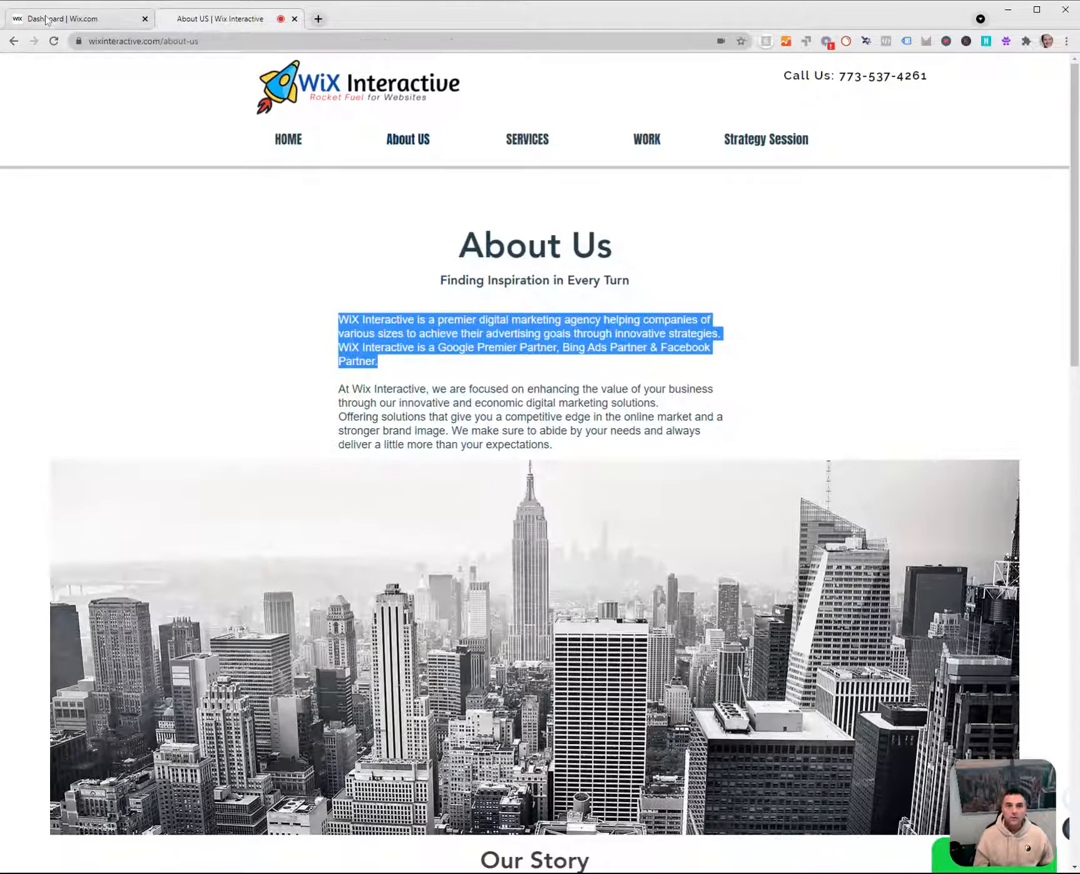
{"action": "left_click", "coordinate": [75, 19]}
{"action": "key", "text": "ctrl+v"}
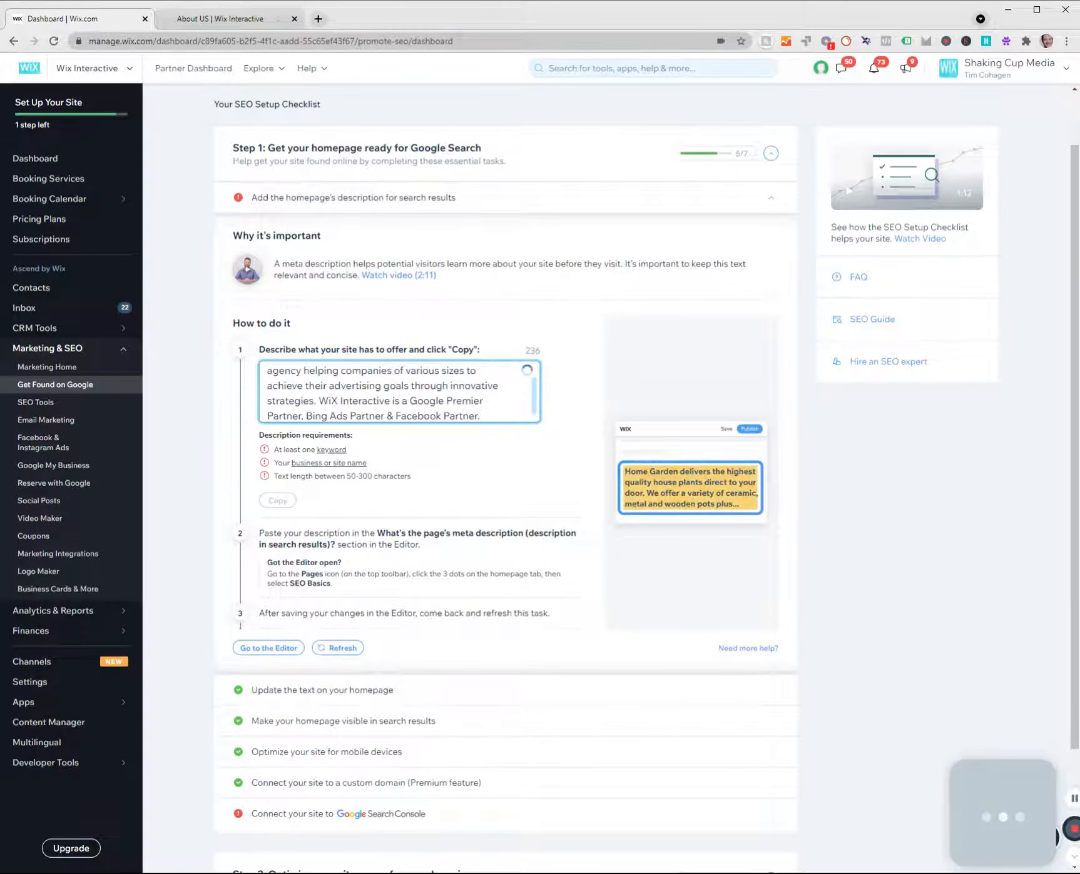
Shorten the description's first sentence by removing "through innovative strategies" so that it ends with "advertising goals.".
{"action": "scroll", "coordinate": [399, 393], "scroll_direction": "up", "scroll_amount": 1}
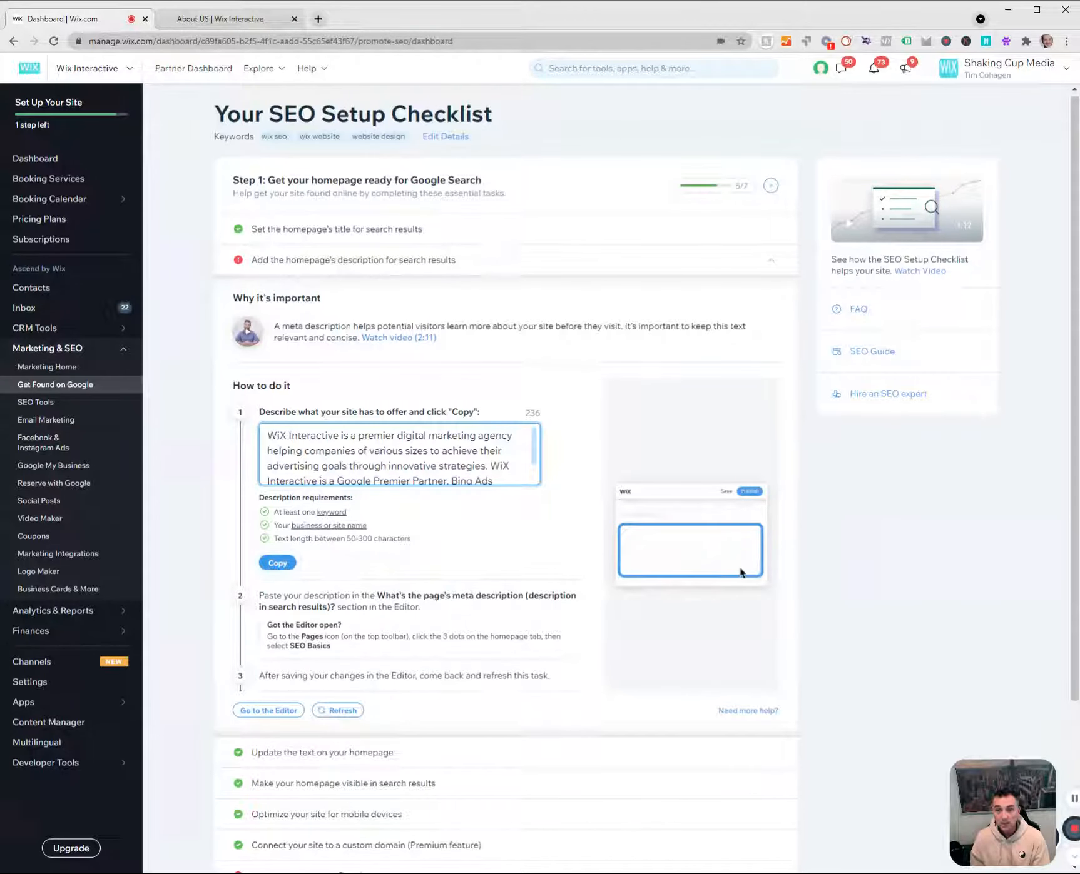
{"action": "key", "text": "BackSpace"}
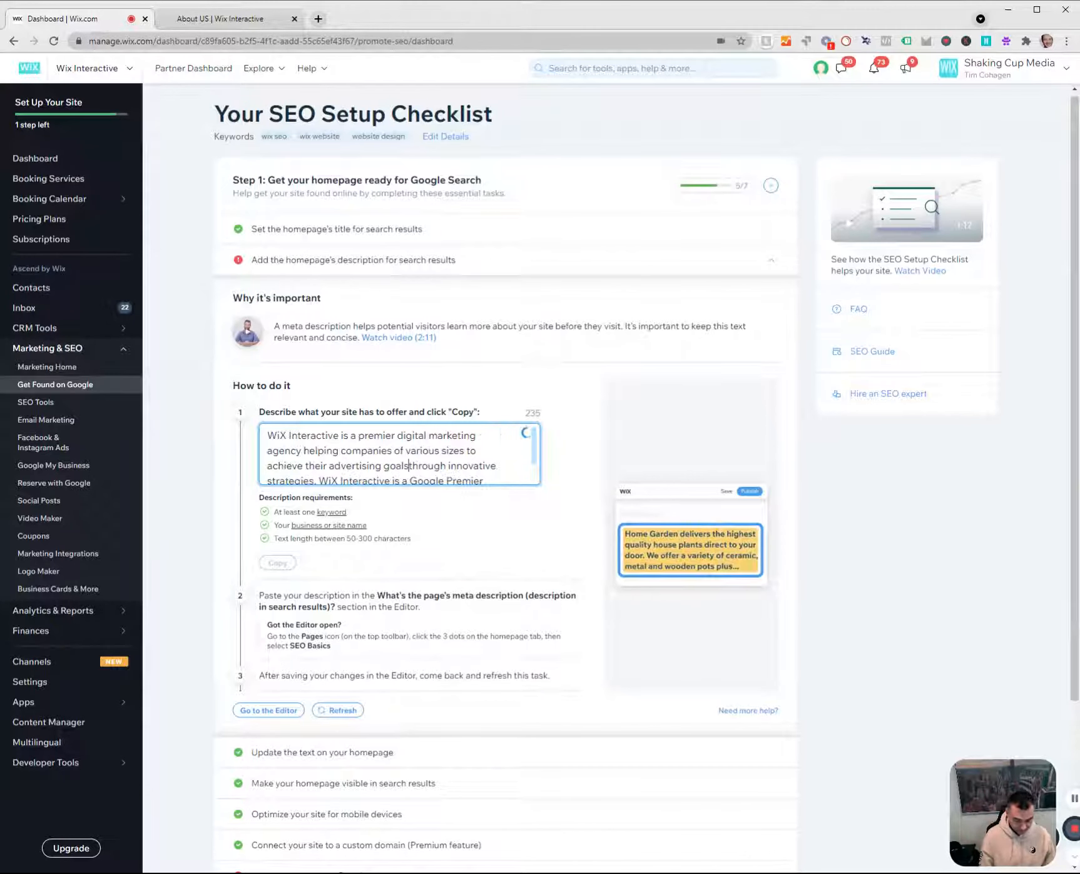
{"action": "type", "text": ","}
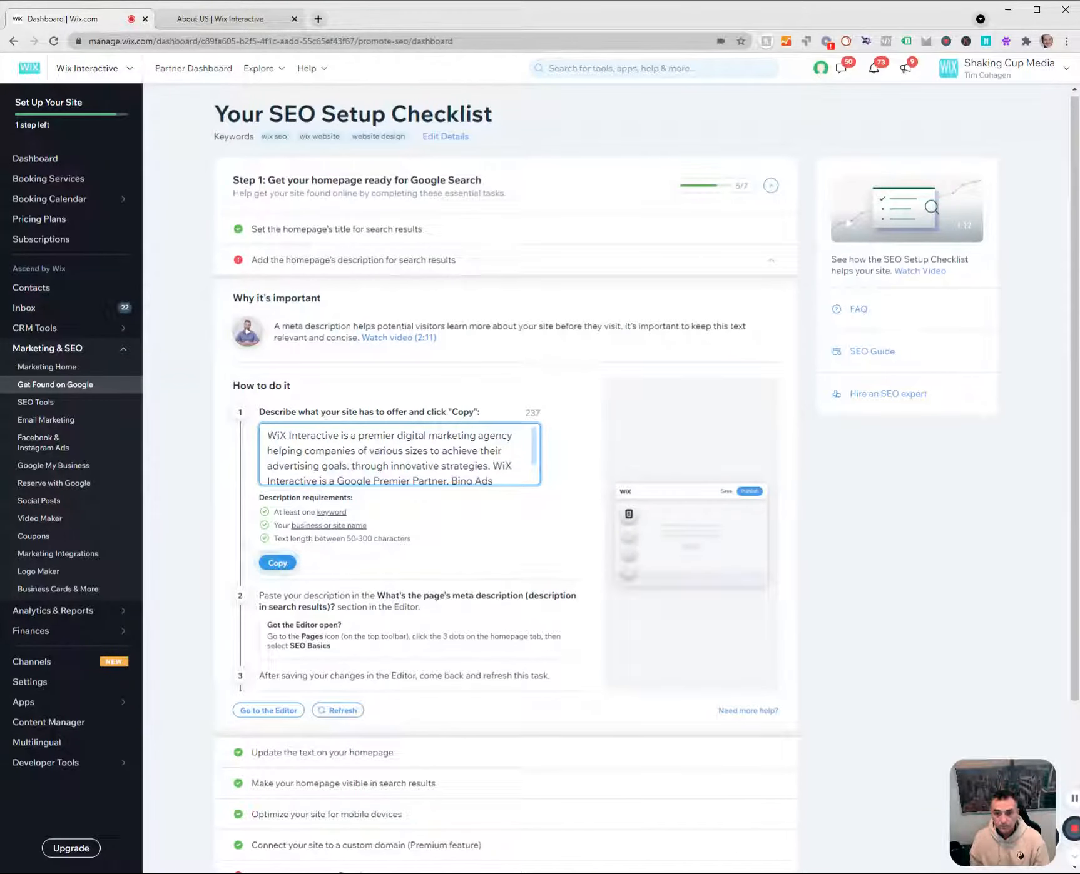
{"action": "key", "text": "BackSpace"}
{"action": "key", "text": "BackSpace"}
{"action": "key", "text": "BackSpace"}
{"action": "key", "text": "BackSpace"}
{"action": "key", "text": "BackSpace"}
{"action": "key", "text": "BackSpace"}
{"action": "key", "text": "BackSpace"}
{"action": "key", "text": "BackSpace"}
{"action": "key", "text": "BackSpace"}
{"action": "key", "text": "BackSpace"}
{"action": "key", "text": "BackSpace"}
{"action": "key", "text": "BackSpace"}
{"action": "key", "text": "BackSpace"}
{"action": "key", "text": "BackSpace"}
{"action": "key", "text": "BackSpace"}
{"action": "key", "text": "BackSpace"}
{"action": "key", "text": "BackSpace"}
{"action": "key", "text": "BackSpace"}
{"action": "key", "text": "BackSpace"}
{"action": "key", "text": "BackSpace"}
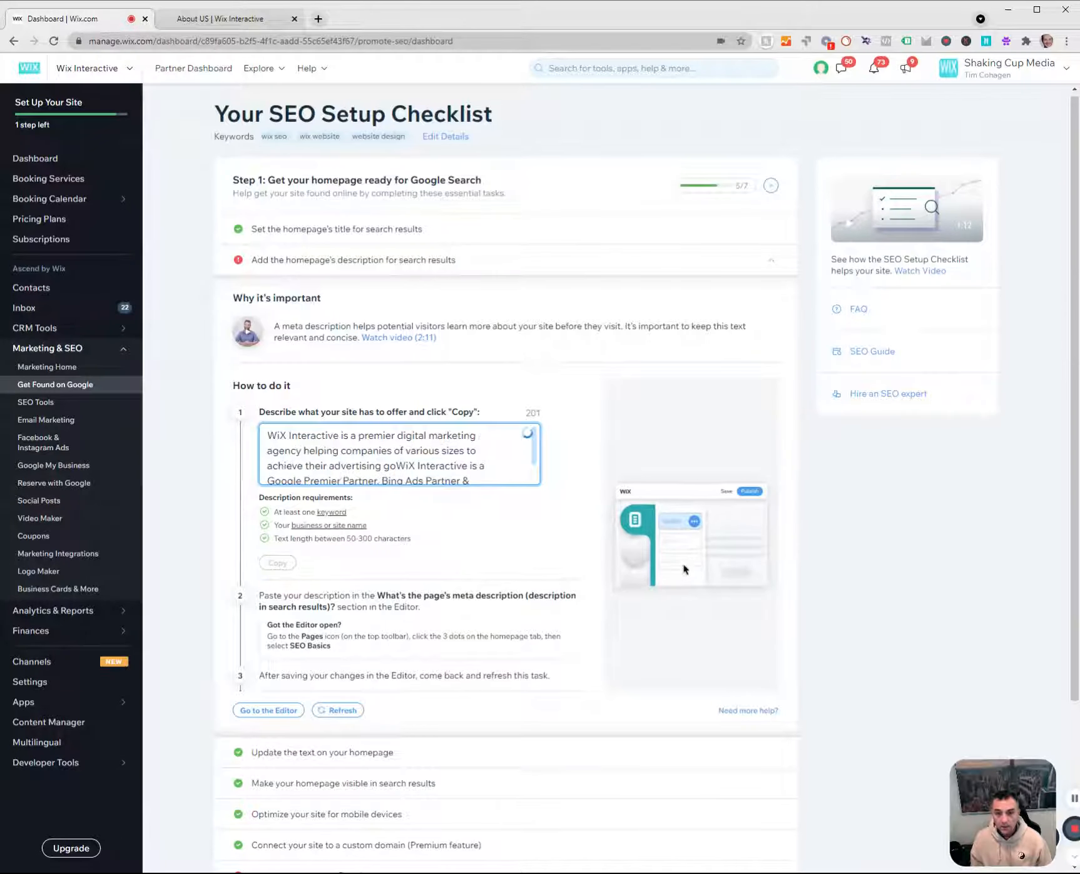
{"action": "key", "text": "BackSpace"}
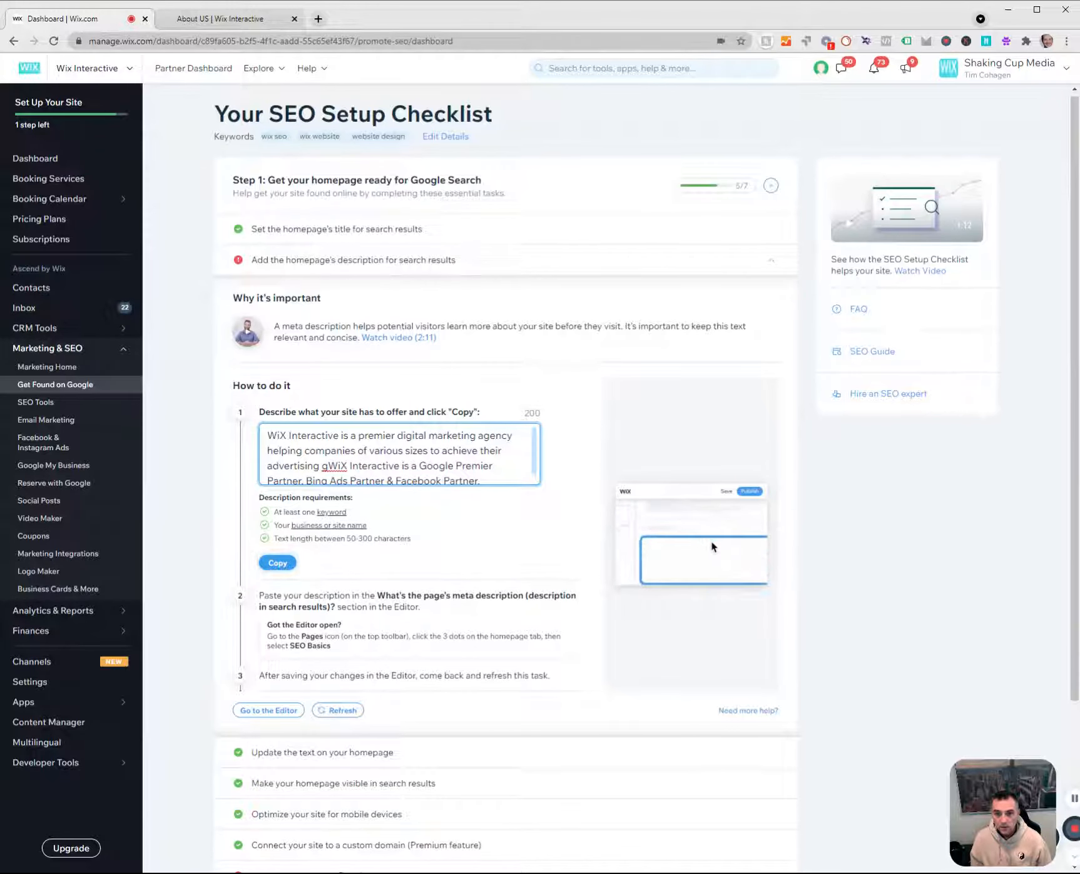
{"action": "key", "text": "BackSpace"}
{"action": "type", "text": "goasls."}
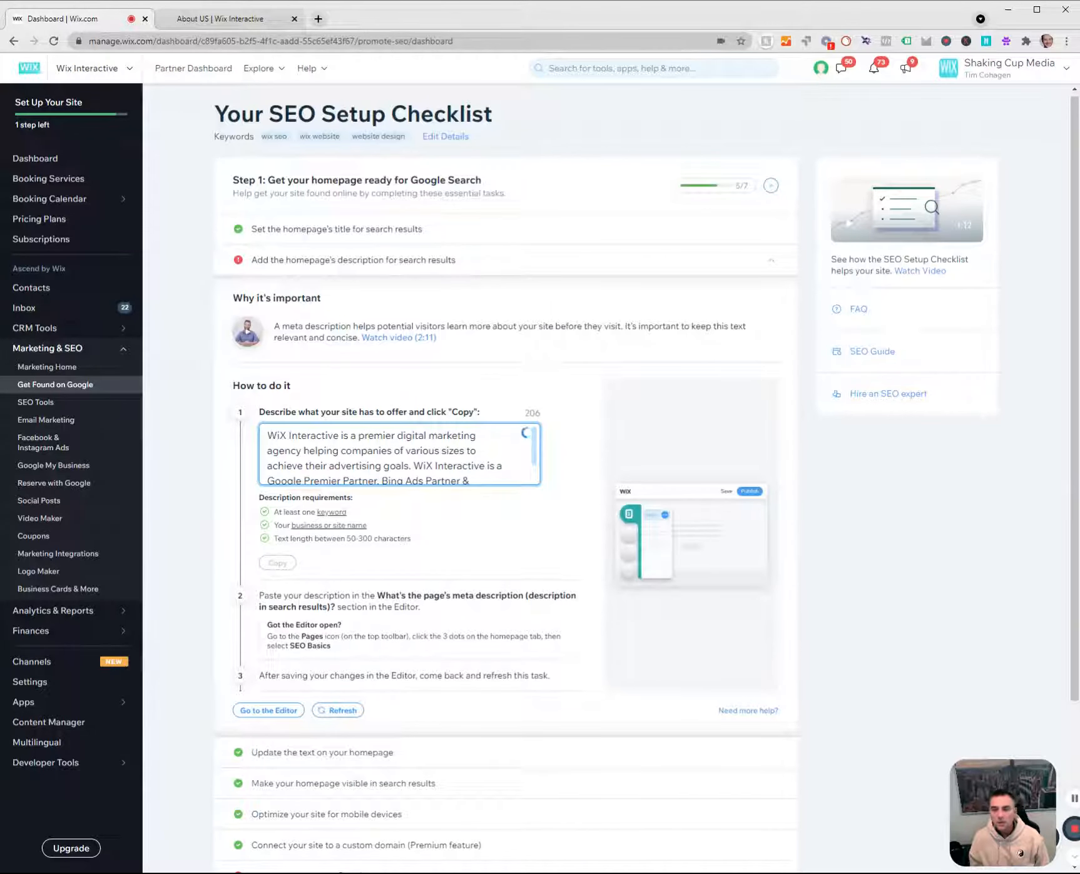
{"action": "left_click", "coordinate": [345, 465]}
{"action": "key", "text": "BackSpace"}
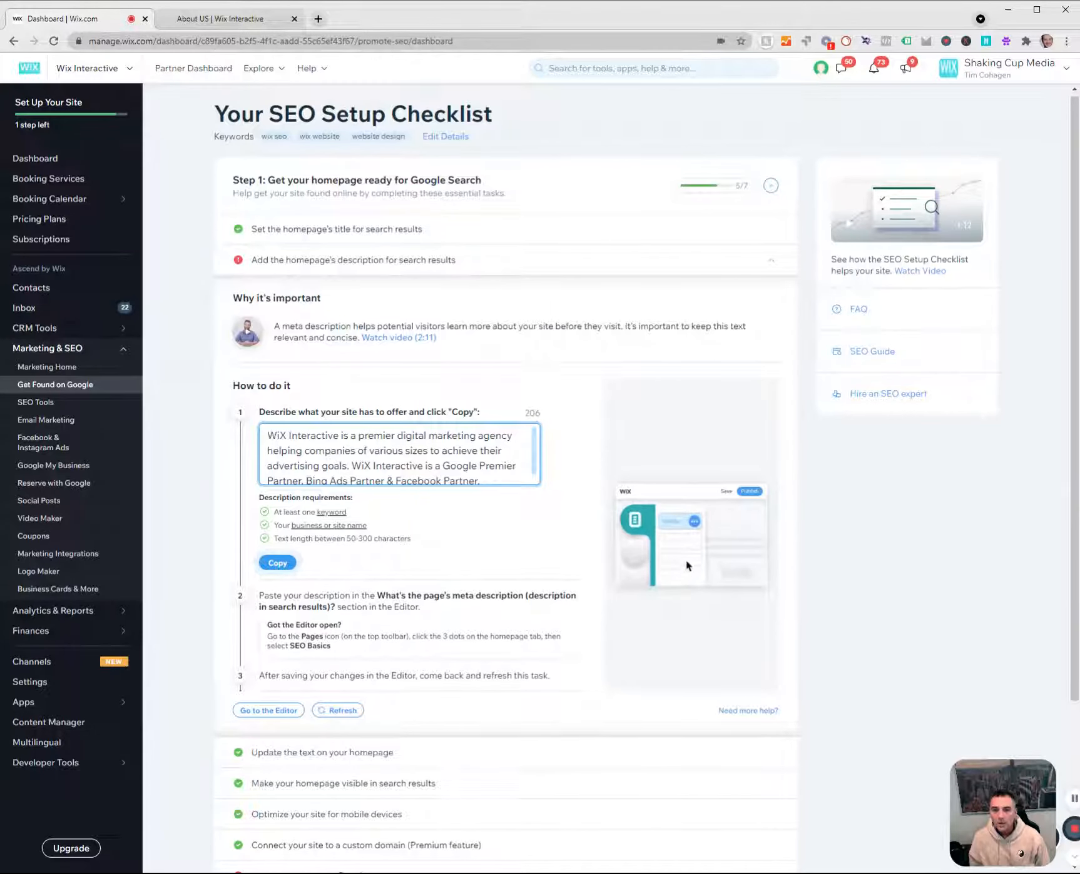
Delete the description's last sentence about being a Google Premier Partner, Bing Ads Partner and Facebook Partner.
{"action": "scroll", "coordinate": [399, 454], "scroll_direction": "down", "scroll_amount": 1}
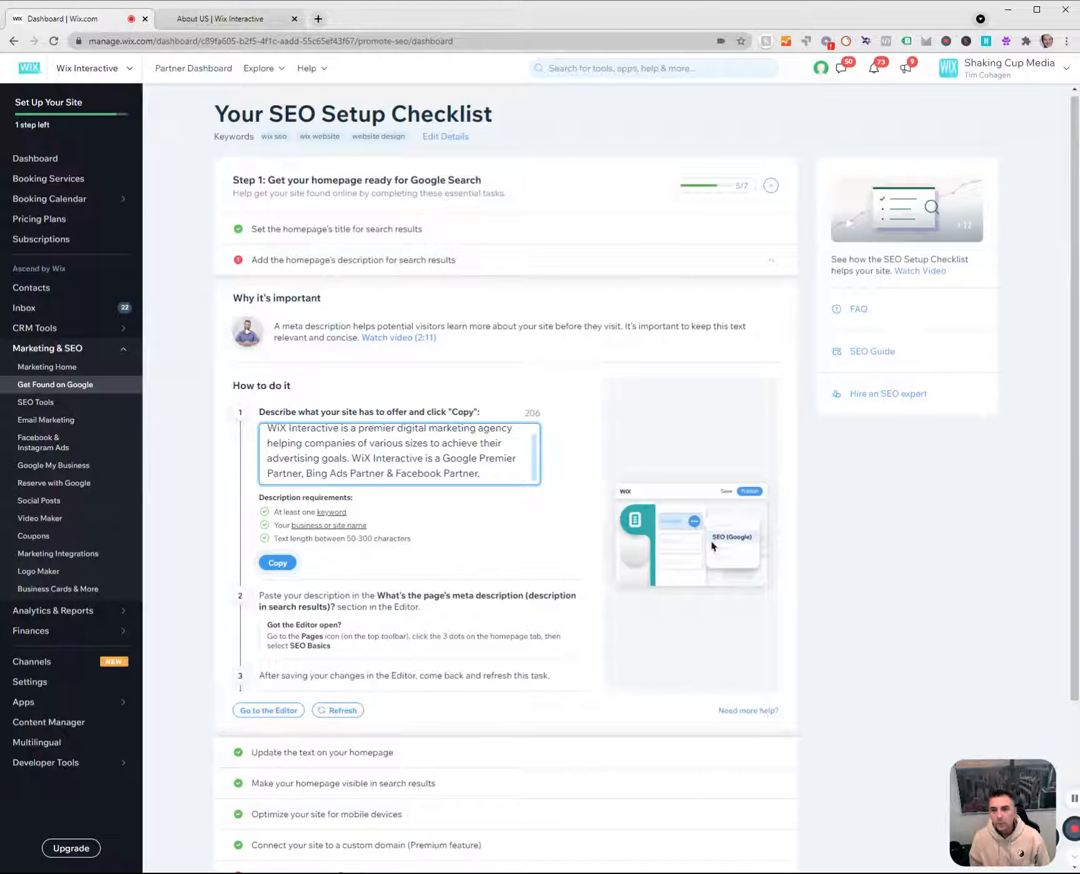
{"action": "scroll", "coordinate": [399, 455], "scroll_direction": "down", "scroll_amount": 1}
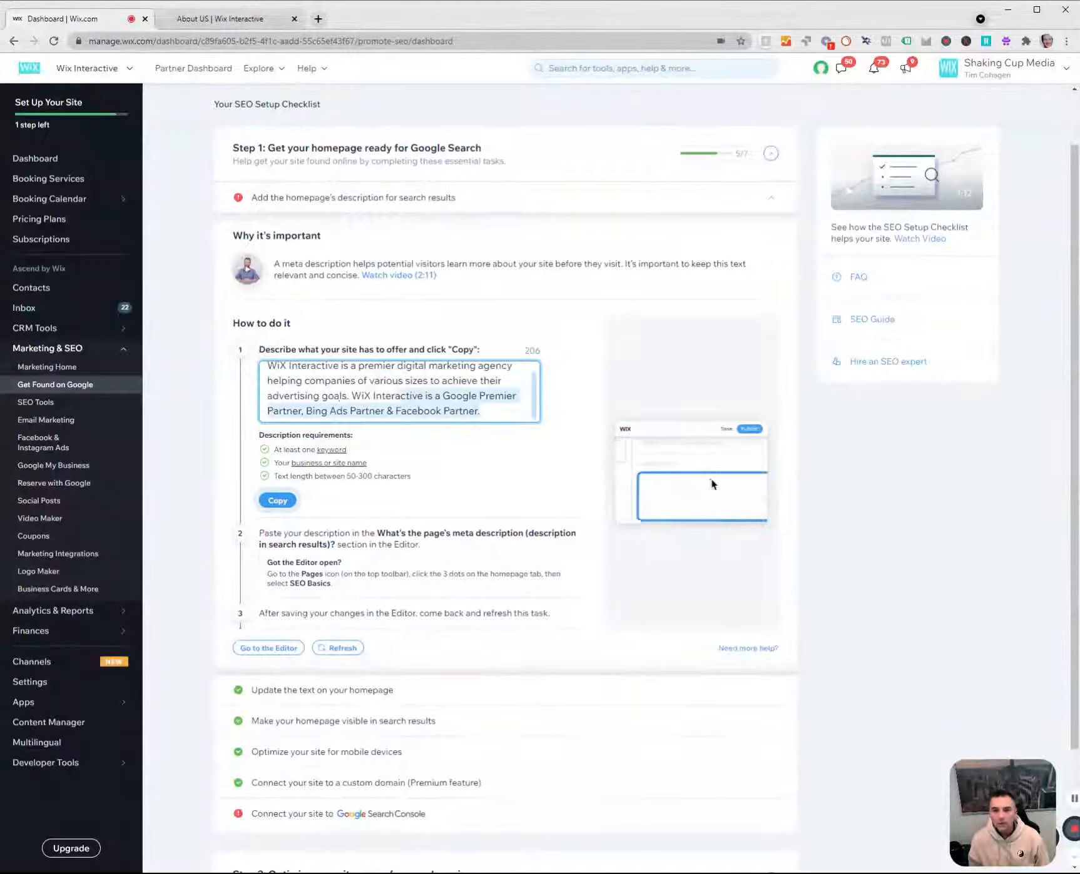
{"action": "key", "text": "BackSpace"}
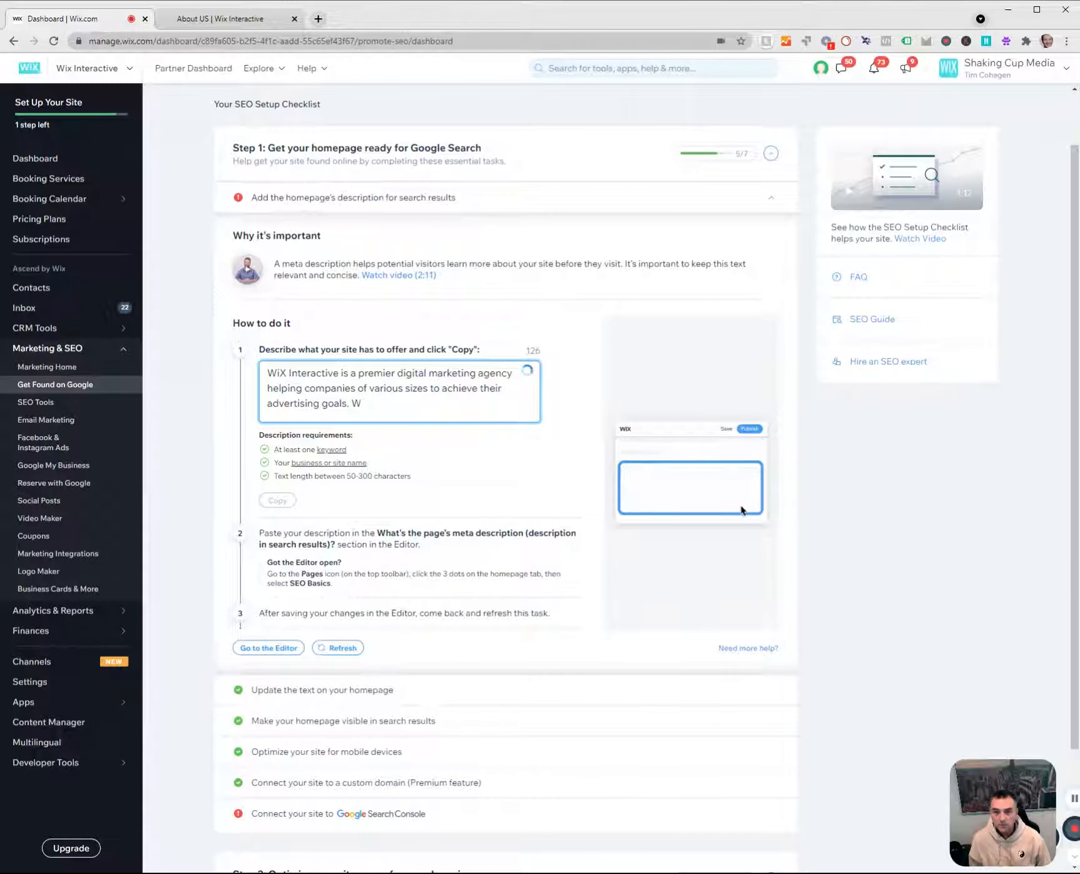
{"action": "key", "text": "BackSpace"}
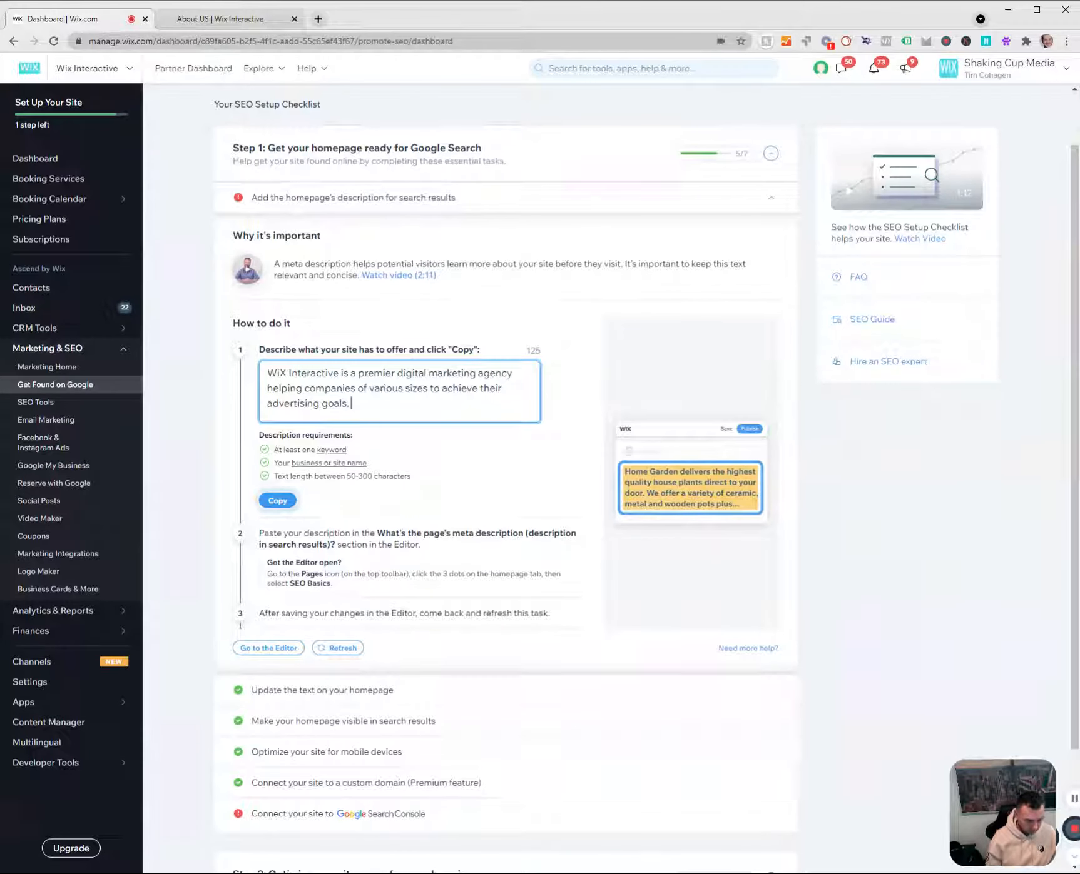
Append "Wix Websites, Wix SEO, Website Design." to the homepage description and copy the complete text.
{"action": "type", "text": "Wix"}
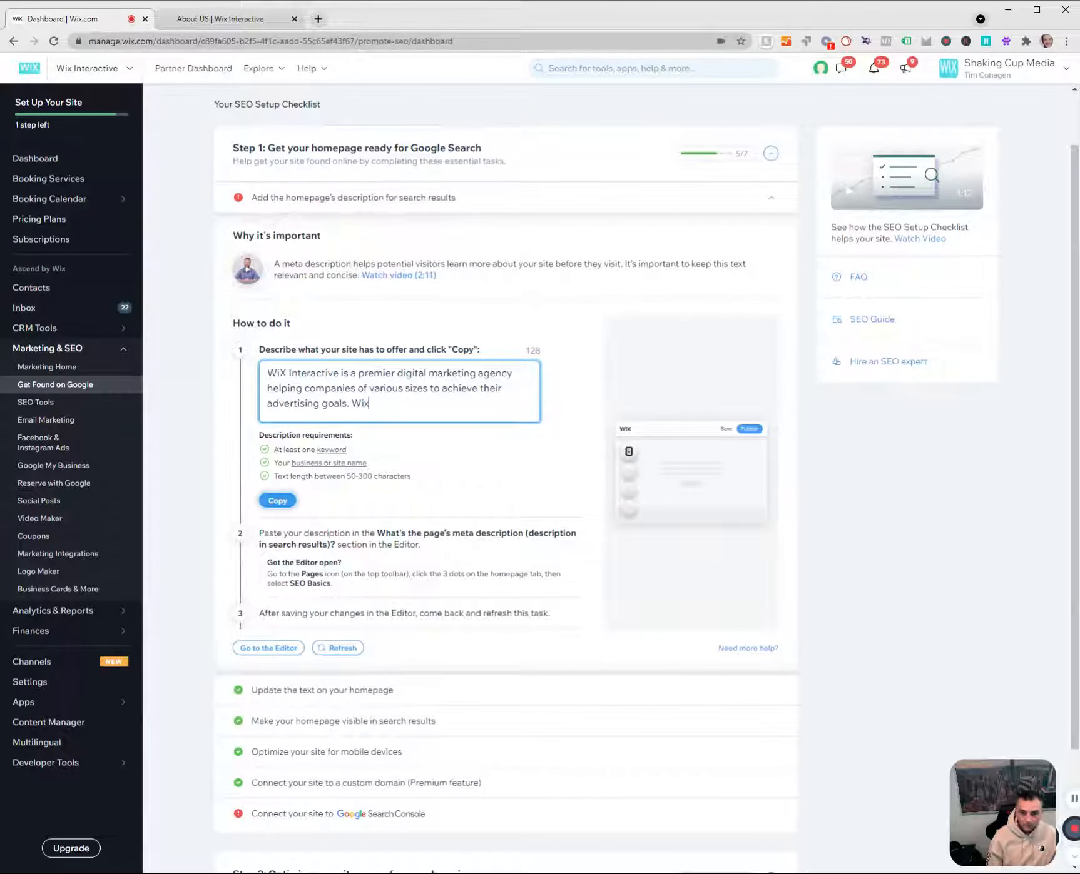
{"action": "type", "text": " Websit"}
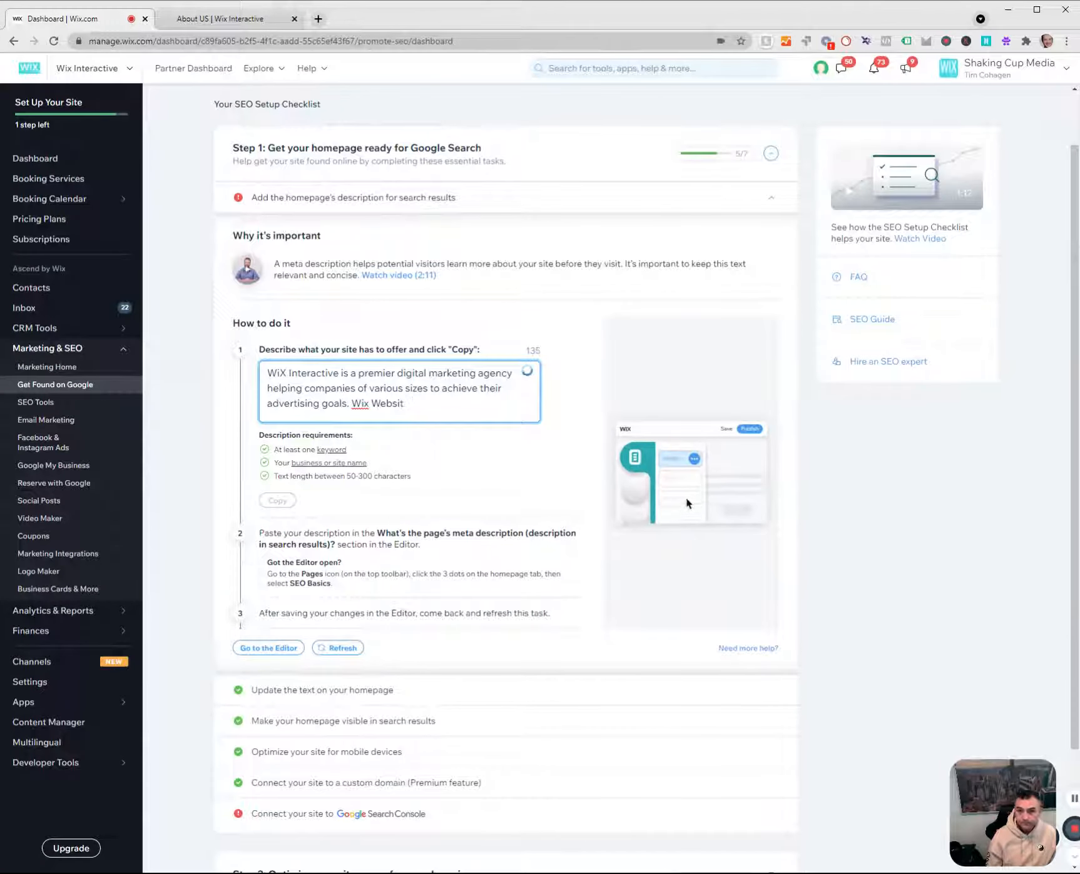
{"action": "type", "text": "rss, "}
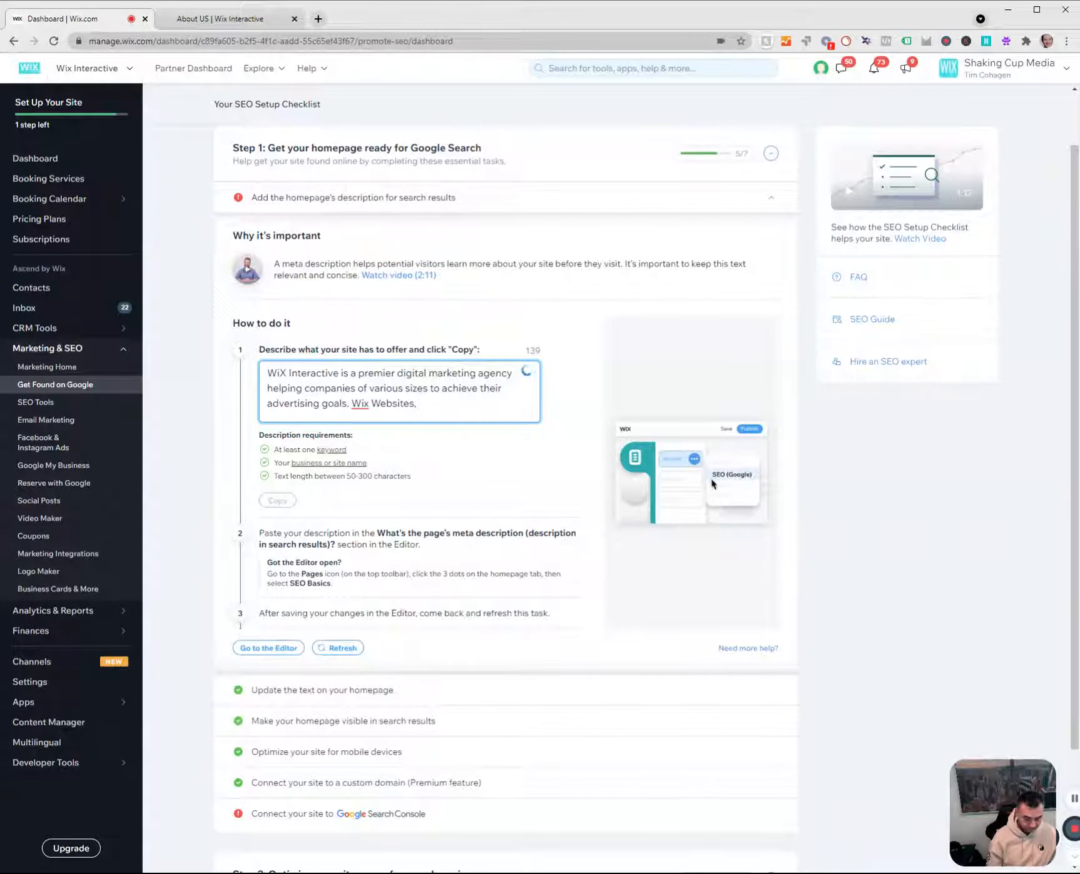
{"action": "type", "text": "Wix "}
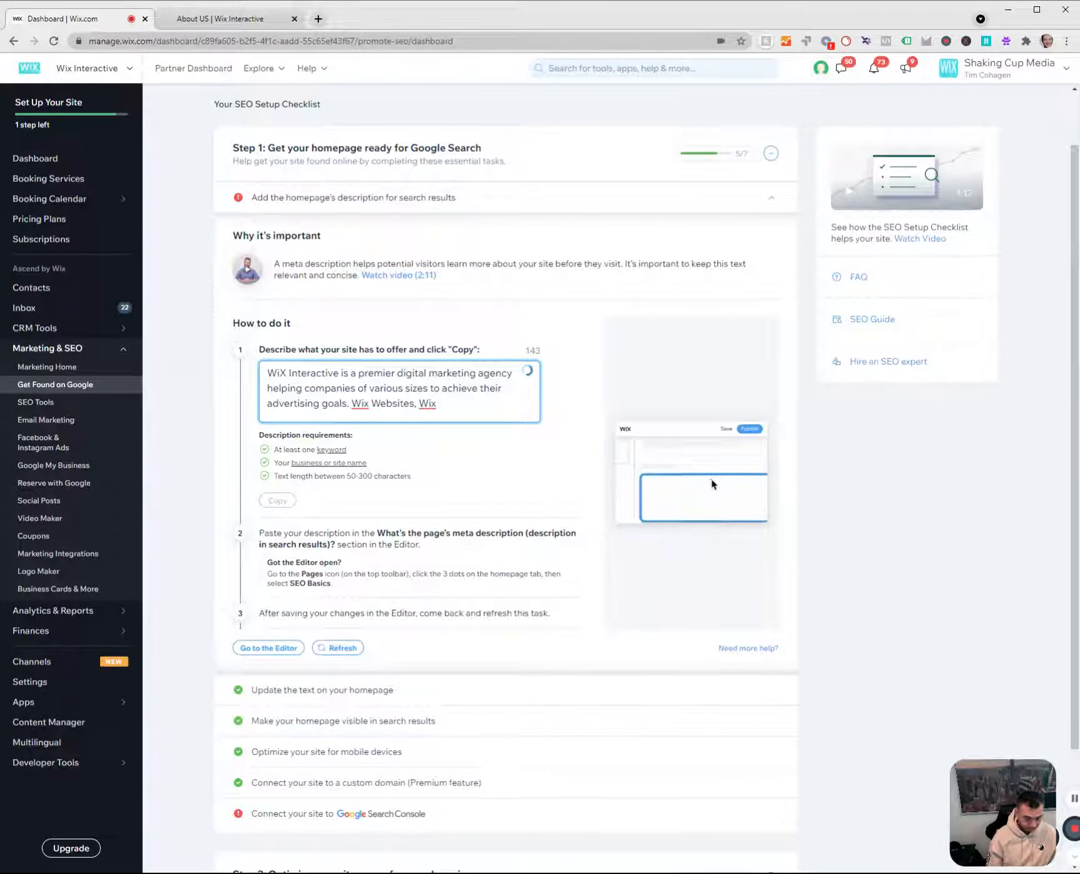
{"action": "type", "text": "SEO"}
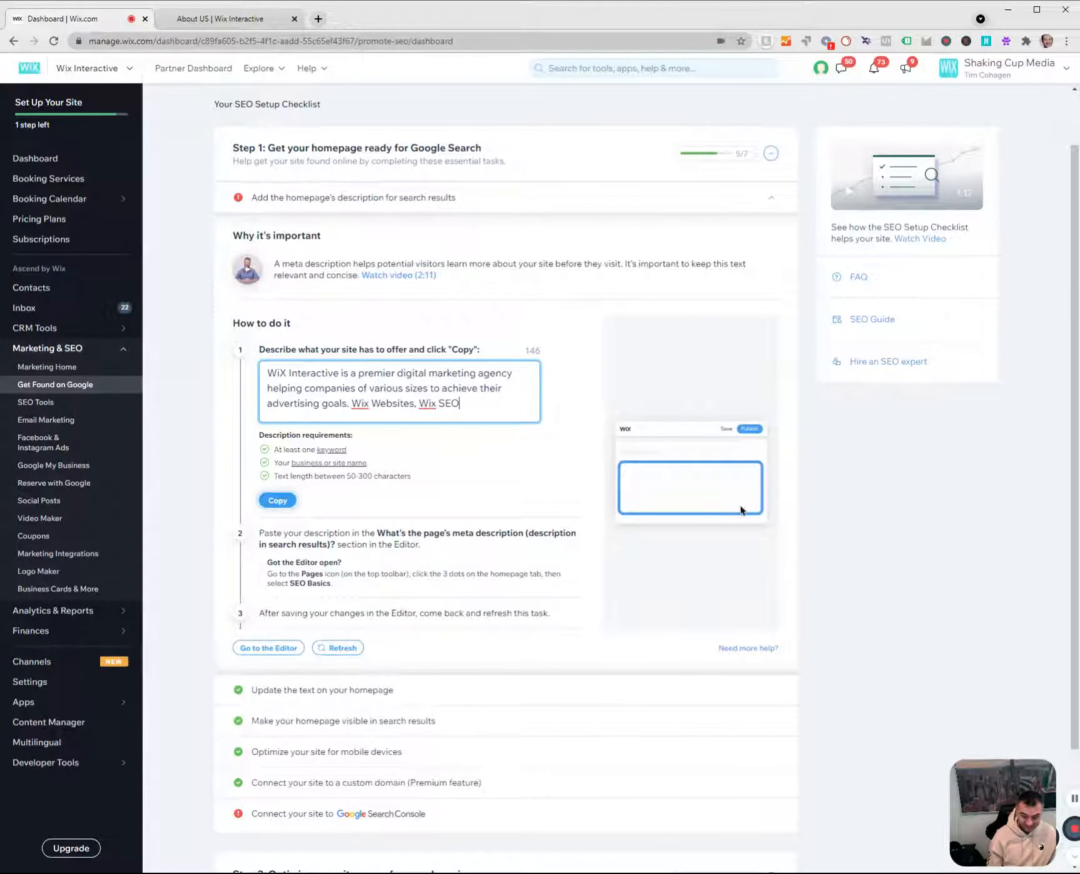
{"action": "type", "text": ","}
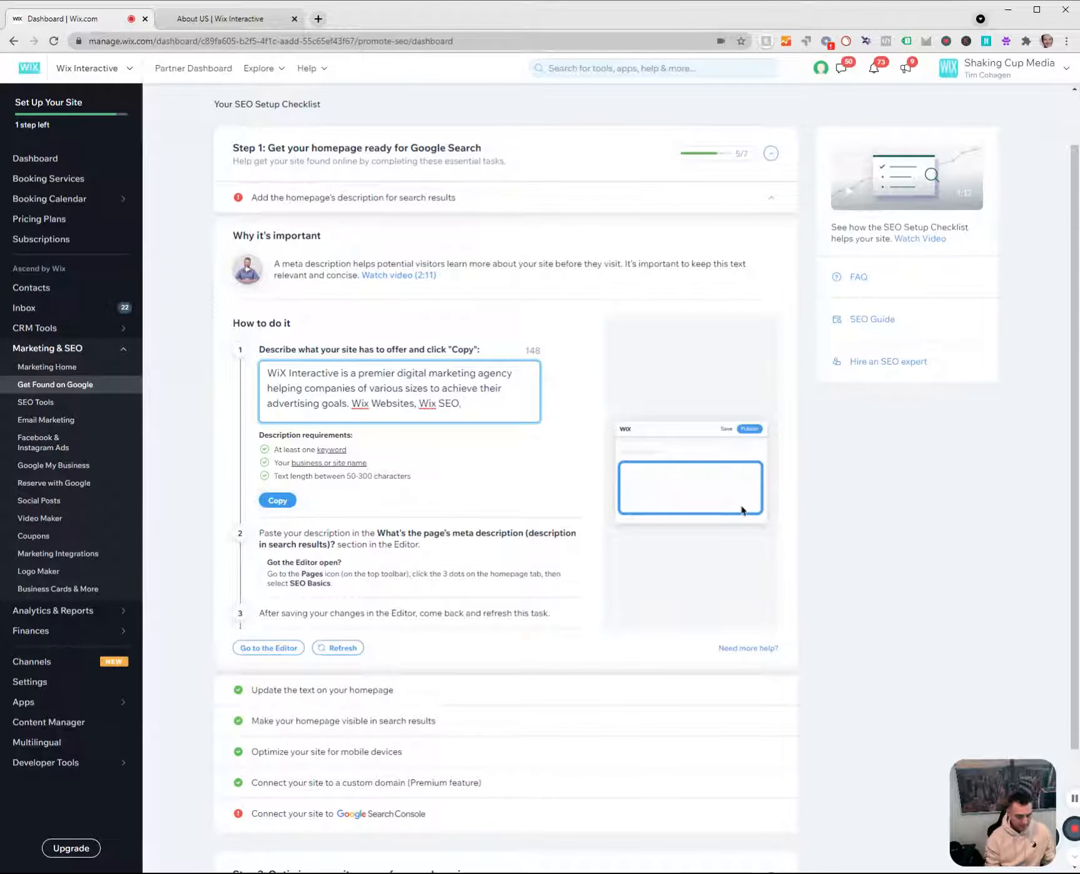
{"action": "type", "text": "W"}
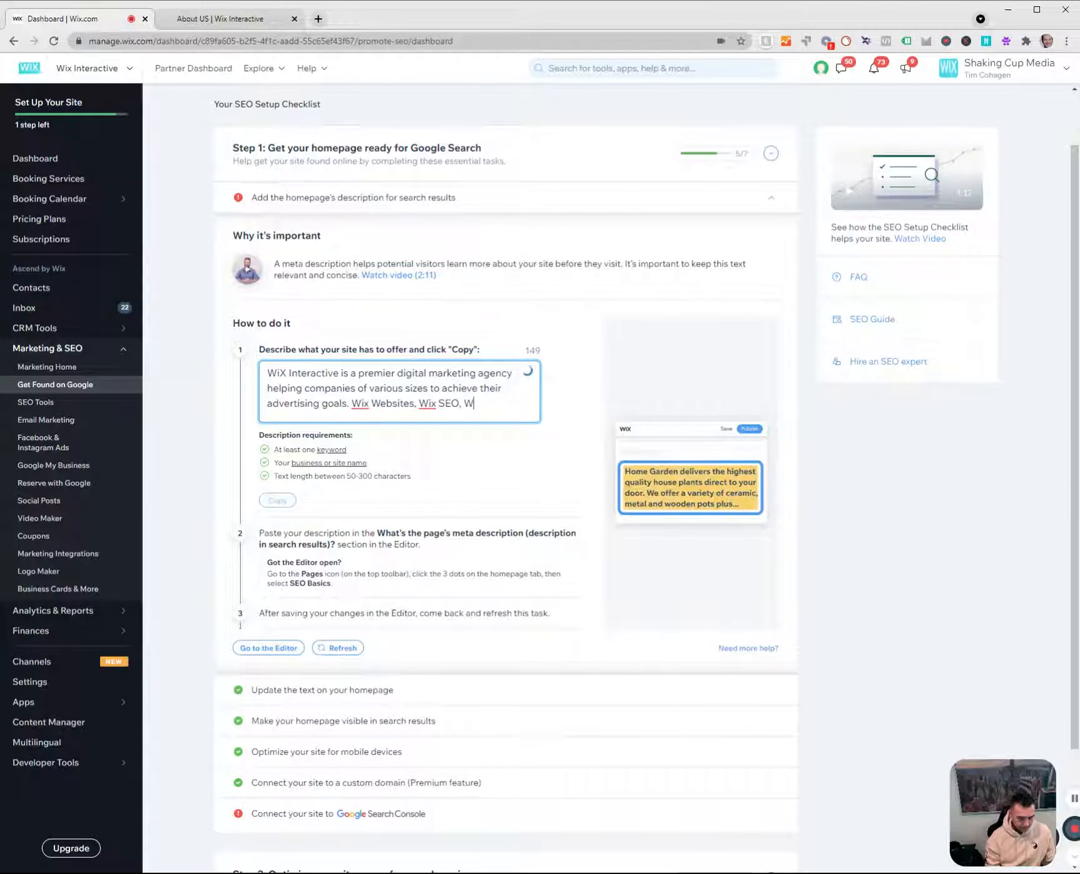
{"action": "type", "text": "ebsite Design."}
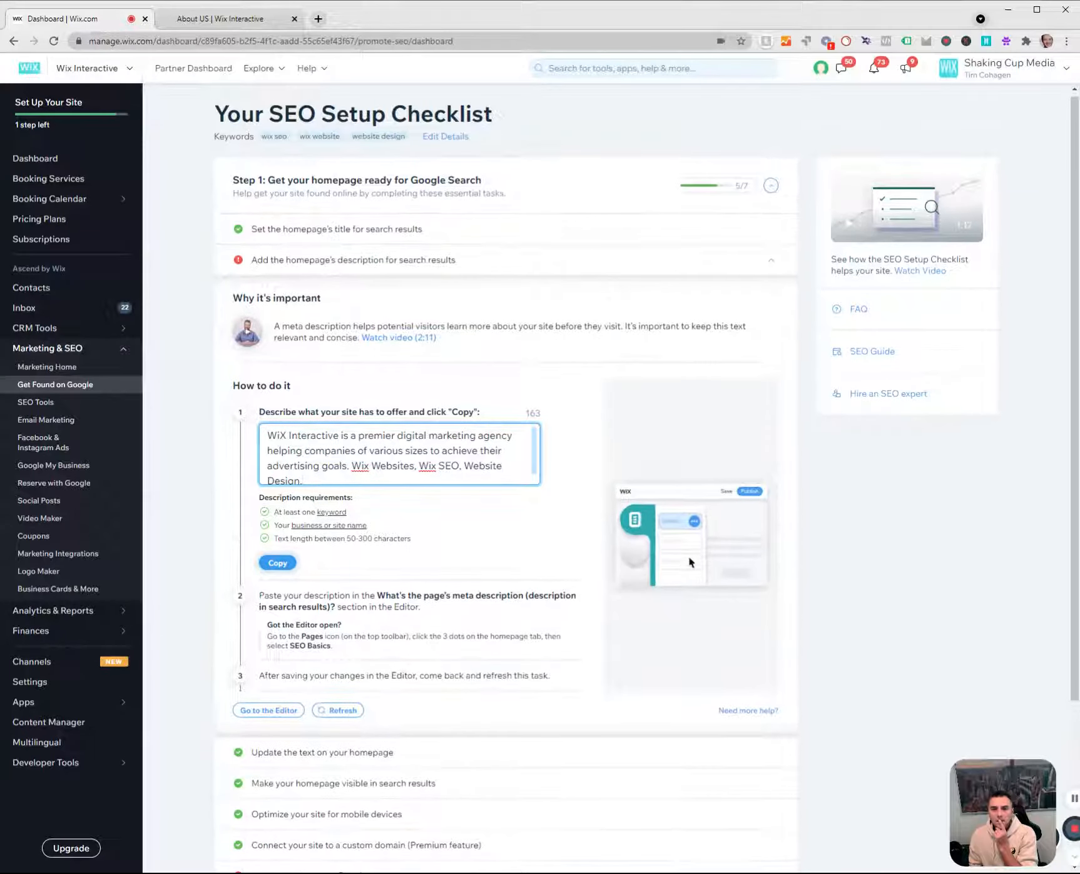
{"action": "scroll", "coordinate": [400, 454], "scroll_direction": "down", "scroll_amount": 1}
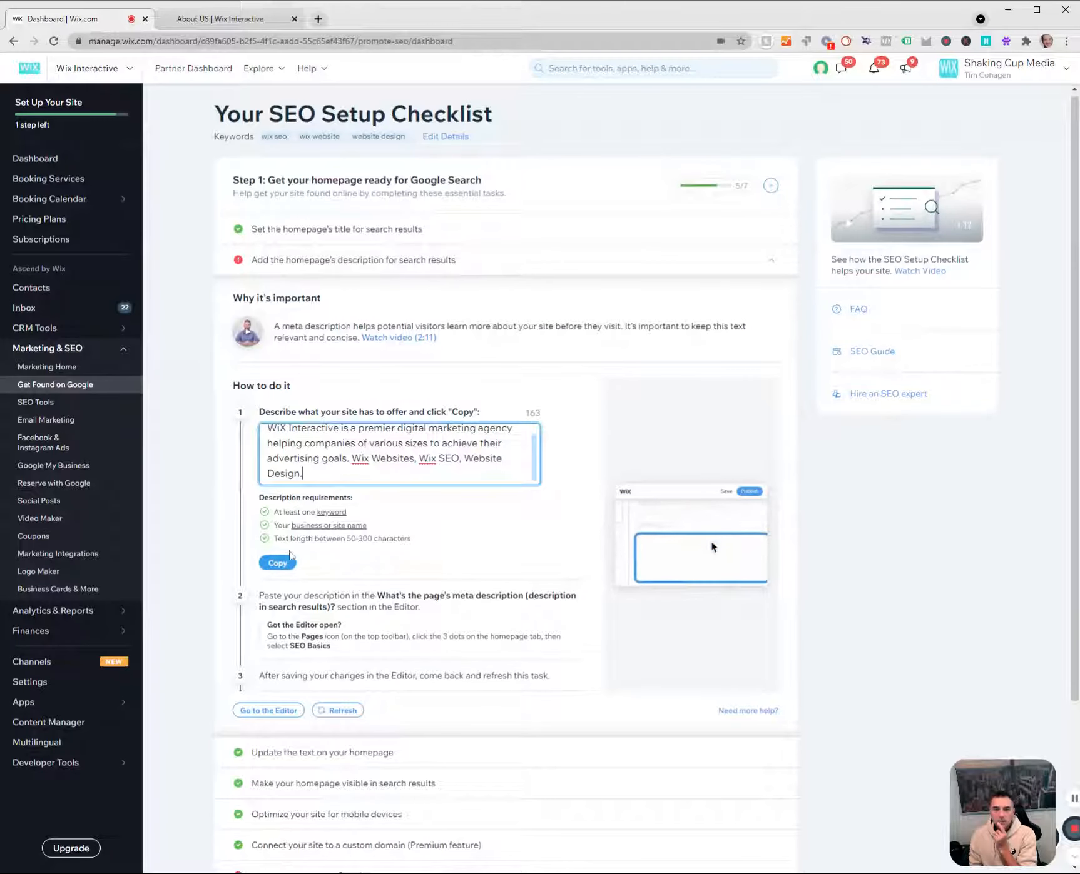
{"action": "left_click", "coordinate": [287, 561]}
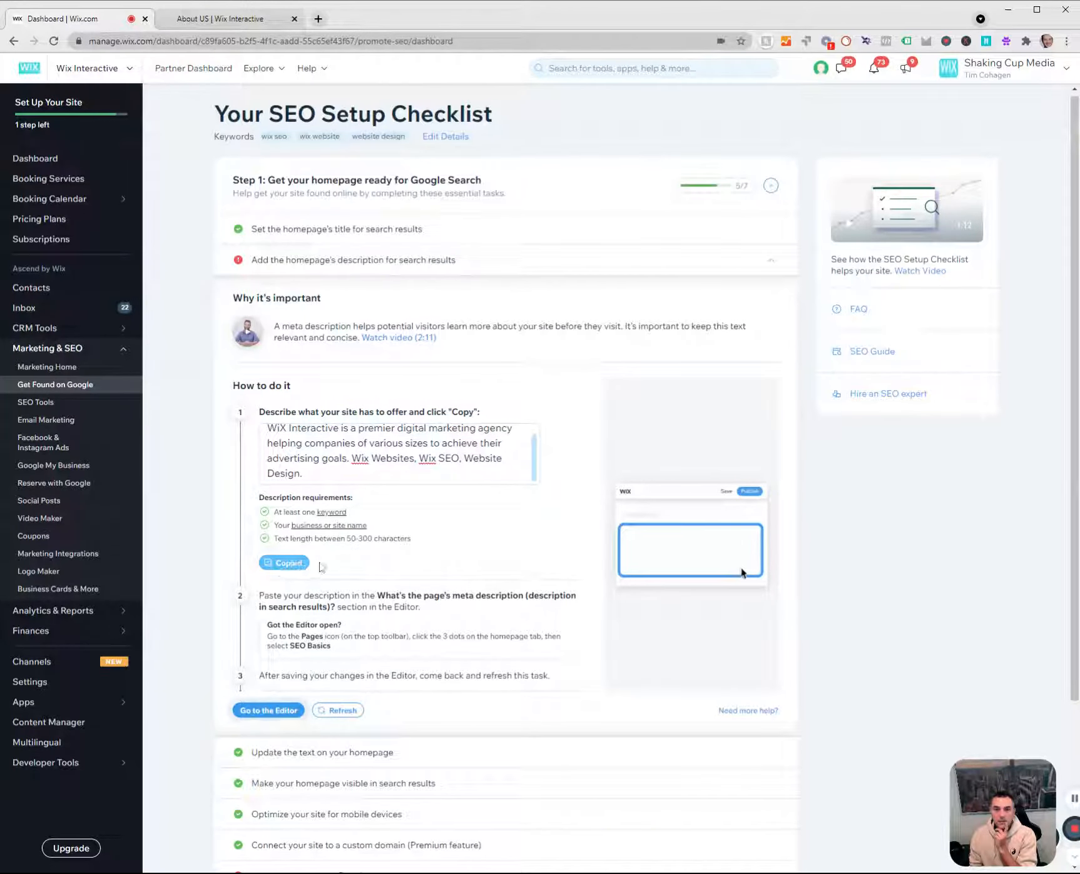
Review the homepage description task, open the Wix Interactive site in the website editor from a second dashboard, and close that extra dashboard.
{"action": "scroll", "coordinate": [320, 567], "scroll_direction": "down", "scroll_amount": 1}
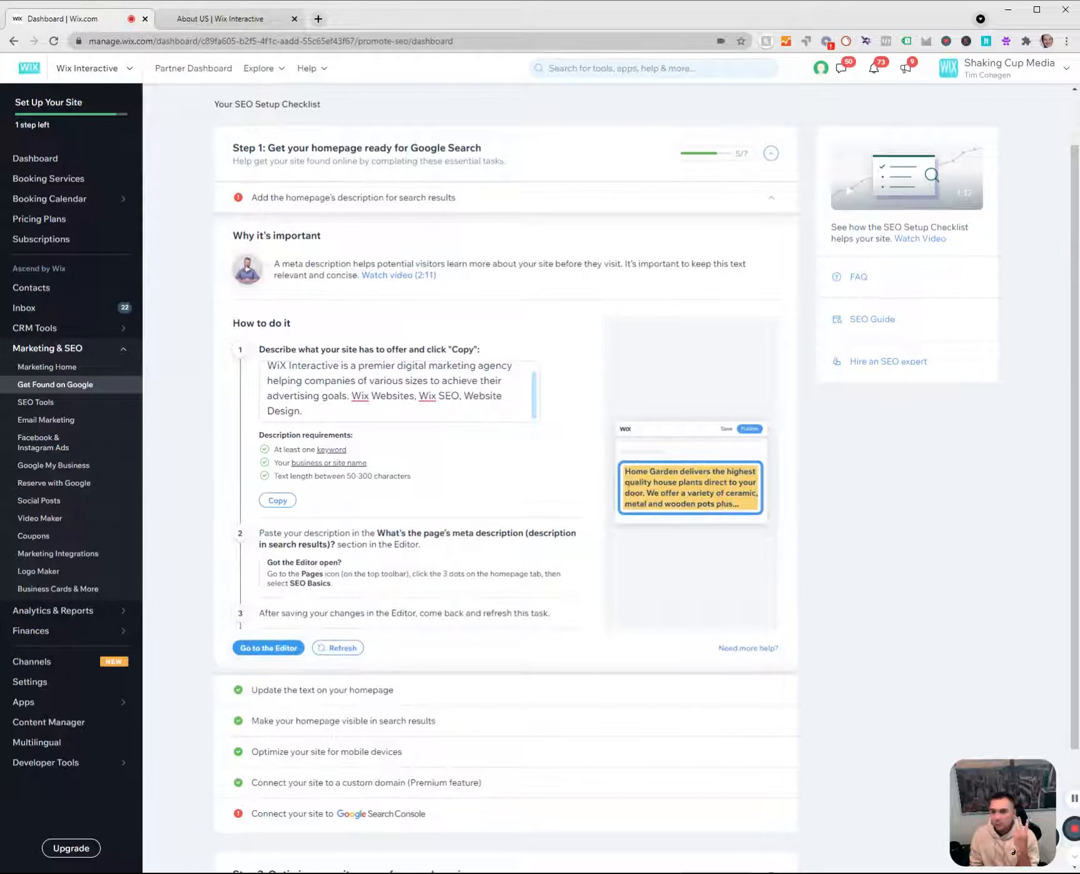
{"action": "scroll", "coordinate": [320, 566], "scroll_direction": "down", "scroll_amount": 1}
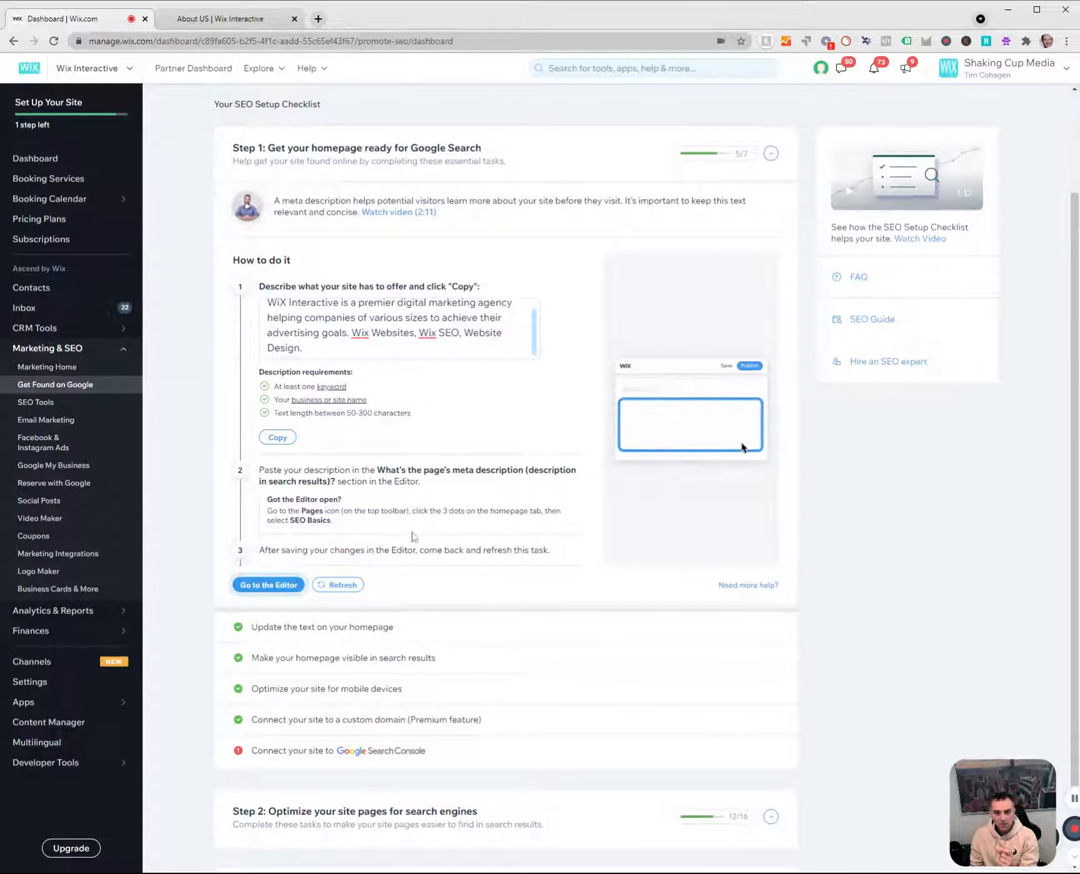
{"action": "scroll", "coordinate": [451, 350], "scroll_direction": "up", "scroll_amount": 3}
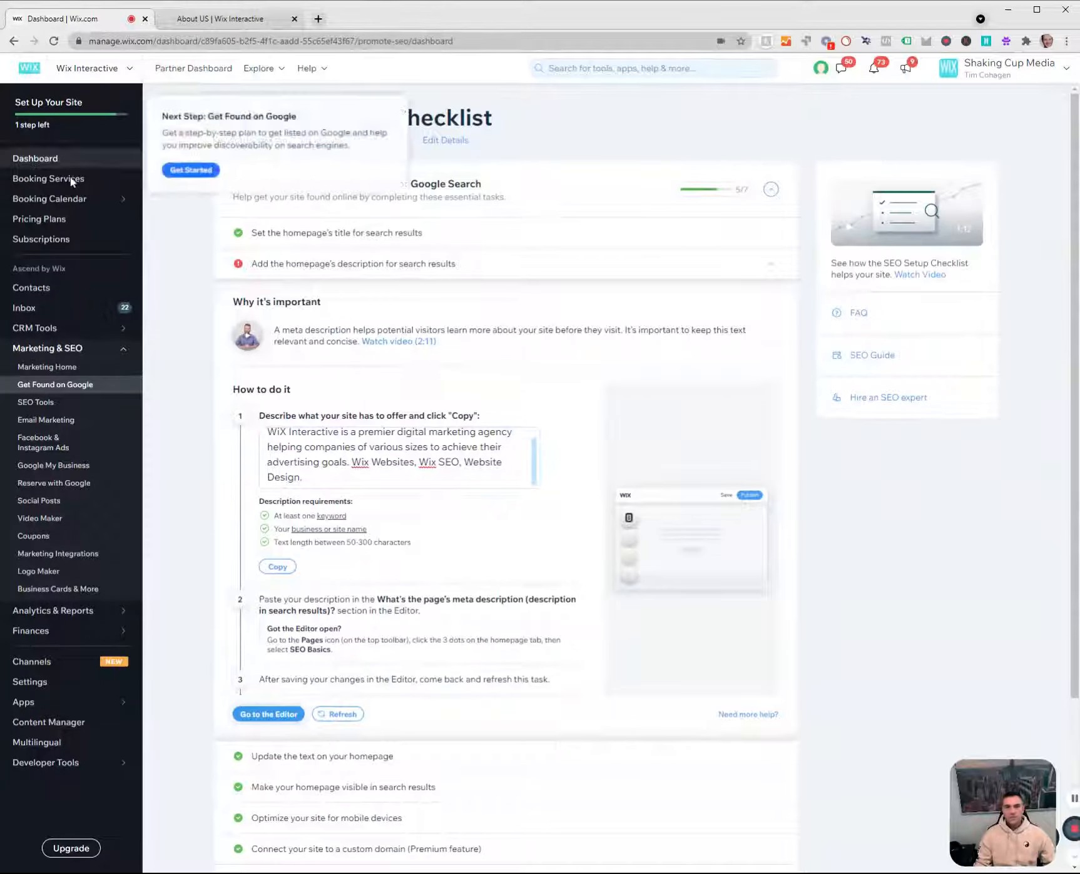
{"action": "middle_click", "coordinate": [36, 160]}
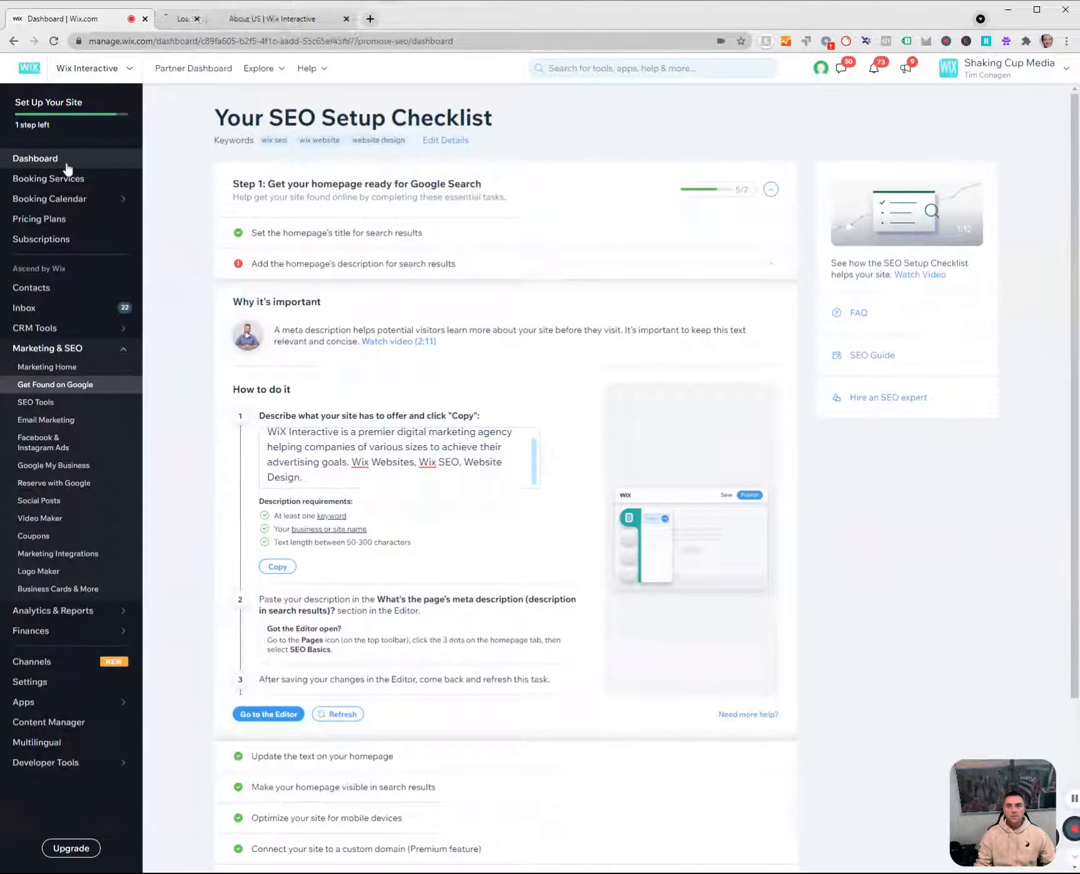
{"action": "left_click", "coordinate": [230, 9]}
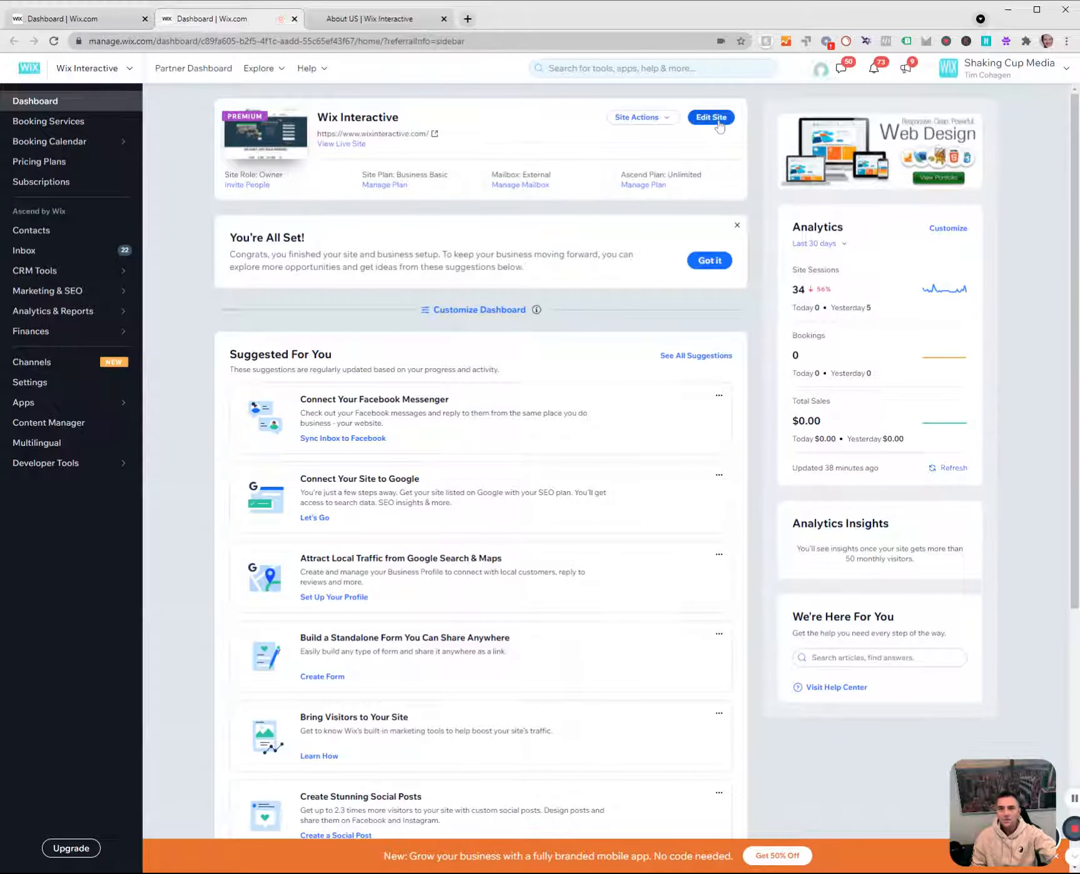
{"action": "left_click", "coordinate": [713, 119]}
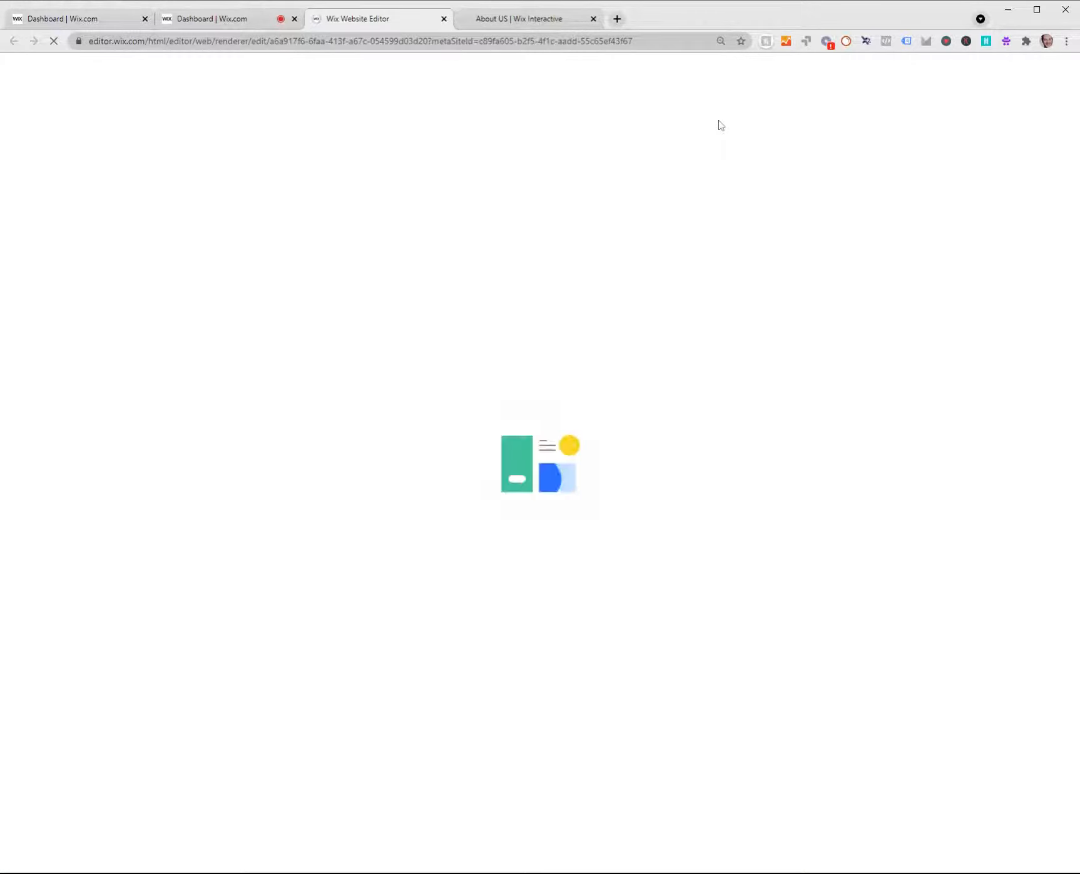
{"action": "left_click", "coordinate": [293, 20]}
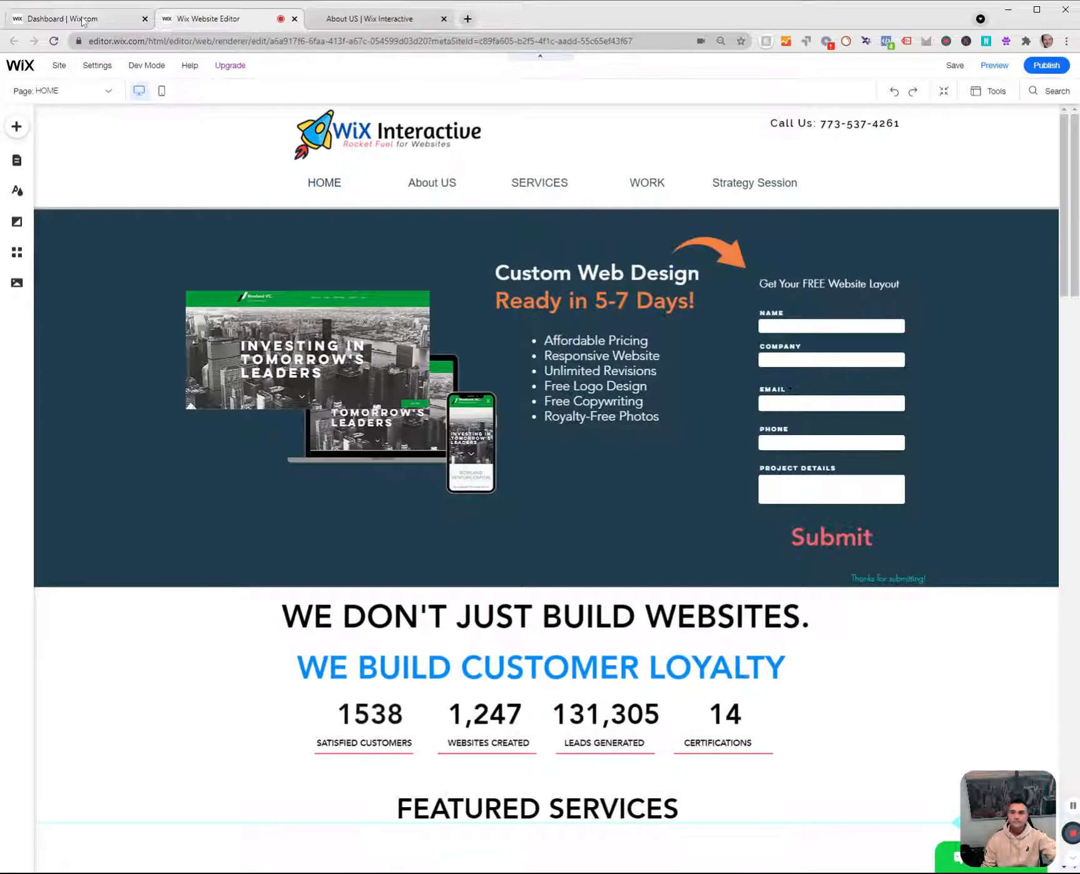
Paste the copied description as the meta description in the HOME page's SEO Basics settings.
{"action": "left_click", "coordinate": [18, 161]}
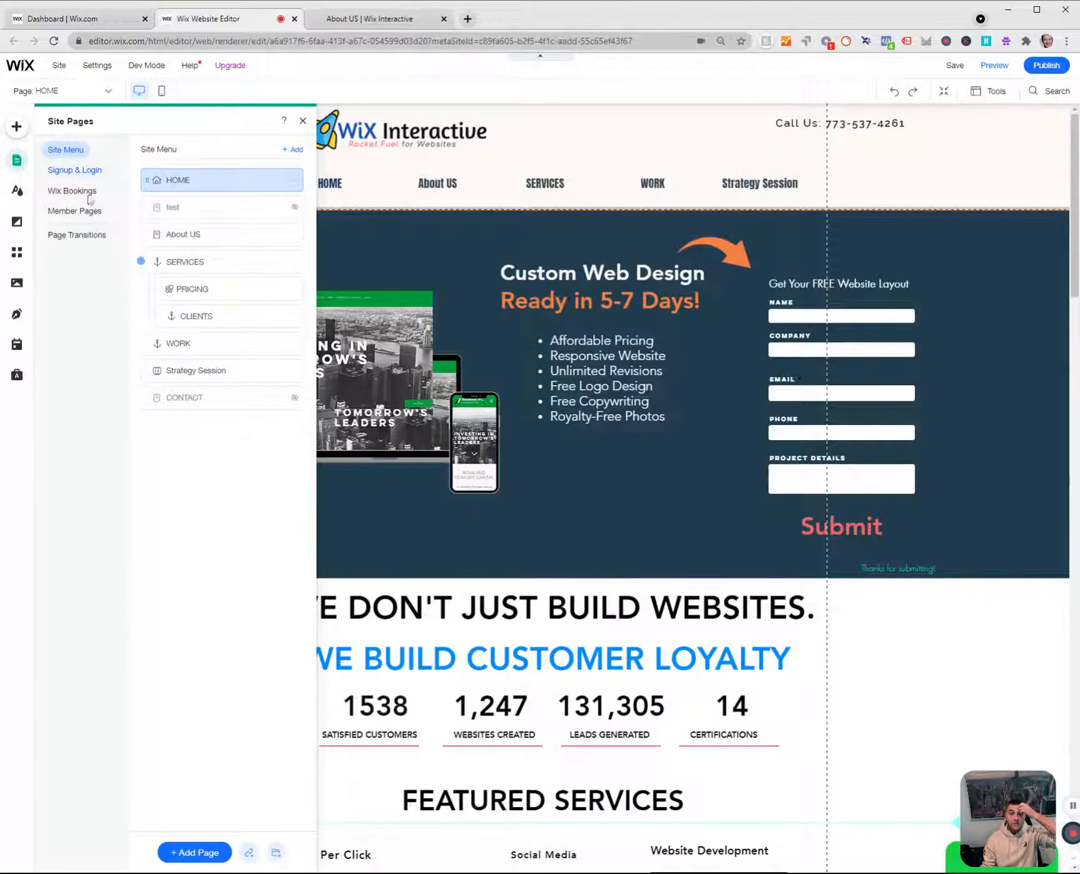
{"action": "left_click", "coordinate": [78, 20]}
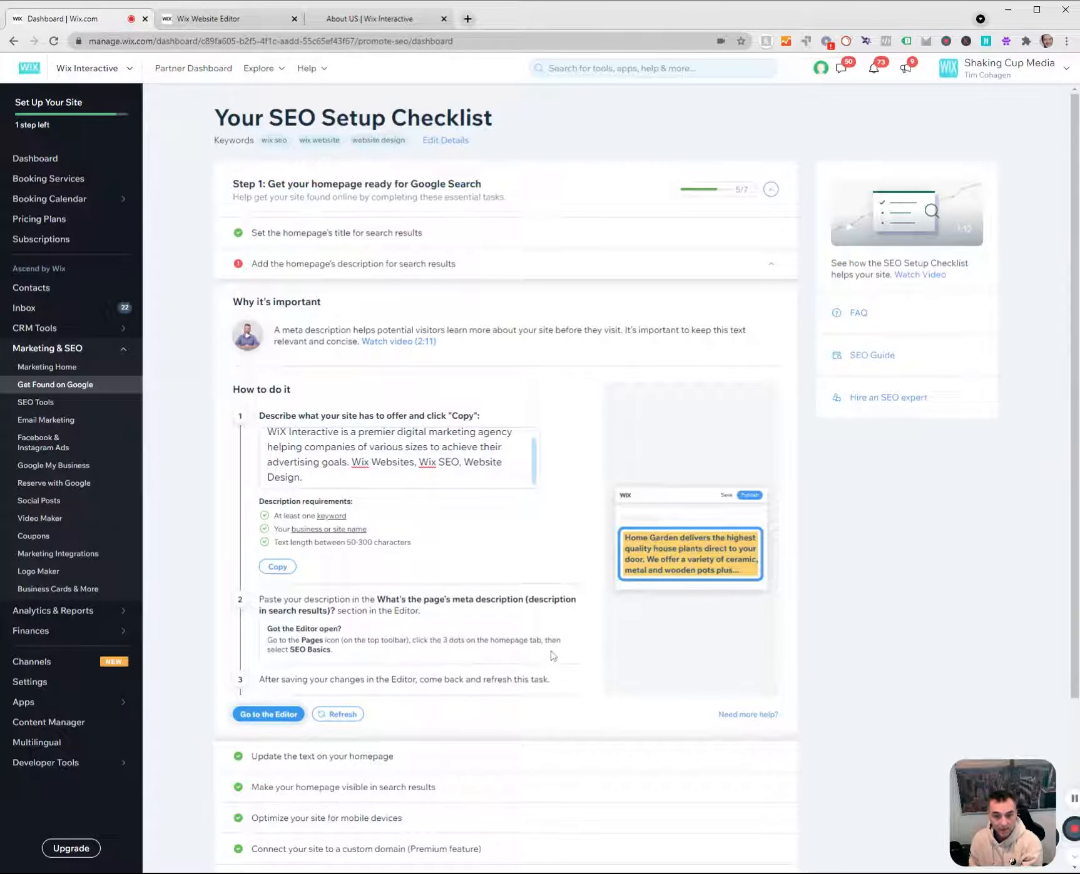
{"action": "left_click", "coordinate": [228, 20]}
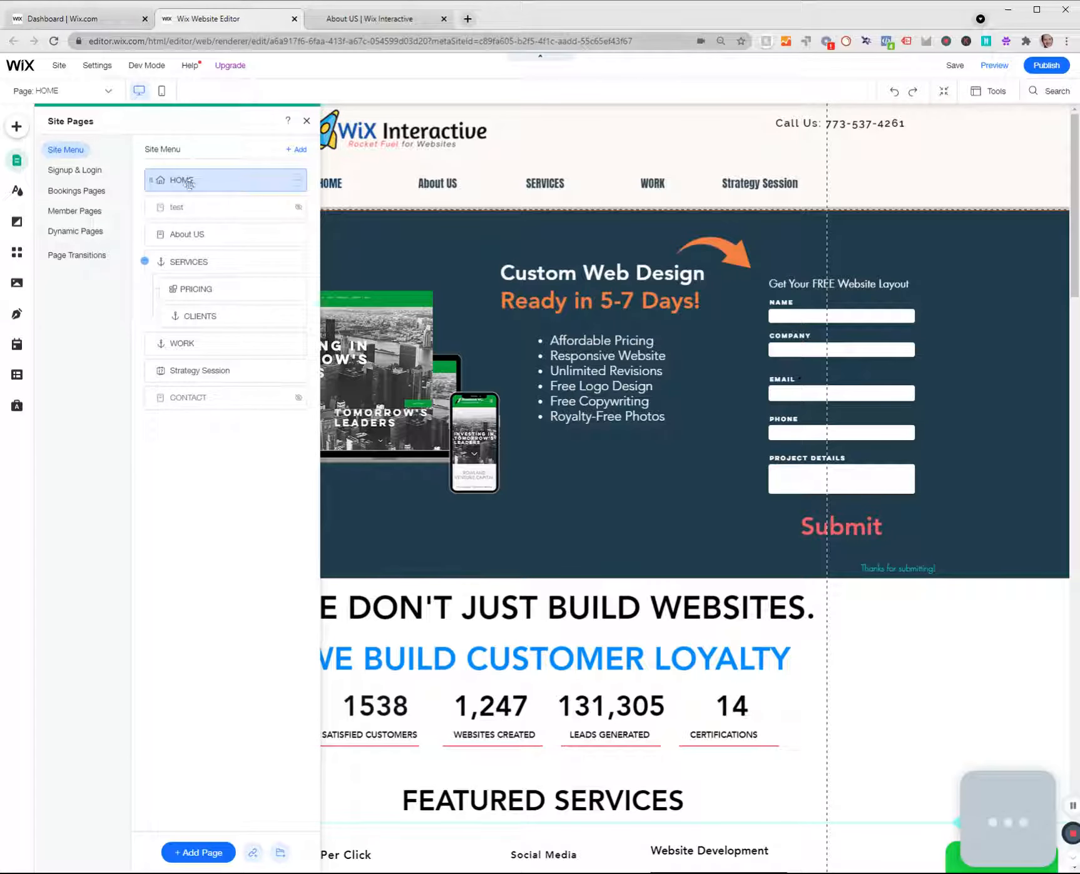
{"action": "left_click", "coordinate": [296, 180]}
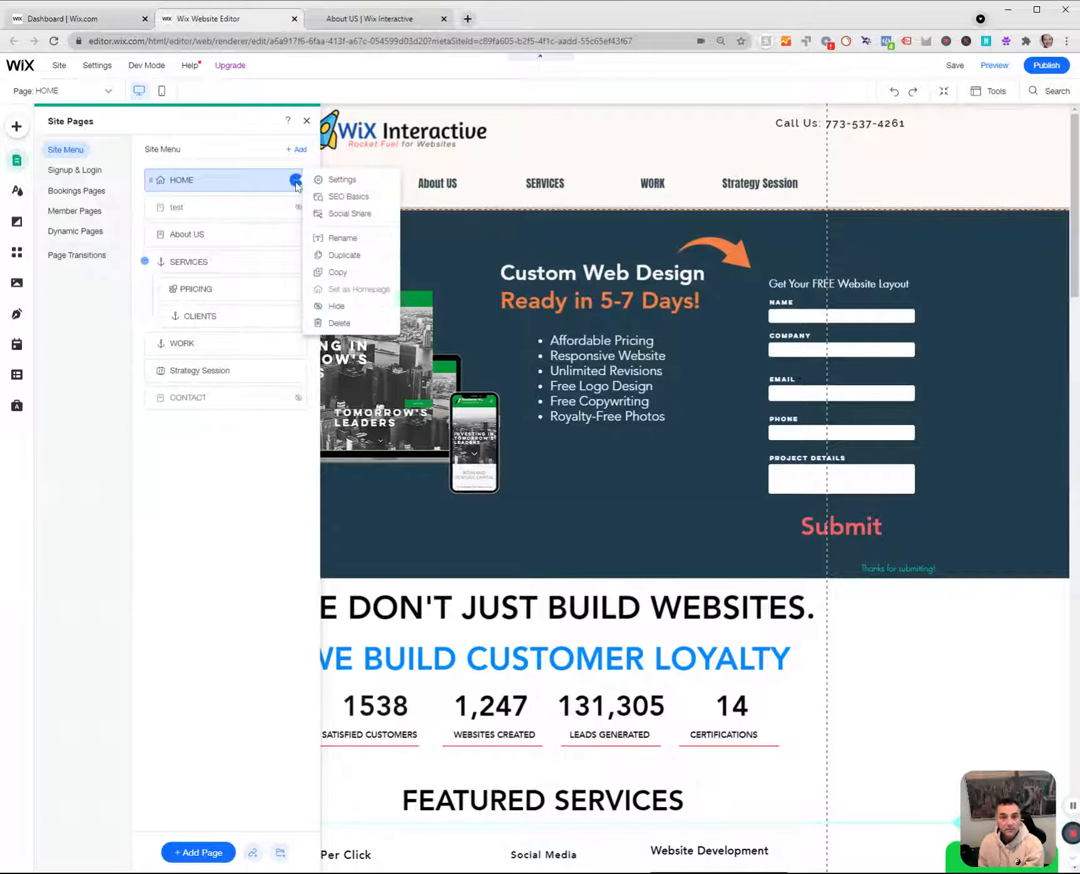
{"action": "left_click", "coordinate": [344, 197]}
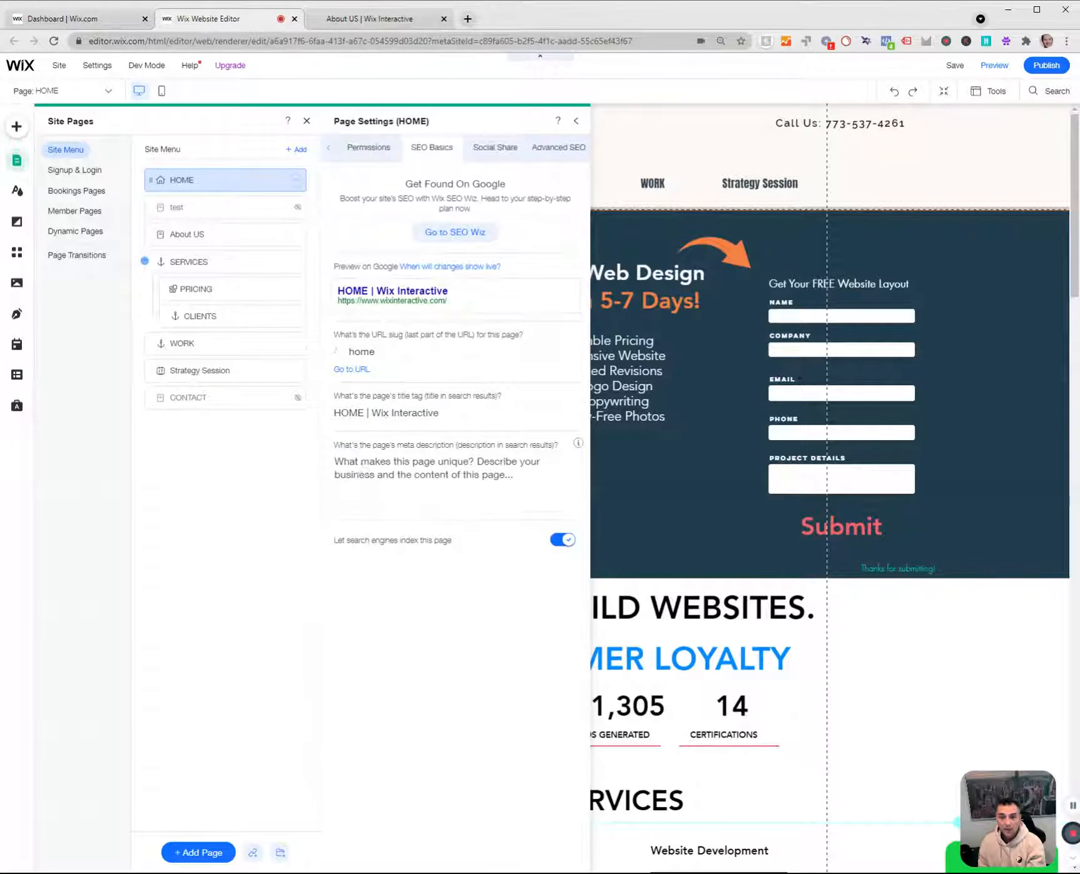
{"action": "left_click", "coordinate": [357, 462]}
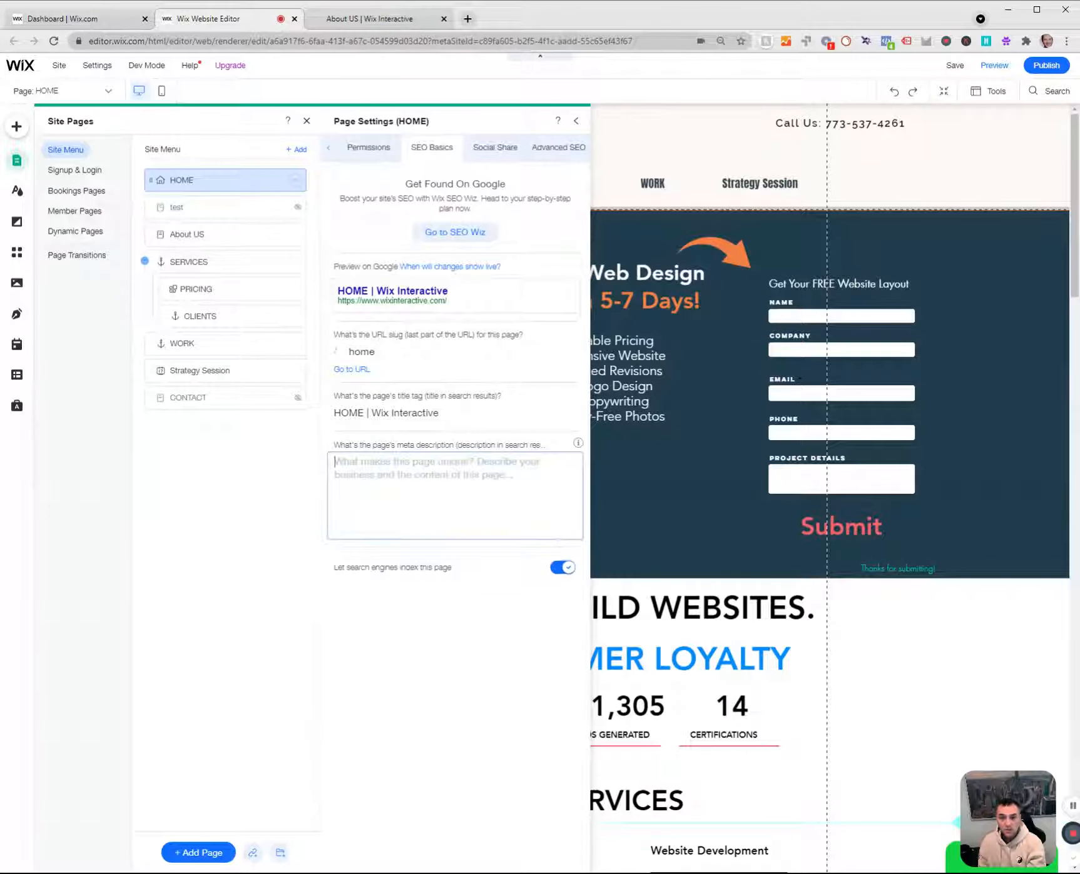
{"action": "type", "text": "WiX Interactive is a premier digital marketing agency helping companies of various sizes to achieve their advertising goals. Wix Websites, Wix SEO, Website Design."}
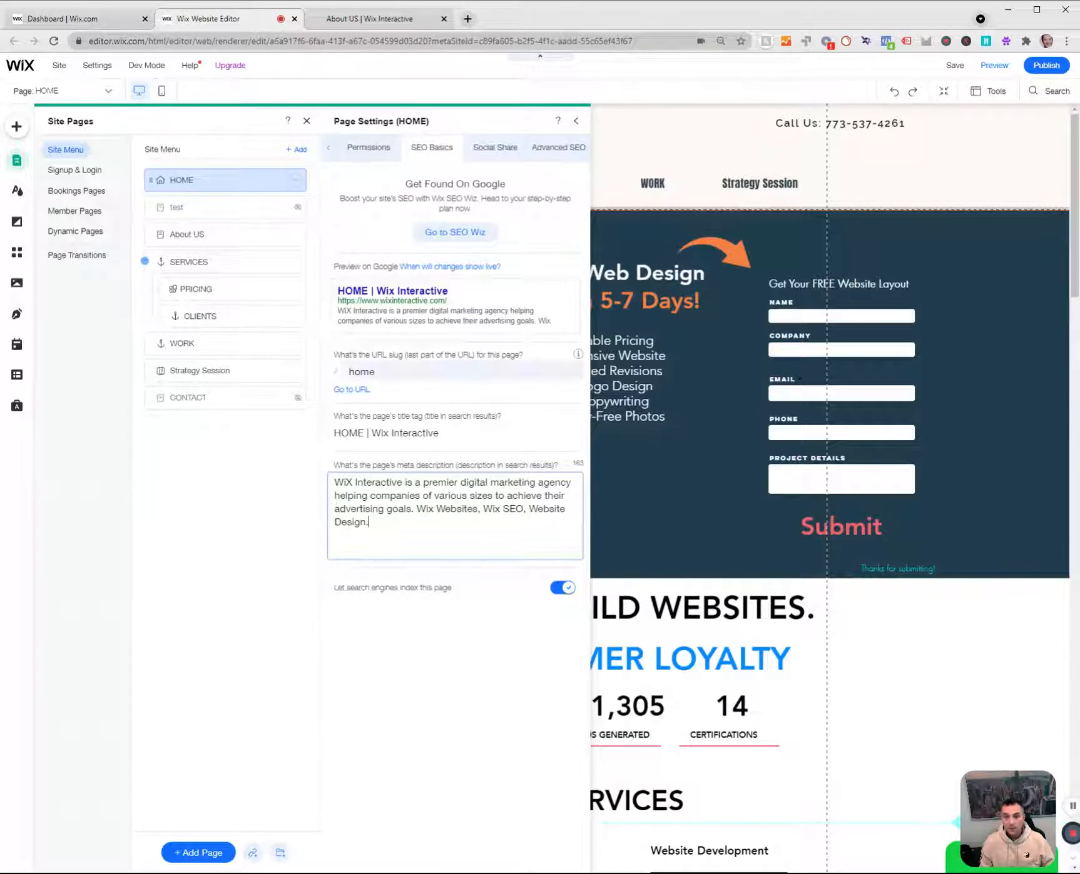
Change the HOME page's title tag to "Wix Interactive | Advertising Done Right".
{"action": "left_click", "coordinate": [370, 435]}
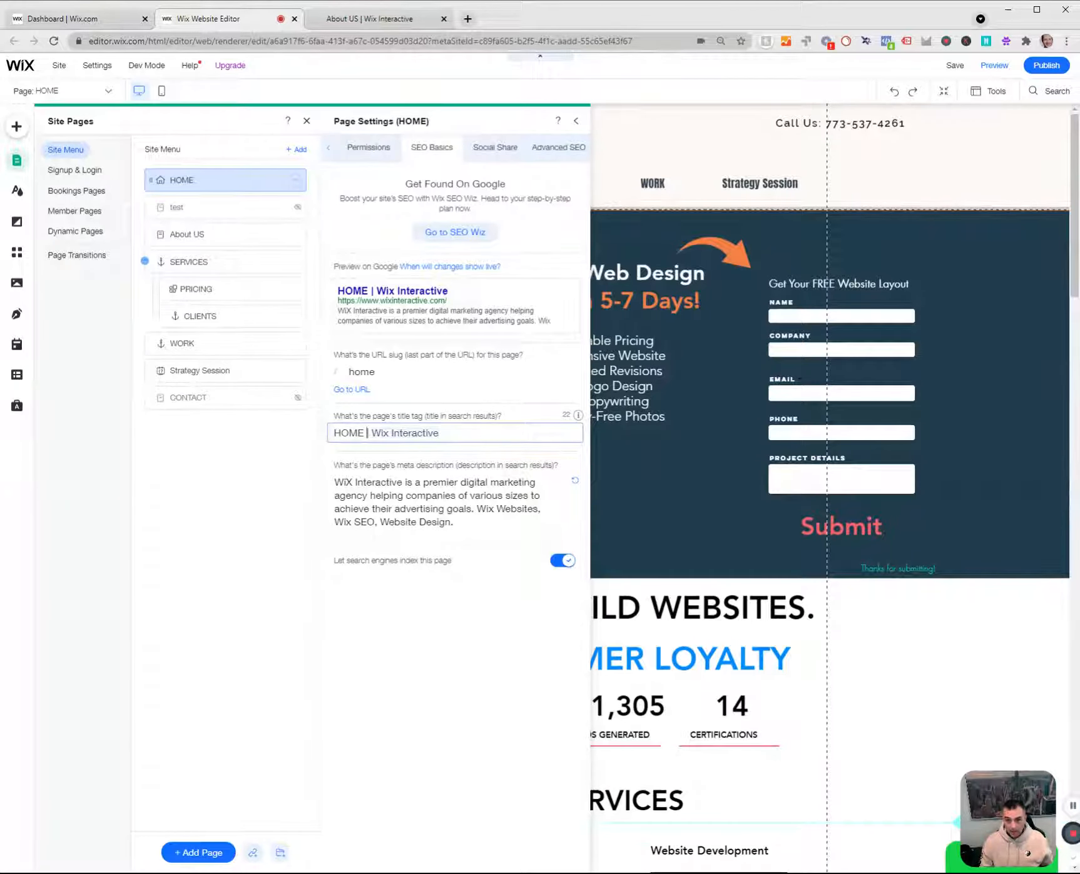
{"action": "type", "text": "Wix Interactive"}
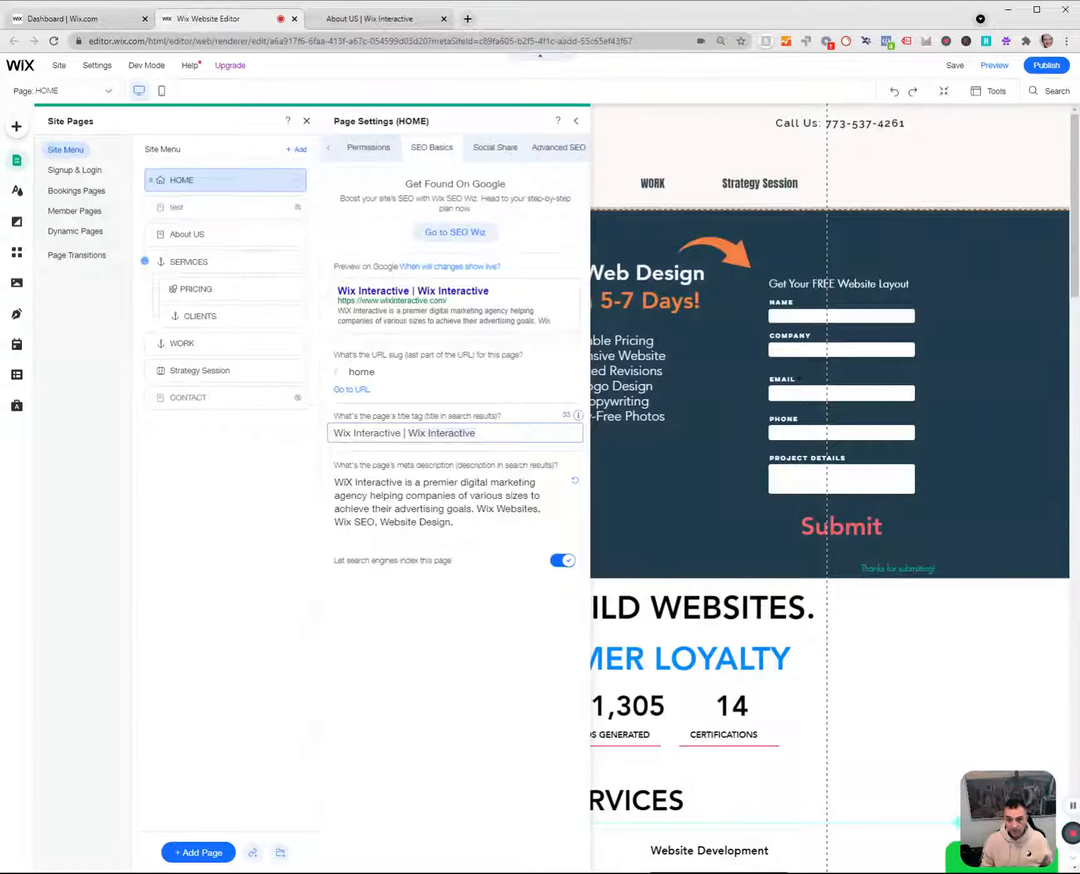
{"action": "key", "text": "ctrl+BackSpace"}
{"action": "key", "text": "ctrl+BackSpace"}
{"action": "type", "text": "Advert"}
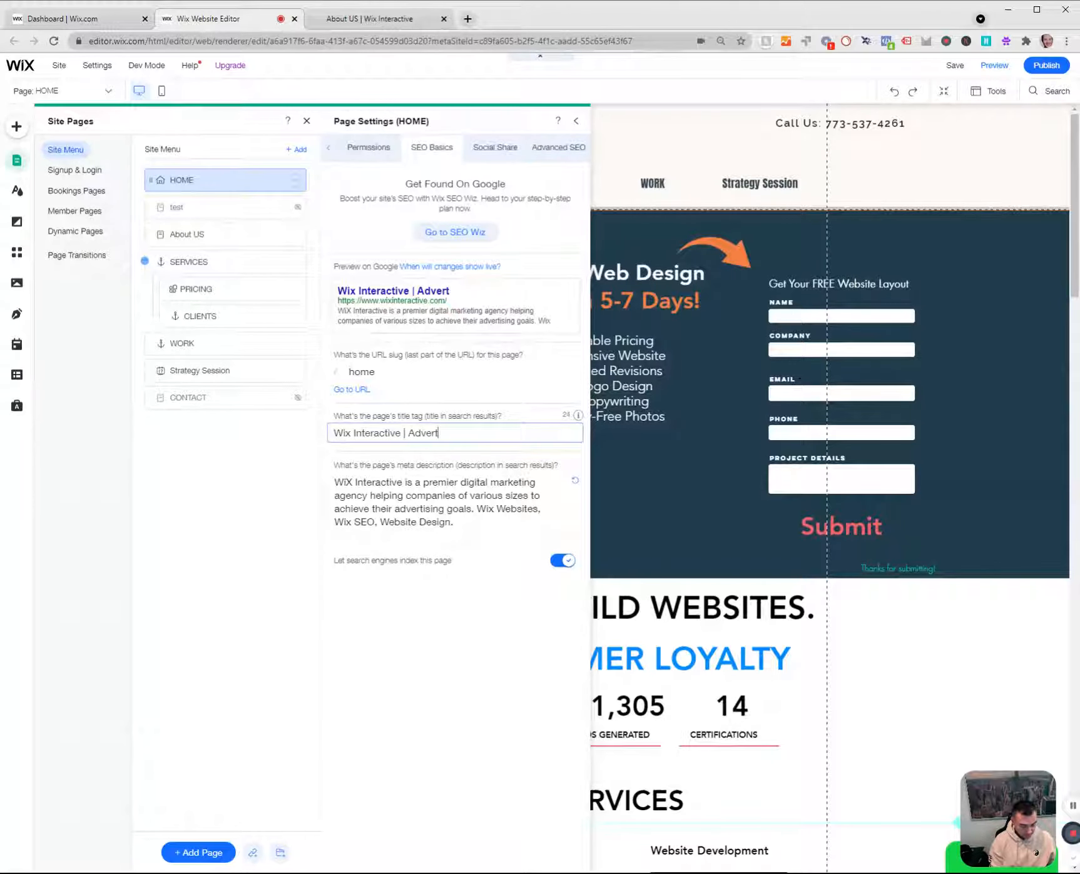
{"action": "type", "text": "ising D"}
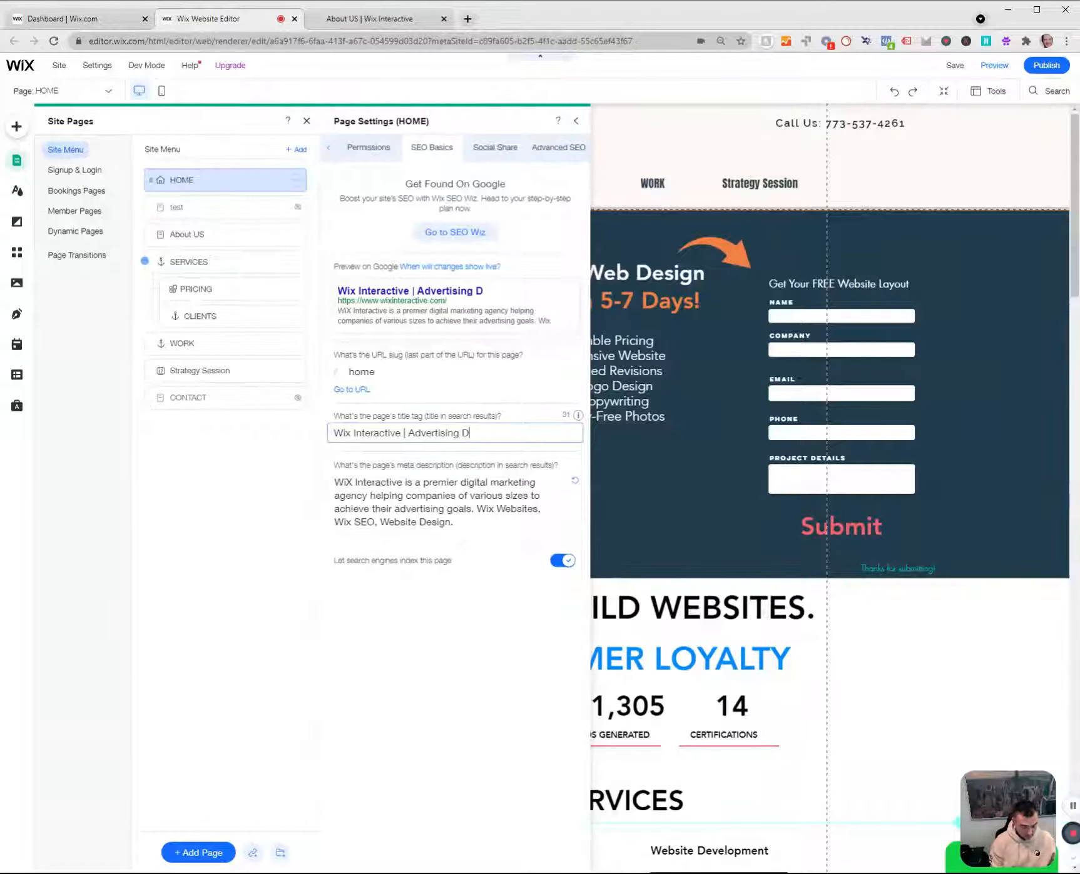
{"action": "type", "text": "one Ri"}
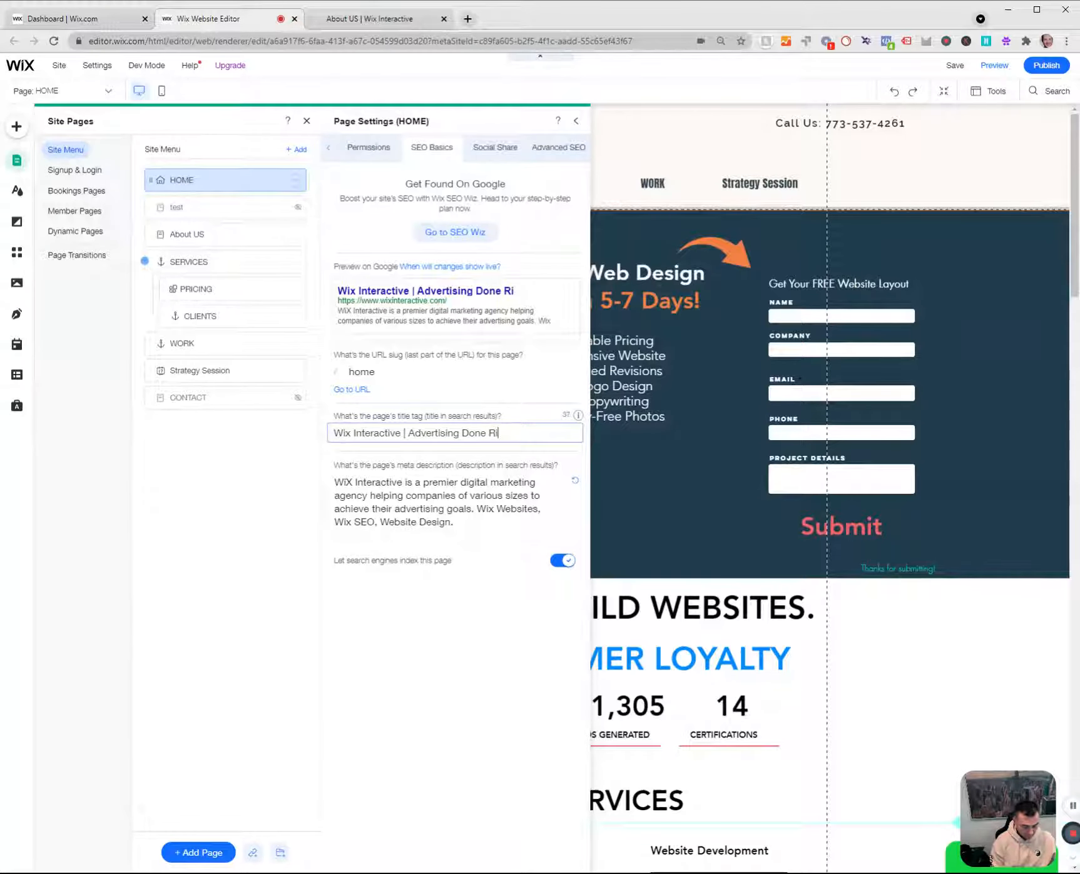
{"action": "type", "text": "ght"}
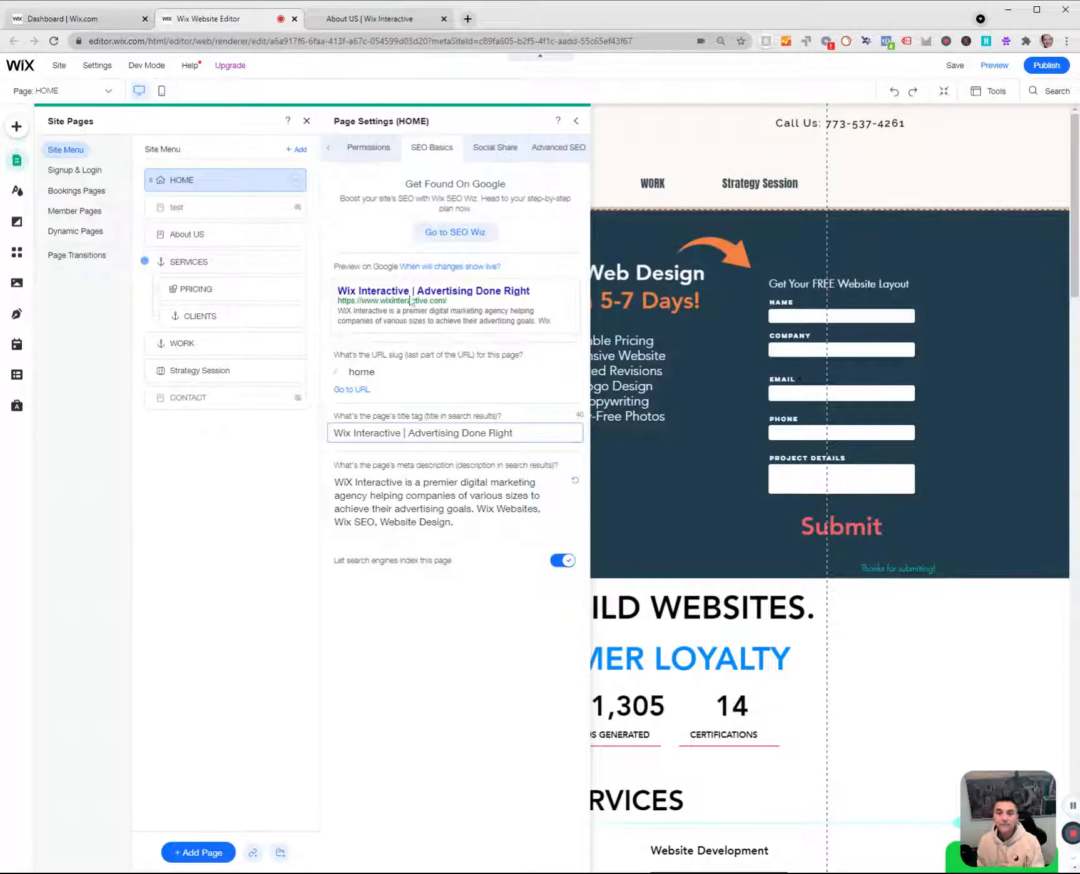
Search Google for "wix websites" and examine the listings on the first and further results pages.
{"action": "left_click", "coordinate": [369, 19]}
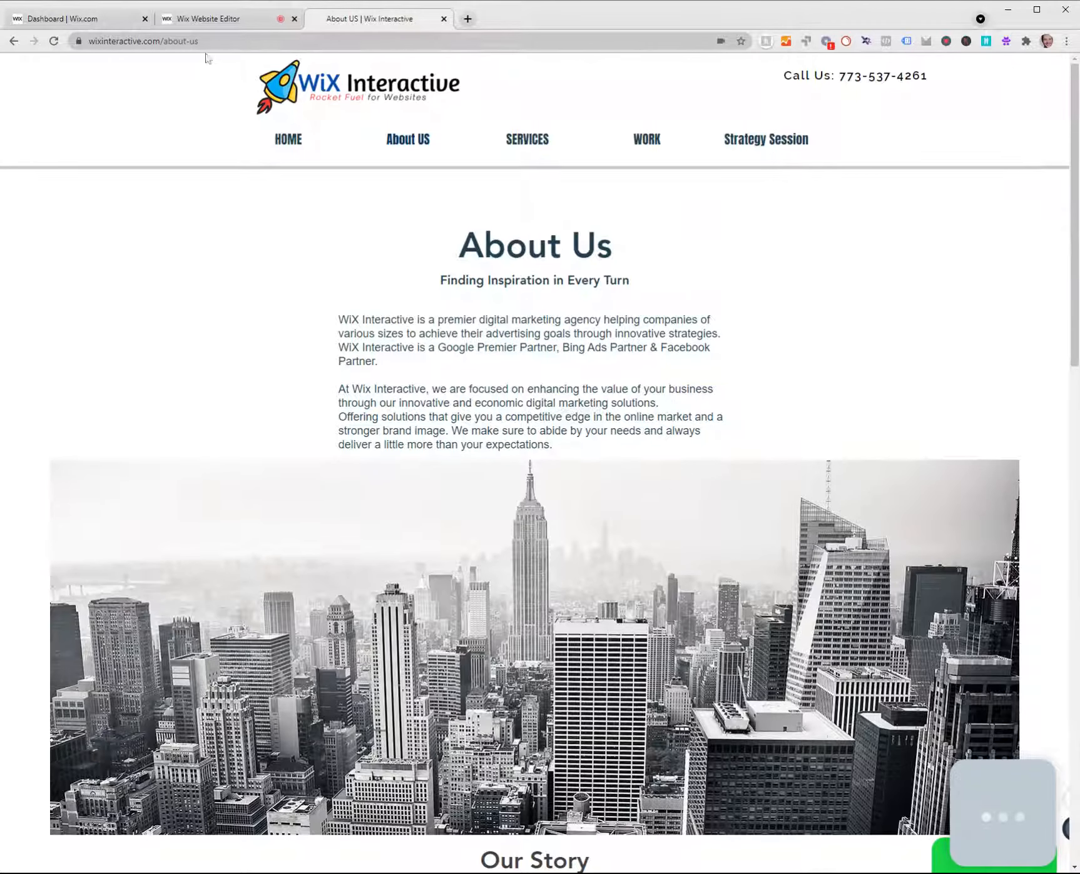
{"action": "key", "text": "ctrl+l"}
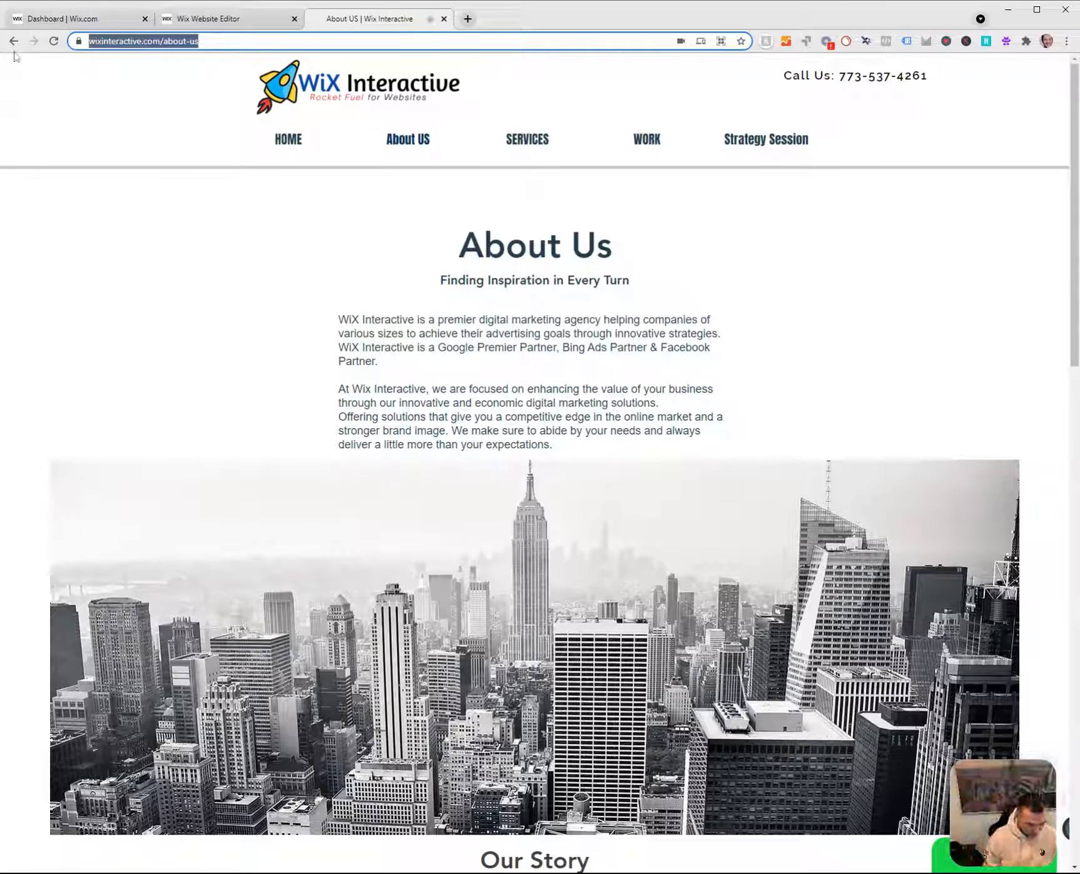
{"action": "type", "text": "wix "}
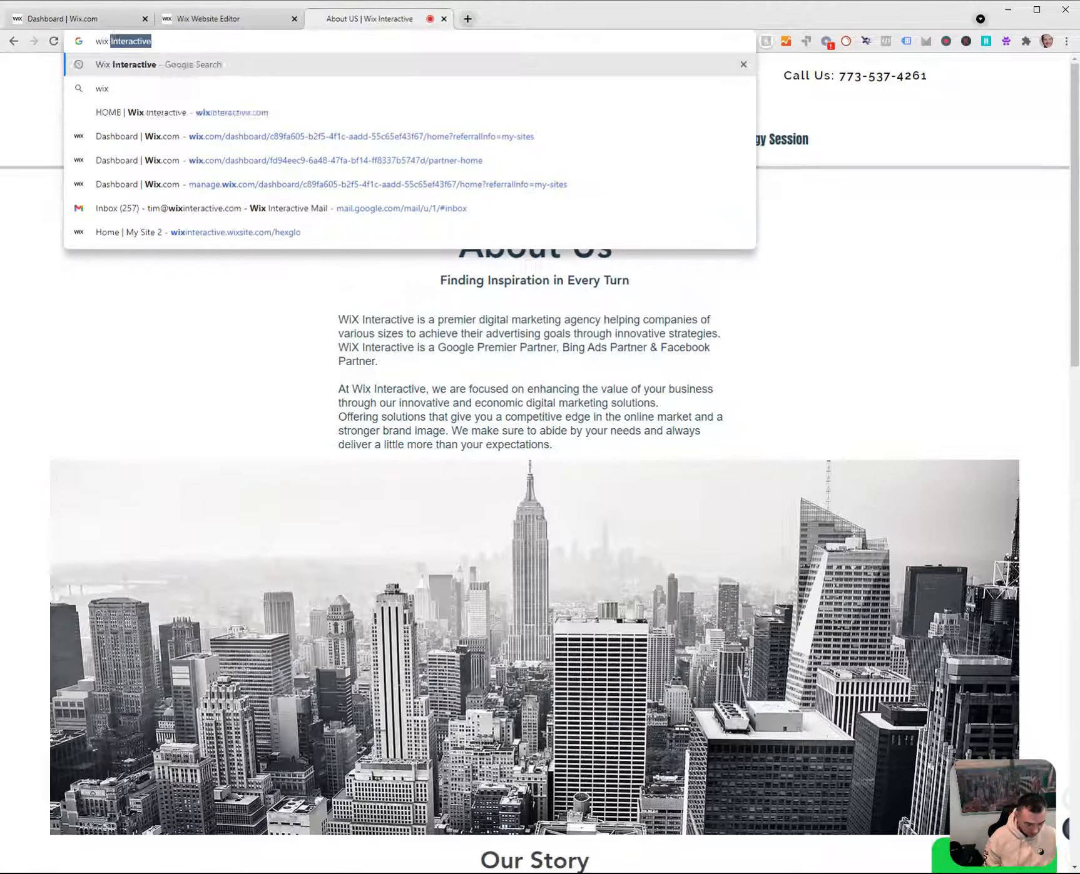
{"action": "type", "text": "websites"}
{"action": "key", "text": "Return"}
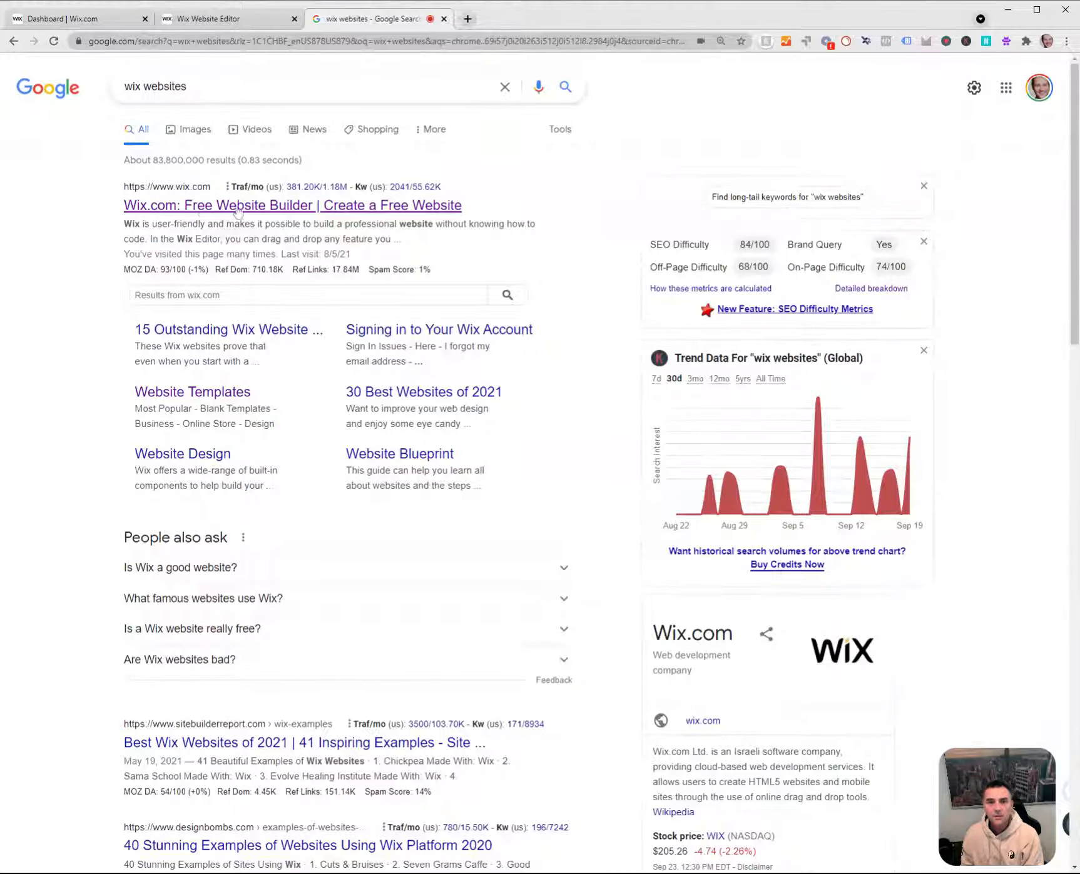
{"action": "scroll", "coordinate": [331, 499], "scroll_direction": "down", "scroll_amount": 4}
{"action": "scroll", "coordinate": [331, 500], "scroll_direction": "down", "scroll_amount": 15}
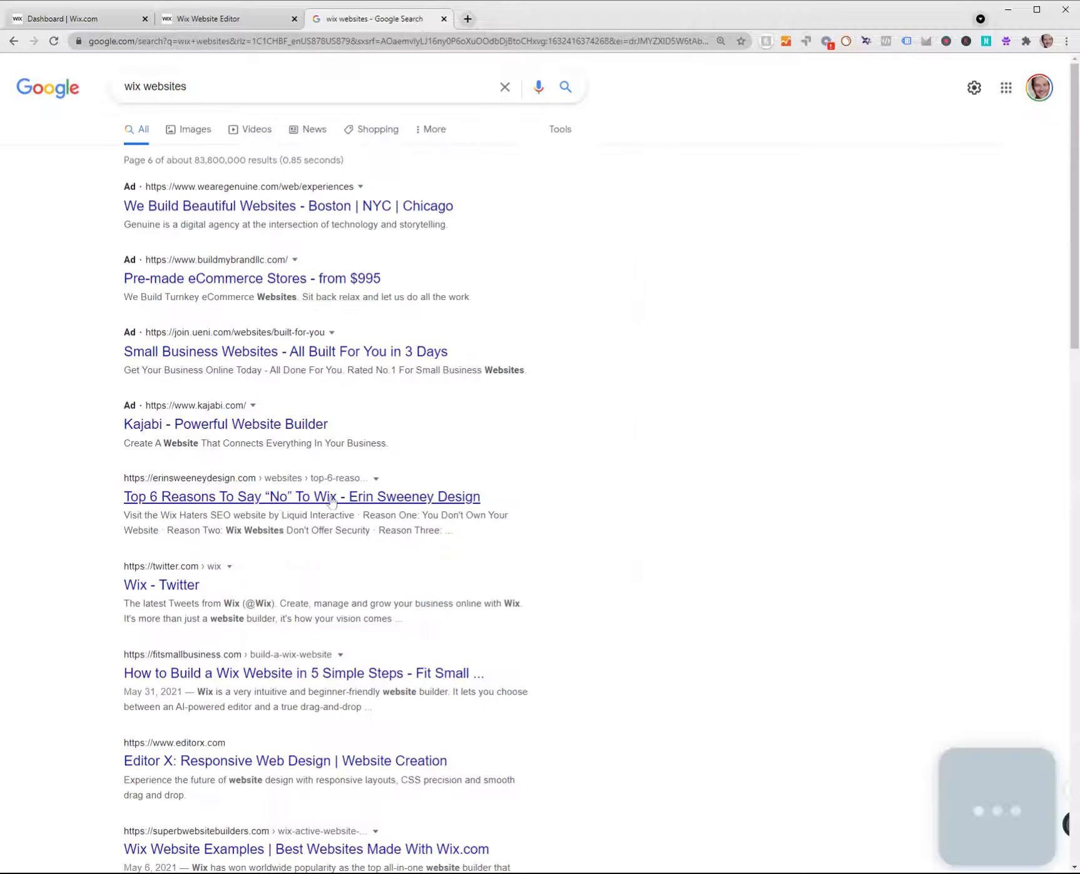
{"action": "scroll", "coordinate": [401, 514], "scroll_direction": "down", "scroll_amount": 4}
{"action": "scroll", "coordinate": [402, 514], "scroll_direction": "down", "scroll_amount": 10}
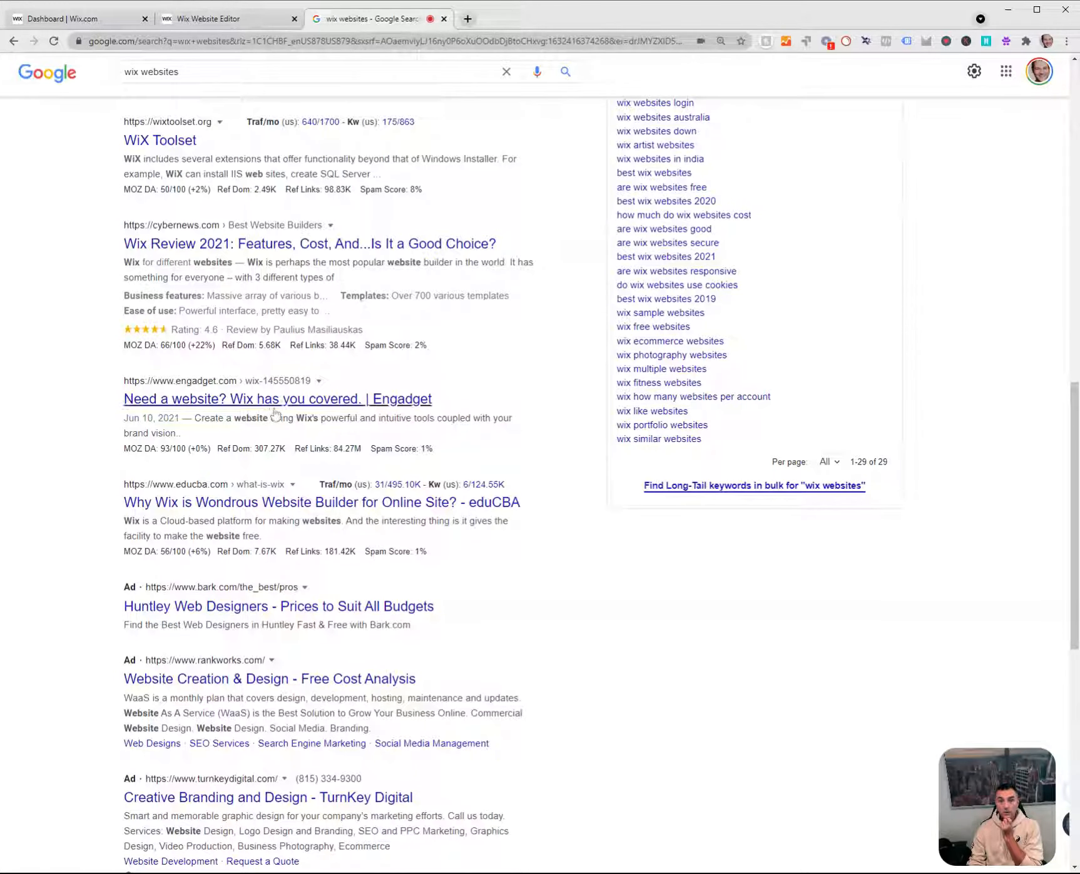
{"action": "scroll", "coordinate": [79, 458], "scroll_direction": "up", "scroll_amount": 6}
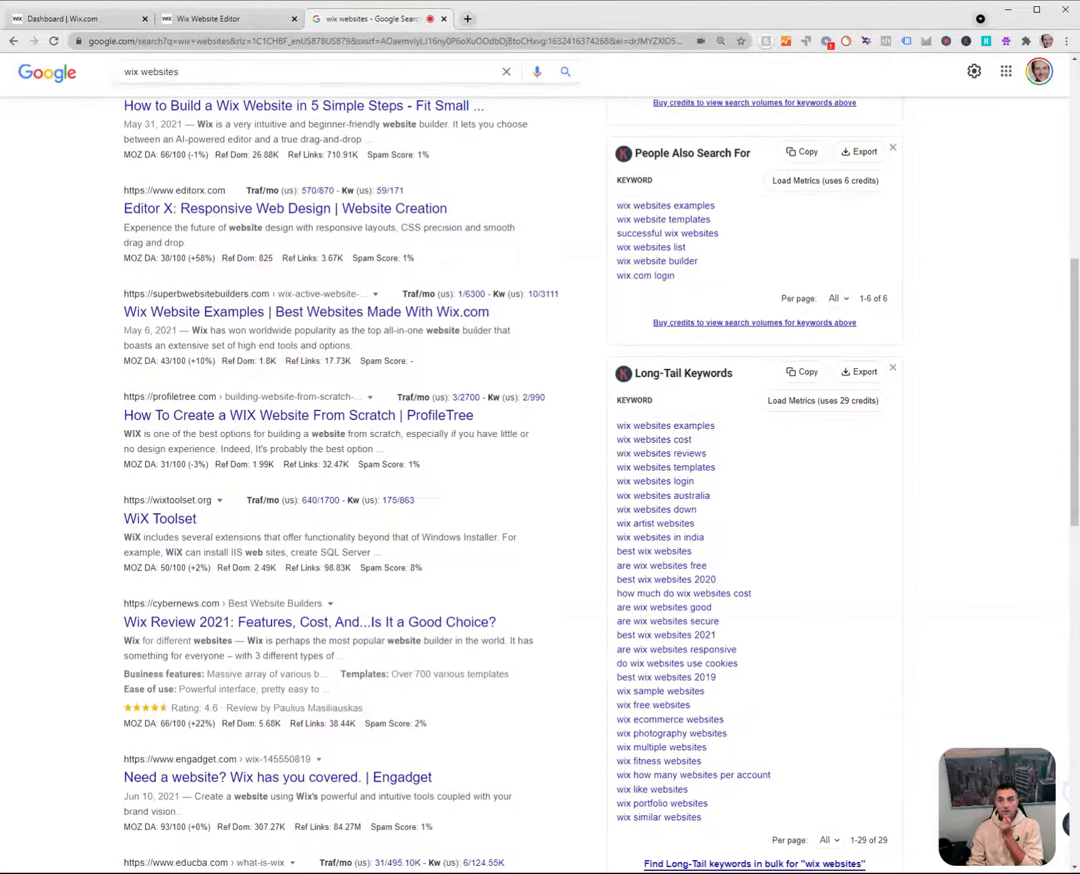
Check the keywords in the SEO checklist and append "| Affordable Website" to the HOME page's title tag in the editor.
{"action": "left_click", "coordinate": [97, 13]}
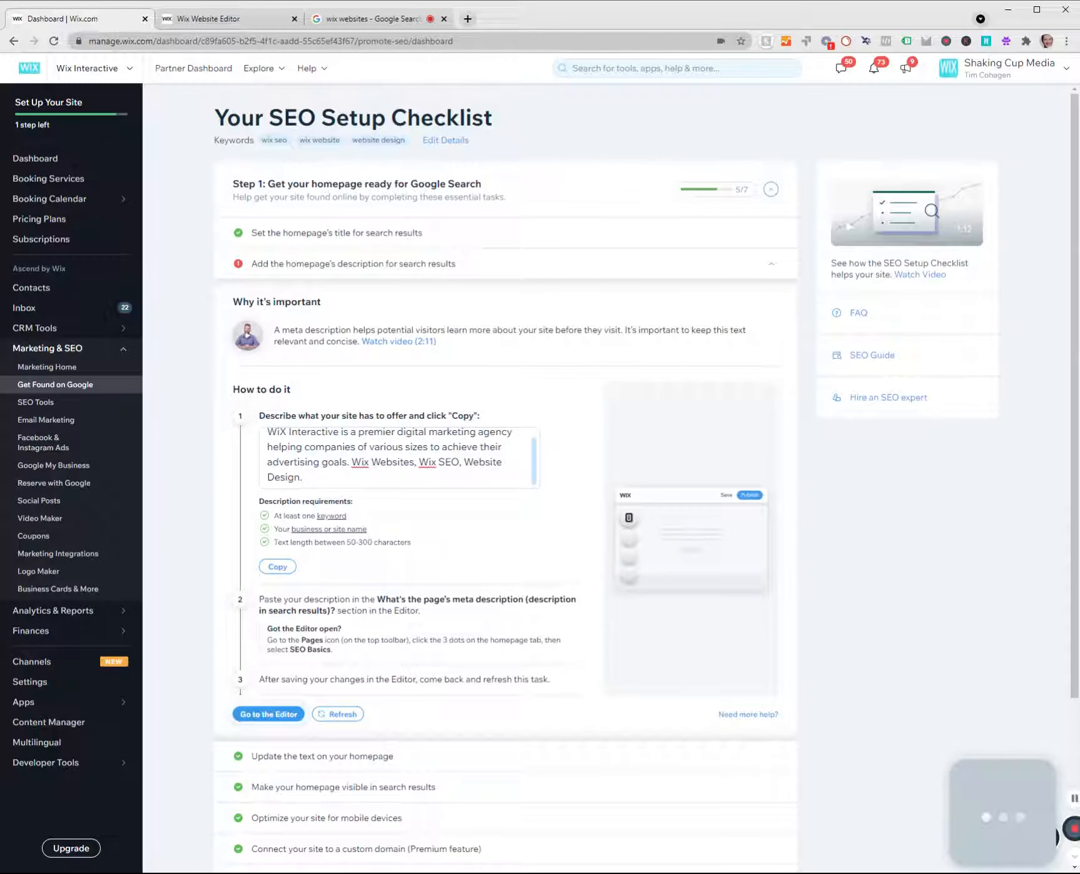
{"action": "left_click", "coordinate": [224, 21]}
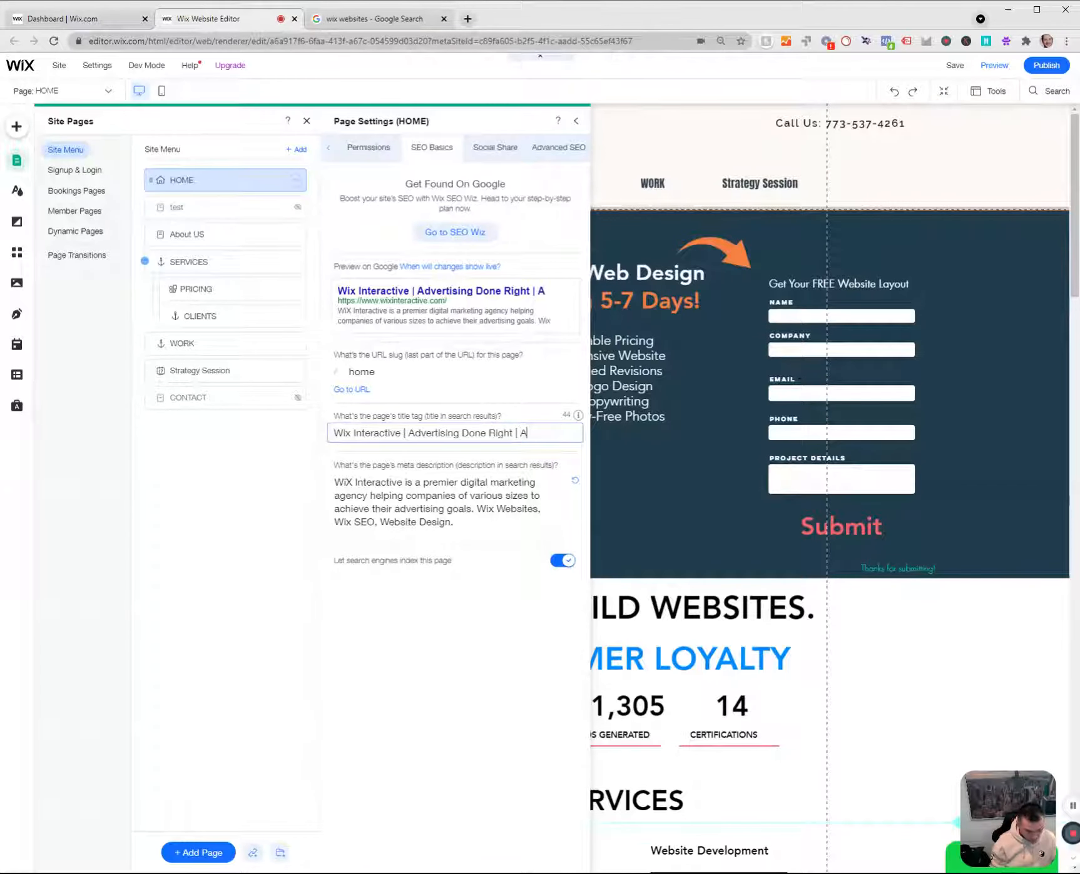
{"action": "type", "text": "Affordable"}
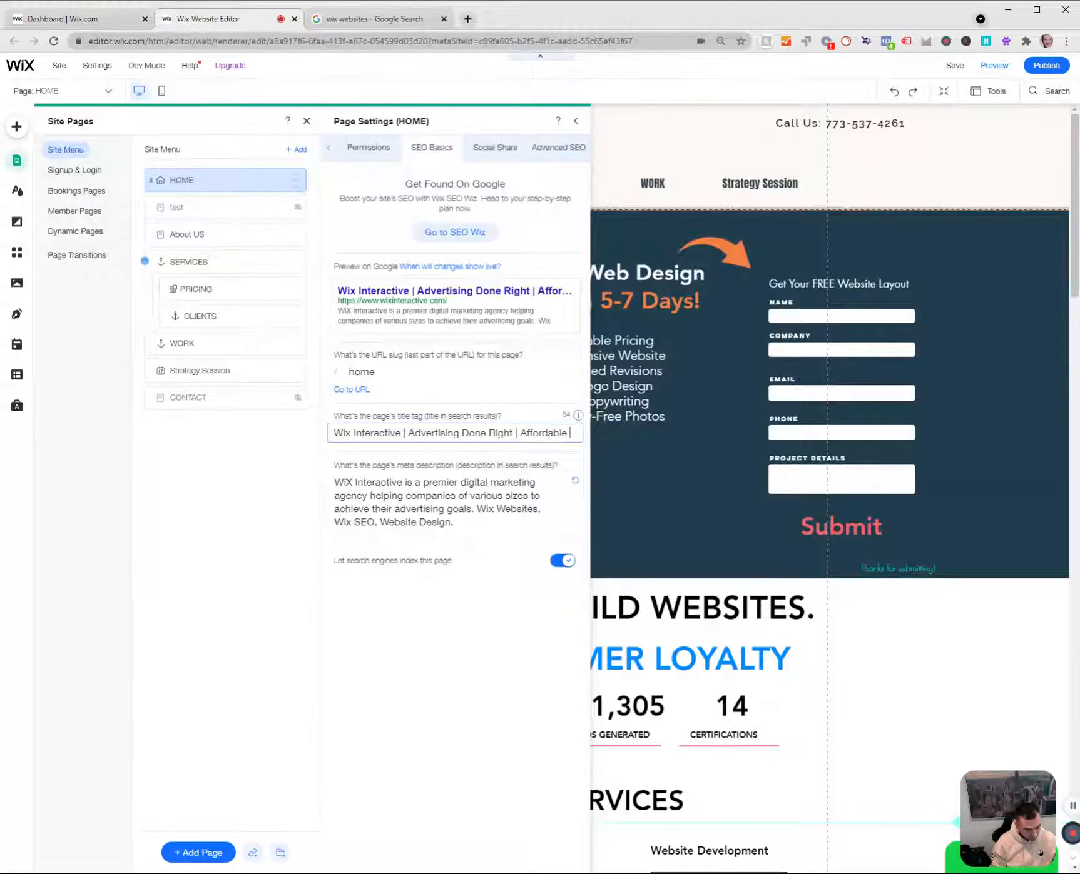
{"action": "type", "text": "We"}
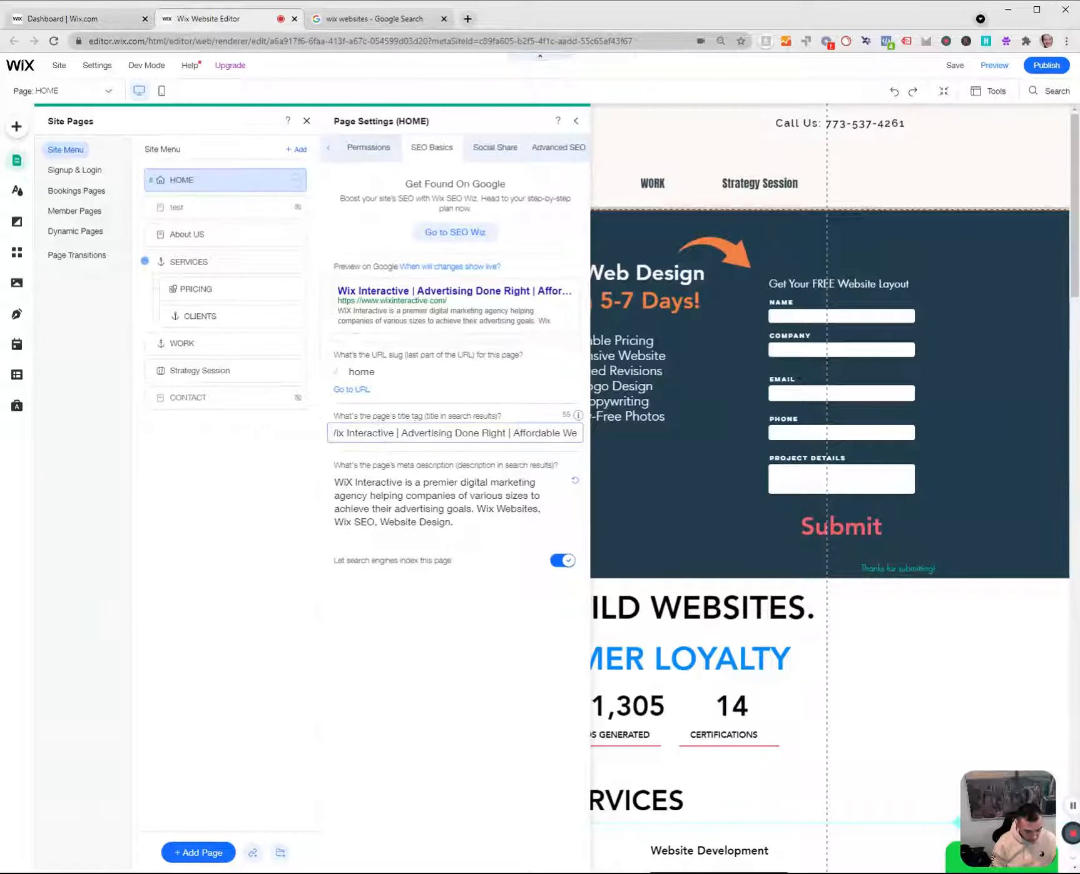
{"action": "type", "text": "bsites"}
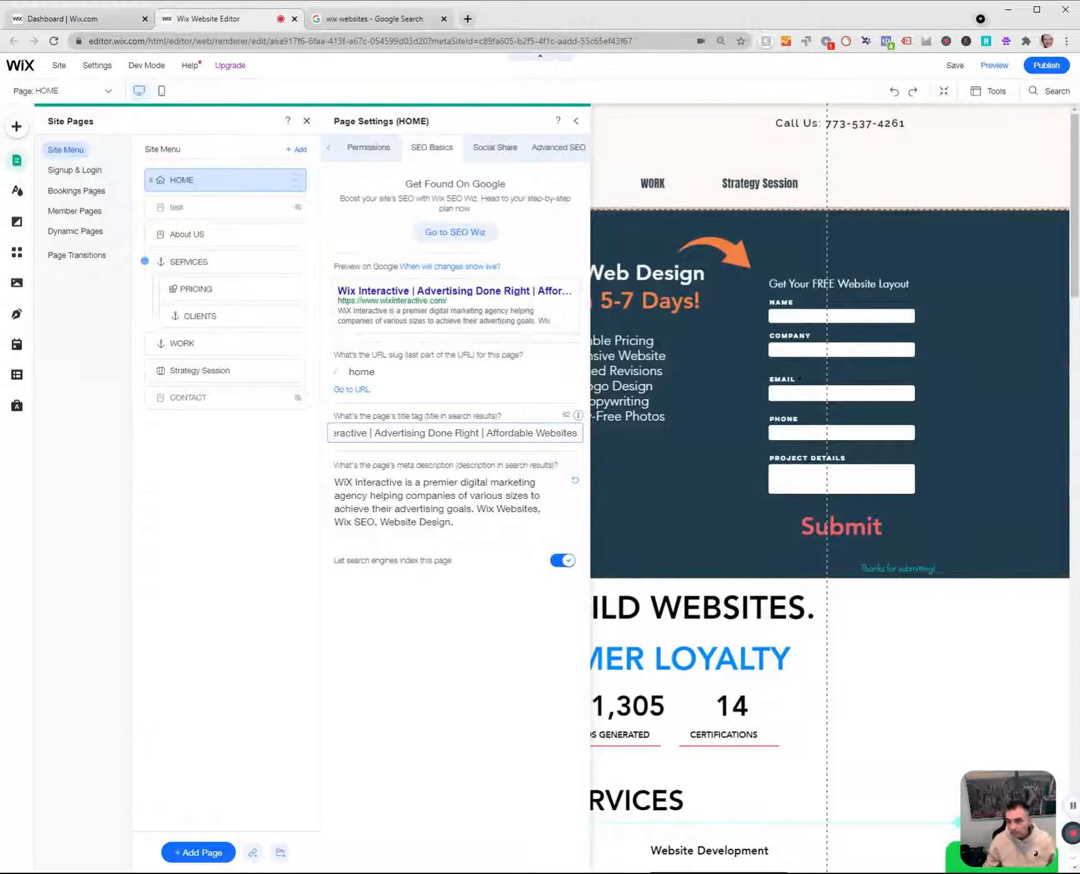
{"action": "left_click", "coordinate": [472, 628]}
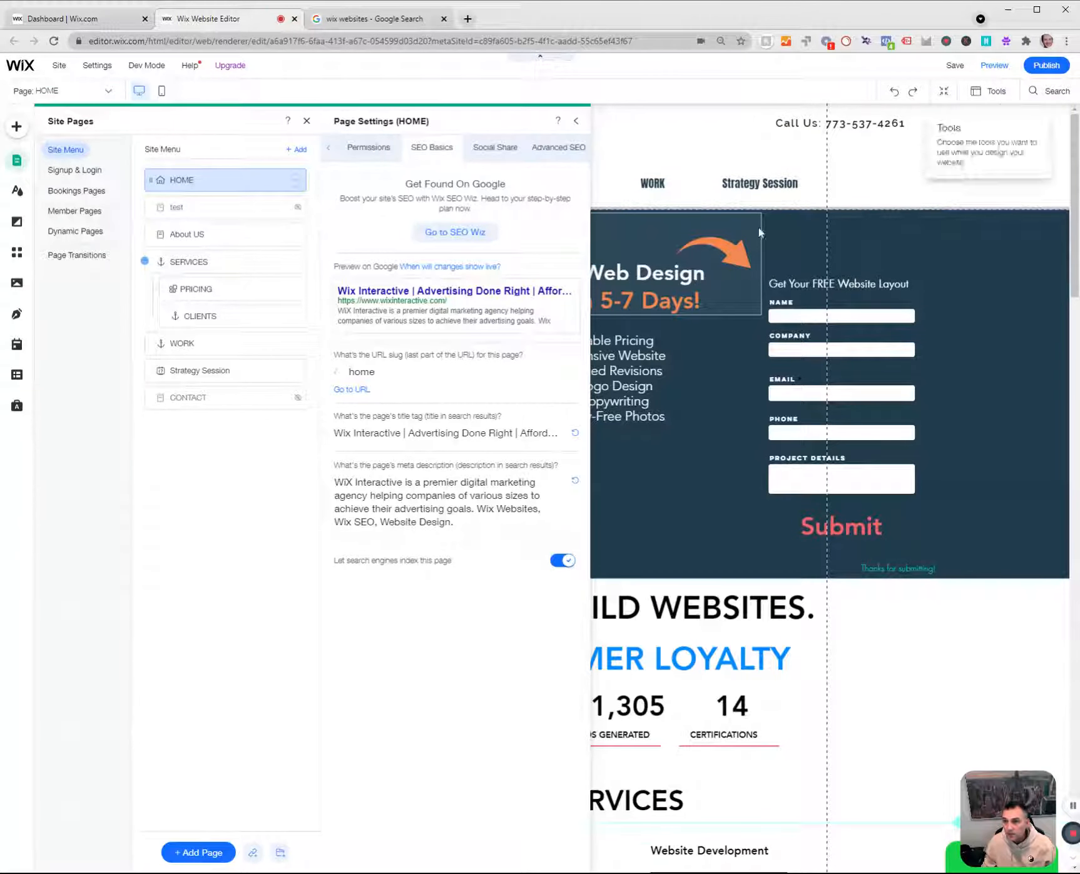
Check the Structured Data Markup section in the HOME page's Advanced SEO settings and publish the site.
{"action": "left_click", "coordinate": [560, 153]}
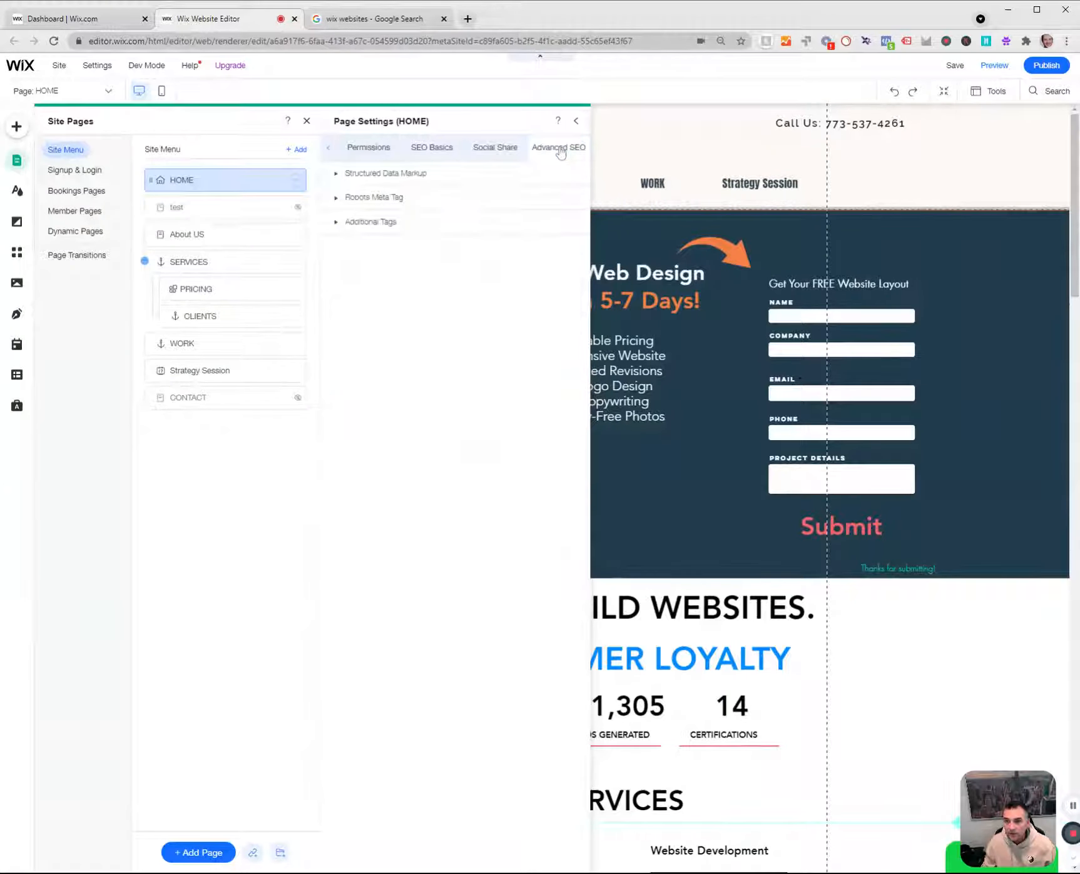
{"action": "left_click", "coordinate": [351, 174]}
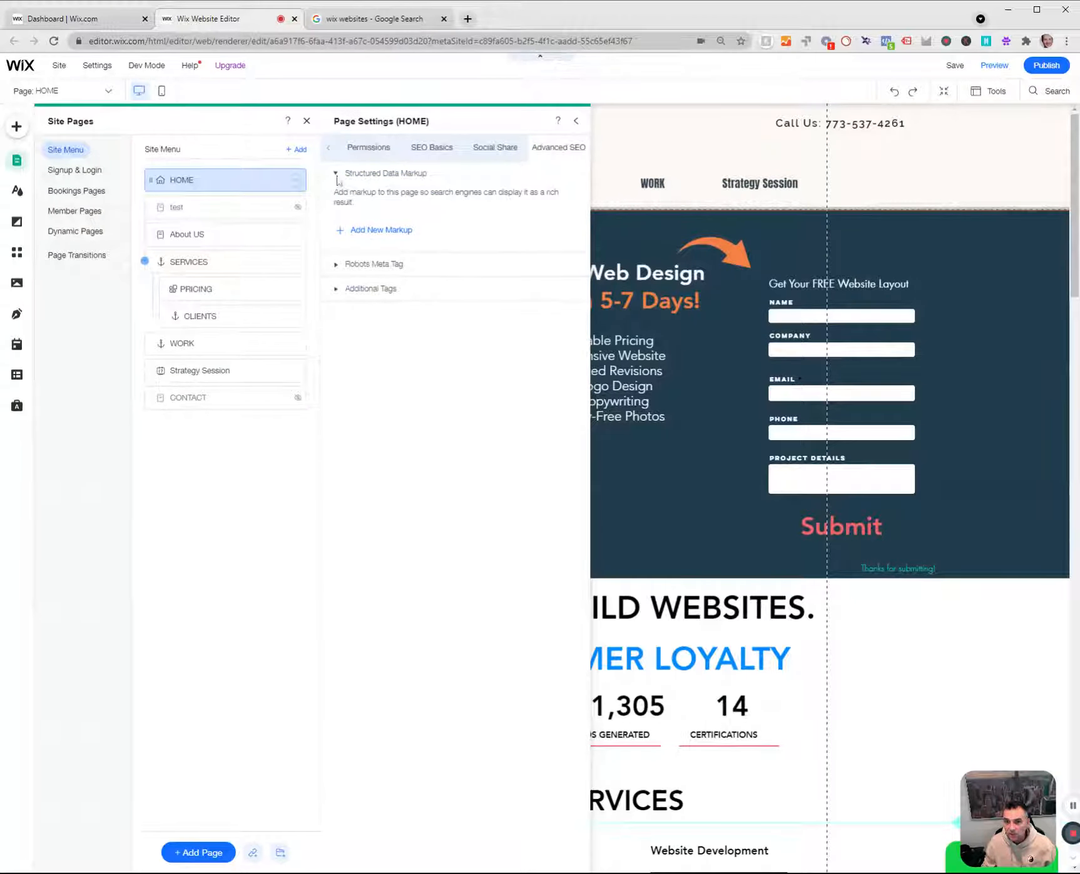
{"action": "left_click", "coordinate": [336, 174]}
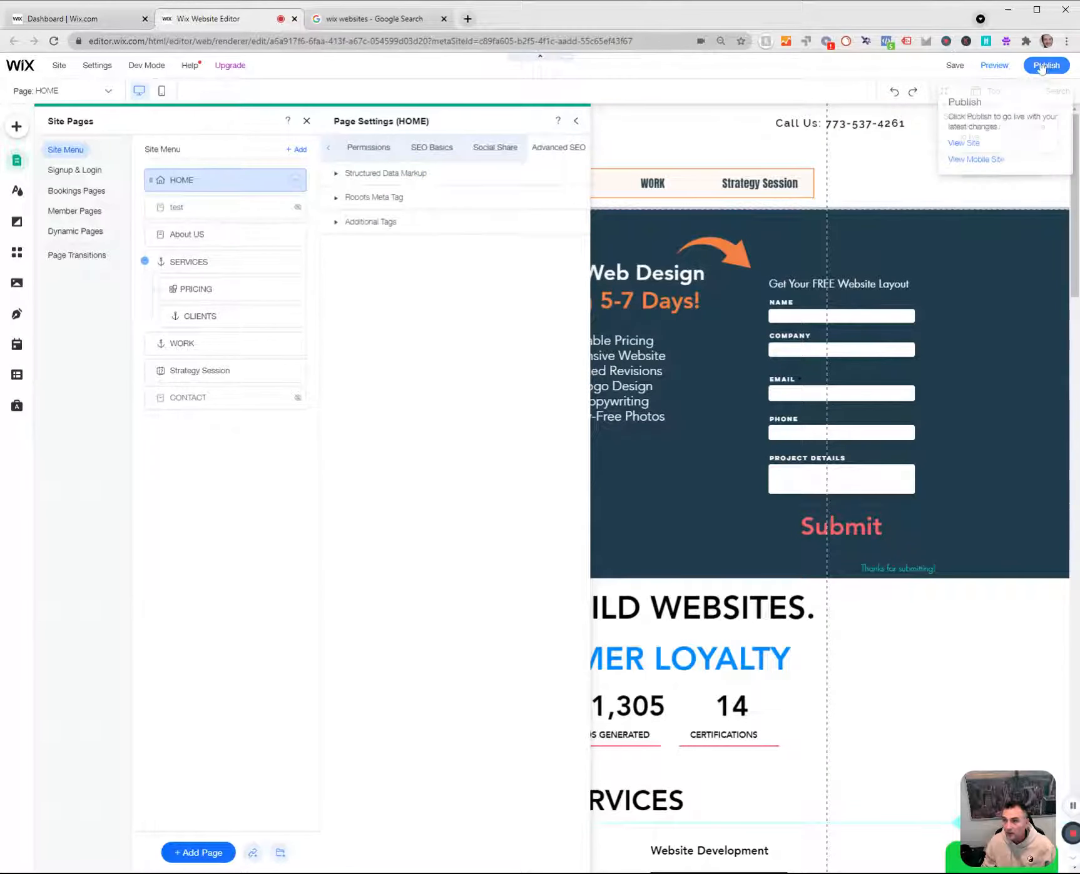
{"action": "left_click", "coordinate": [1042, 67]}
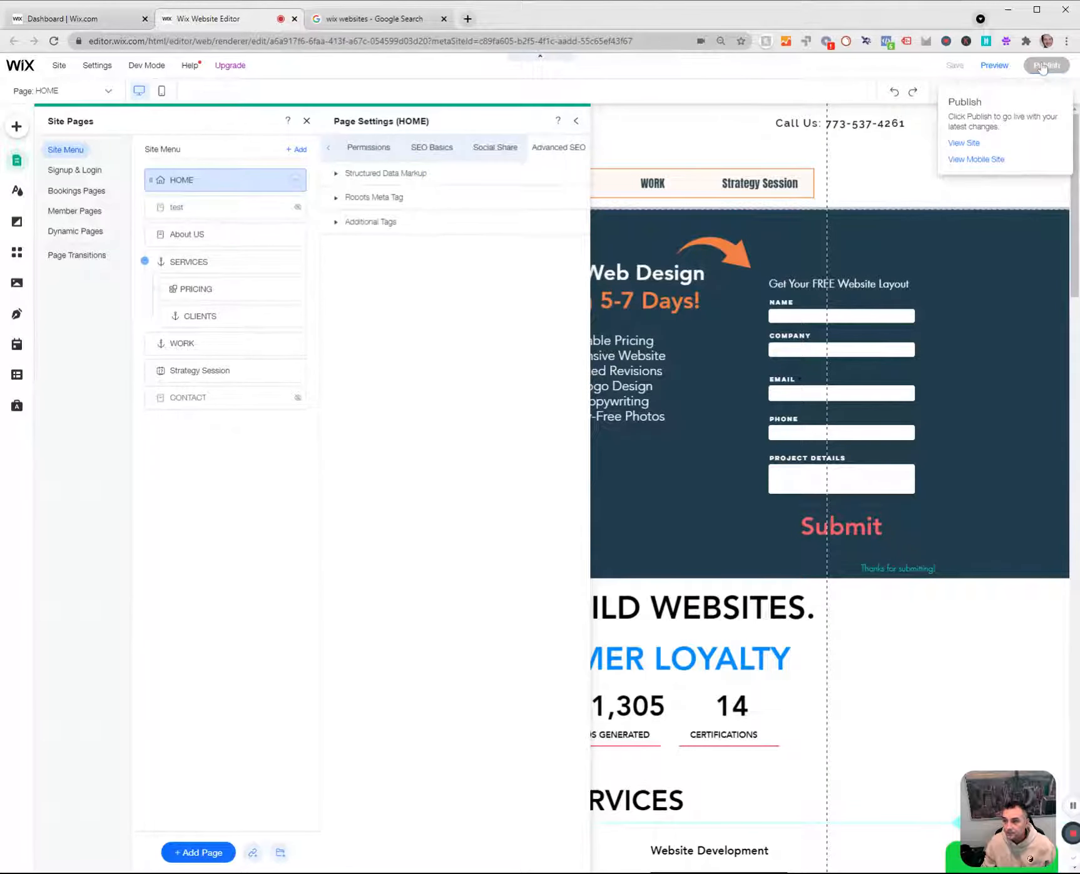
Expand the Google Search Console task in the Wix SEO checklist, then search Google for "google search console" and launch Search Console.
{"action": "left_click", "coordinate": [79, 25]}
{"action": "left_click", "coordinate": [336, 714]}
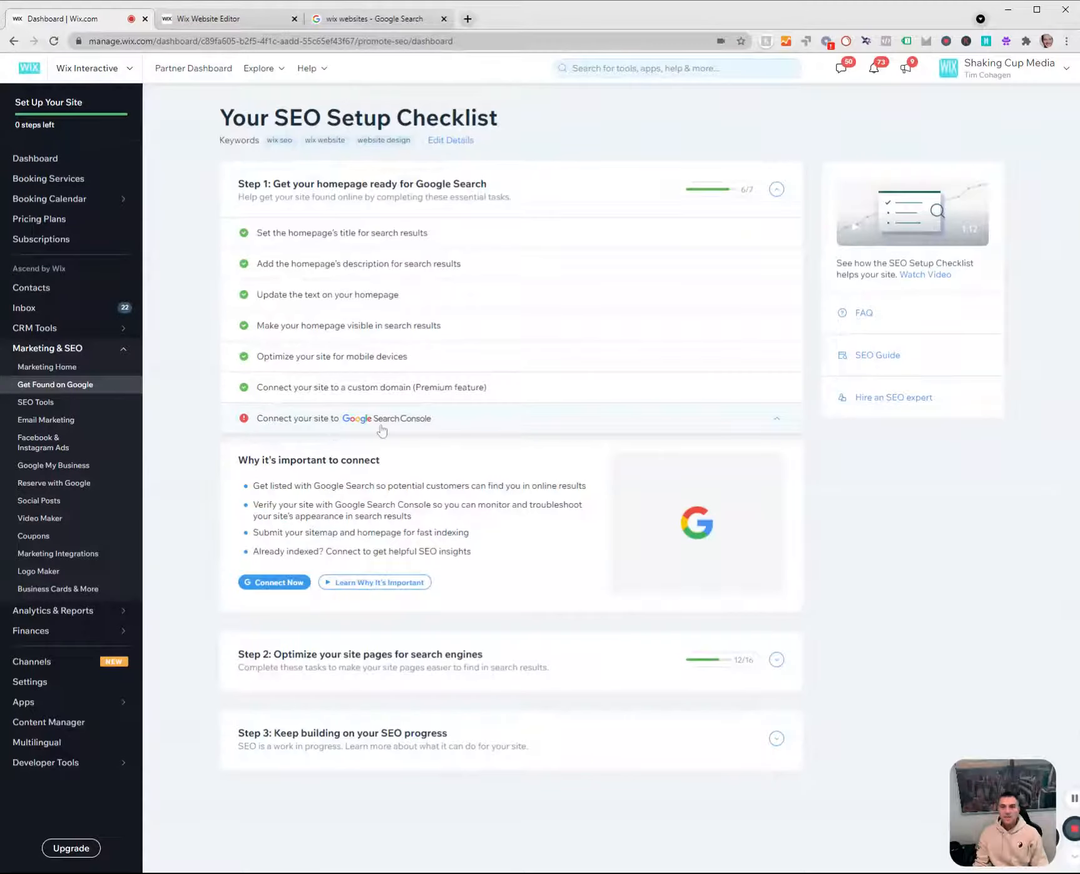
{"action": "left_click", "coordinate": [397, 20]}
{"action": "left_click", "coordinate": [398, 41]}
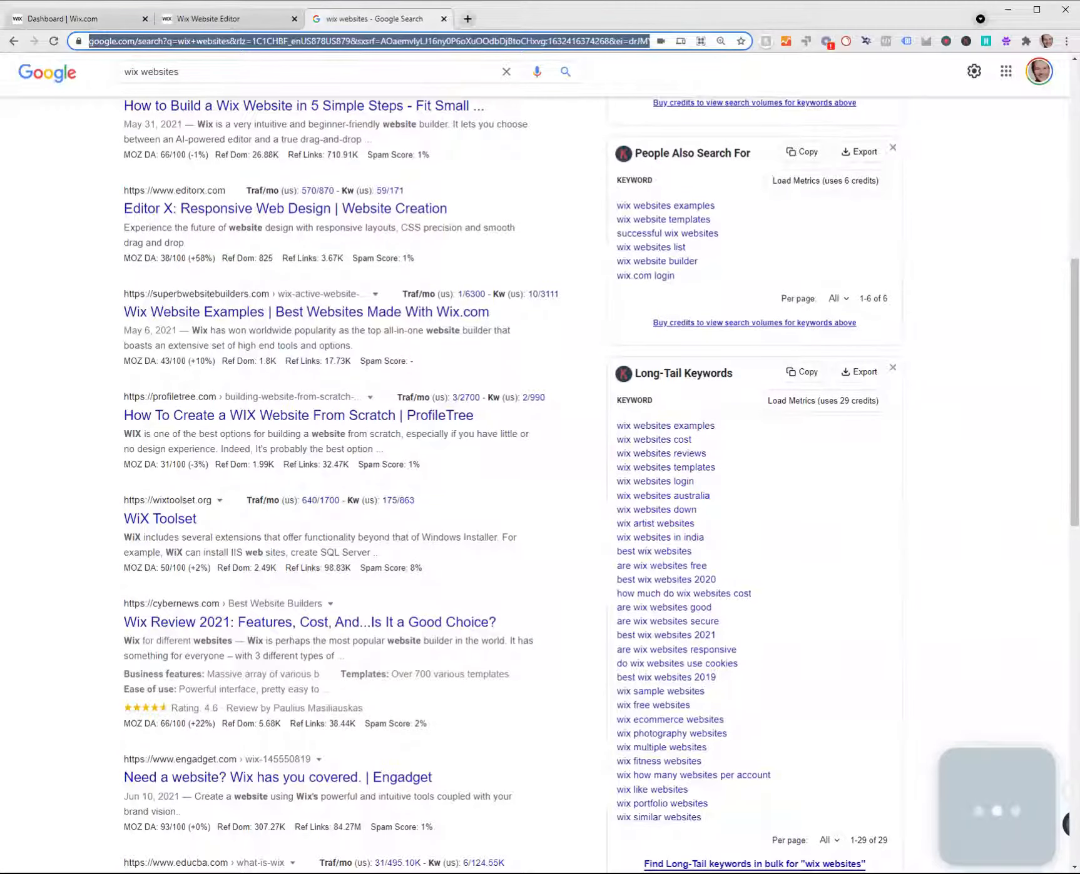
{"action": "type", "text": "google"}
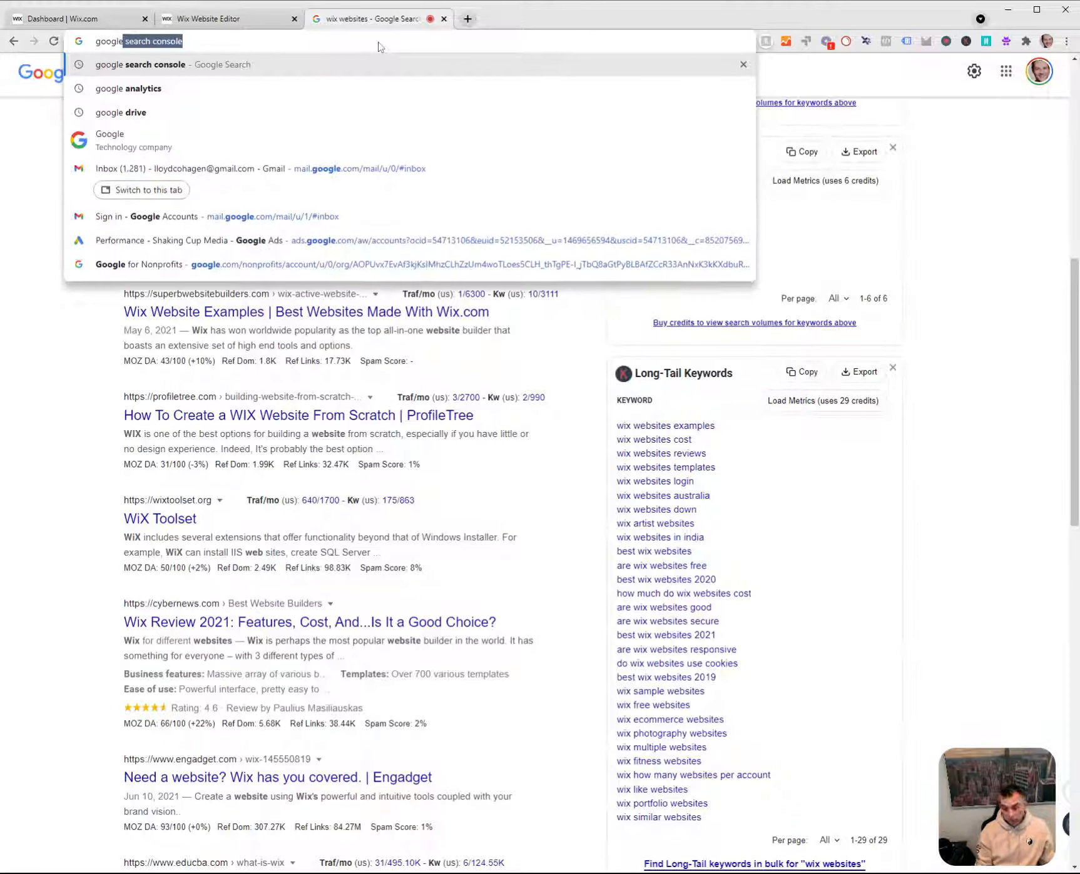
{"action": "key", "text": "Return"}
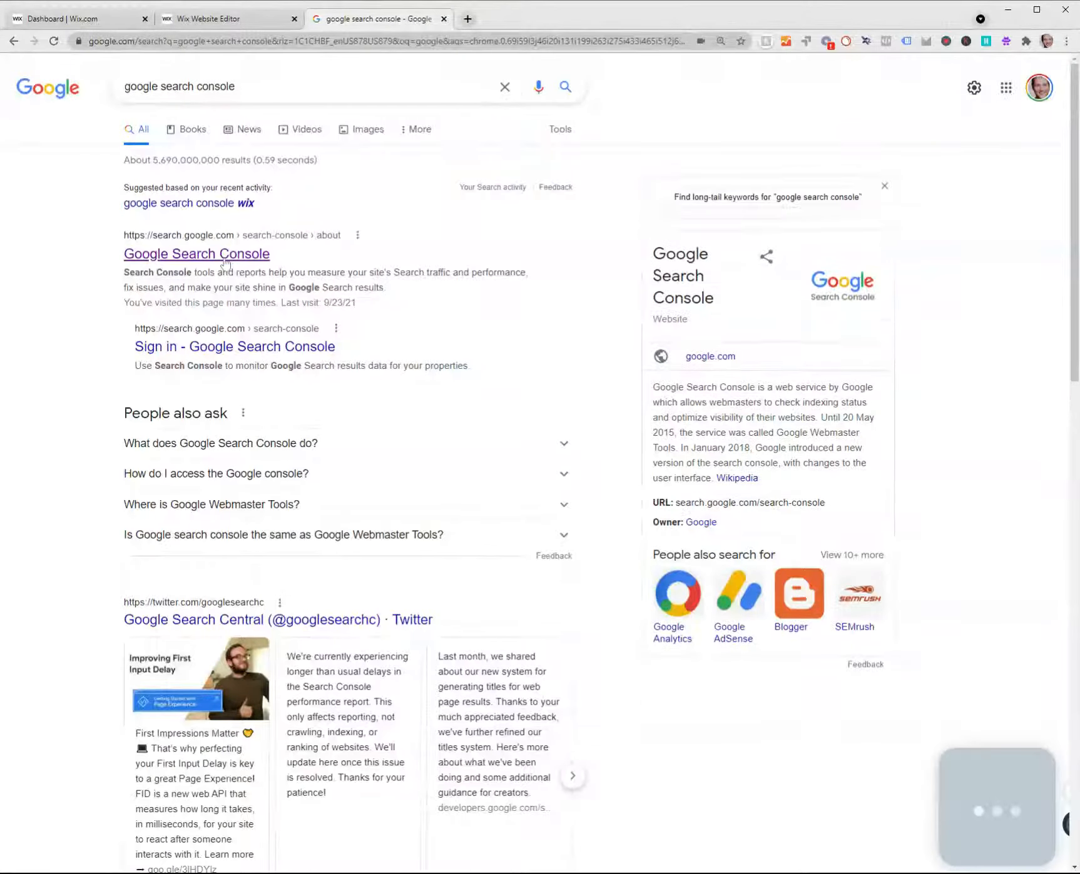
{"action": "left_click", "coordinate": [224, 258]}
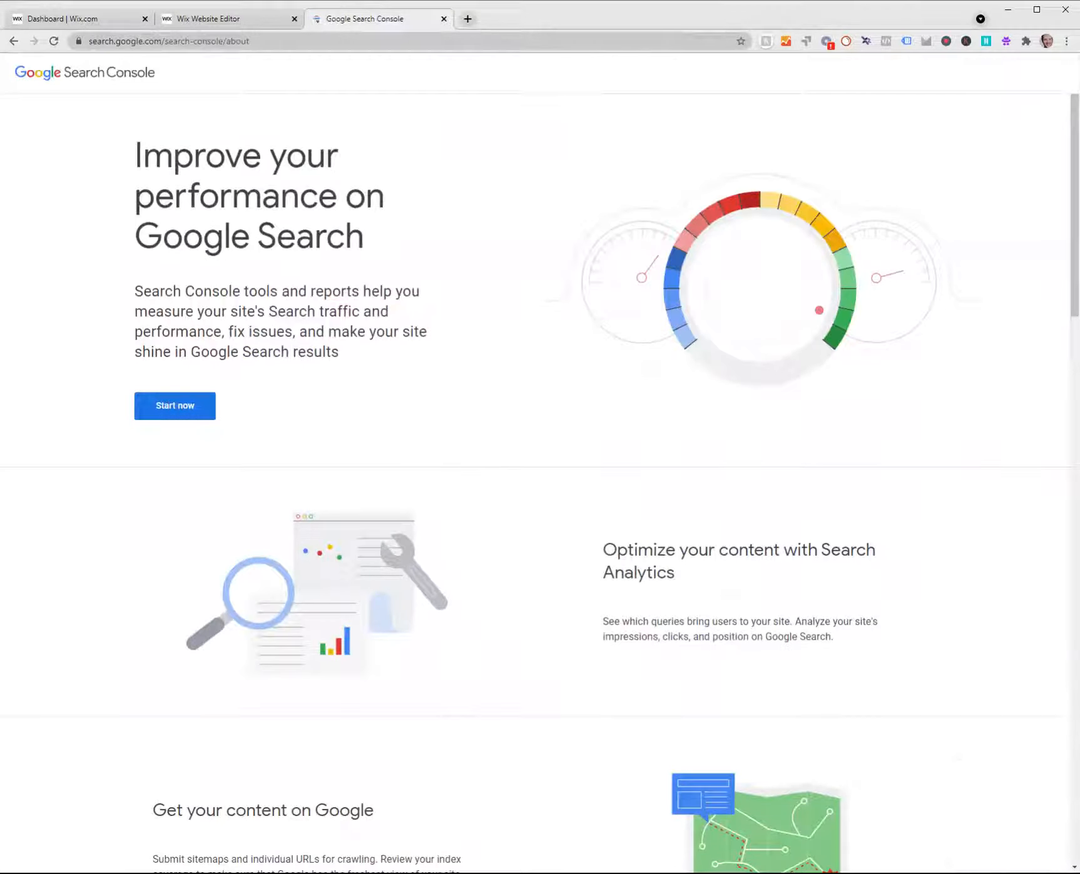
{"action": "left_click", "coordinate": [197, 413]}
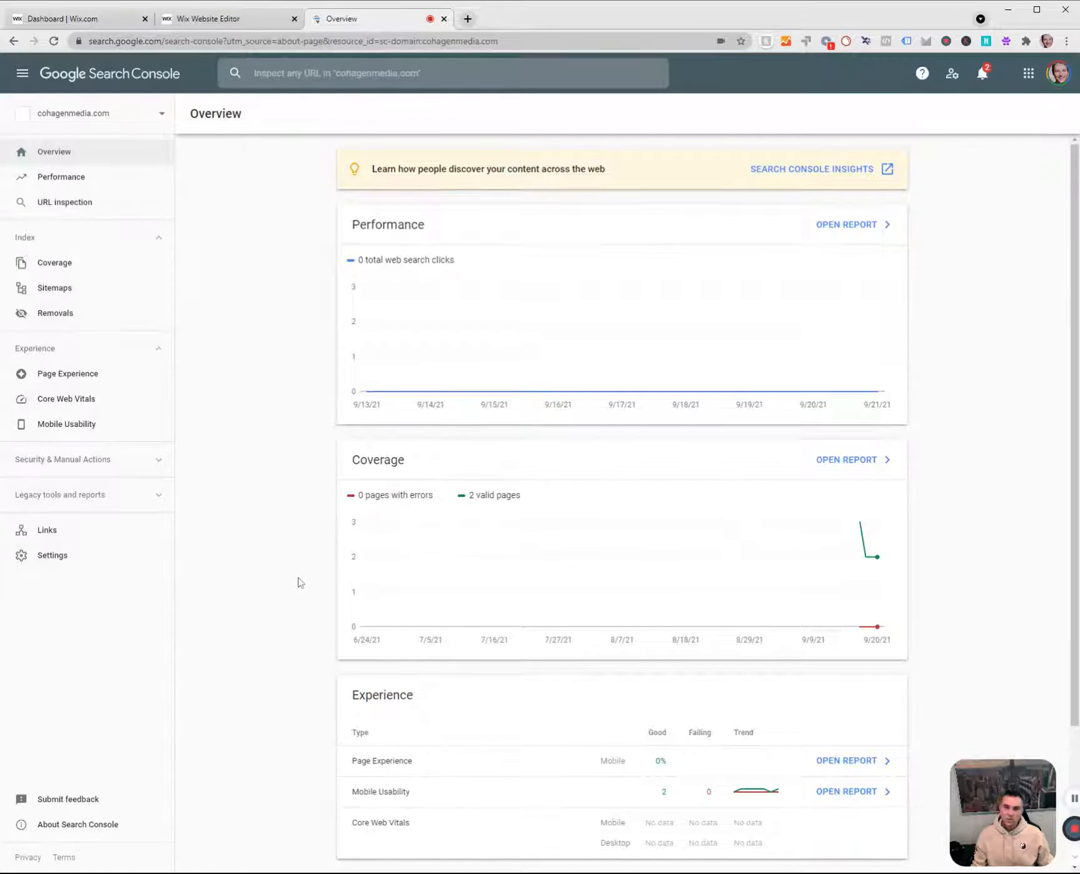
{"action": "left_click", "coordinate": [117, 115]}
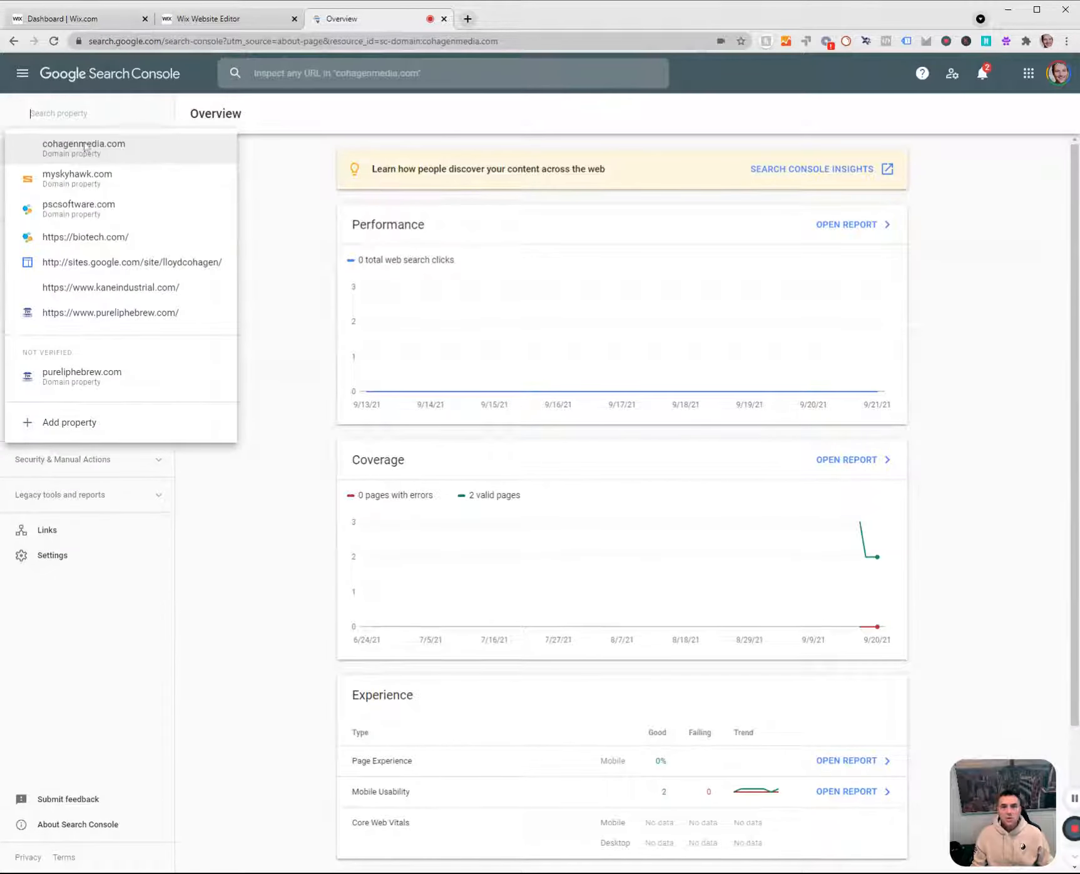
{"action": "left_click", "coordinate": [128, 312]}
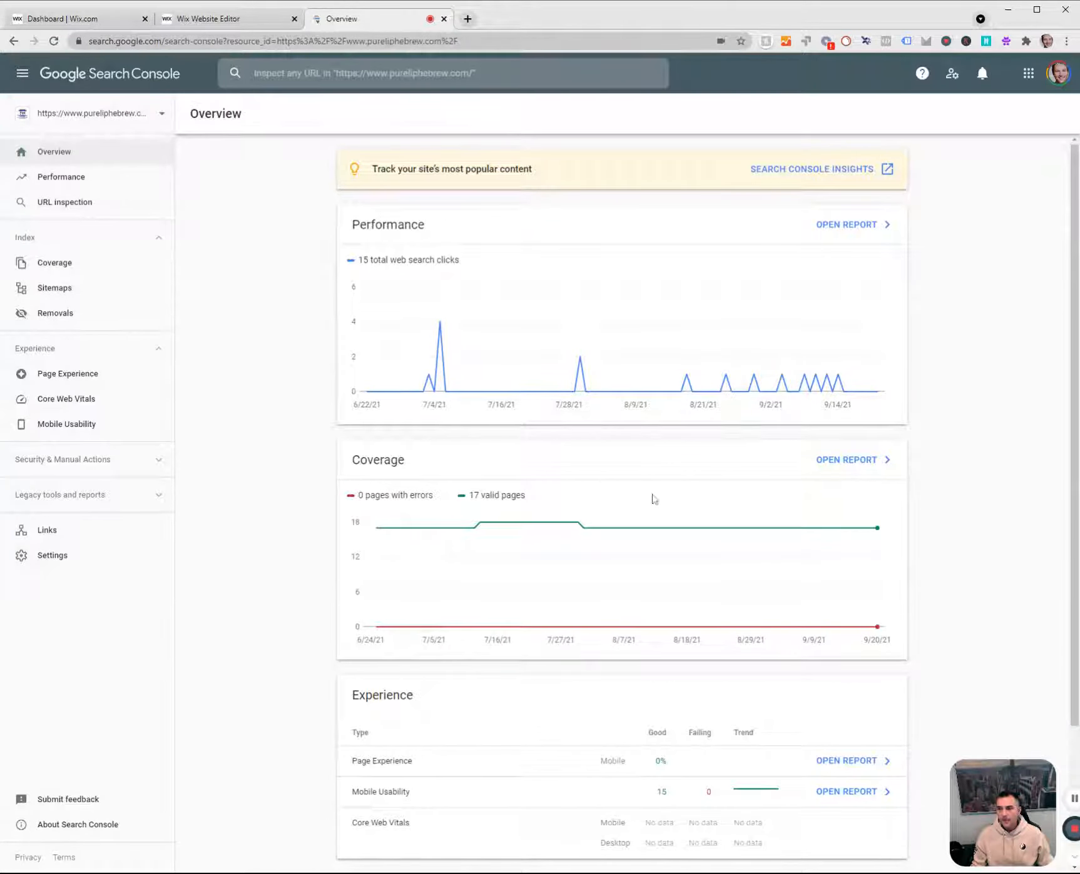
{"action": "left_click", "coordinate": [1059, 77]}
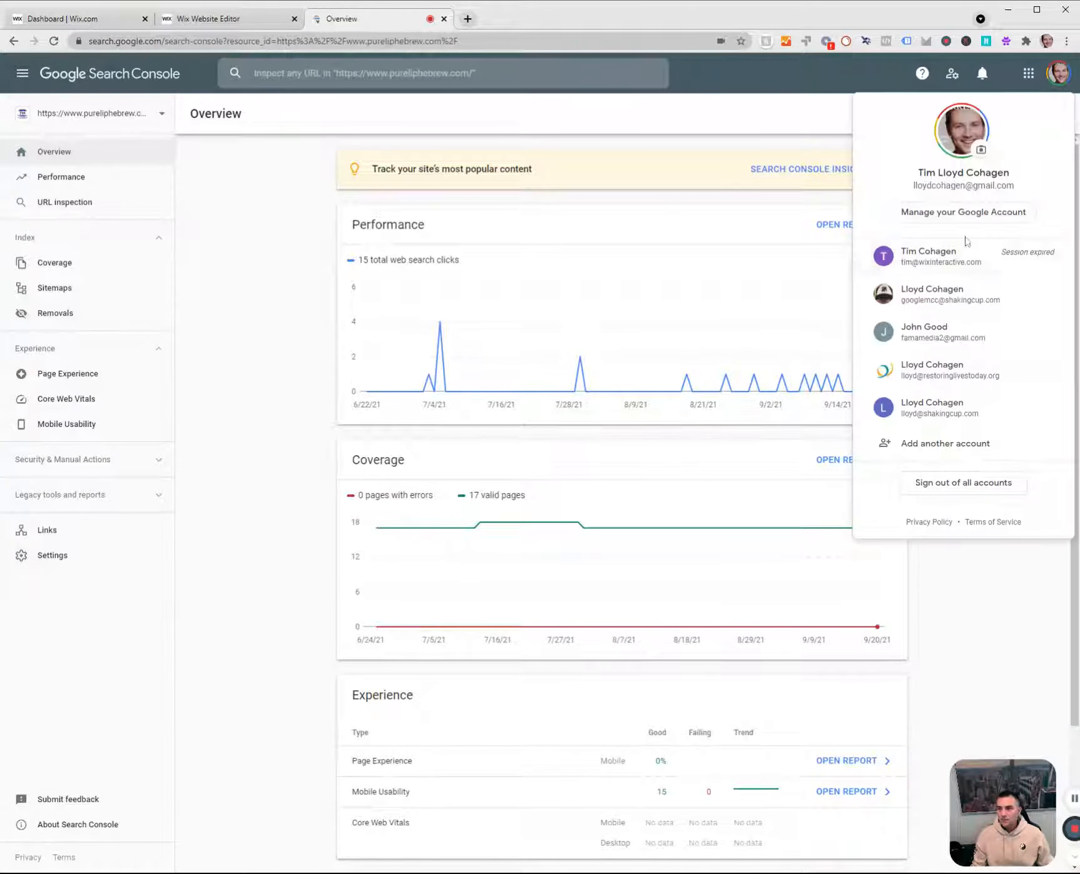
{"action": "left_click", "coordinate": [938, 296]}
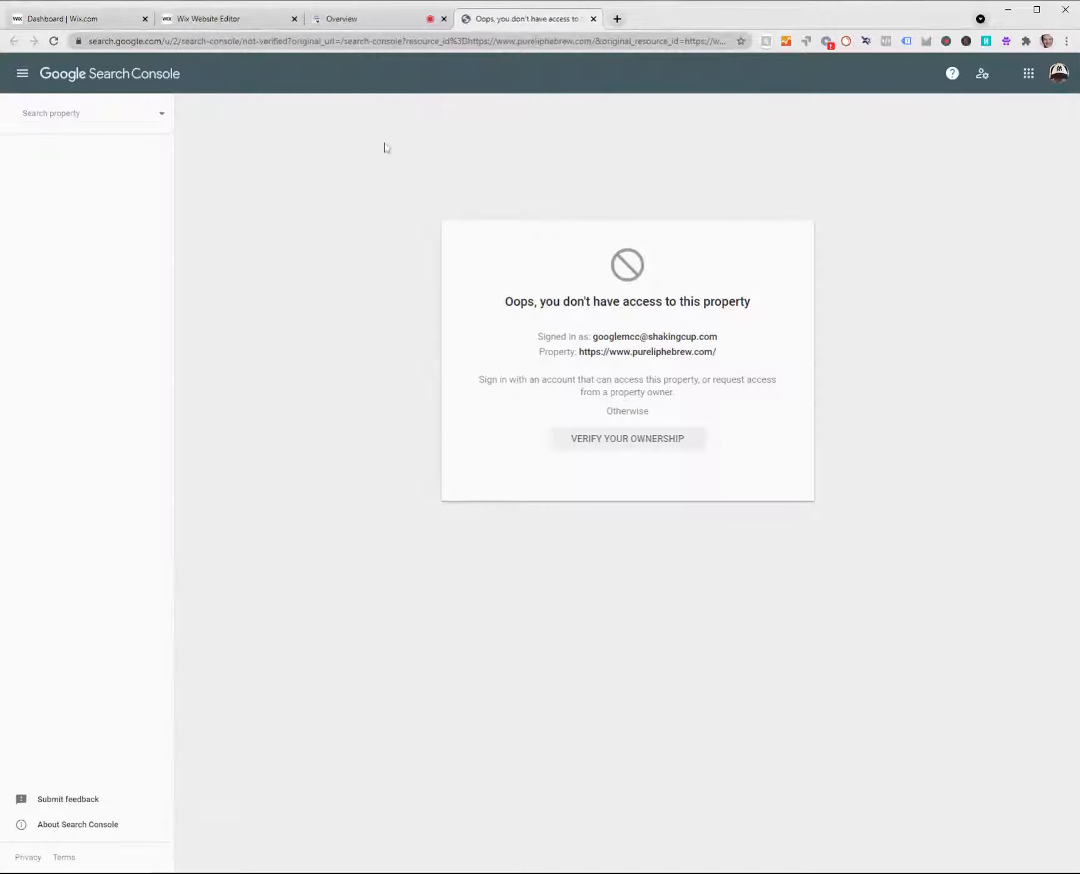
{"action": "left_click", "coordinate": [111, 119]}
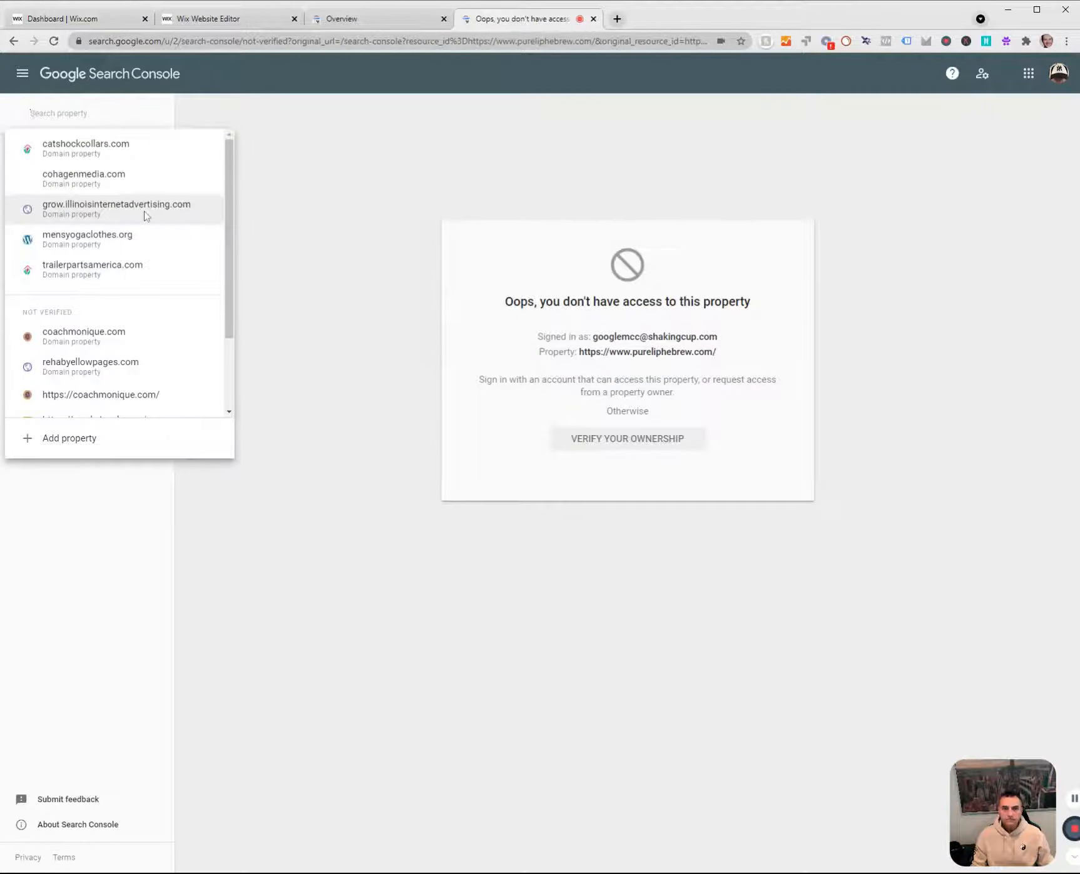
{"action": "left_click", "coordinate": [102, 270]}
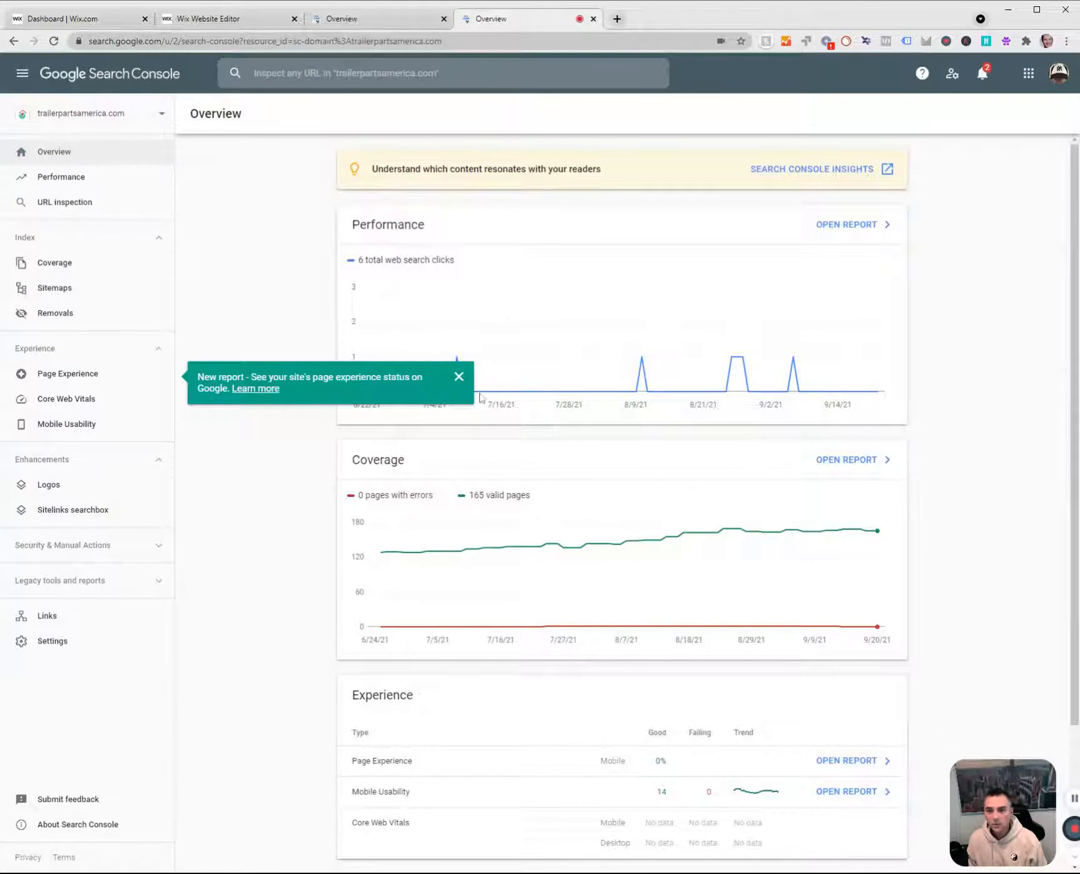
Examine trailerpartsamerica.com's overview and its Performance report with the top queries, and close that account's Search Console tab.
{"action": "left_click", "coordinate": [458, 376]}
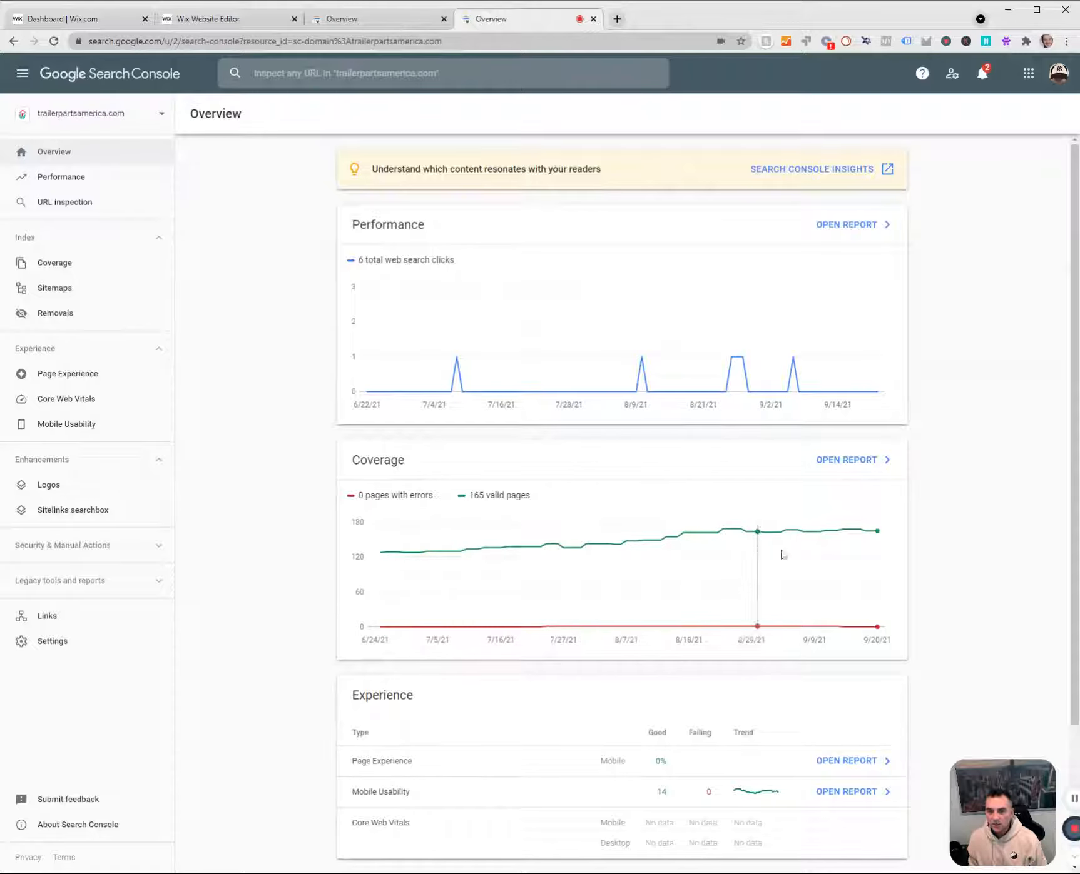
{"action": "scroll", "coordinate": [545, 631], "scroll_direction": "down", "scroll_amount": 3}
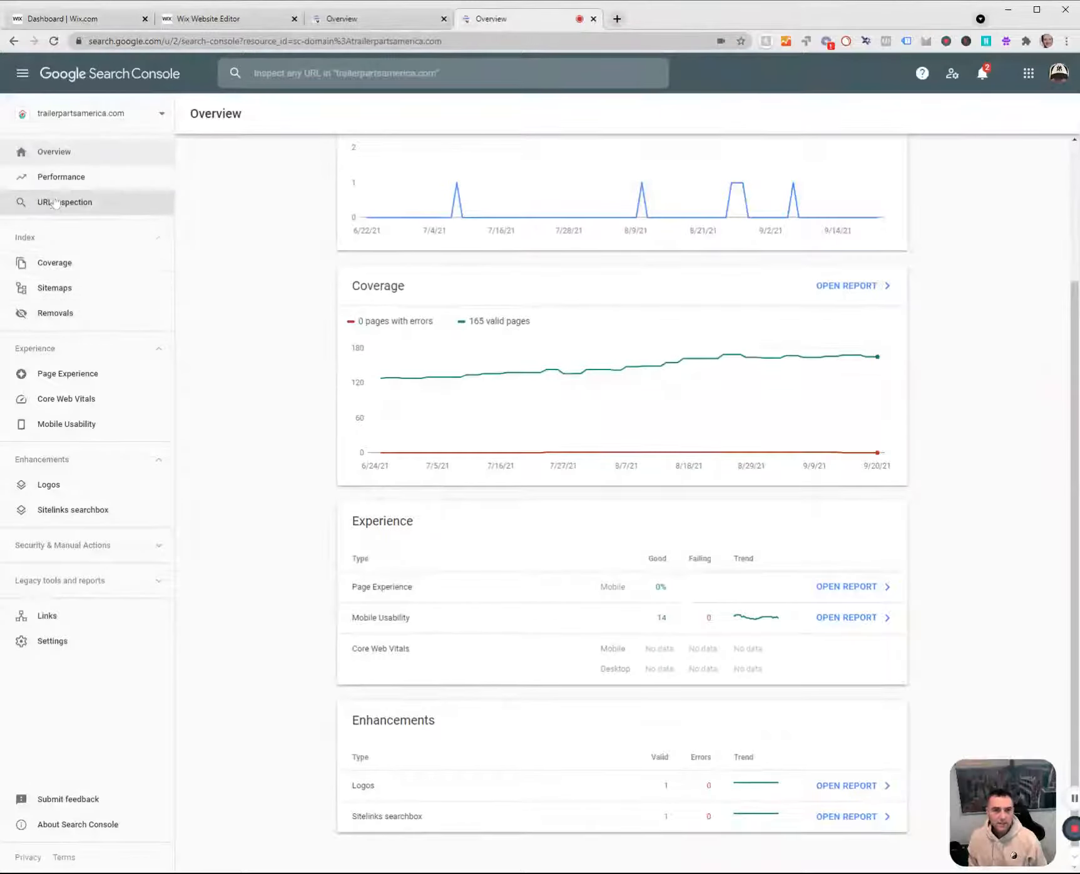
{"action": "left_click", "coordinate": [53, 181]}
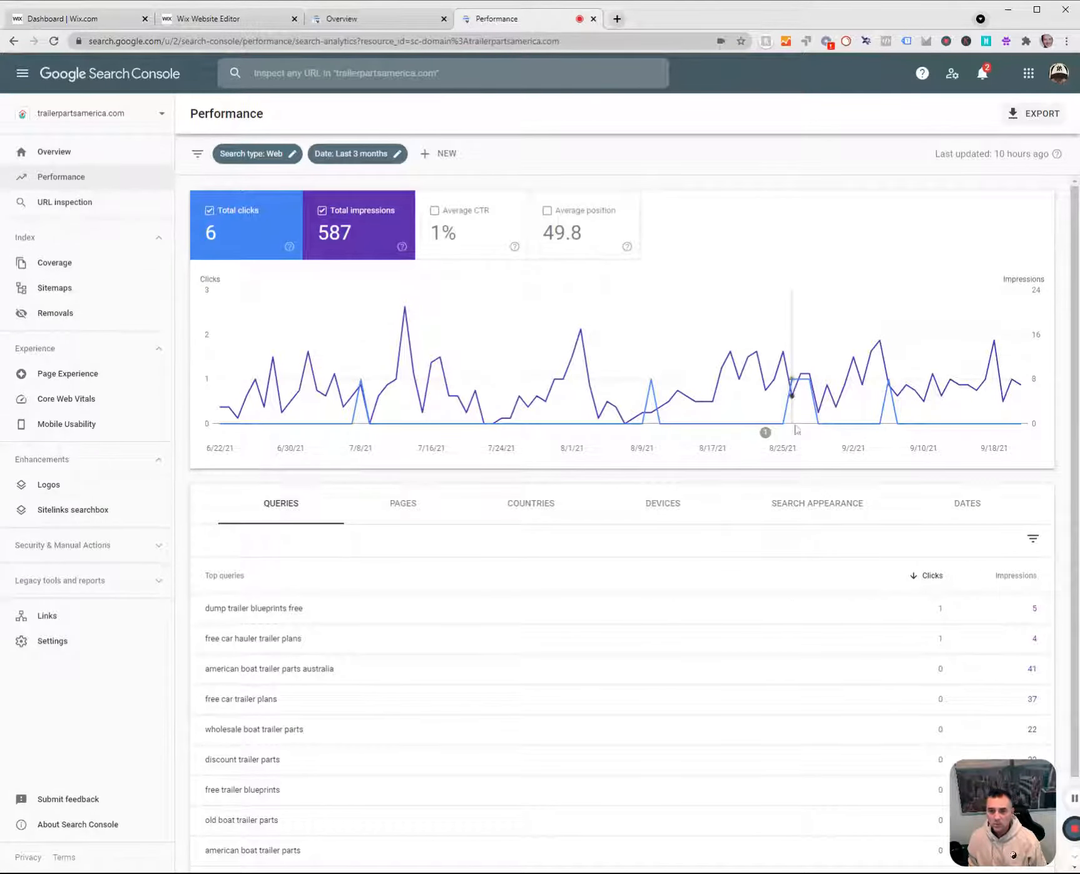
{"action": "scroll", "coordinate": [285, 491], "scroll_direction": "down", "scroll_amount": 2}
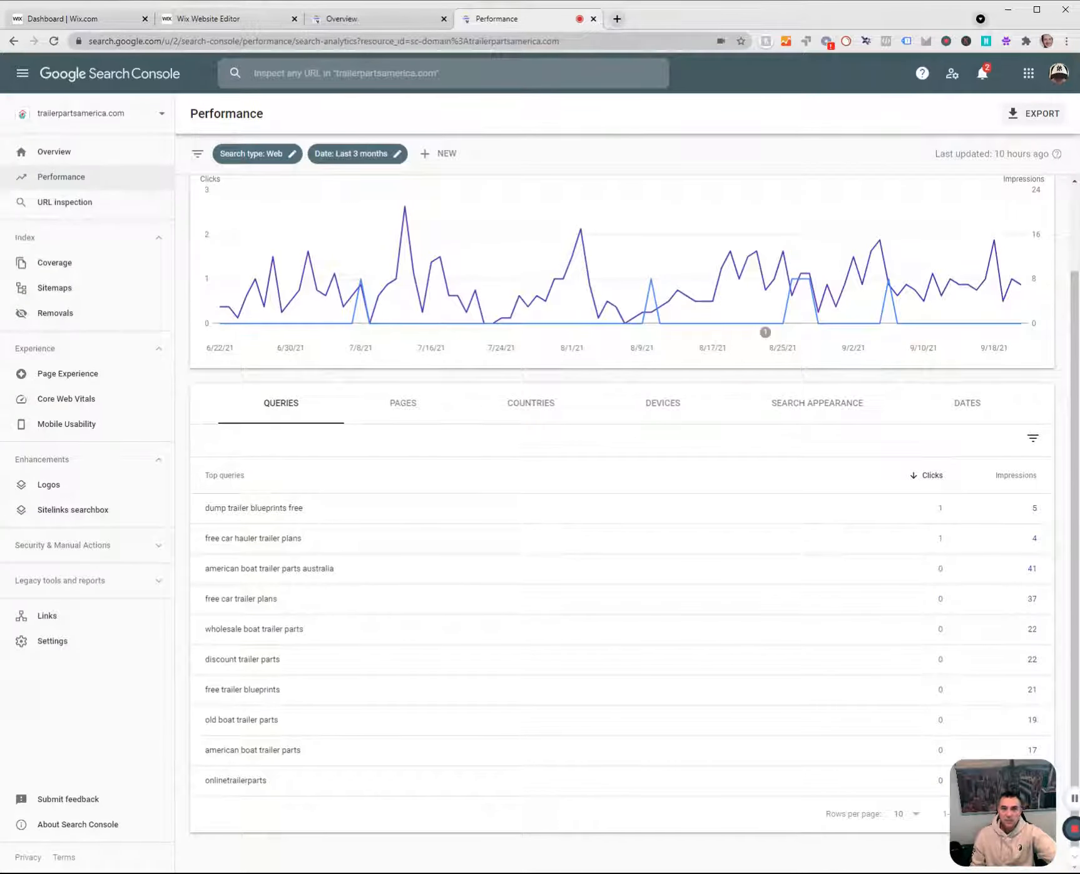
{"action": "left_click", "coordinate": [388, 19]}
{"action": "left_click", "coordinate": [593, 18]}
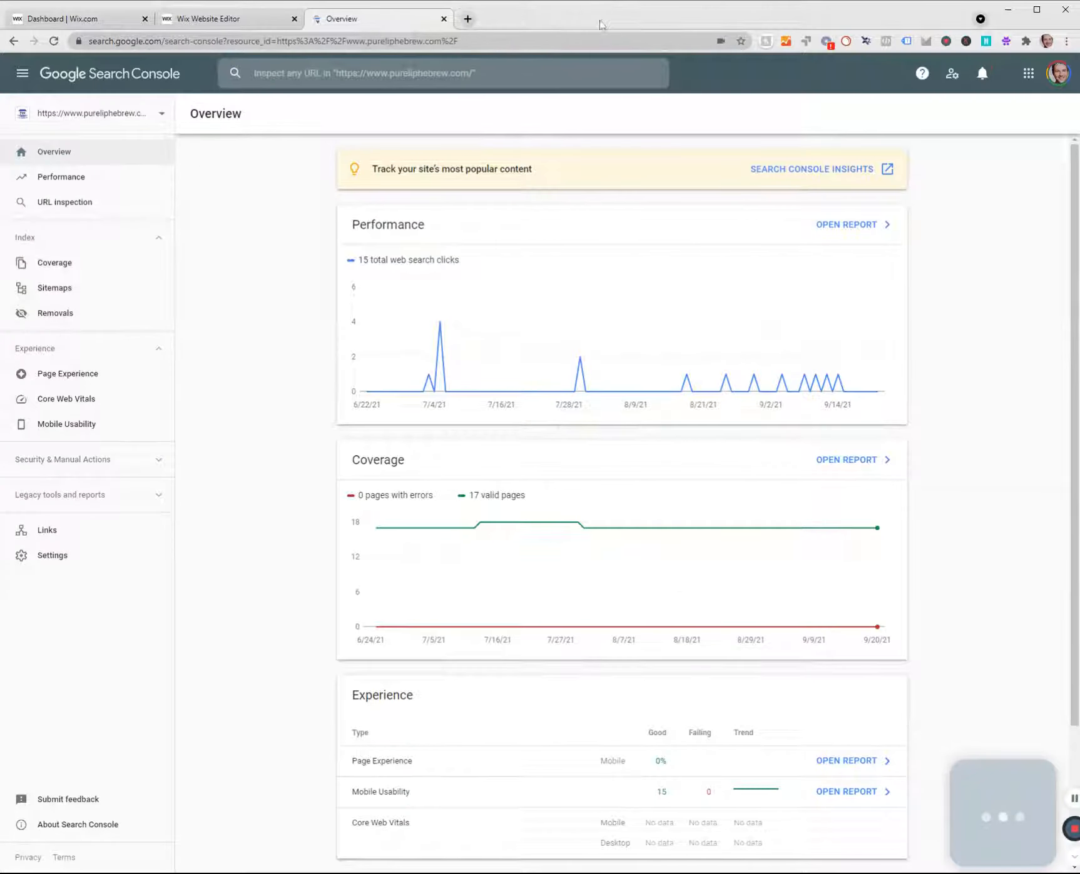
{"action": "left_click", "coordinate": [118, 6]}
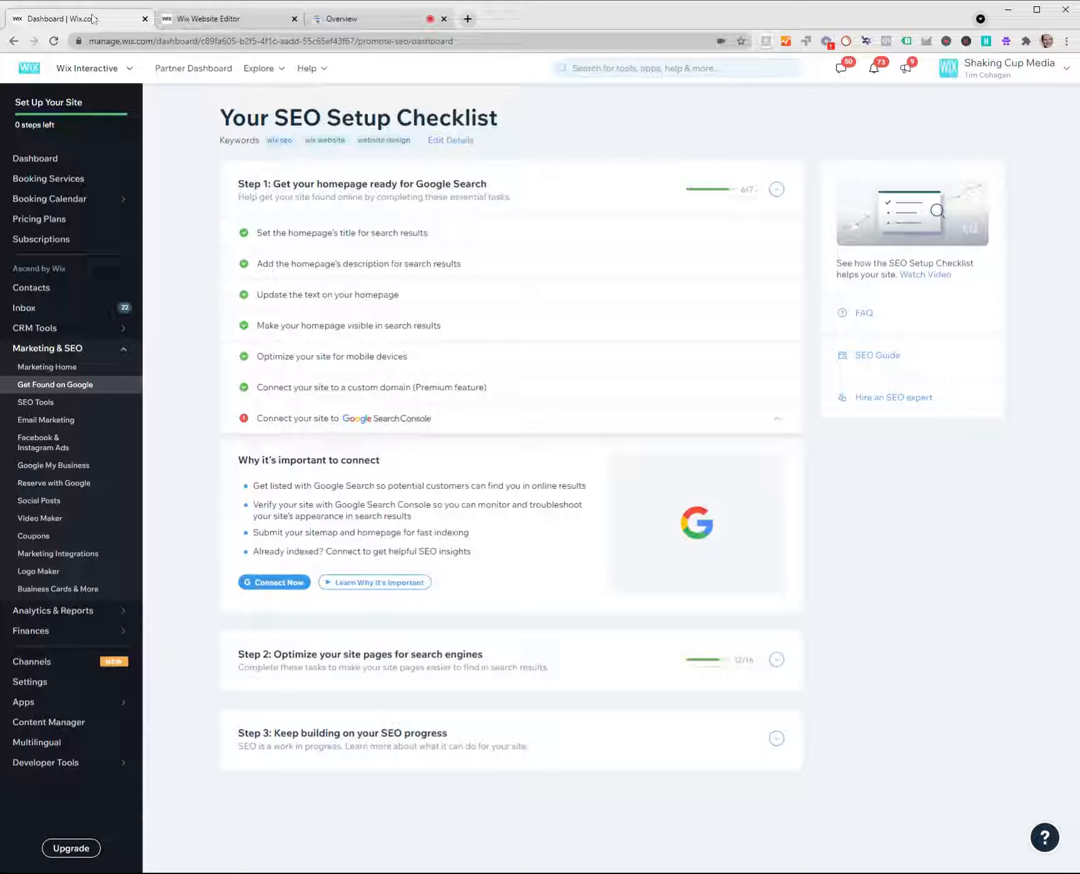
{"action": "left_click", "coordinate": [348, 20]}
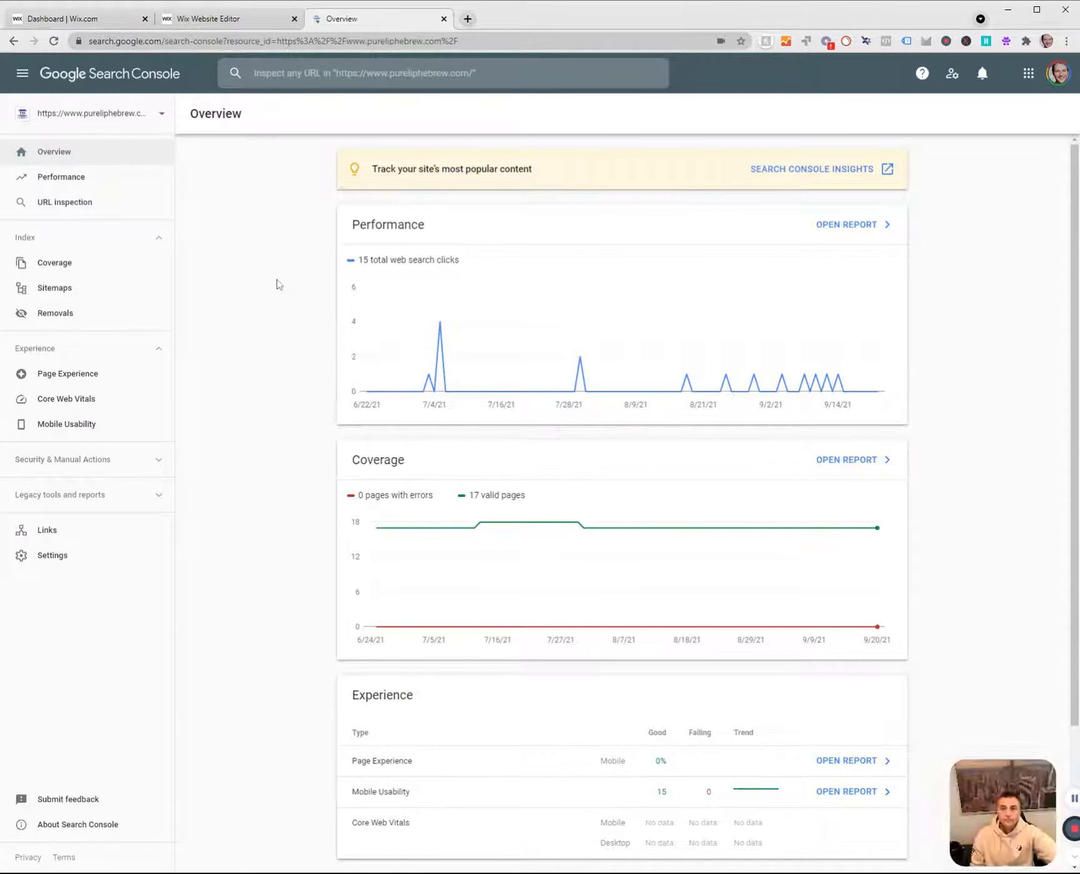
{"action": "left_click", "coordinate": [86, 115]}
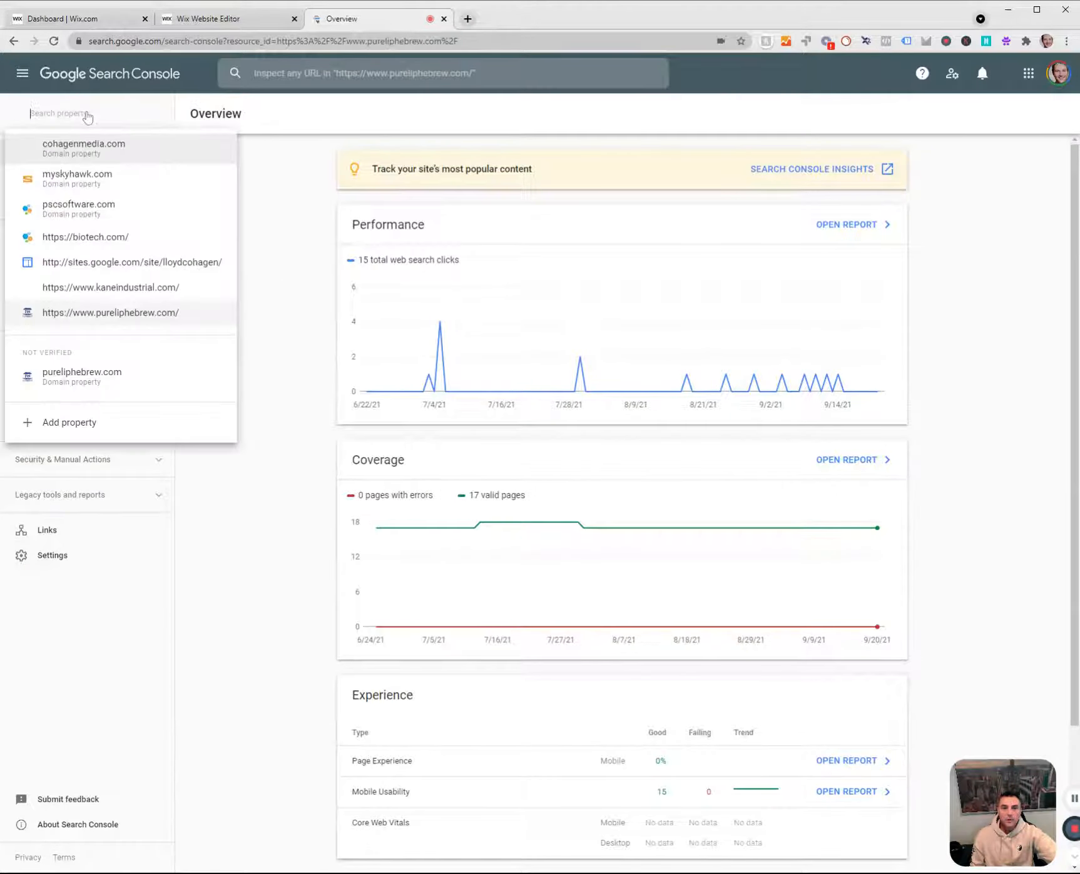
{"action": "left_click", "coordinate": [72, 424]}
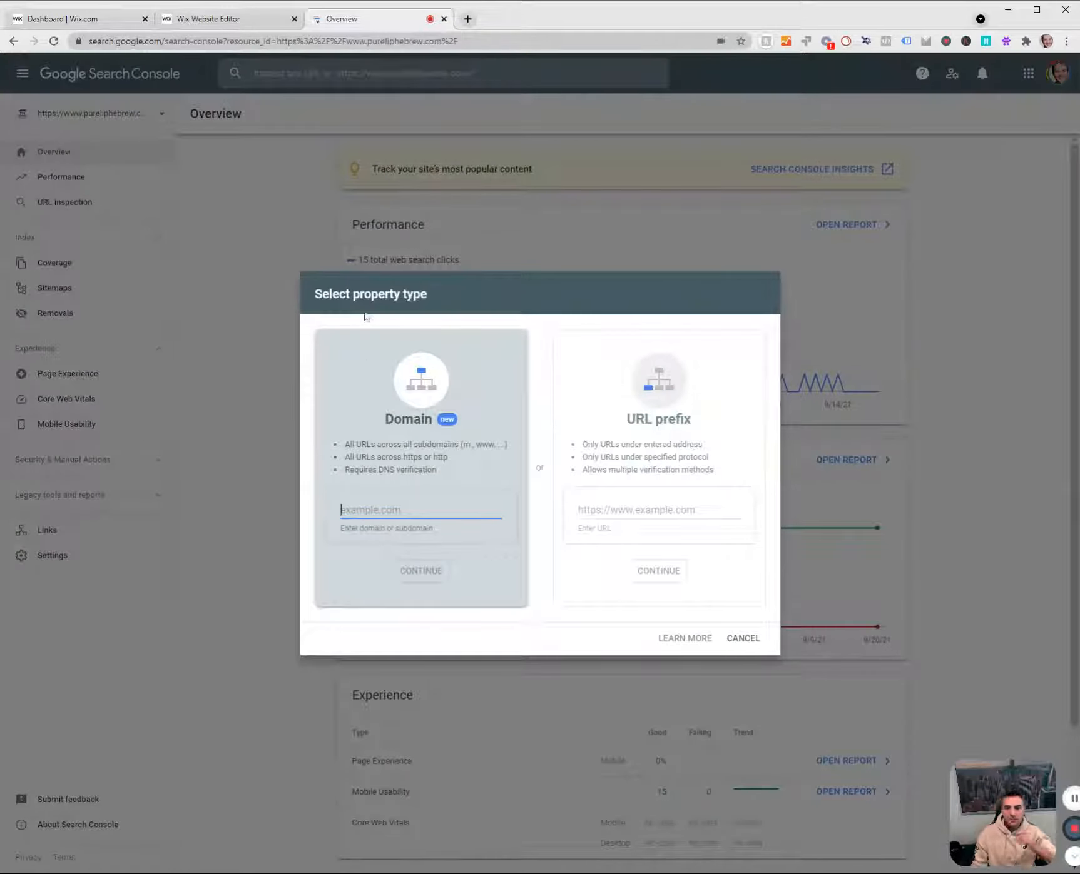
{"action": "left_click", "coordinate": [213, 19]}
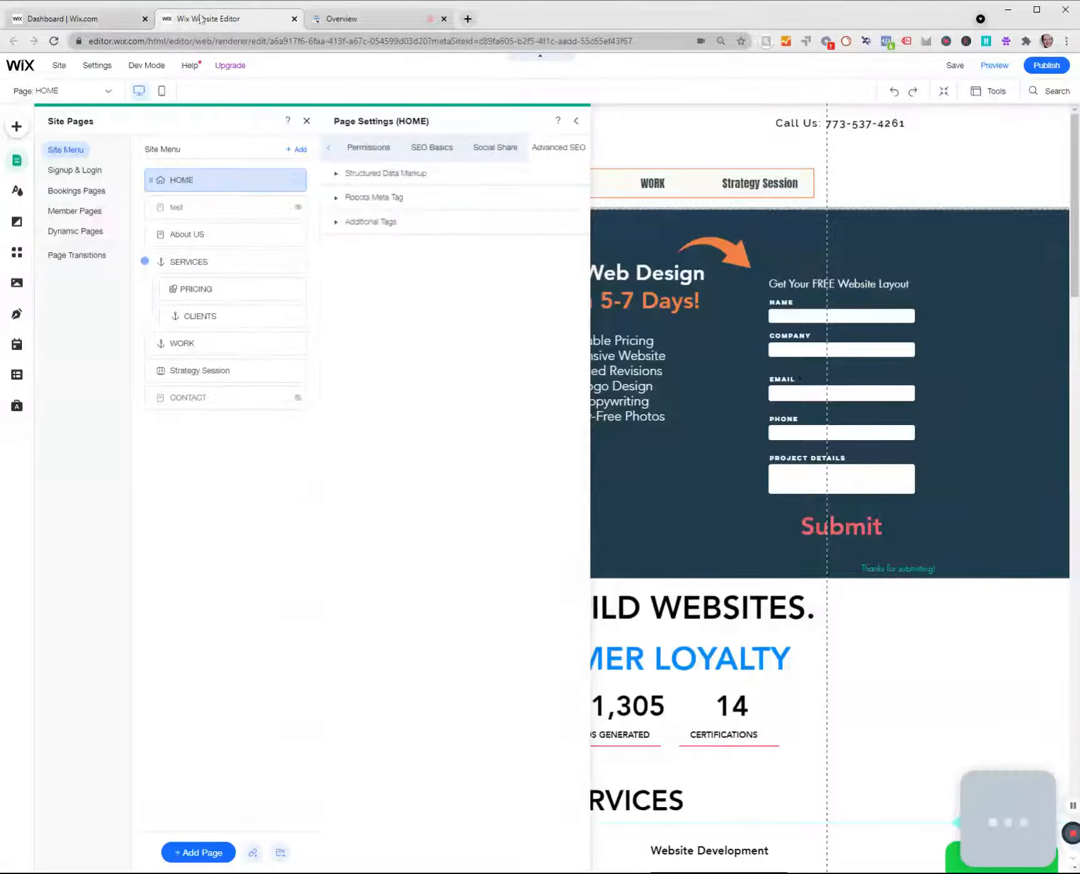
{"action": "left_click", "coordinate": [400, 19]}
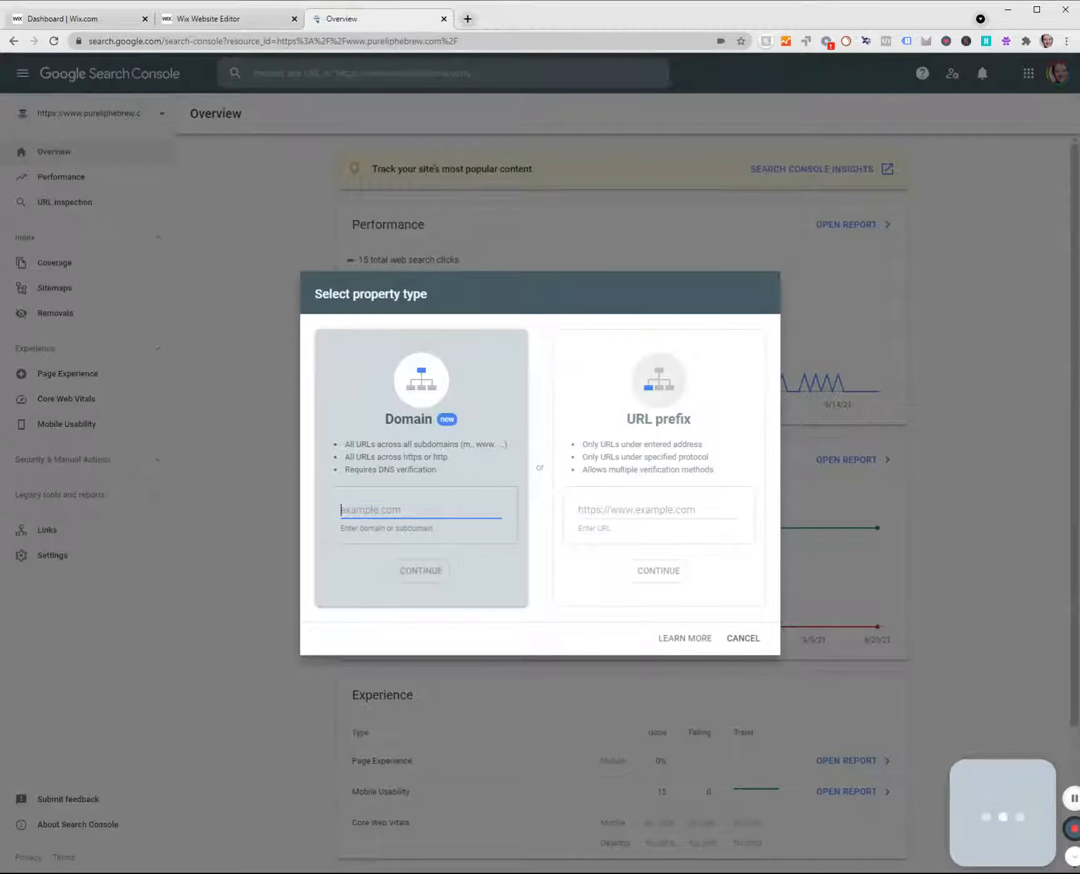
{"action": "type", "text": "www"}
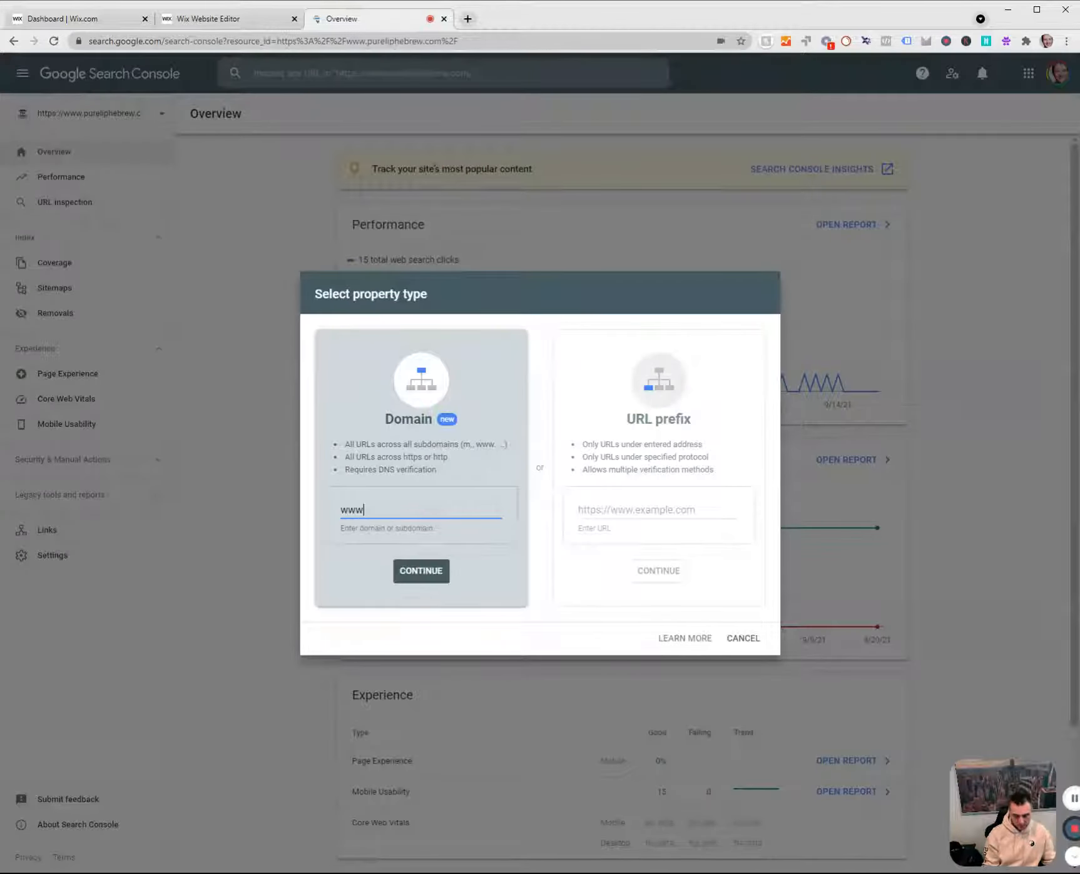
{"action": "type", "text": ".wix"}
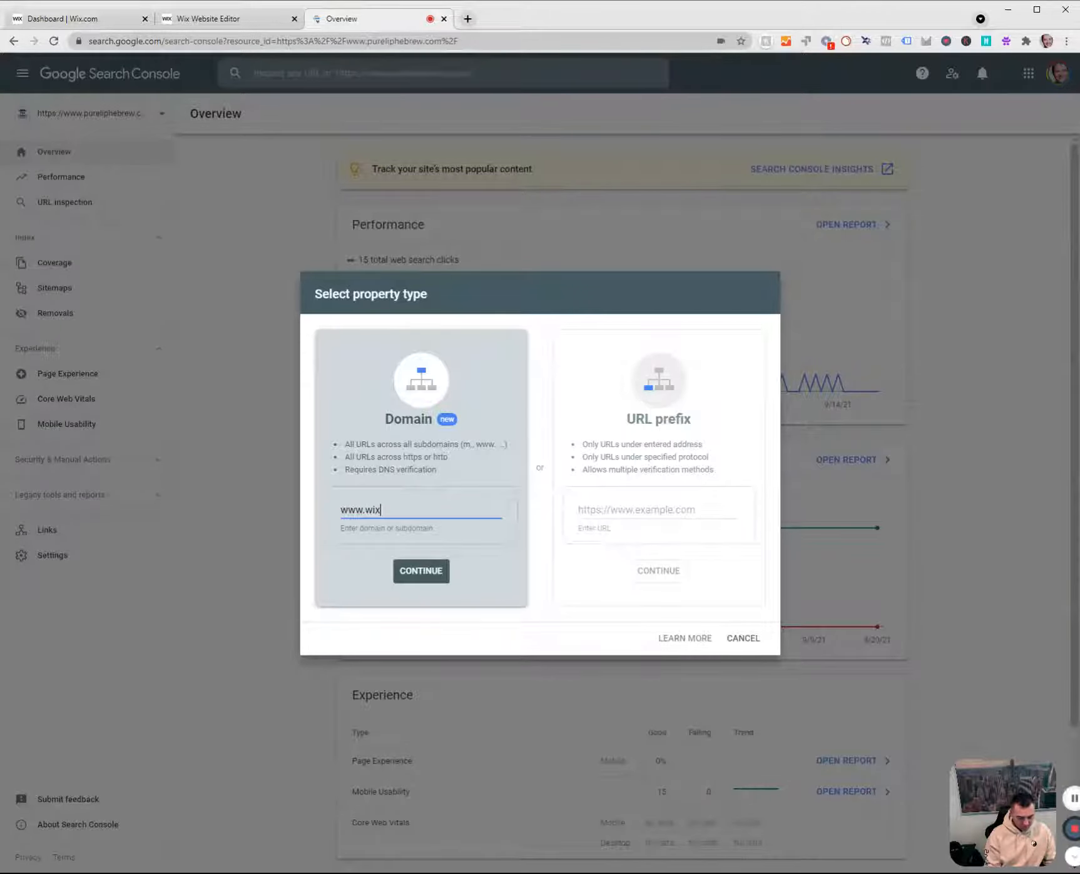
{"action": "type", "text": "interactiv"}
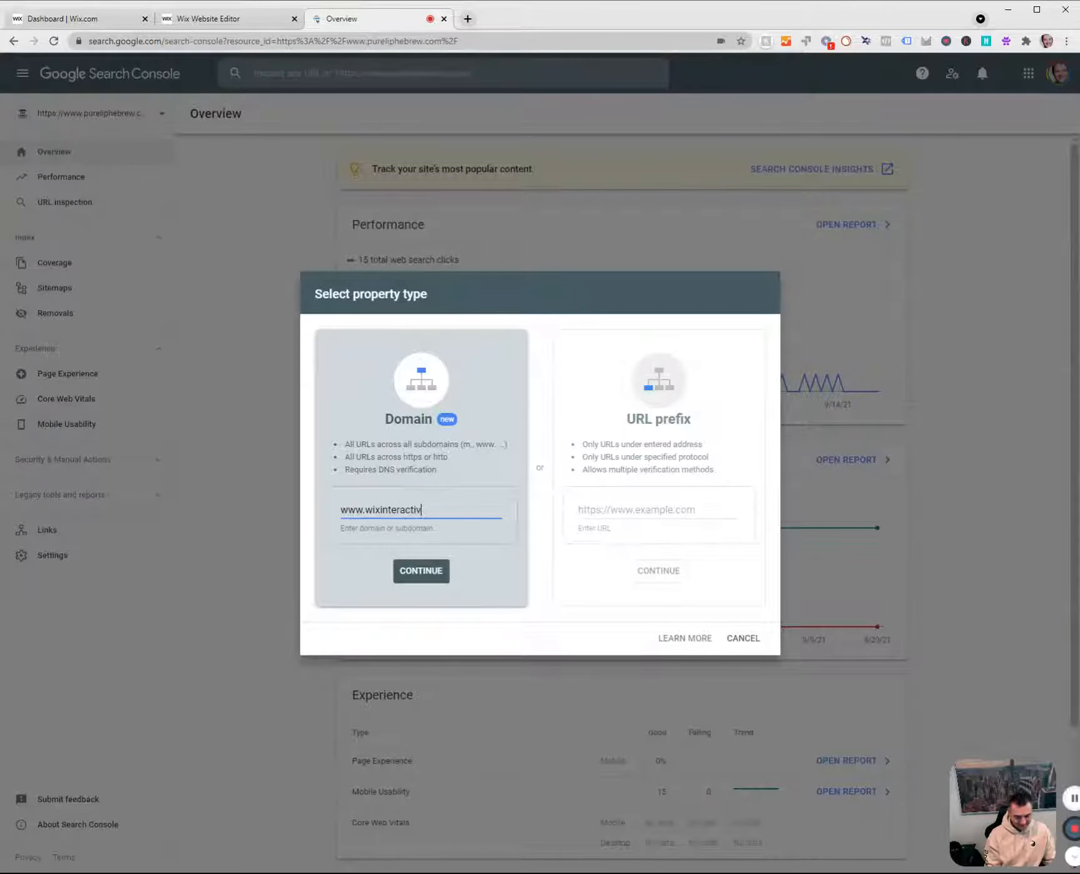
{"action": "type", "text": "e.com"}
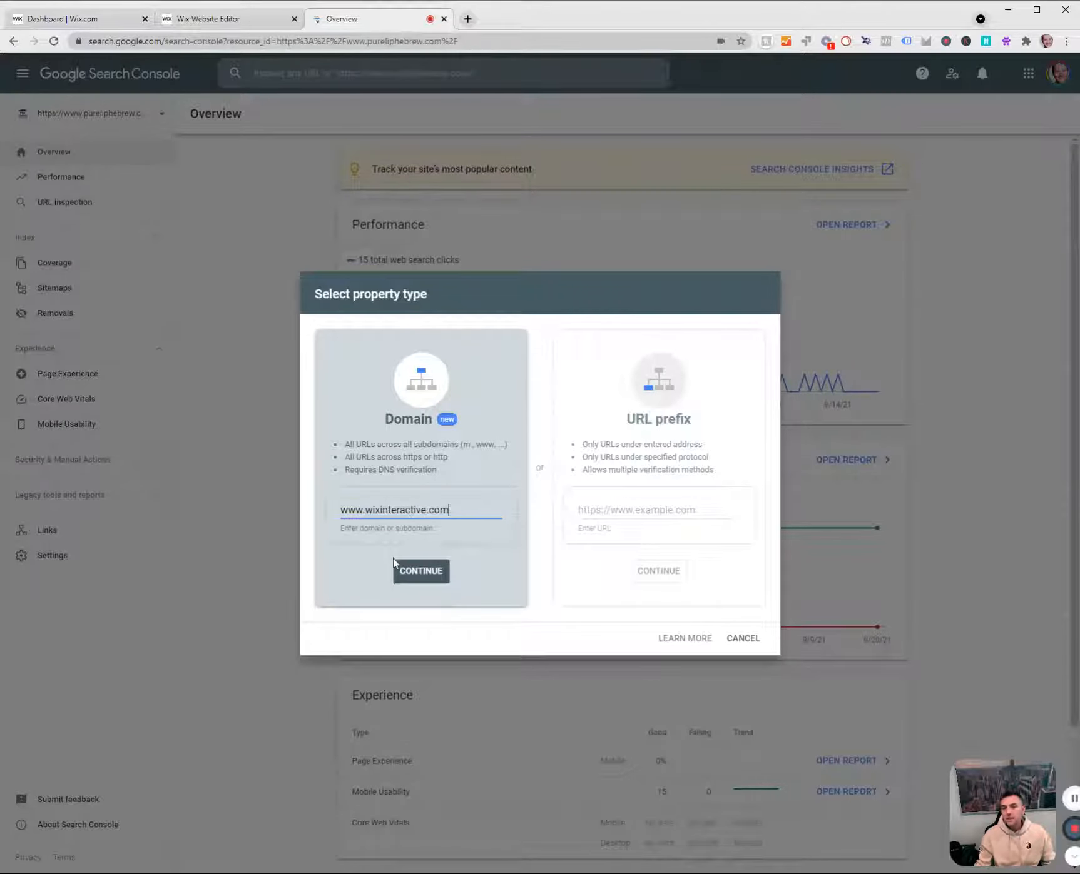
{"action": "left_click", "coordinate": [408, 568]}
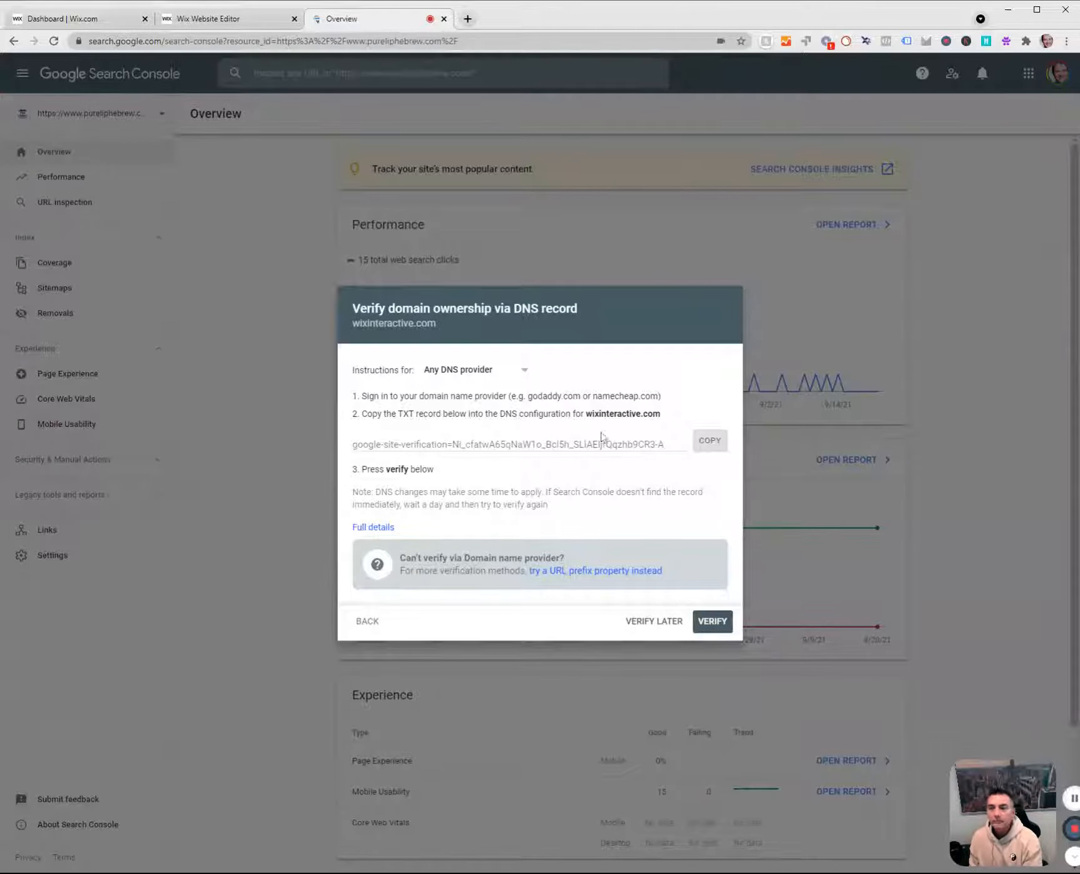
Copy the Google site-verification TXT record, then switch to the Wix dashboard and search for "domains" to open My Domains.
{"action": "left_click", "coordinate": [708, 441]}
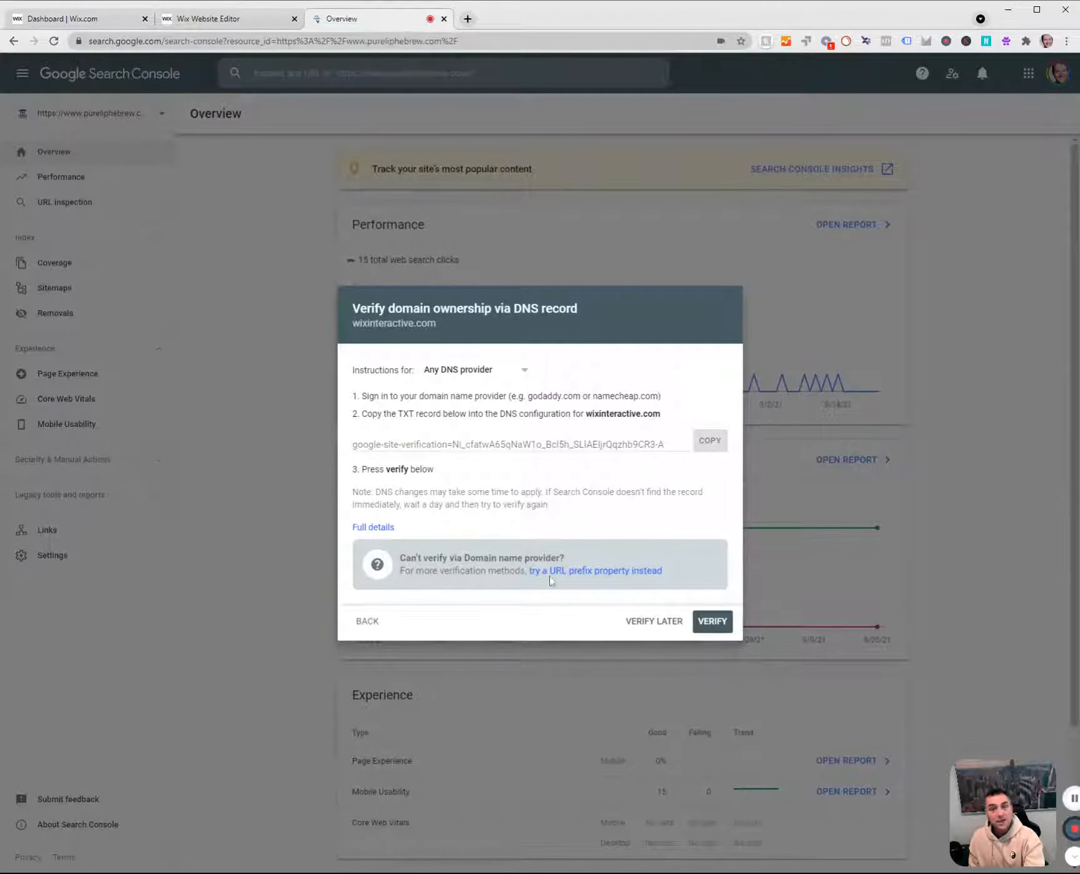
{"action": "left_click", "coordinate": [44, 19]}
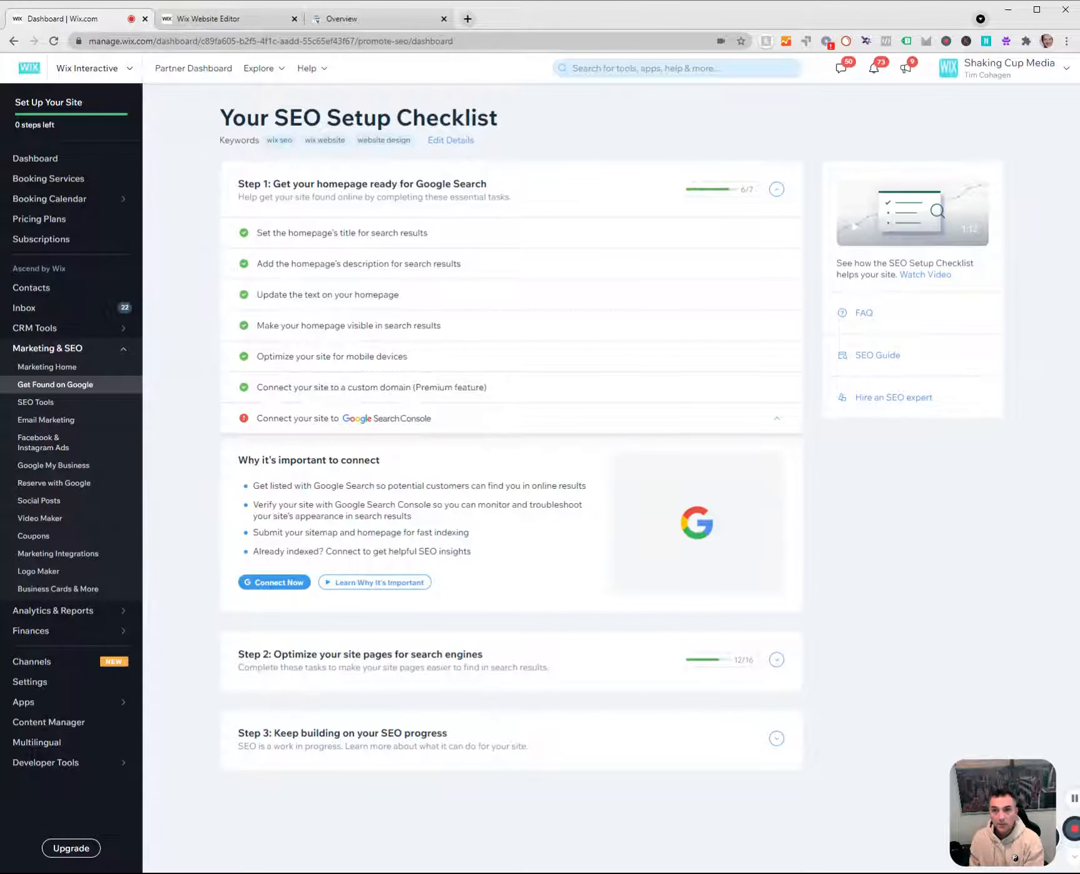
{"action": "left_click", "coordinate": [569, 72]}
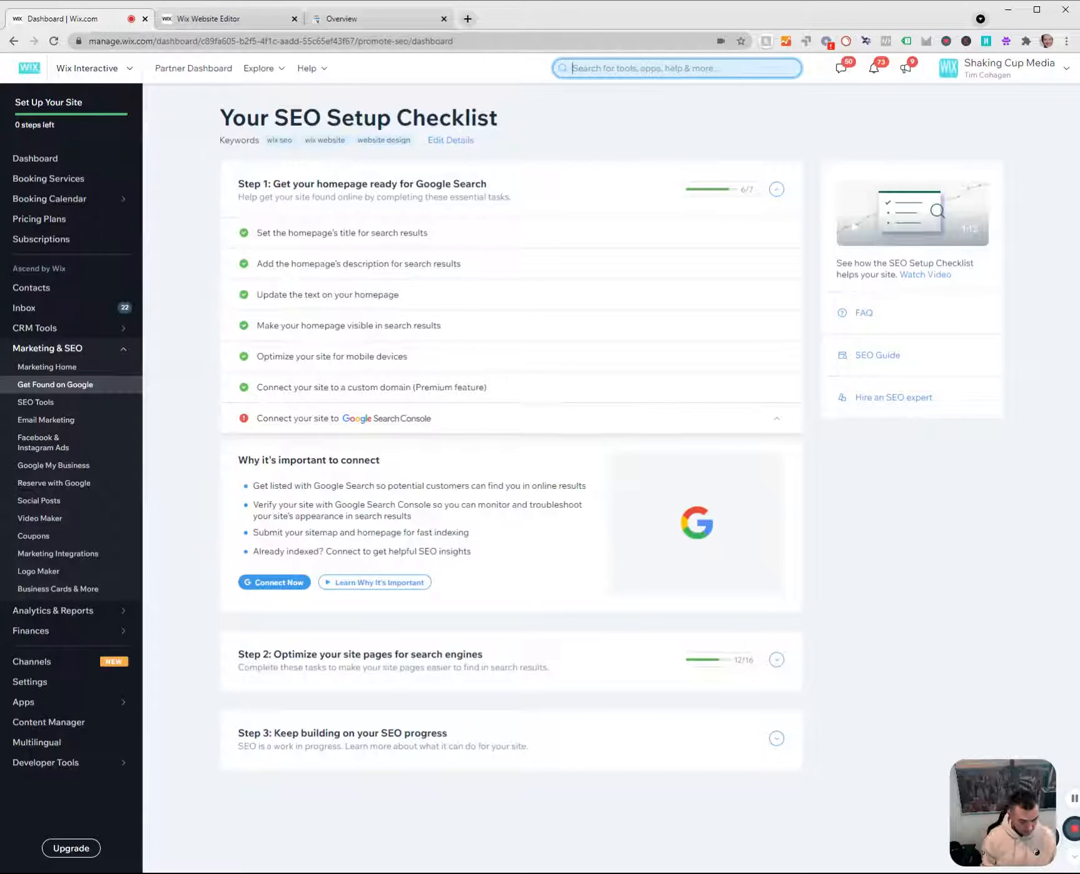
{"action": "type", "text": "domains"}
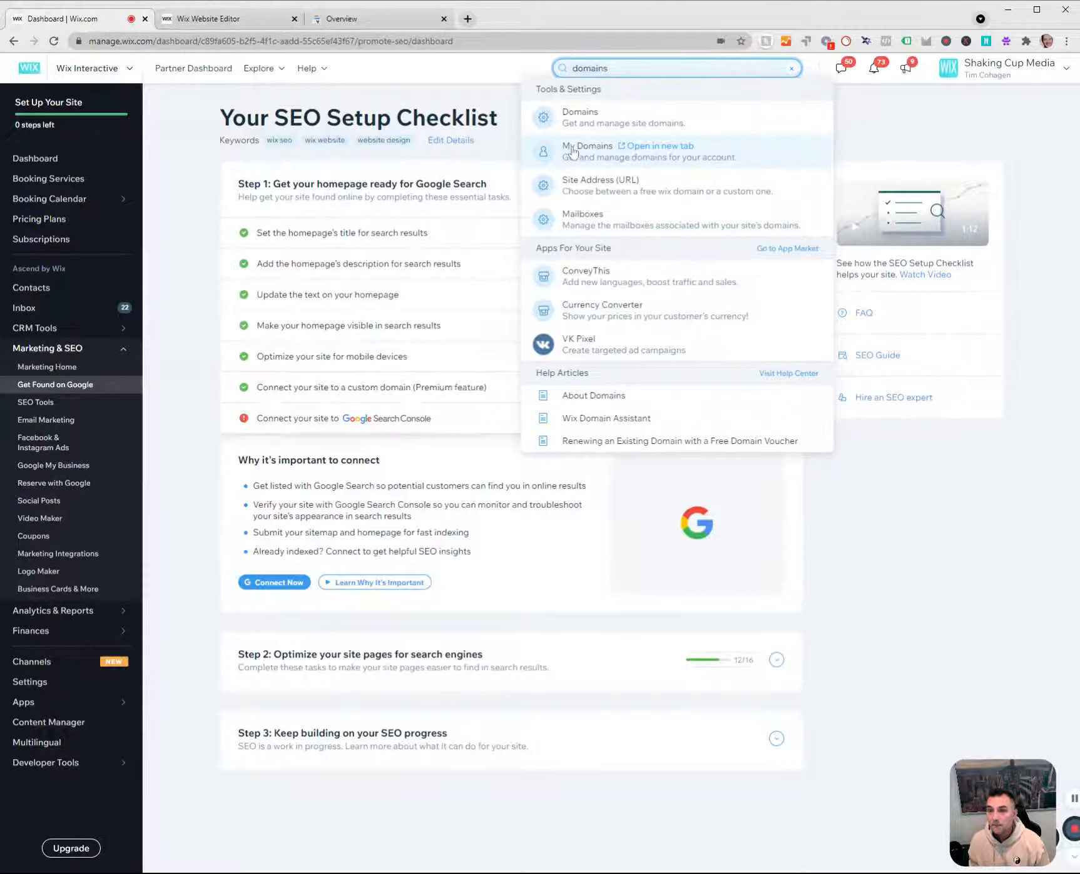
{"action": "left_click", "coordinate": [571, 152]}
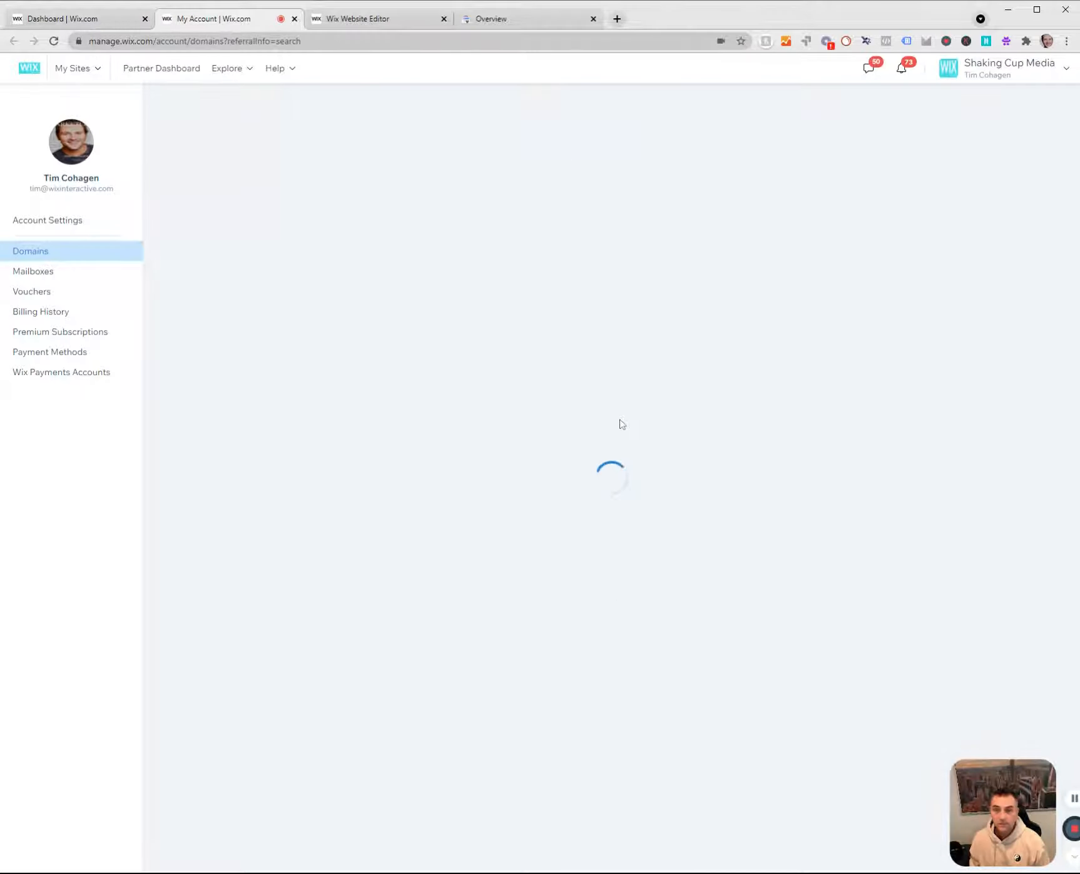
Find wixinteractive.com among the account's domains and open its DNS records at the TXT (Text) section.
{"action": "scroll", "coordinate": [585, 460], "scroll_direction": "down", "scroll_amount": 5}
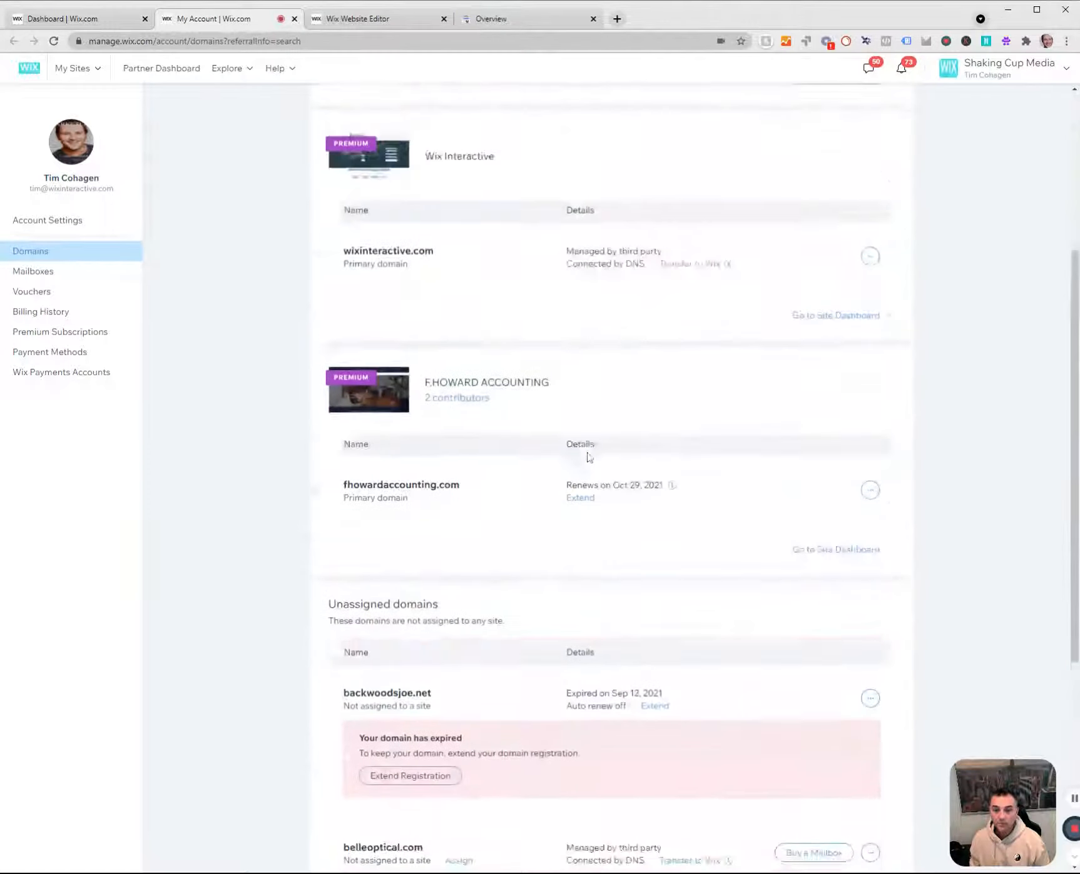
{"action": "scroll", "coordinate": [580, 488], "scroll_direction": "up", "scroll_amount": 5}
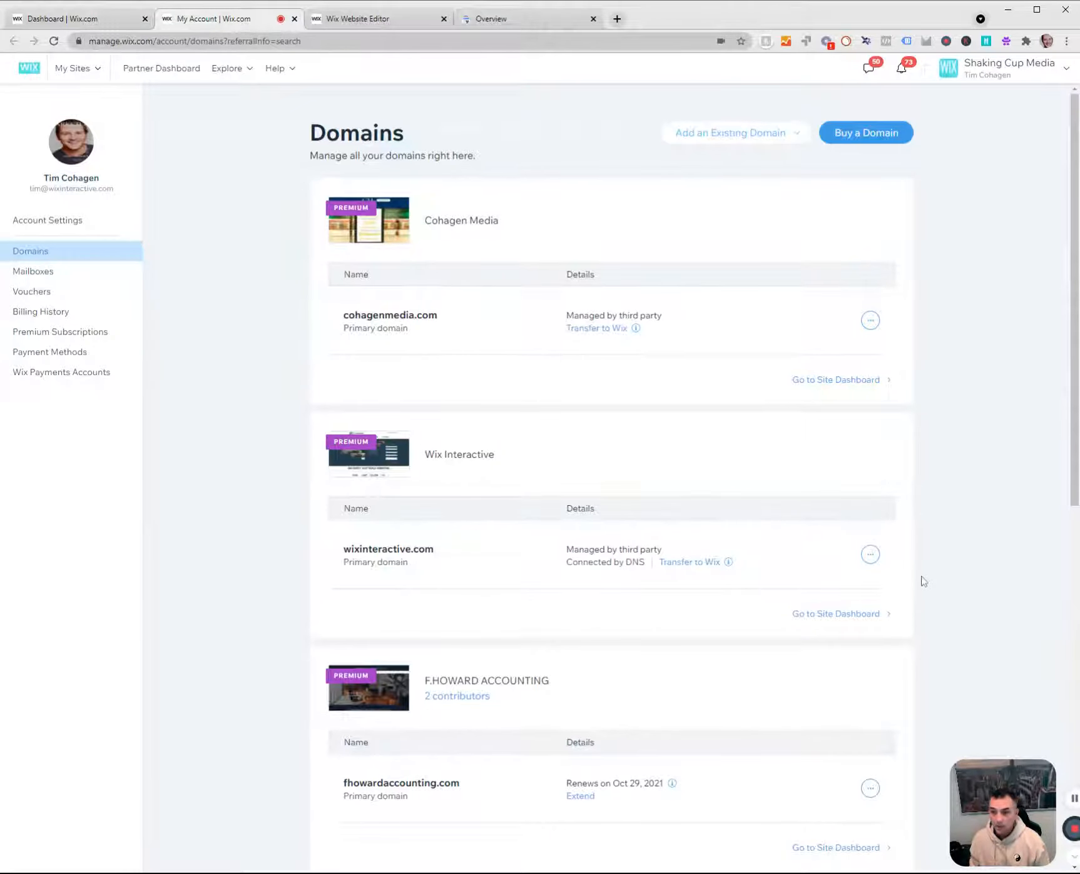
{"action": "left_click", "coordinate": [870, 555]}
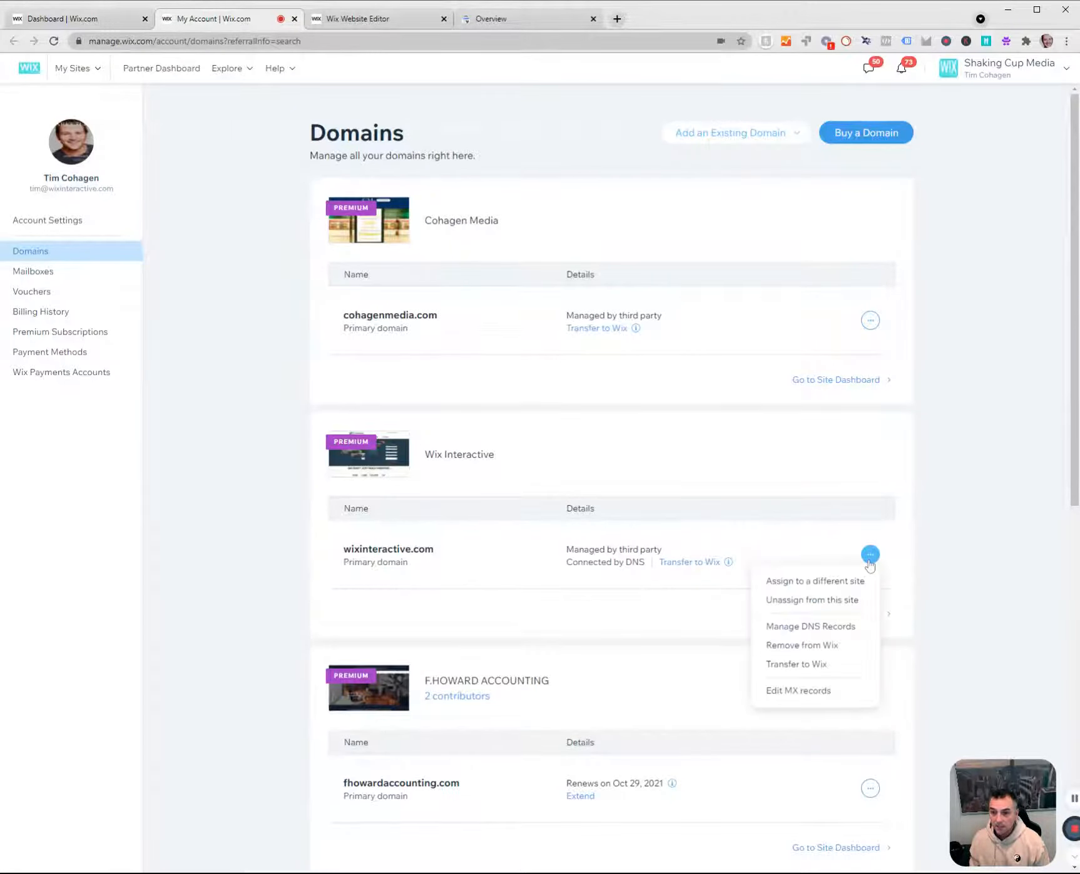
{"action": "left_click", "coordinate": [818, 629]}
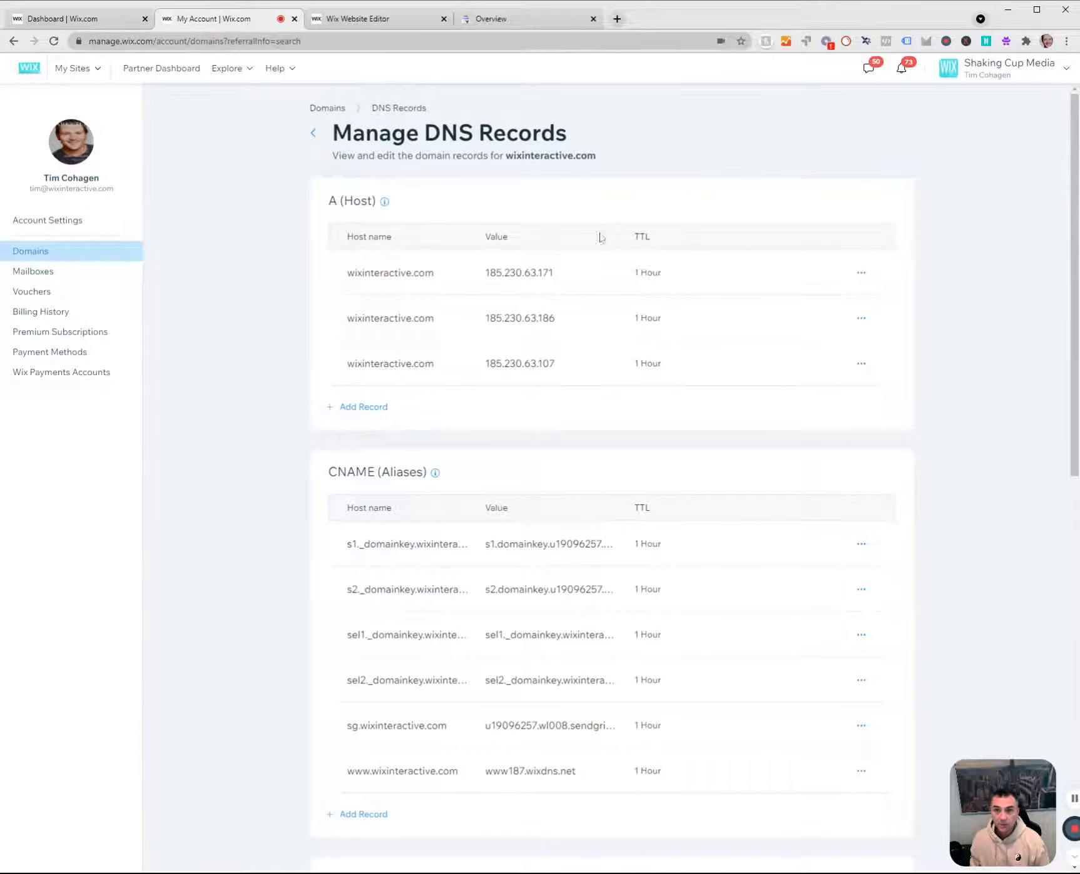
{"action": "scroll", "coordinate": [599, 237], "scroll_direction": "down", "scroll_amount": 9}
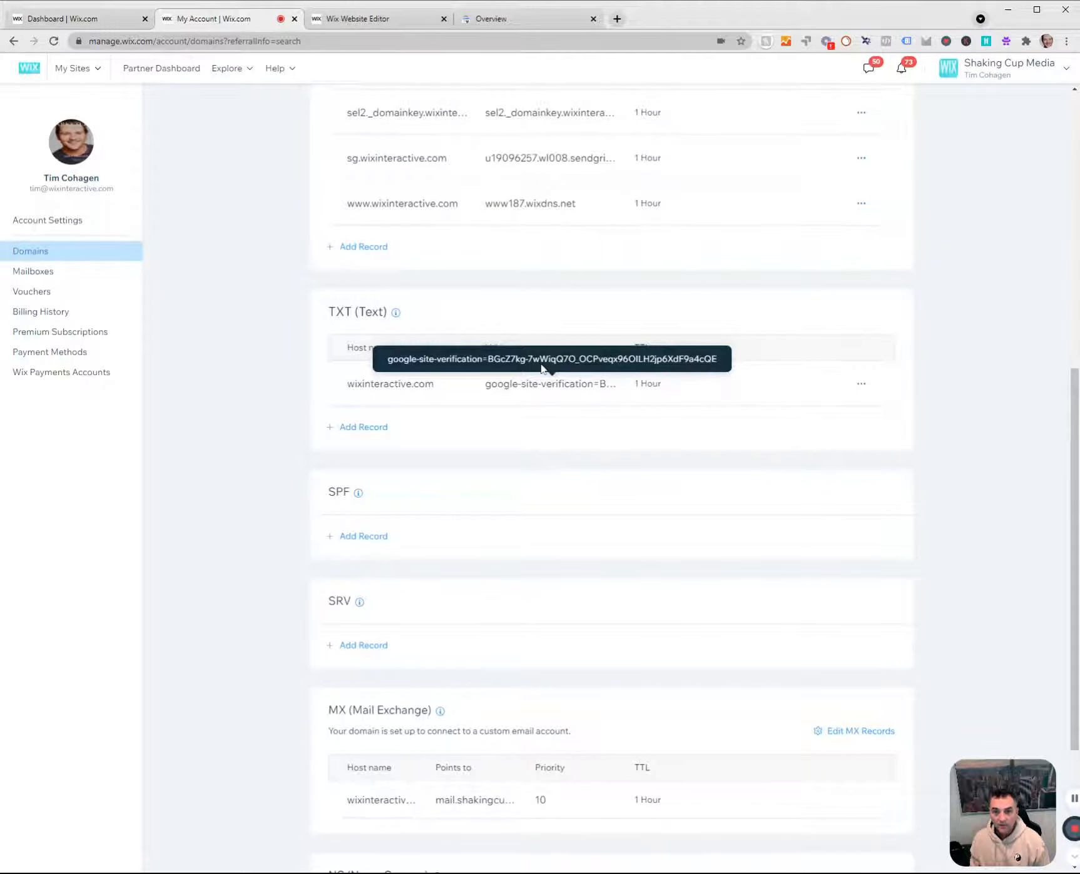
{"action": "left_click", "coordinate": [376, 19]}
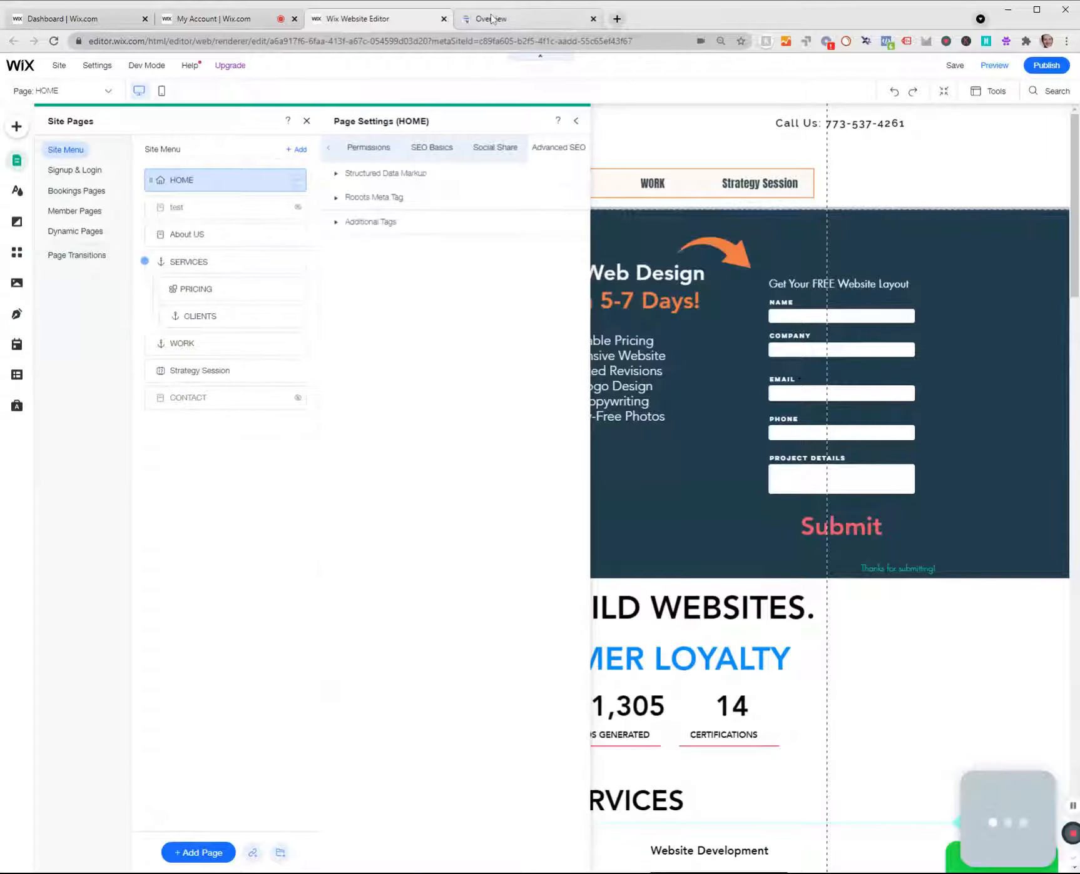
{"action": "left_click", "coordinate": [490, 18]}
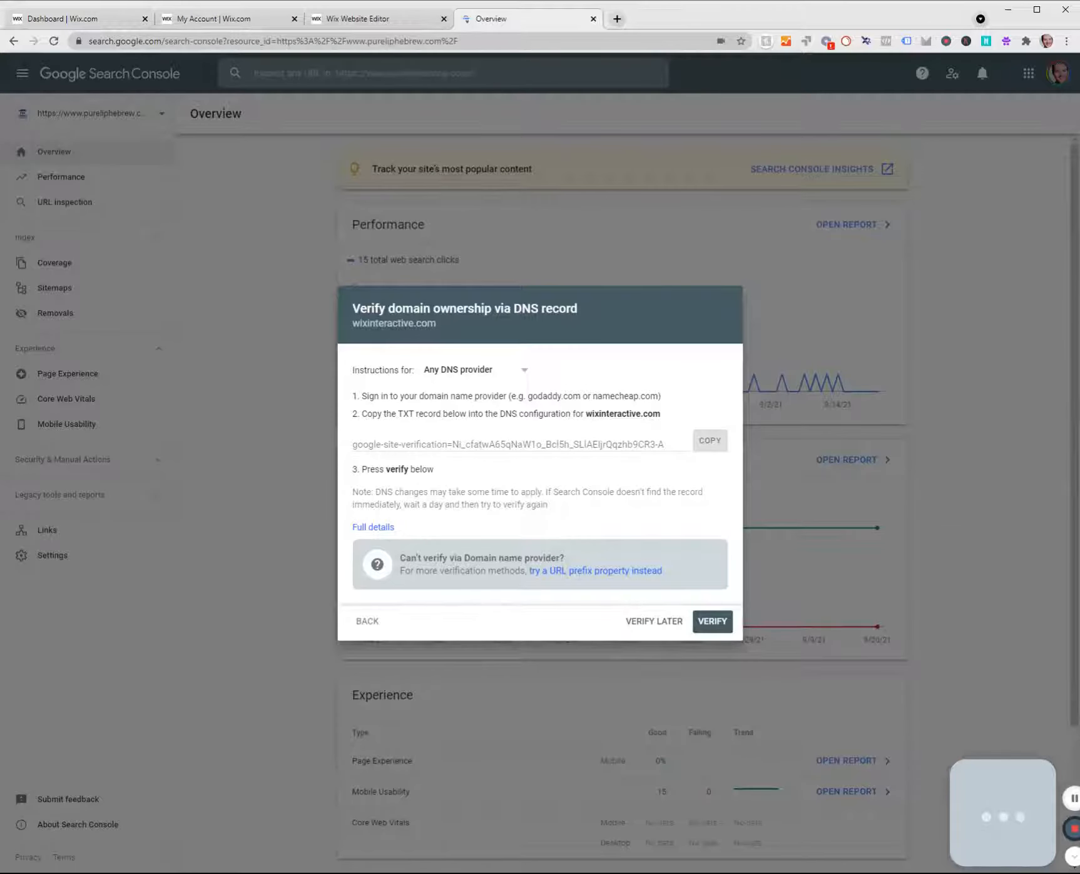
{"action": "left_click", "coordinate": [343, 14]}
{"action": "left_click", "coordinate": [225, 18]}
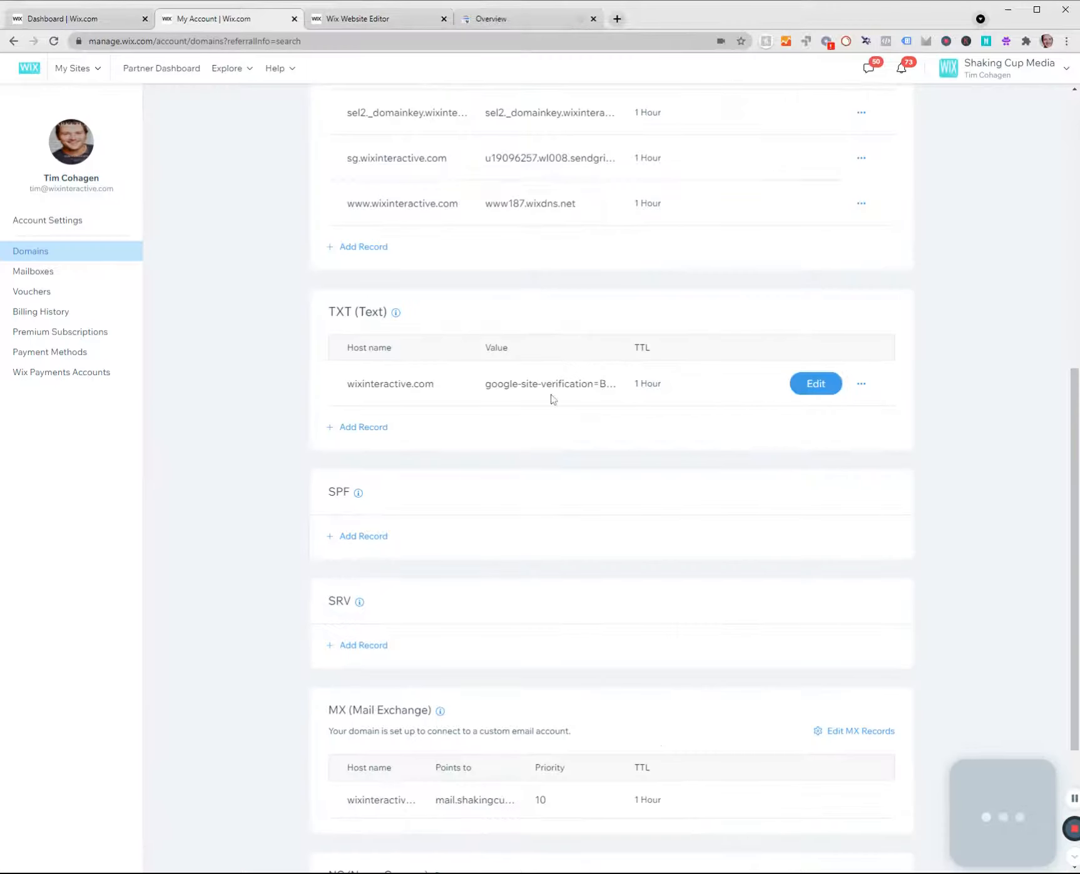
{"action": "left_click", "coordinate": [362, 427]}
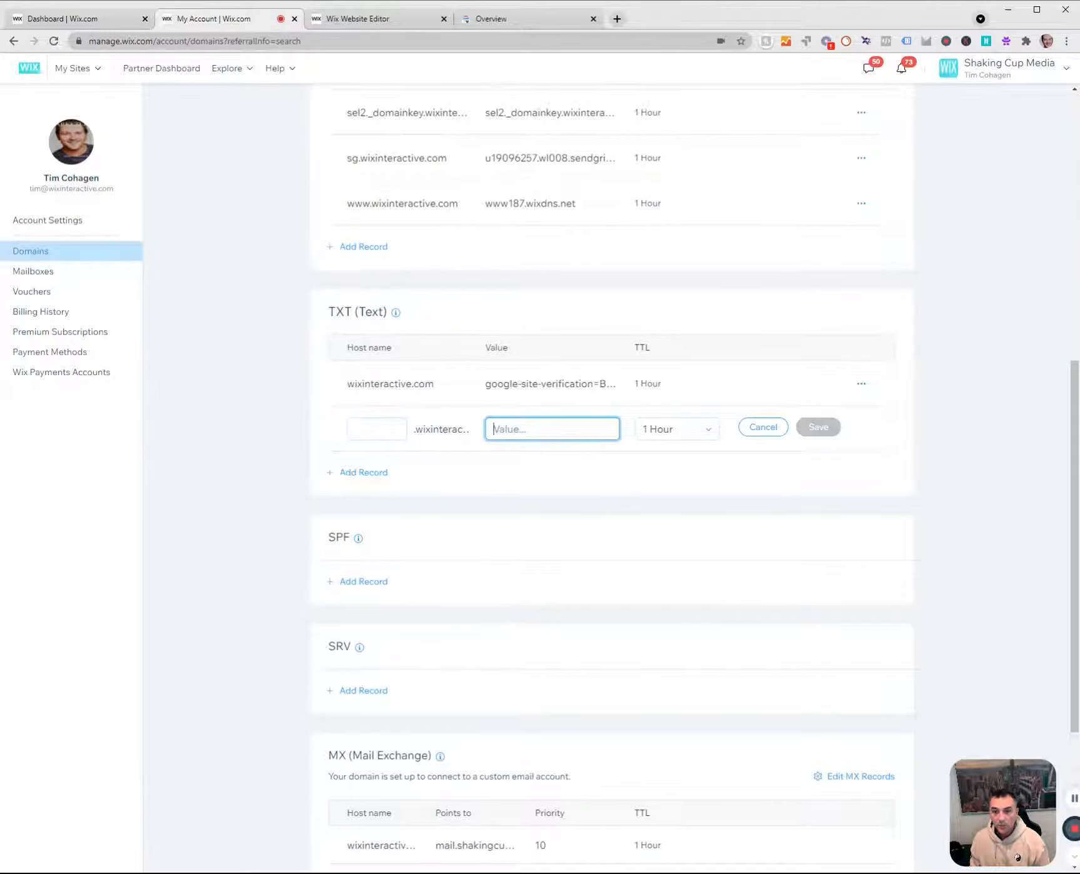
{"action": "key", "text": "ctrl+v"}
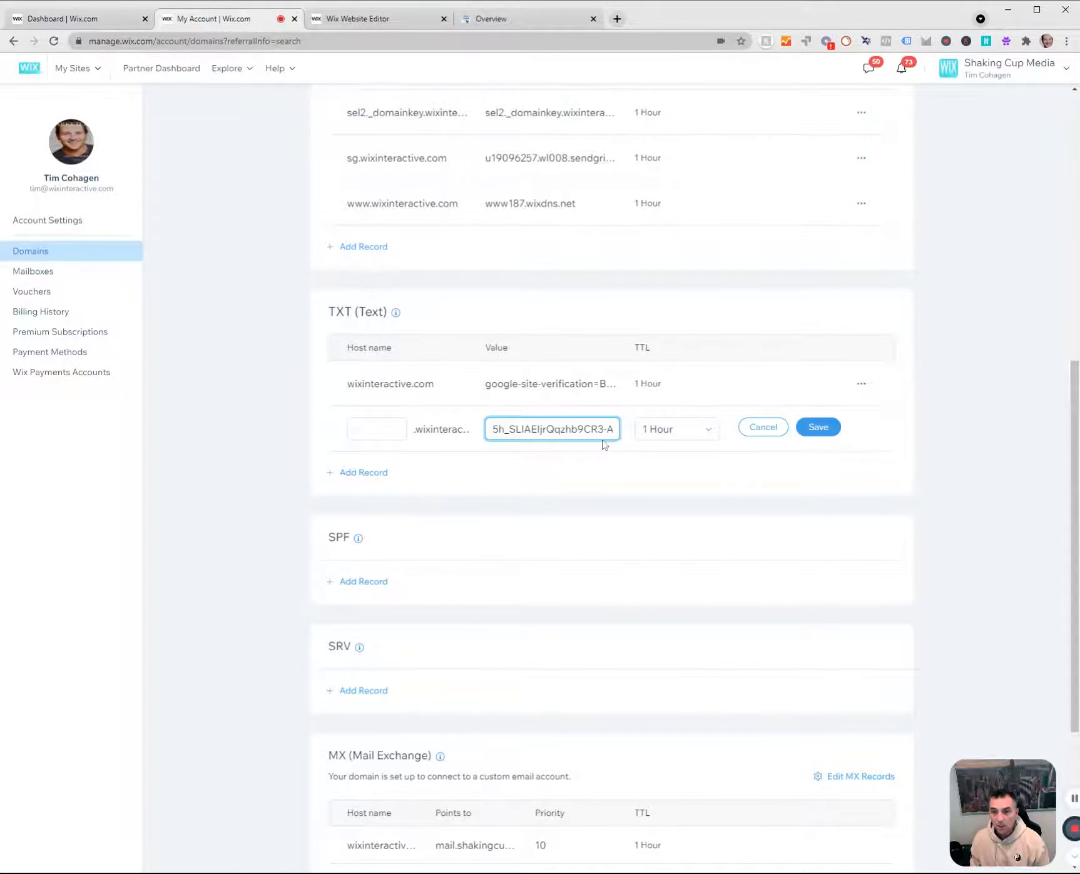
{"action": "left_click", "coordinate": [601, 389]}
{"action": "left_click", "coordinate": [600, 431]}
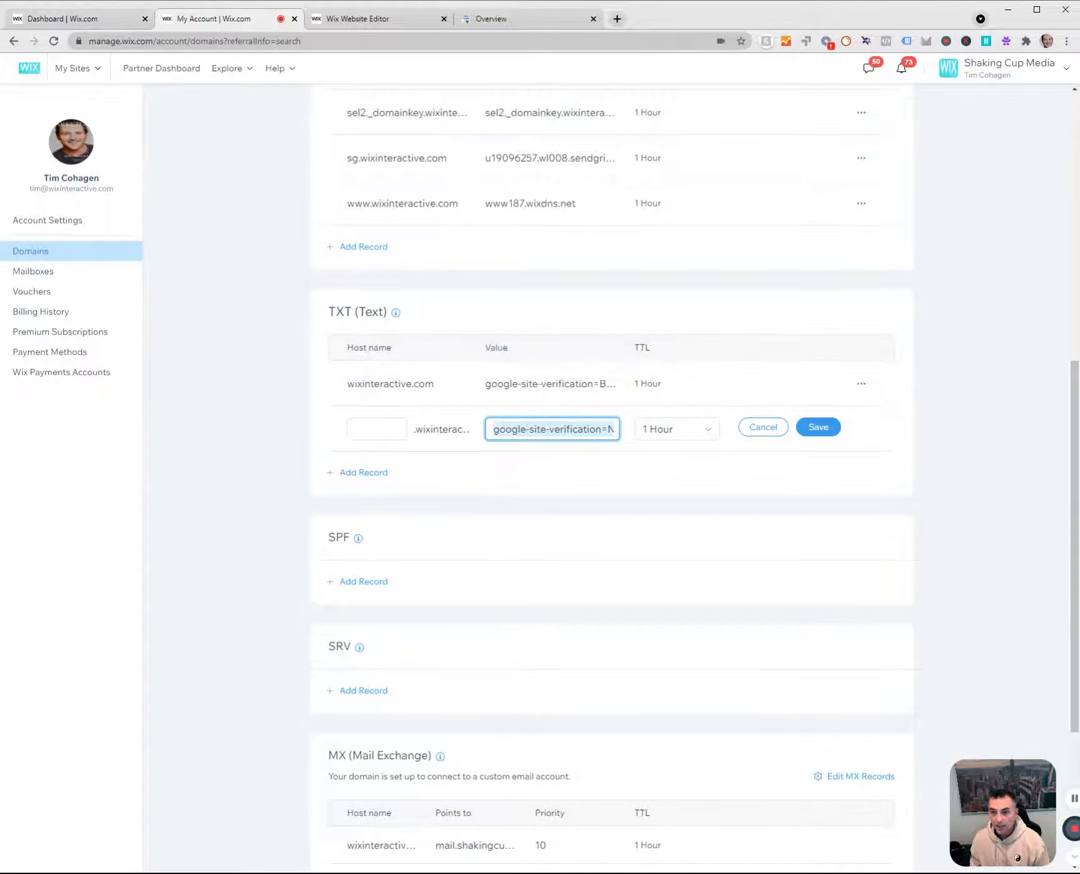
{"action": "left_click", "coordinate": [601, 389]}
{"action": "left_click", "coordinate": [762, 427]}
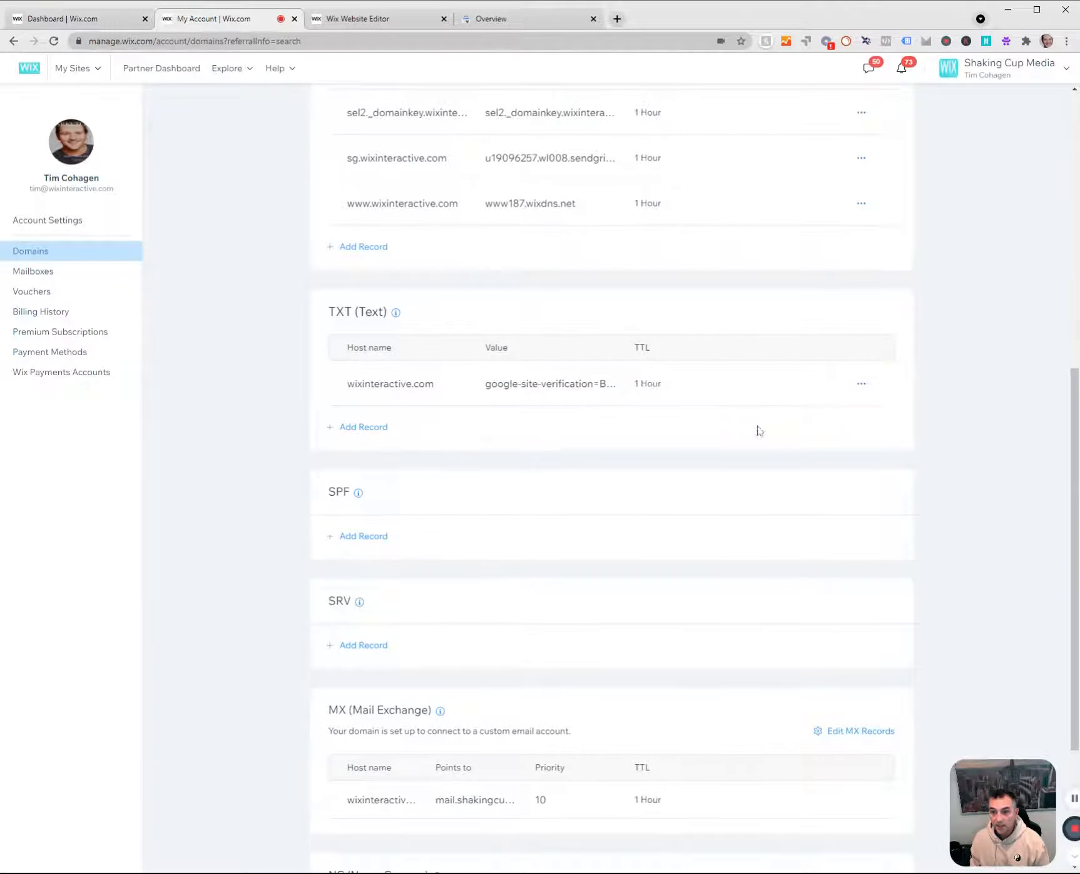
{"action": "left_click", "coordinate": [498, 20]}
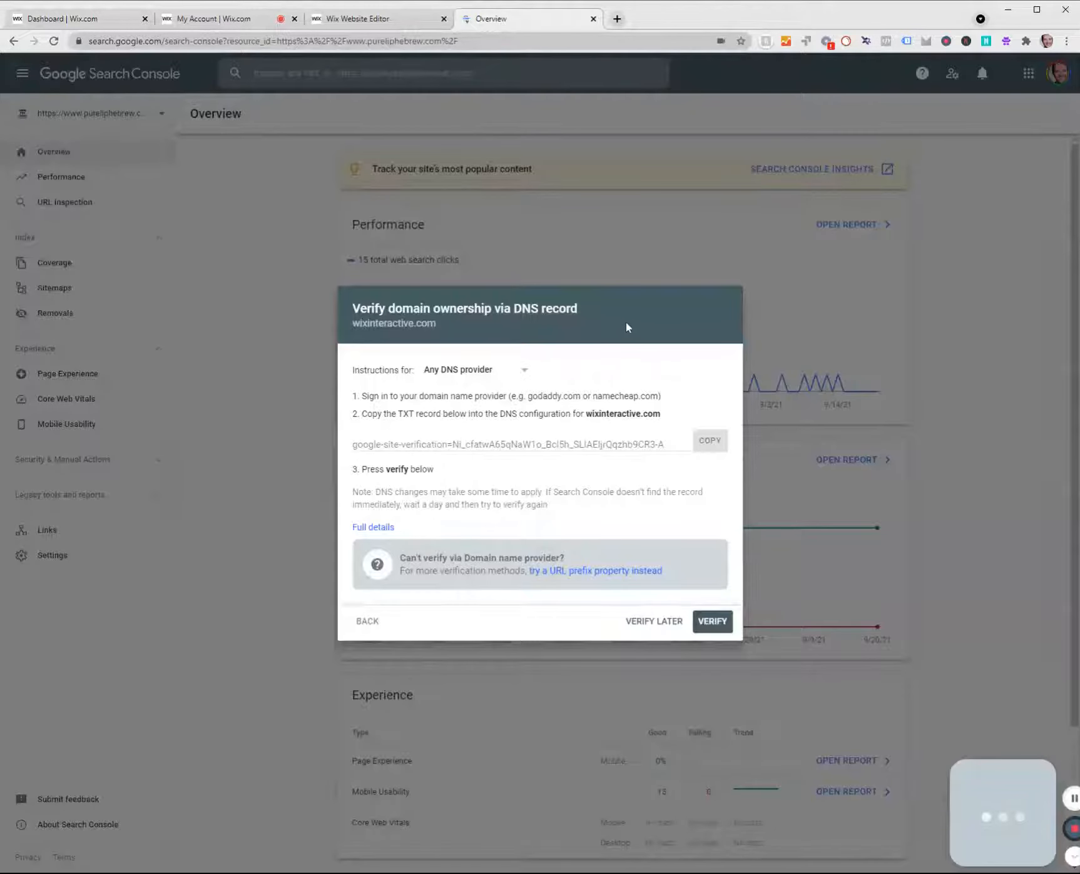
{"action": "left_click", "coordinate": [408, 22]}
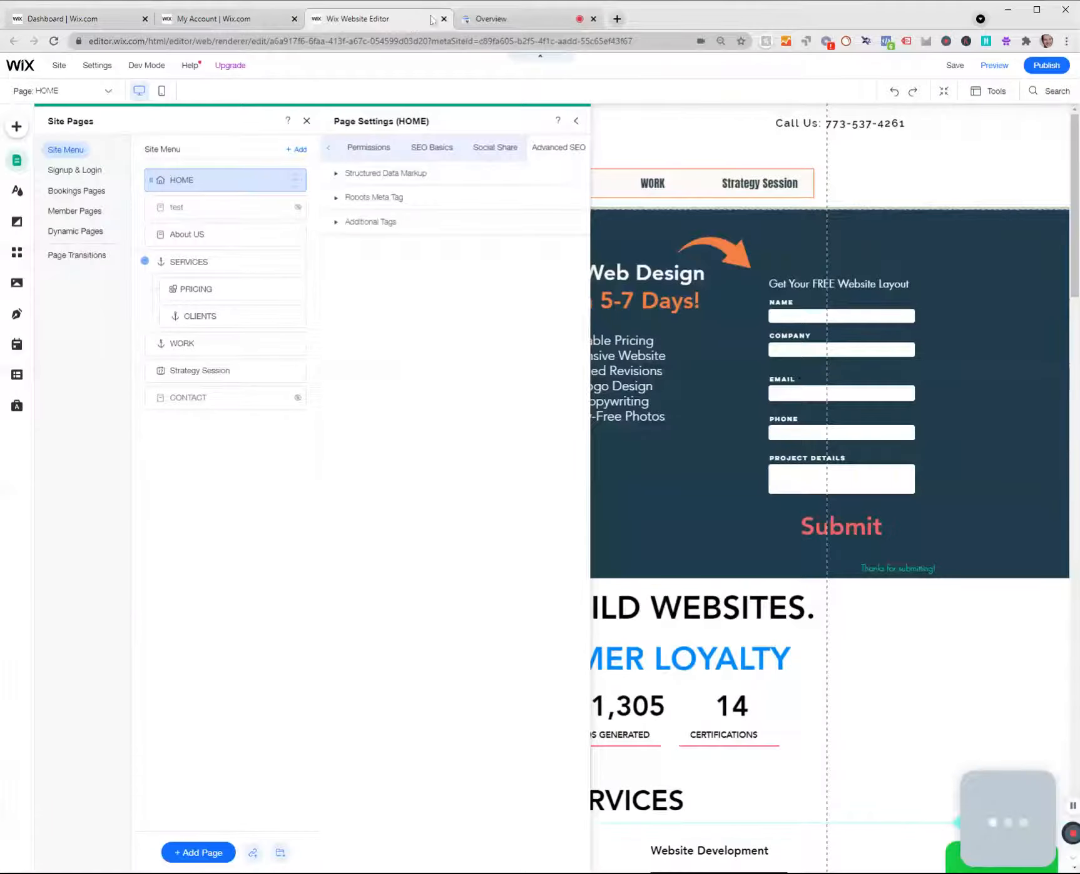
{"action": "left_click", "coordinate": [474, 20]}
{"action": "left_click", "coordinate": [221, 18]}
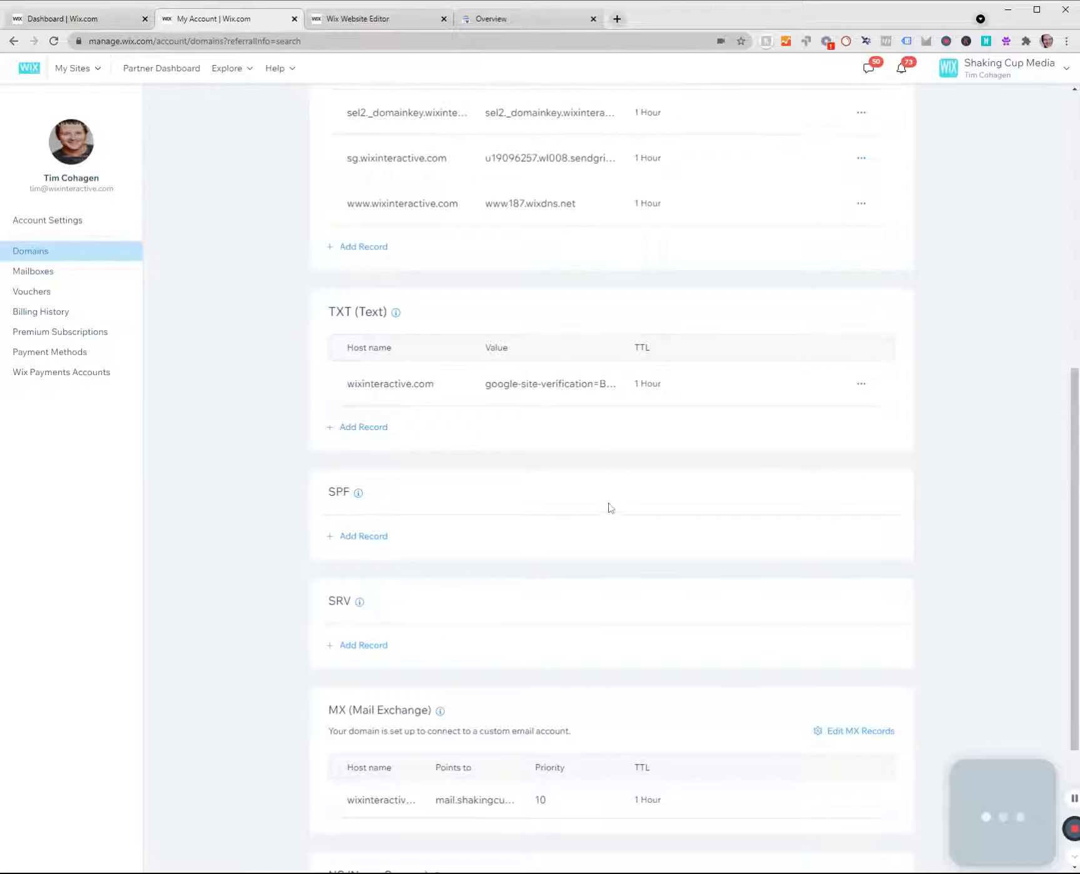
Add and save a TXT record for wixinteractive.com with a blank host name, the copied Google verification token as value and 1 Hour TTL.
{"action": "left_click", "coordinate": [366, 428]}
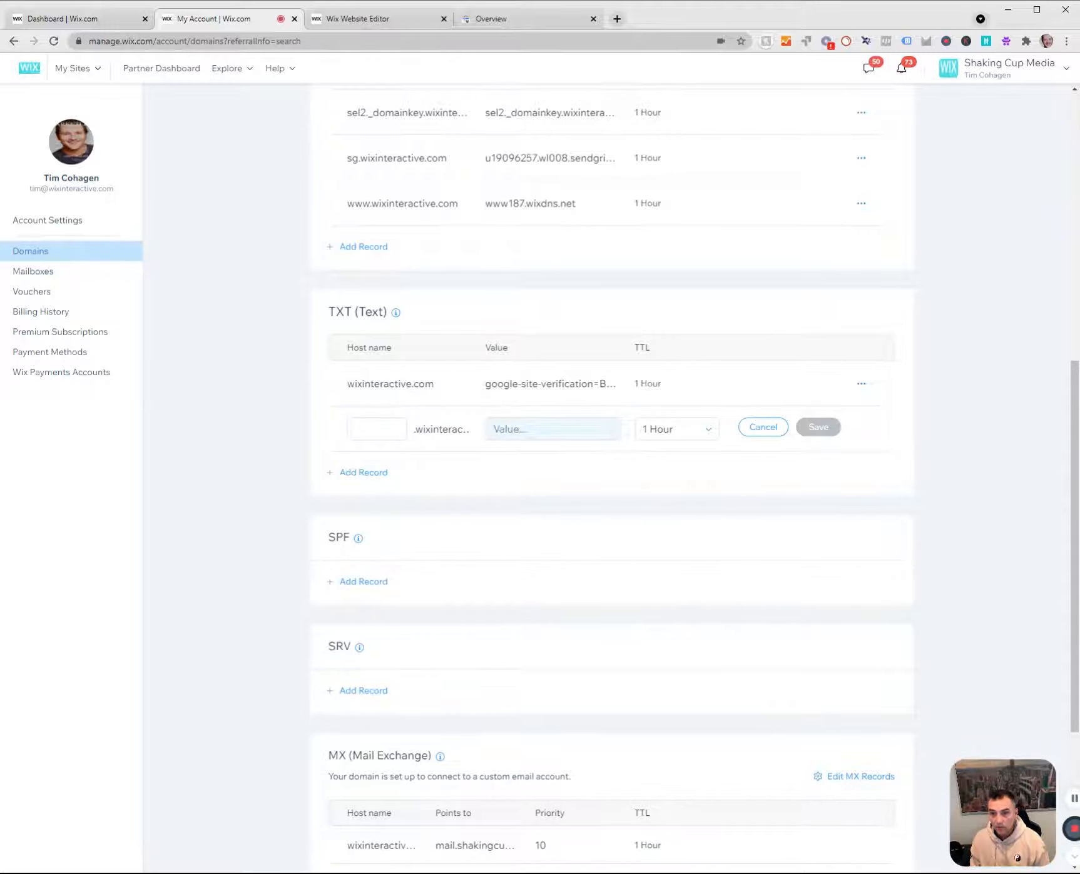
{"action": "left_click", "coordinate": [553, 430]}
{"action": "left_click", "coordinate": [377, 430]}
{"action": "left_click", "coordinate": [543, 429]}
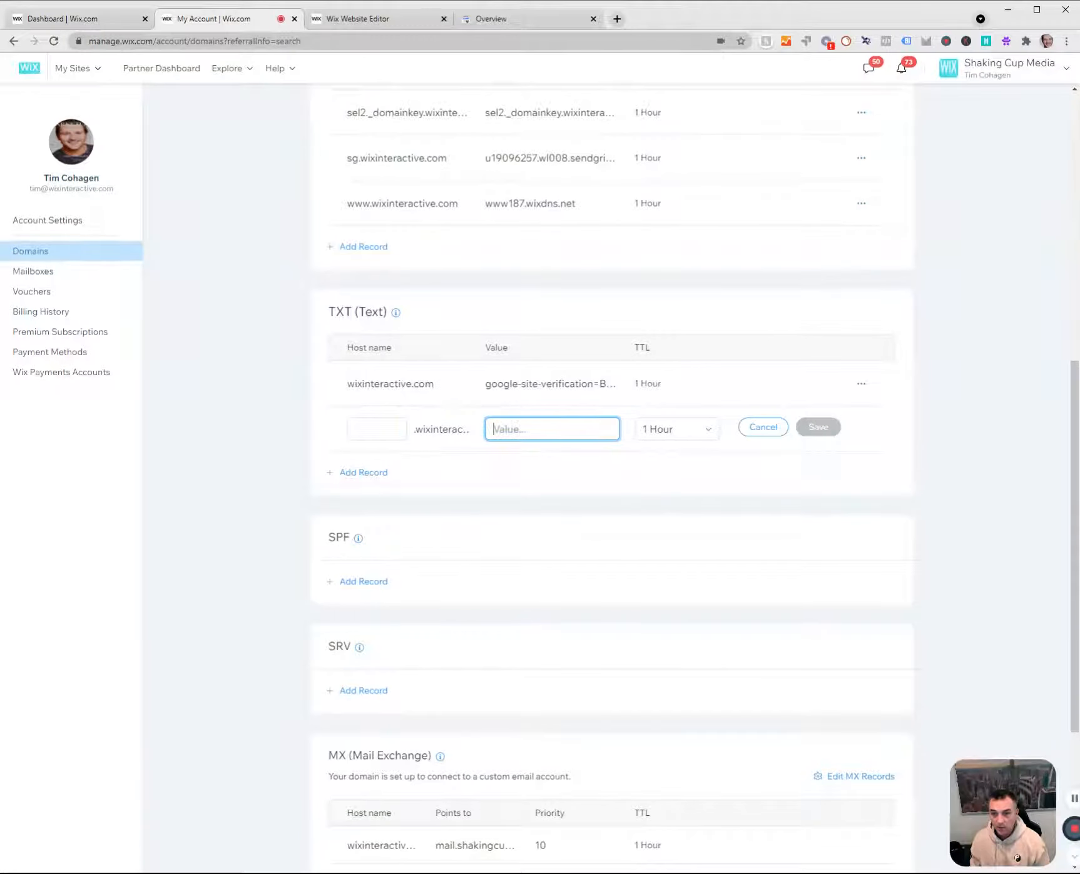
{"action": "key", "text": "ctrl+v"}
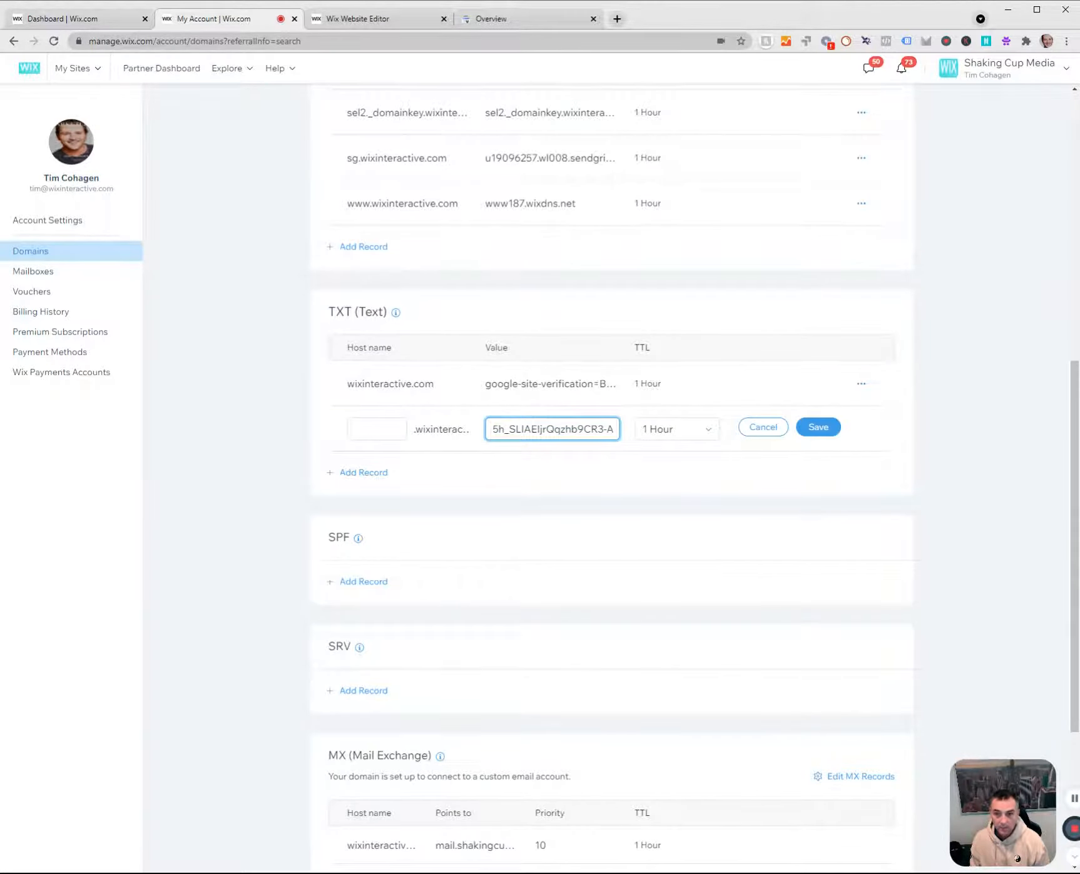
{"action": "left_click", "coordinate": [409, 479]}
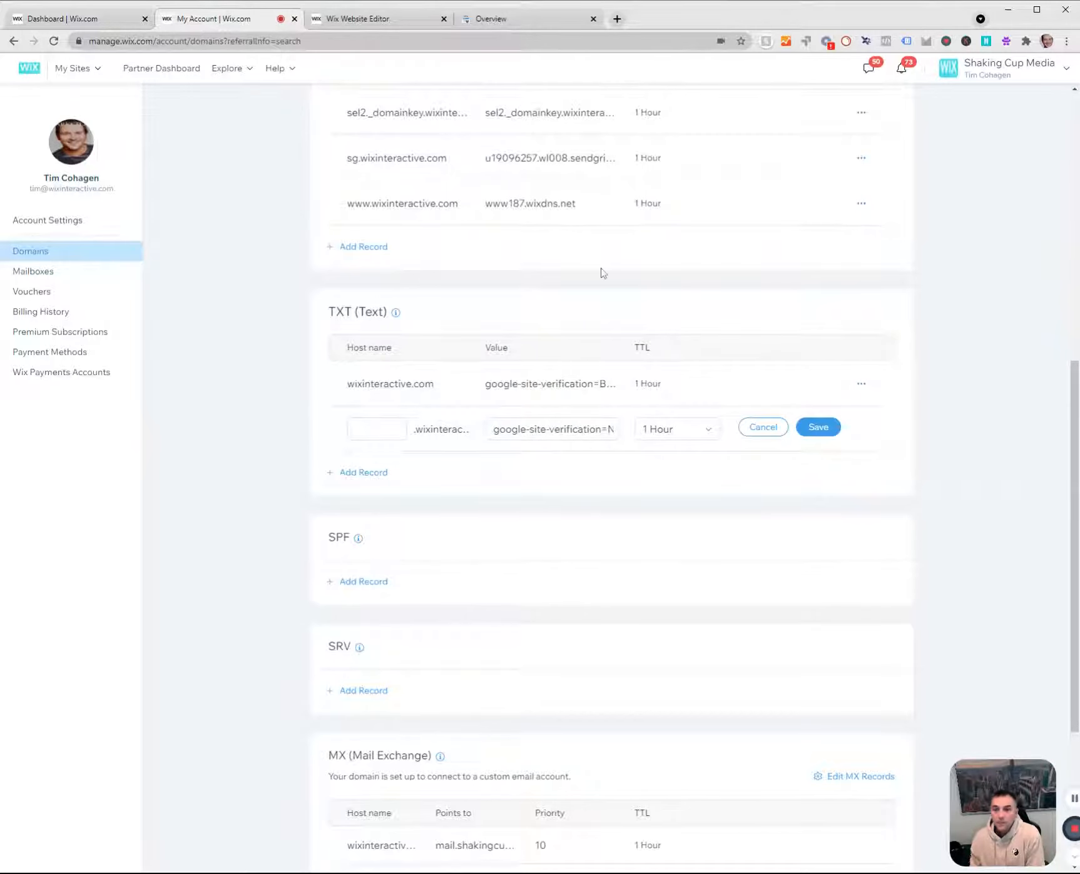
{"action": "left_click", "coordinate": [499, 19]}
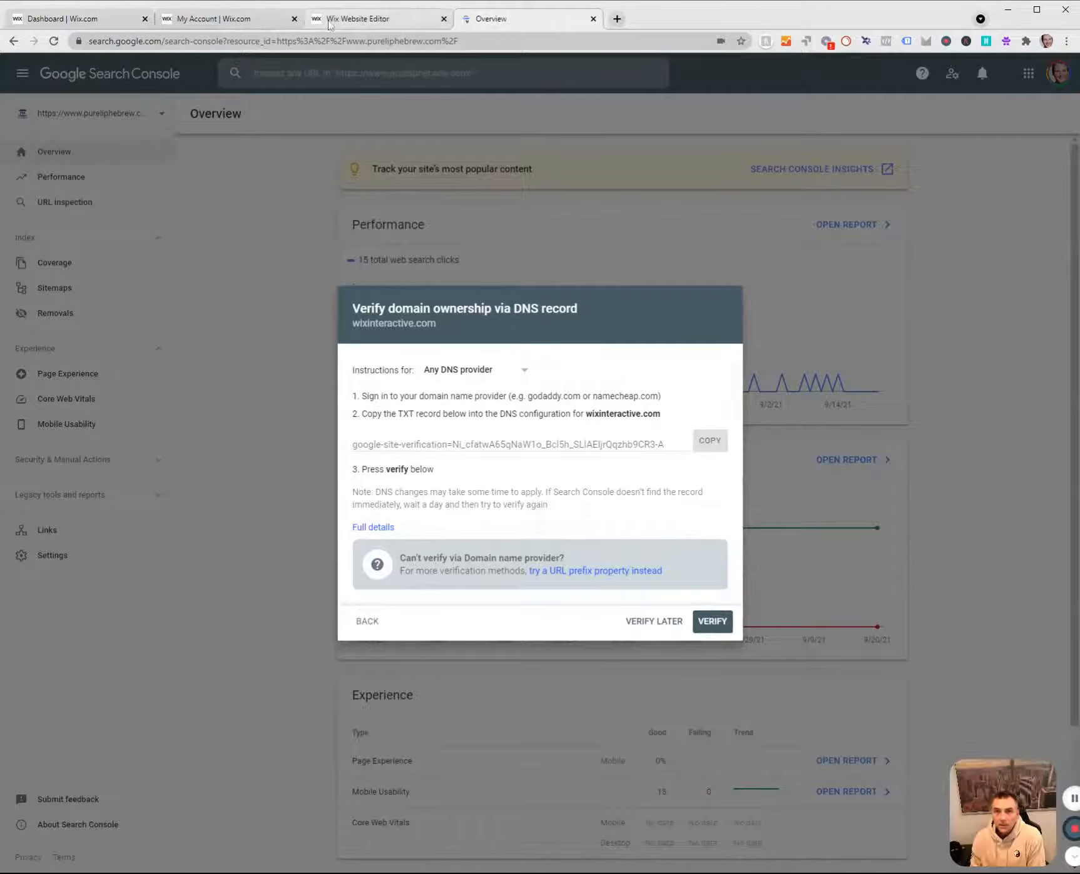
{"action": "left_click", "coordinate": [362, 18]}
{"action": "left_click", "coordinate": [236, 24]}
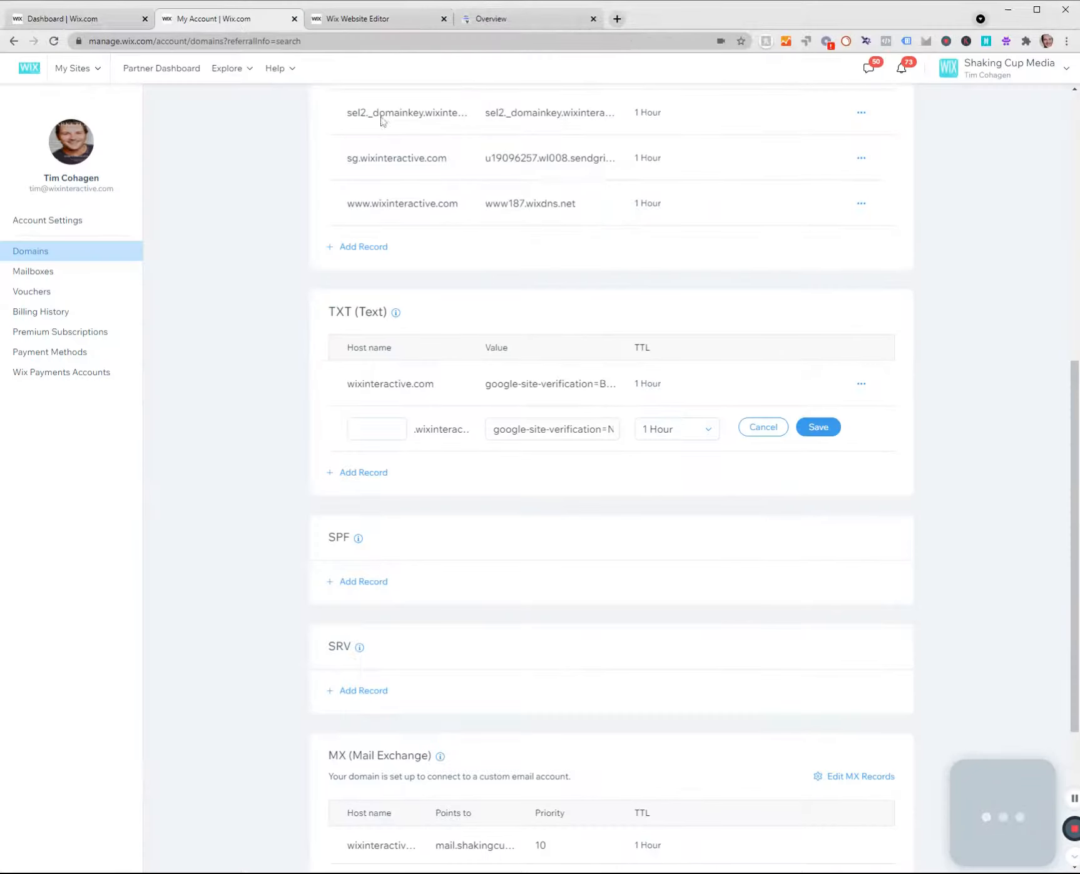
{"action": "left_click", "coordinate": [819, 428]}
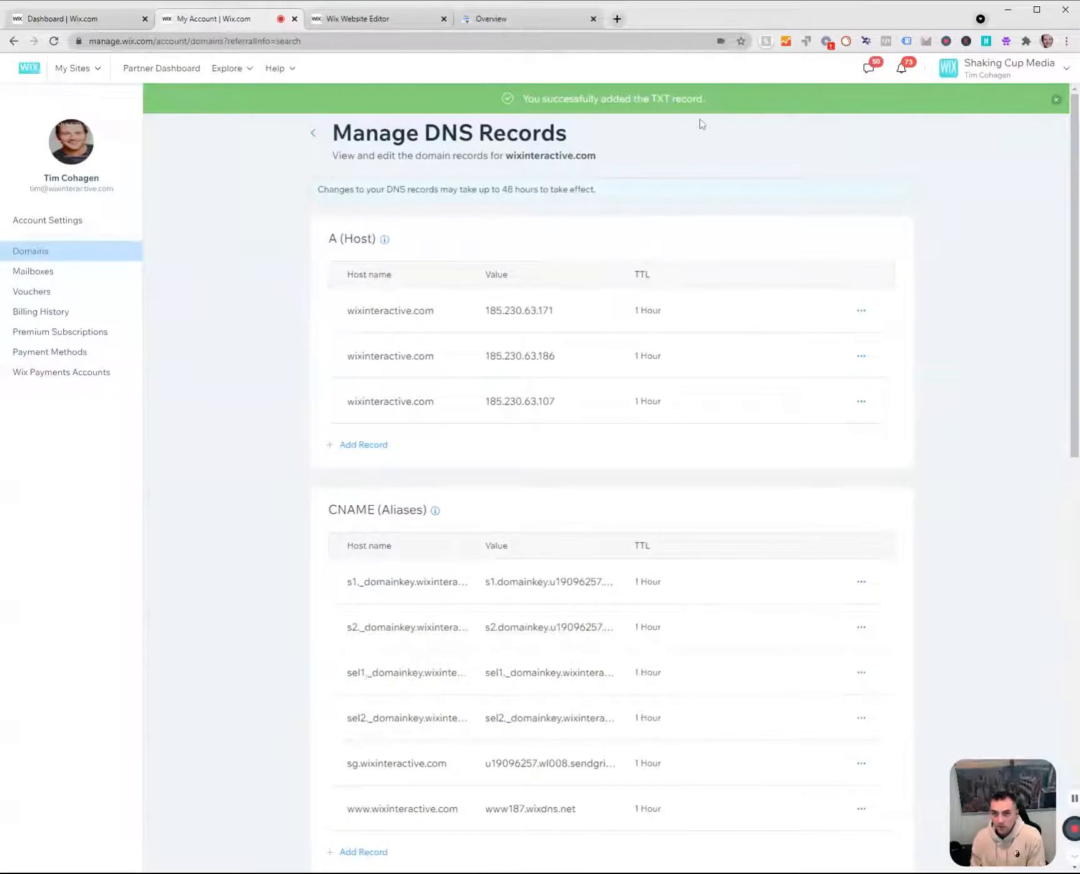
Verify ownership of wixinteractive.com in Google Search Console and go to the new property.
{"action": "left_click", "coordinate": [489, 18]}
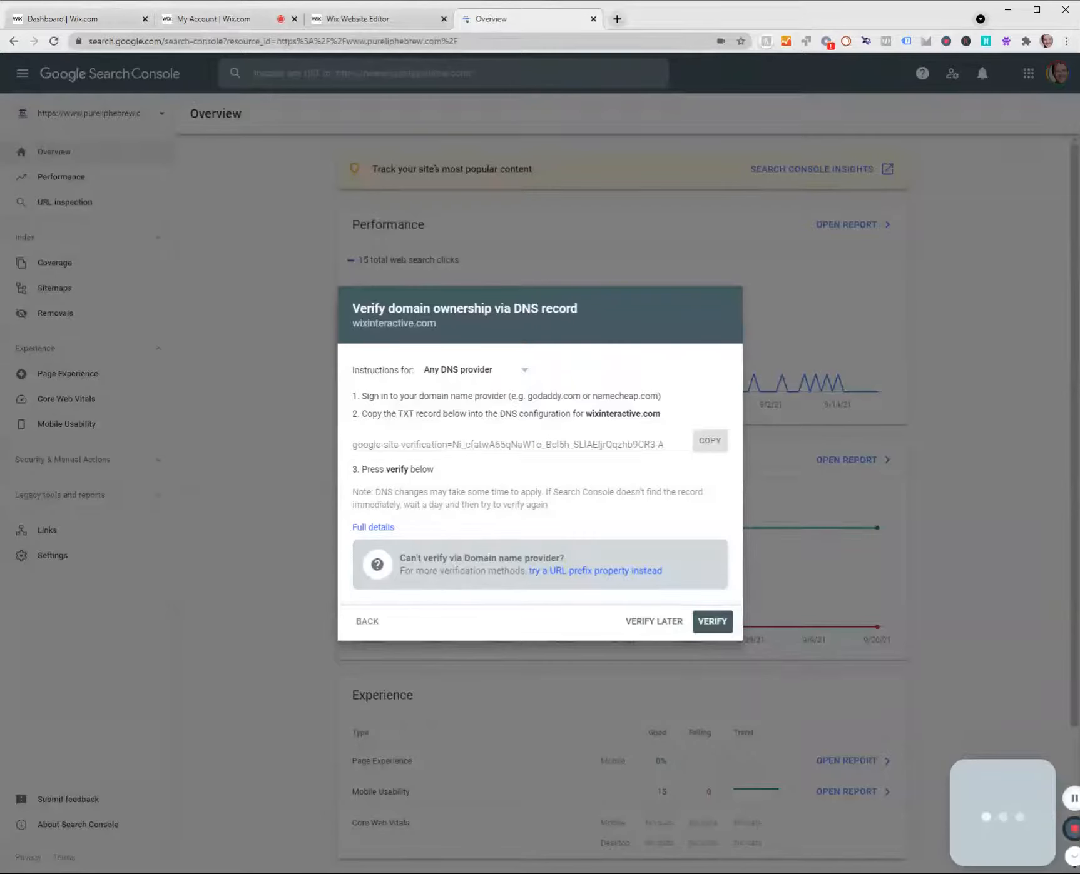
{"action": "left_click", "coordinate": [716, 622]}
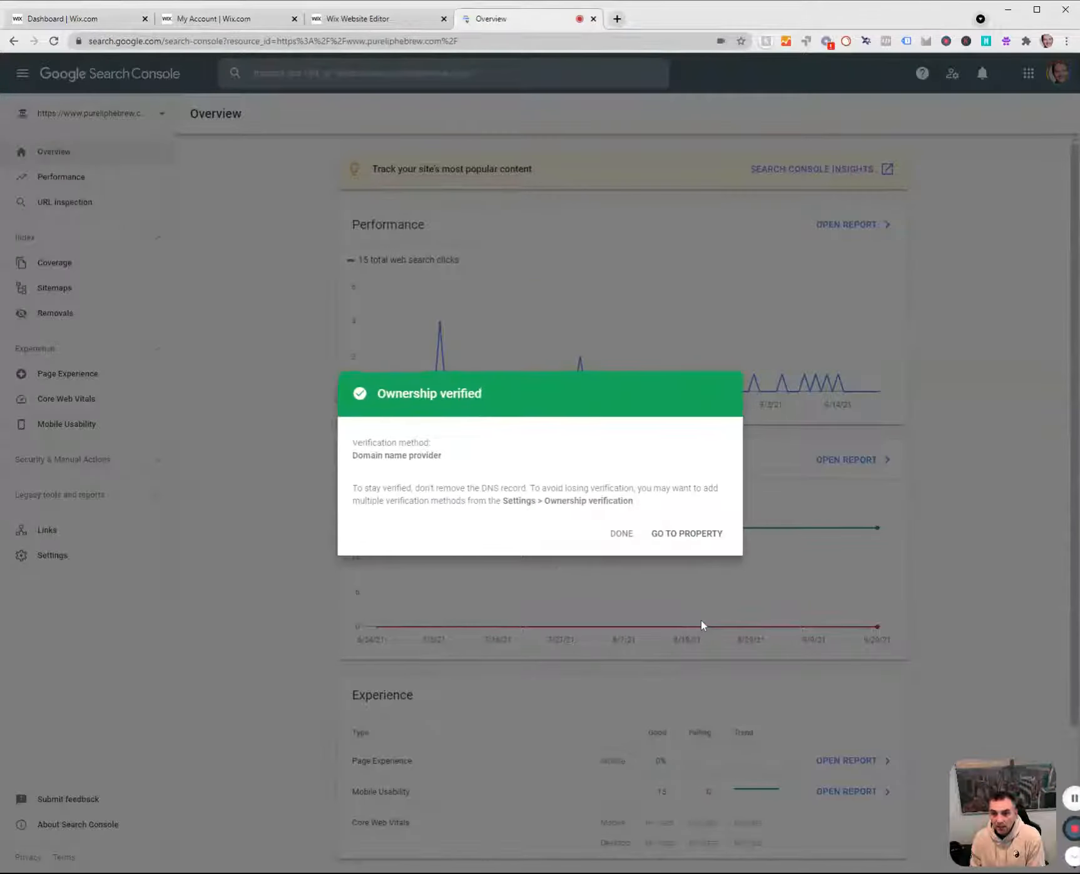
{"action": "left_click", "coordinate": [678, 535]}
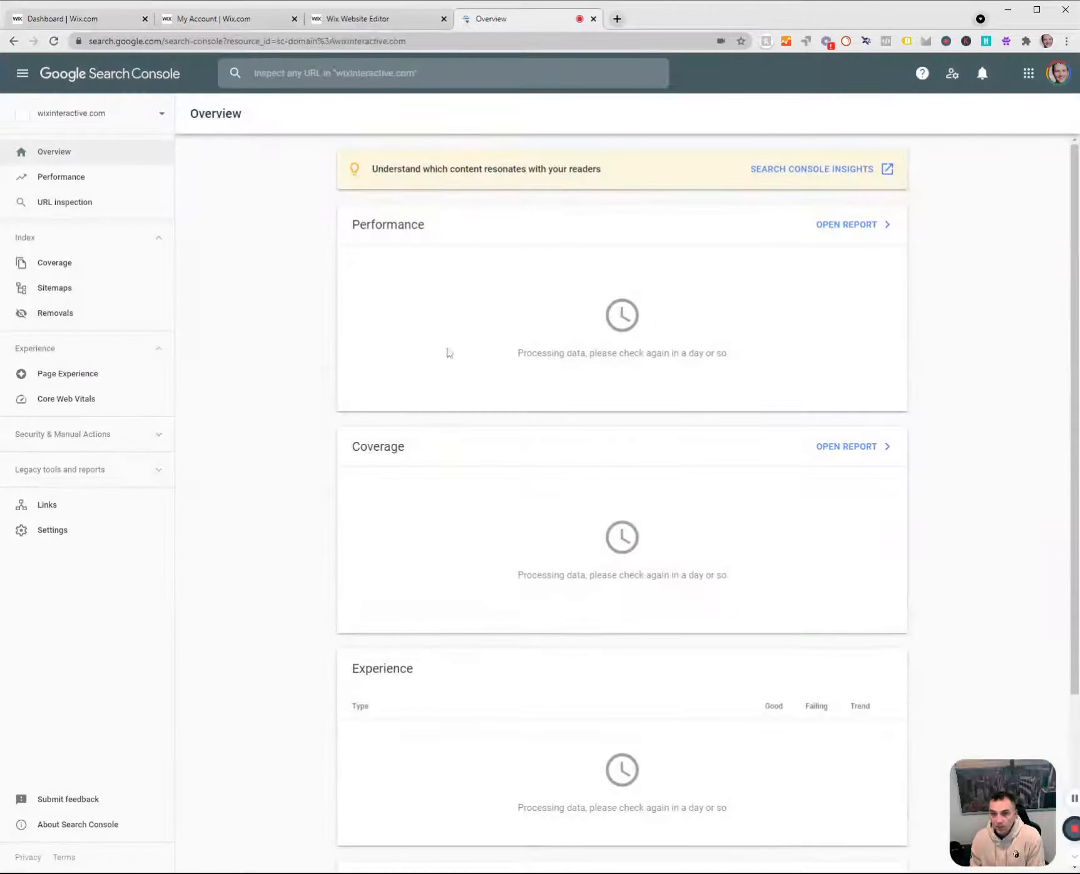
Look over the wixinteractive.com overview reports, the list of Search Console properties and the available Google accounts.
{"action": "scroll", "coordinate": [673, 703], "scroll_direction": "down", "scroll_amount": 3}
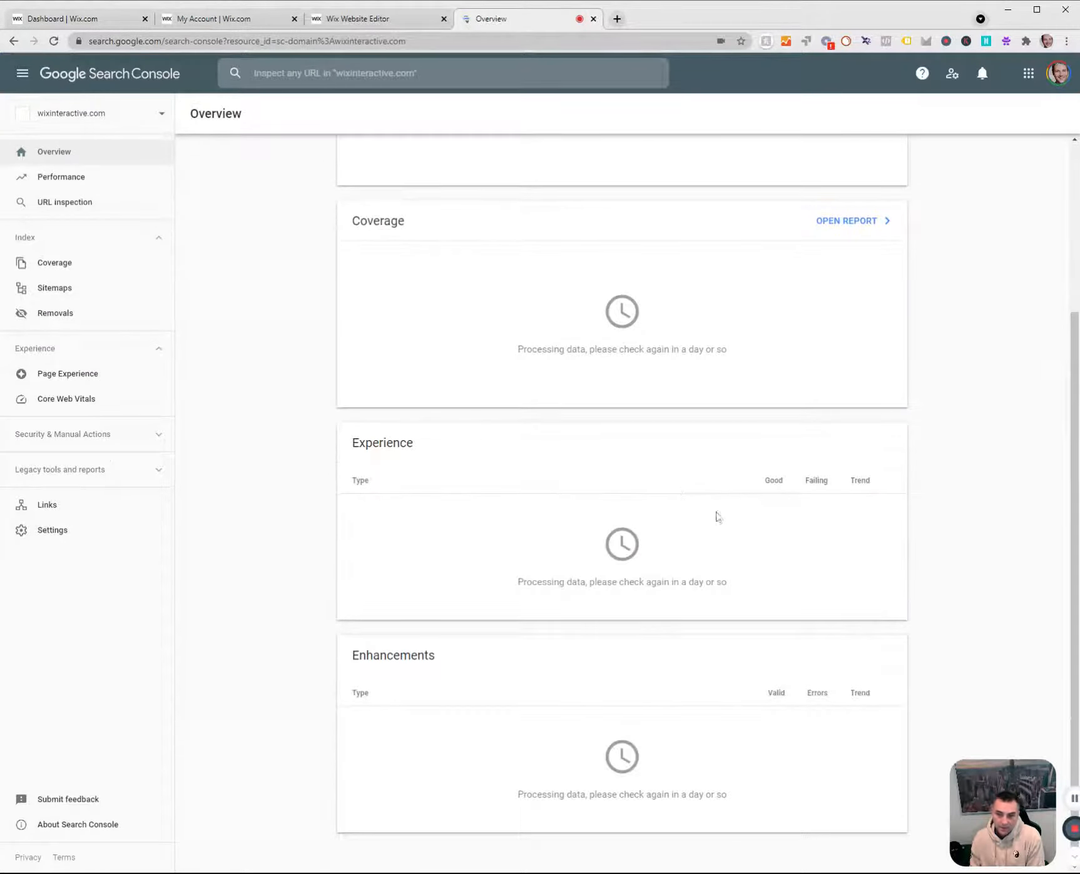
{"action": "scroll", "coordinate": [717, 518], "scroll_direction": "up", "scroll_amount": 3}
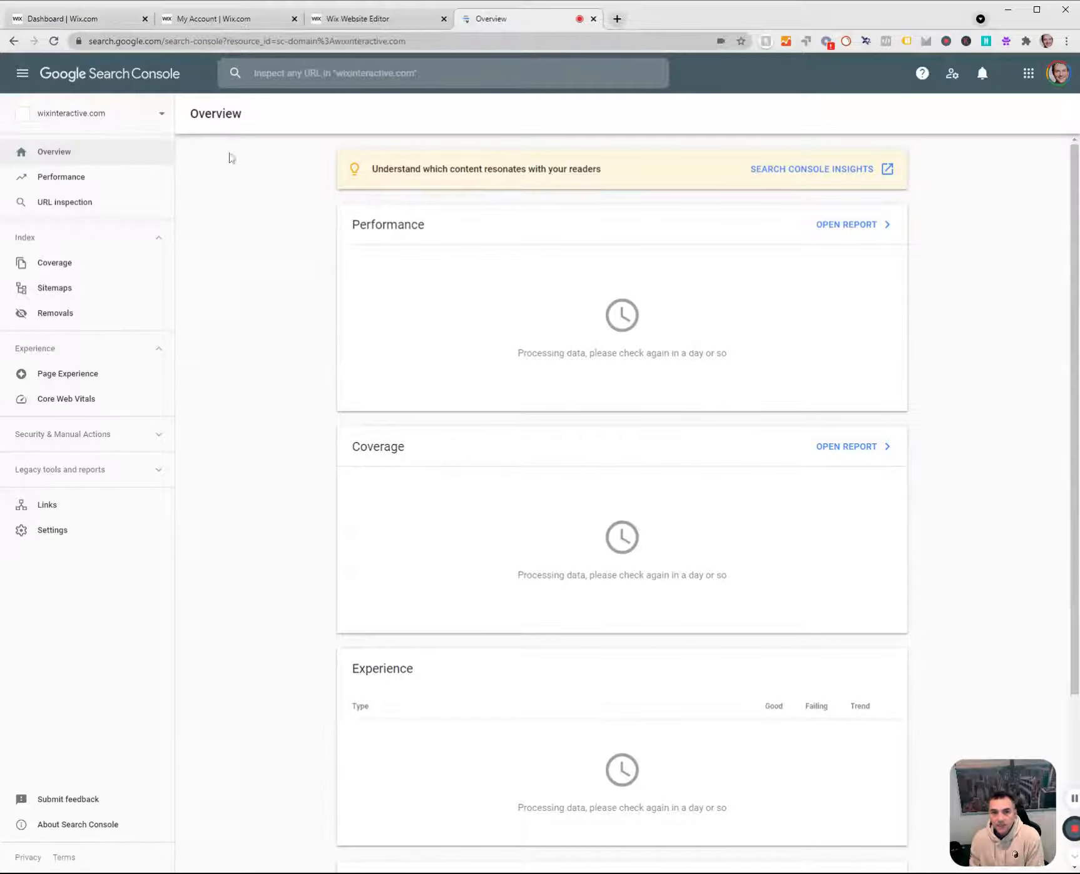
{"action": "left_click", "coordinate": [111, 125]}
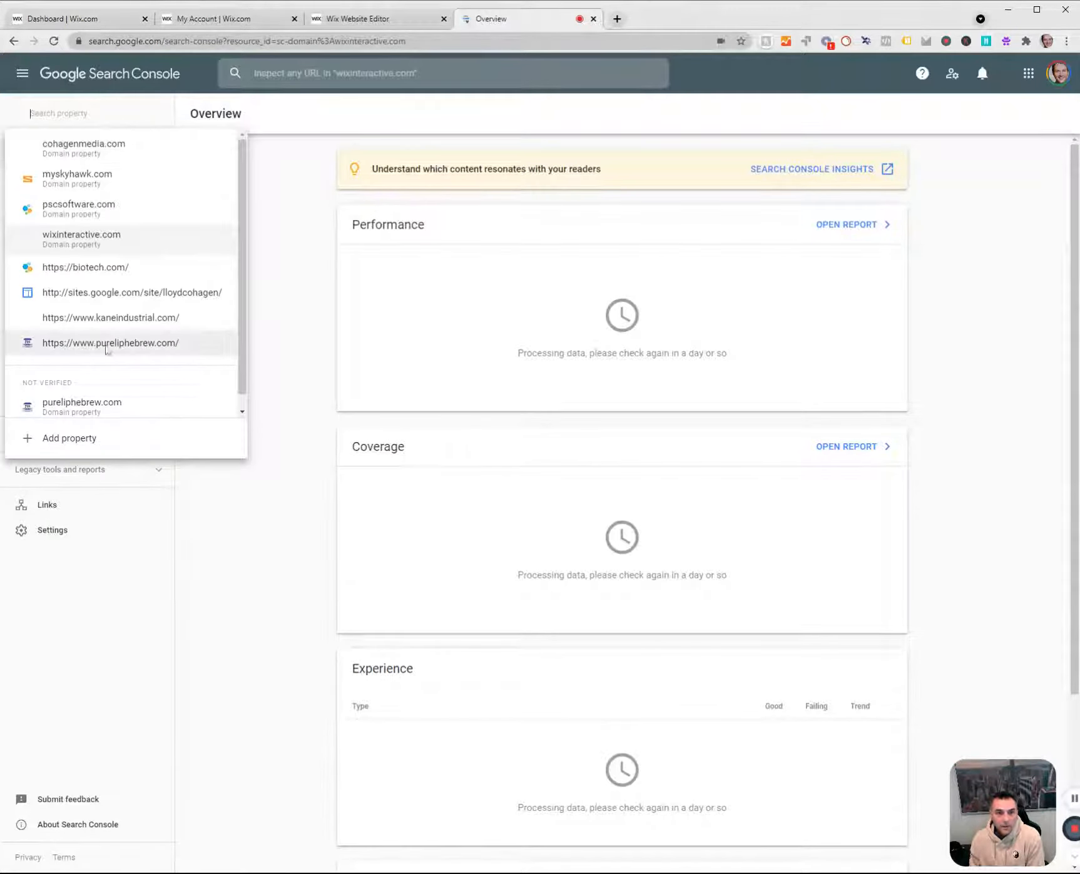
{"action": "left_click", "coordinate": [979, 299]}
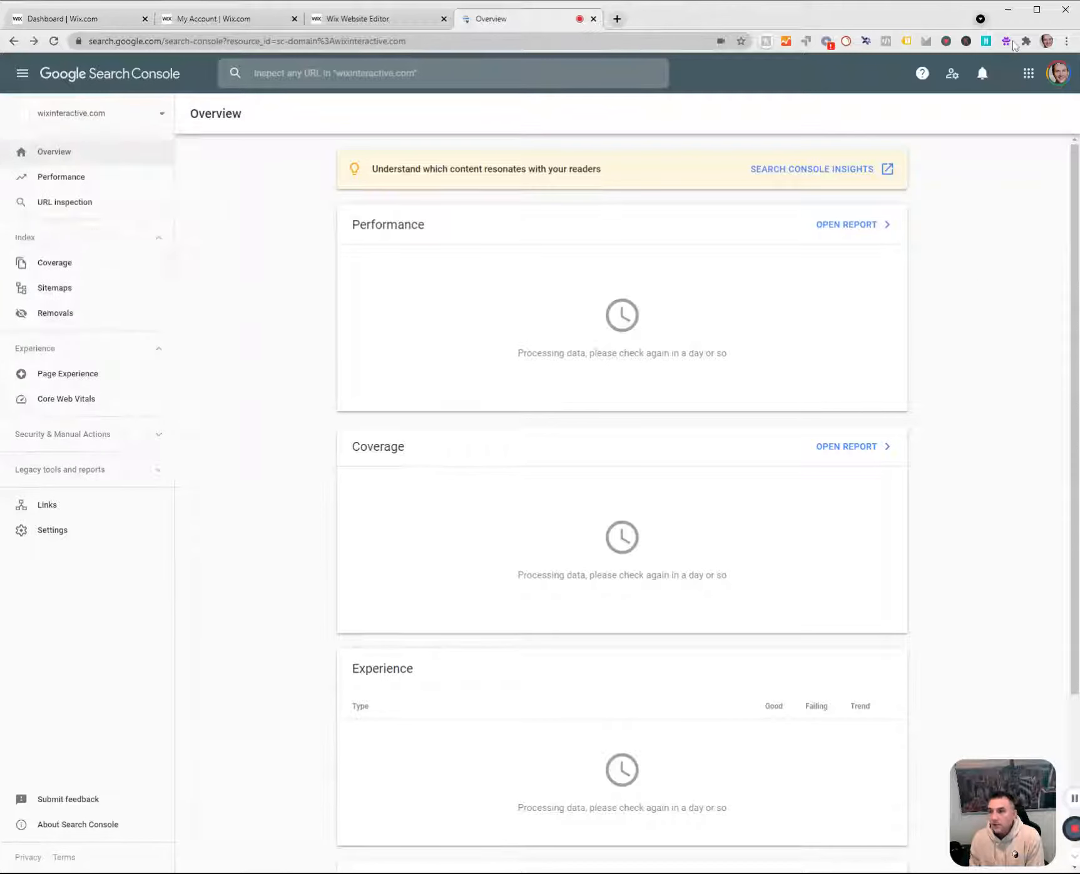
{"action": "left_click", "coordinate": [1059, 73]}
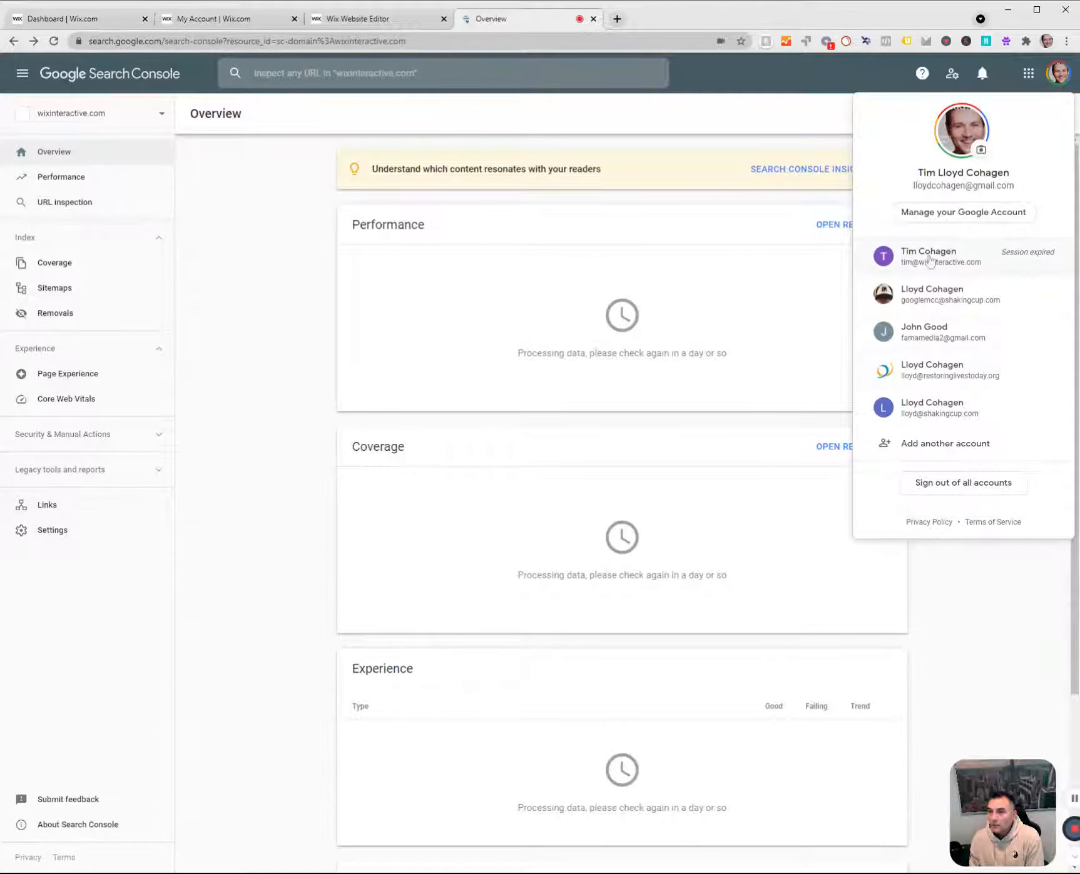
{"action": "left_click", "coordinate": [295, 272]}
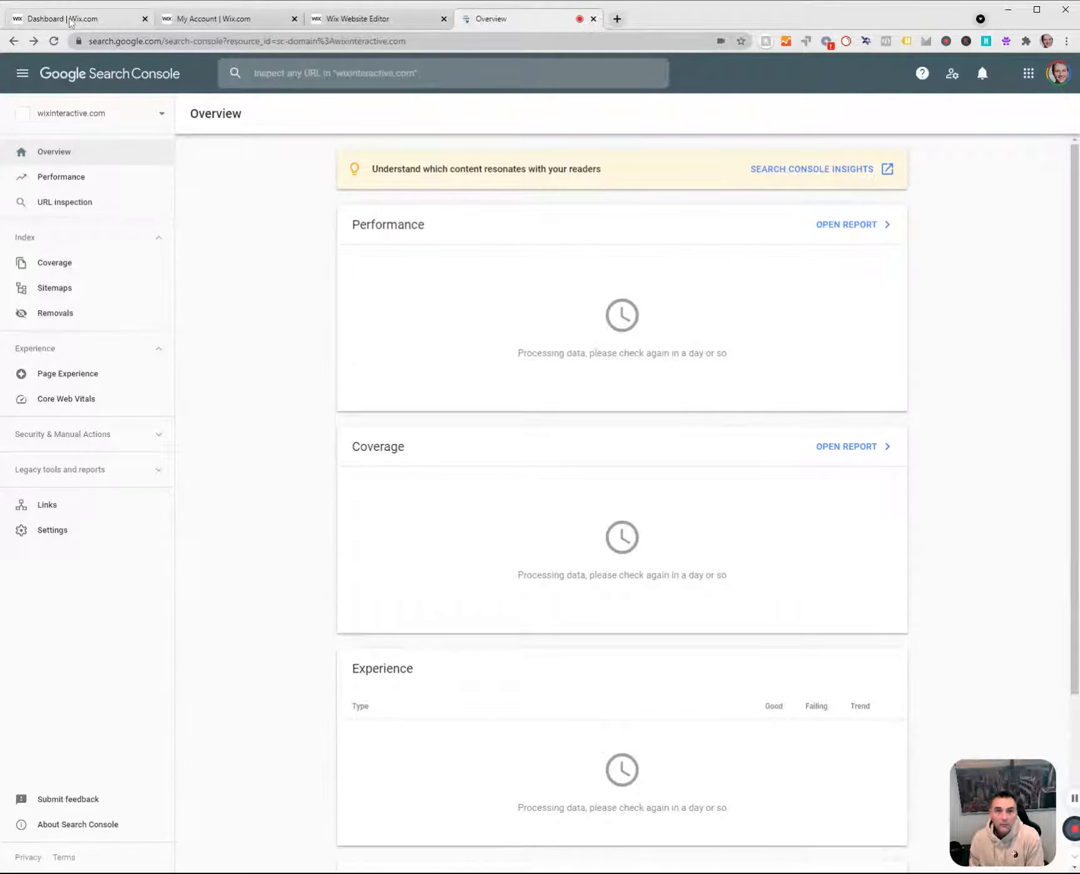
Switch to the Wix SEO Setup Checklist and try to connect the site to Google Search Console, opening the Editor from the publish prompt.
{"action": "left_click", "coordinate": [24, 14]}
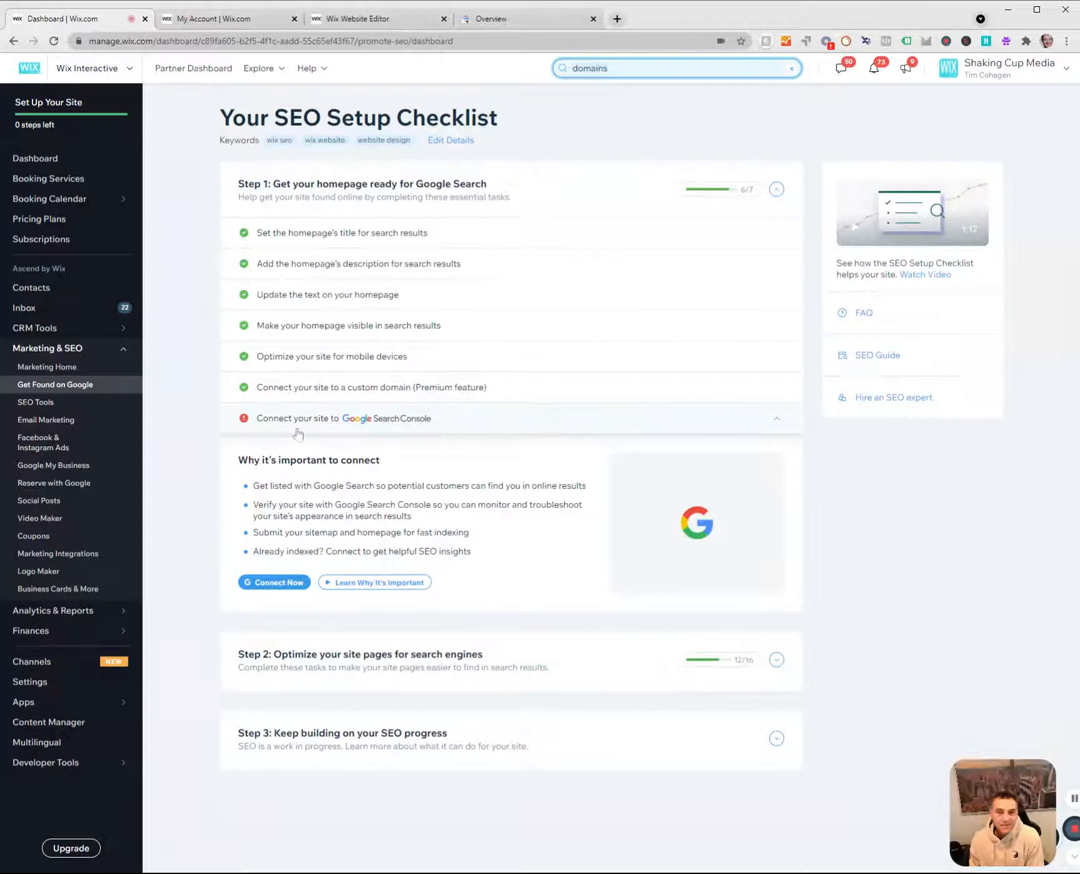
{"action": "left_click", "coordinate": [282, 584]}
{"action": "left_click", "coordinate": [639, 513]}
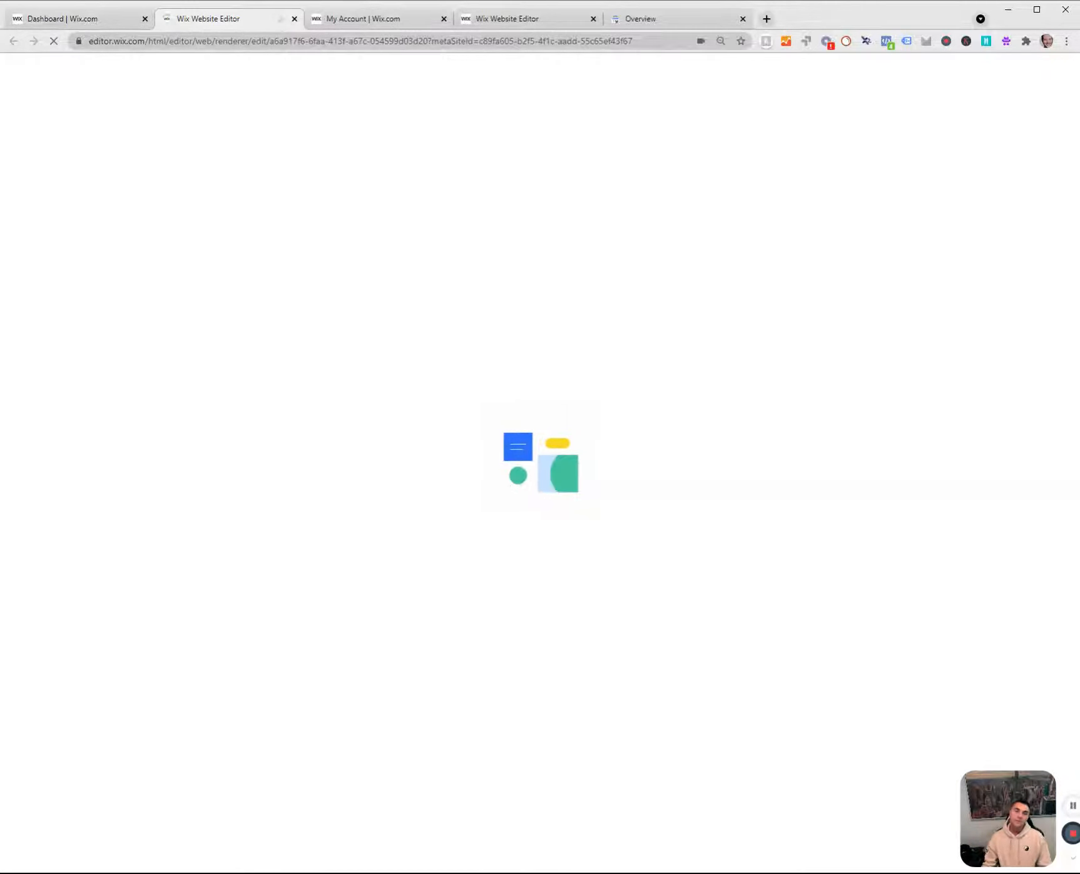
{"action": "left_click", "coordinate": [75, 20]}
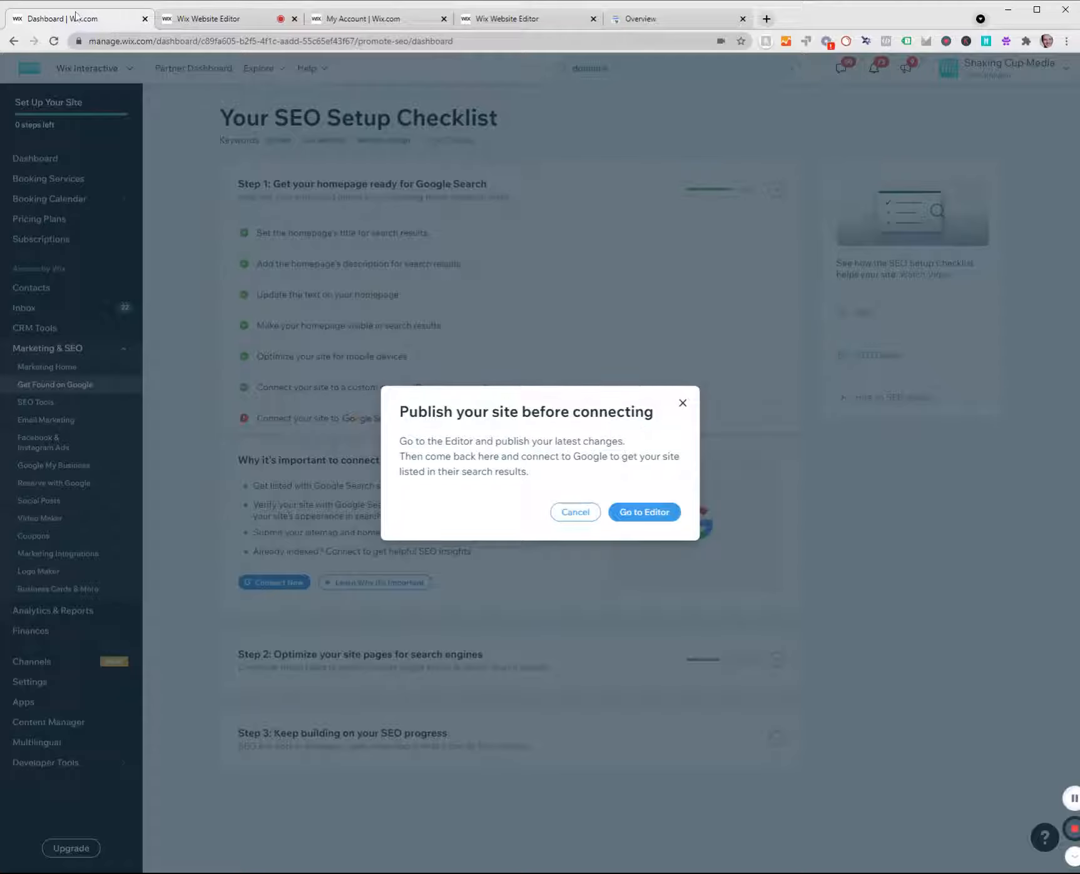
{"action": "left_click", "coordinate": [157, 166]}
{"action": "left_click", "coordinate": [286, 585]}
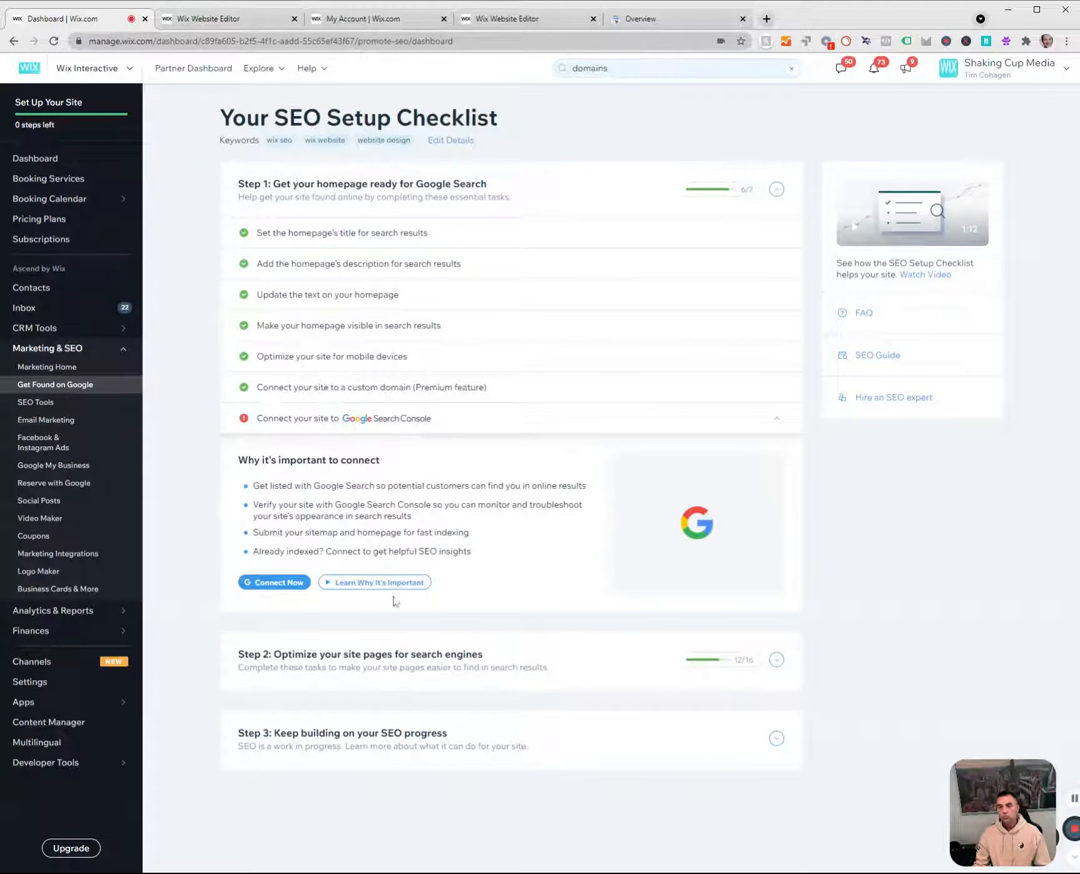
Check the newly opened Editor, then return to the checklist and read the sitemap and homepage submission benefit of connecting to Search Console.
{"action": "left_click", "coordinate": [254, 24]}
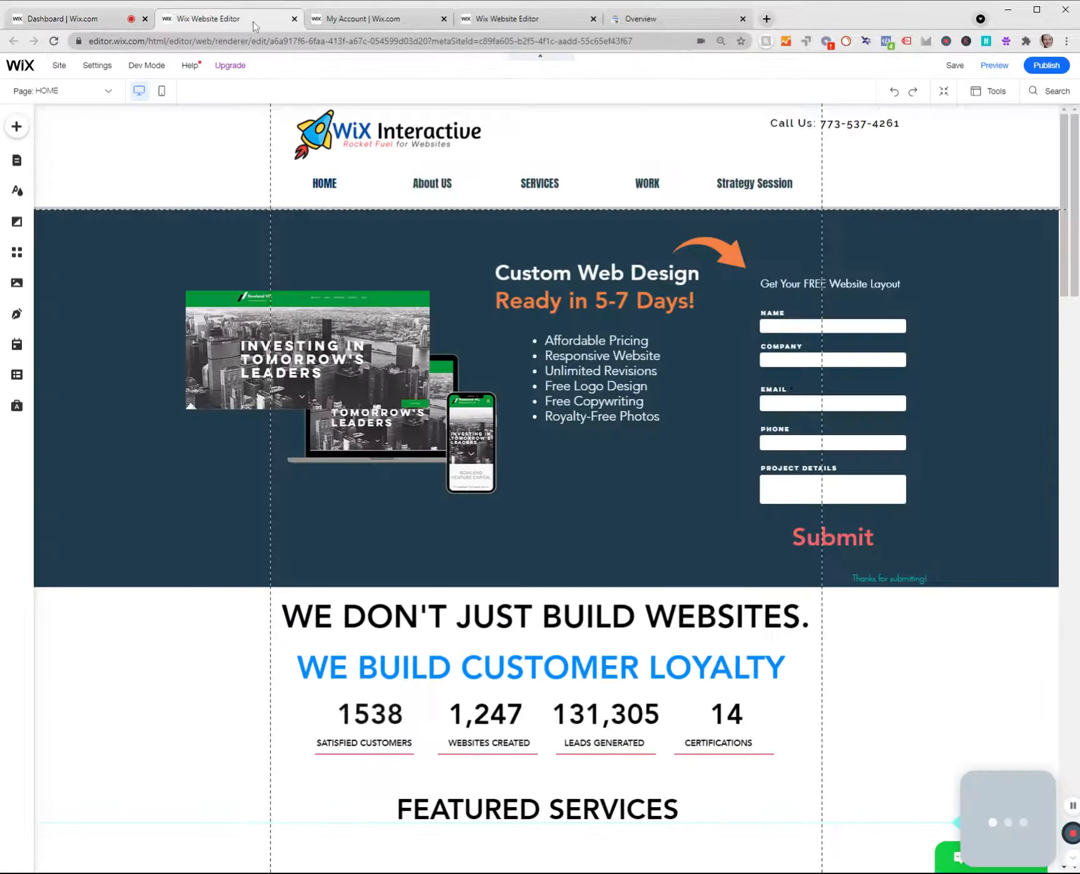
{"action": "left_click", "coordinate": [105, 24]}
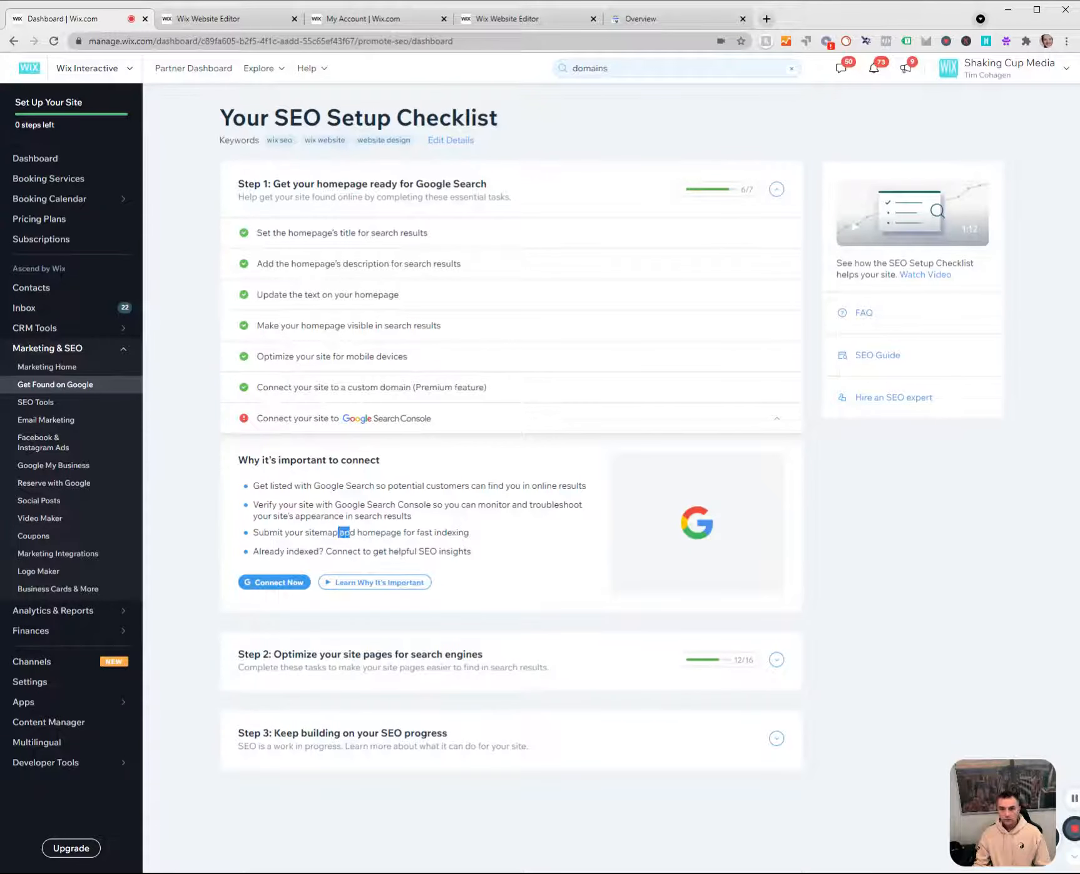
{"action": "left_click_drag", "start_coordinate": [348, 533], "coordinate": [486, 533]}
{"action": "left_click_drag", "start_coordinate": [391, 533], "coordinate": [489, 535]}
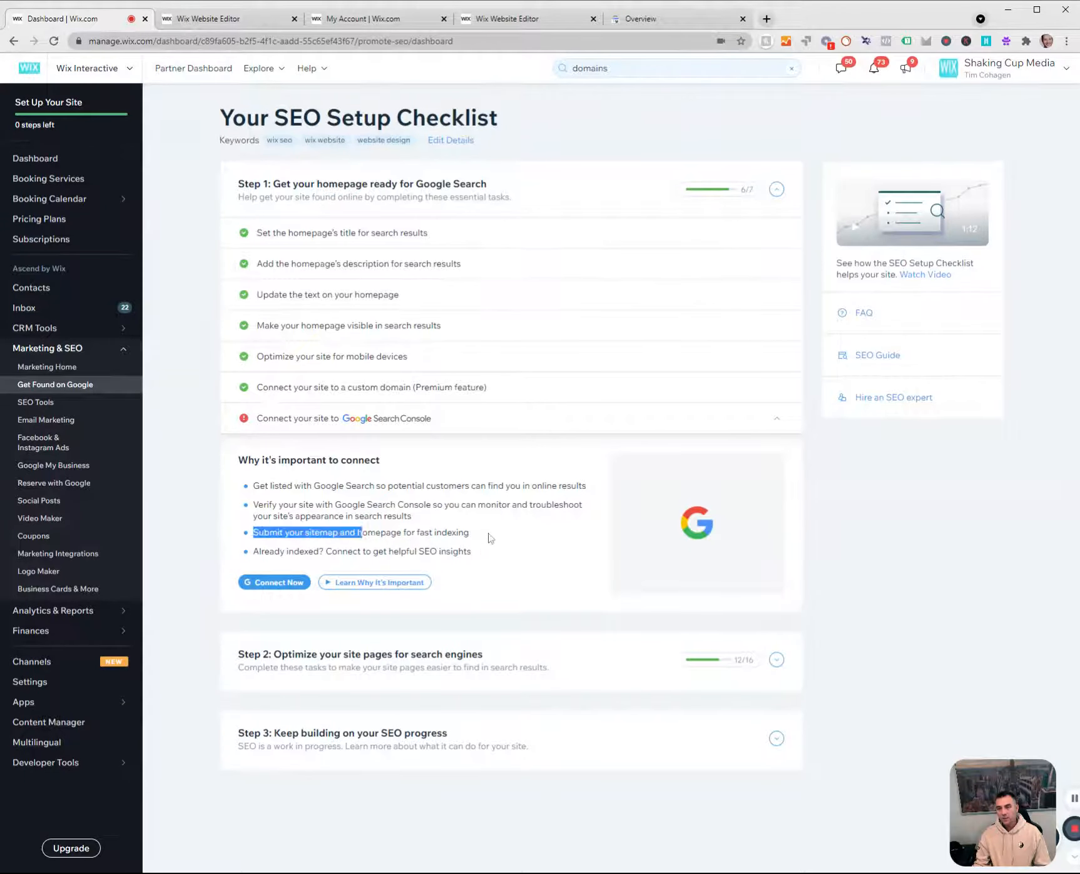
{"action": "left_click", "coordinate": [378, 544]}
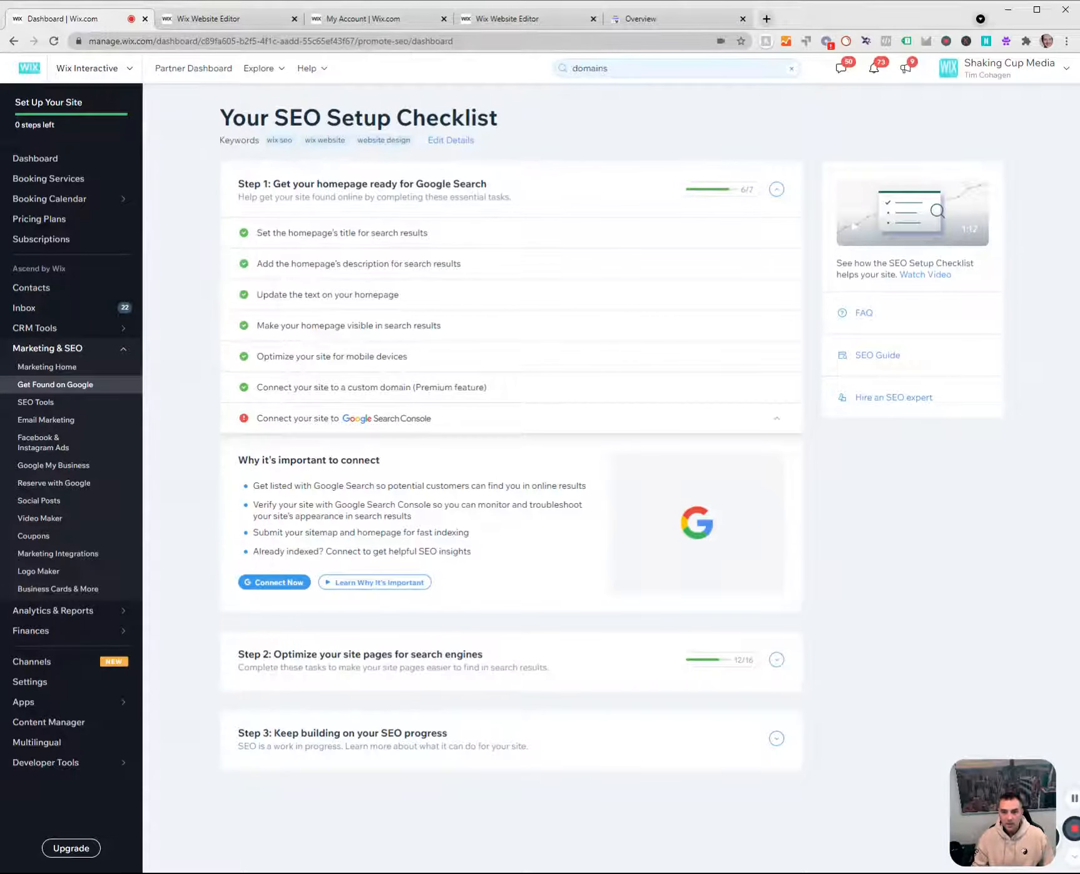
Expand Step 2 of the SEO checklist and open the task for adding the About US page's meta description.
{"action": "left_click", "coordinate": [43, 386]}
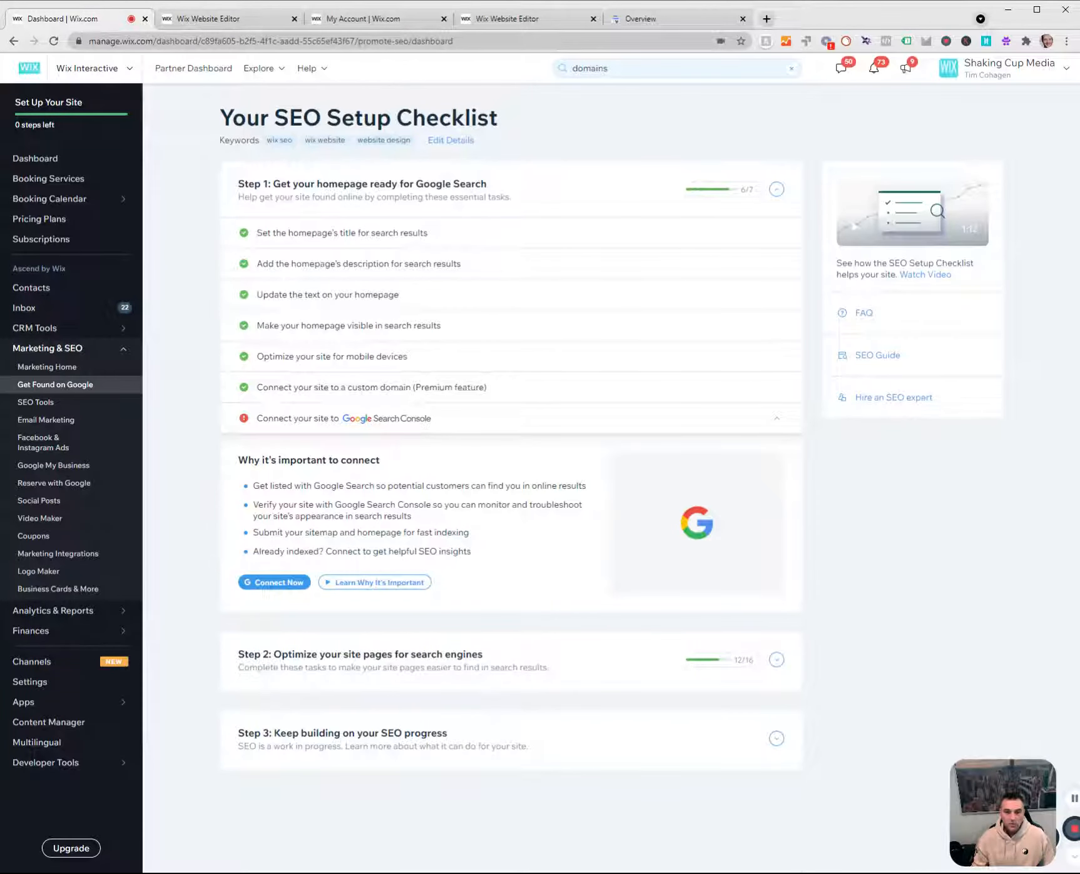
{"action": "left_click", "coordinate": [322, 663]}
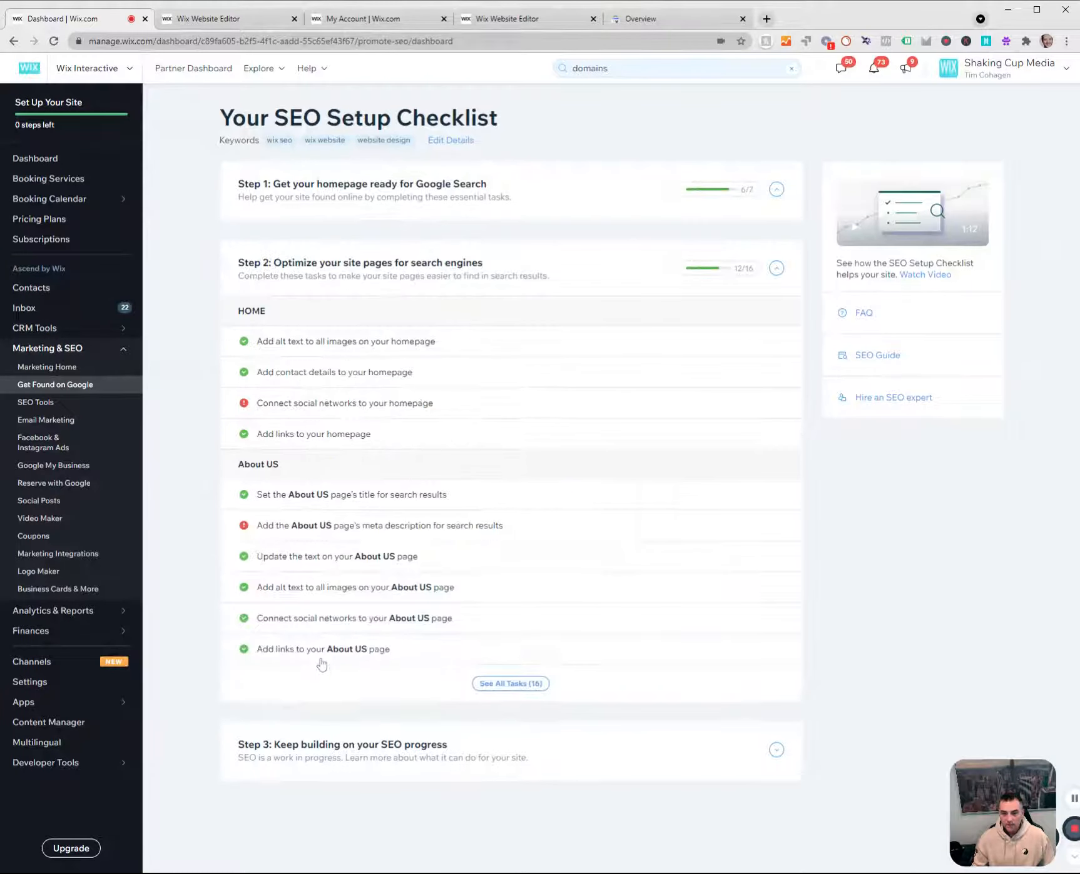
{"action": "mouse_move", "coordinate": [297, 538]}
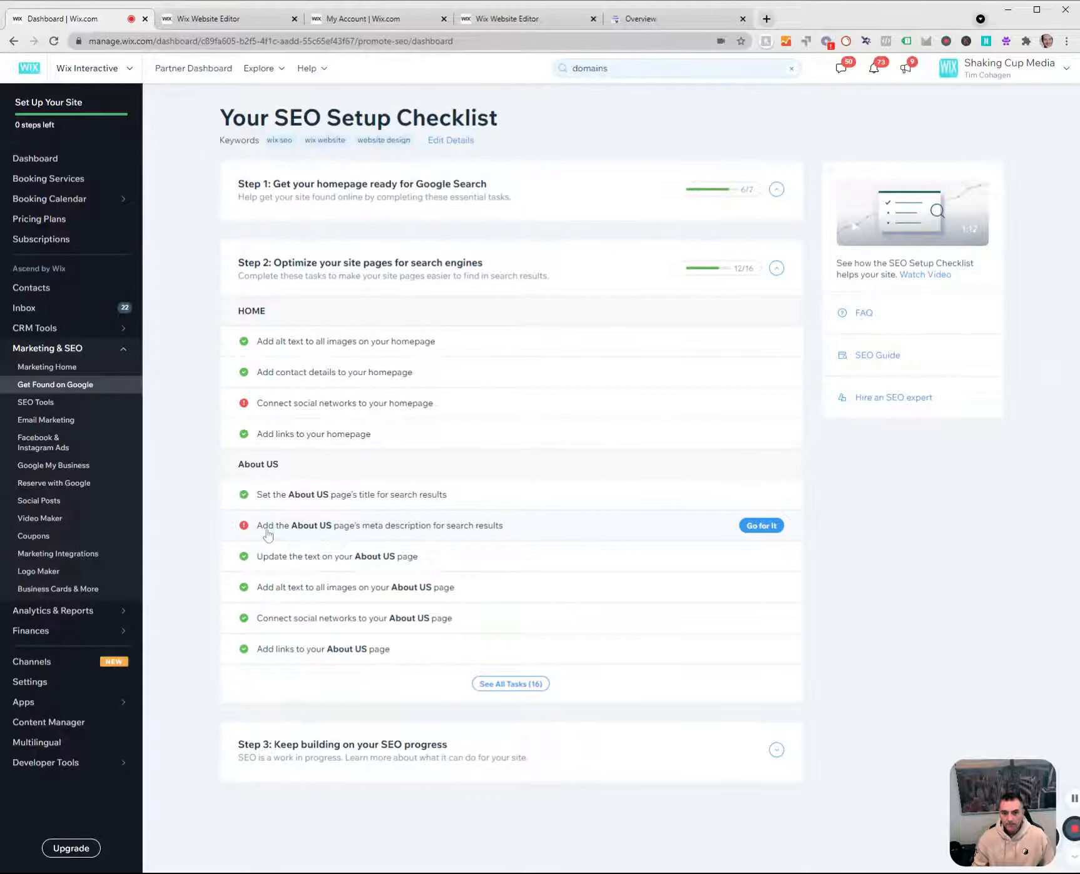
{"action": "left_click", "coordinate": [351, 532]}
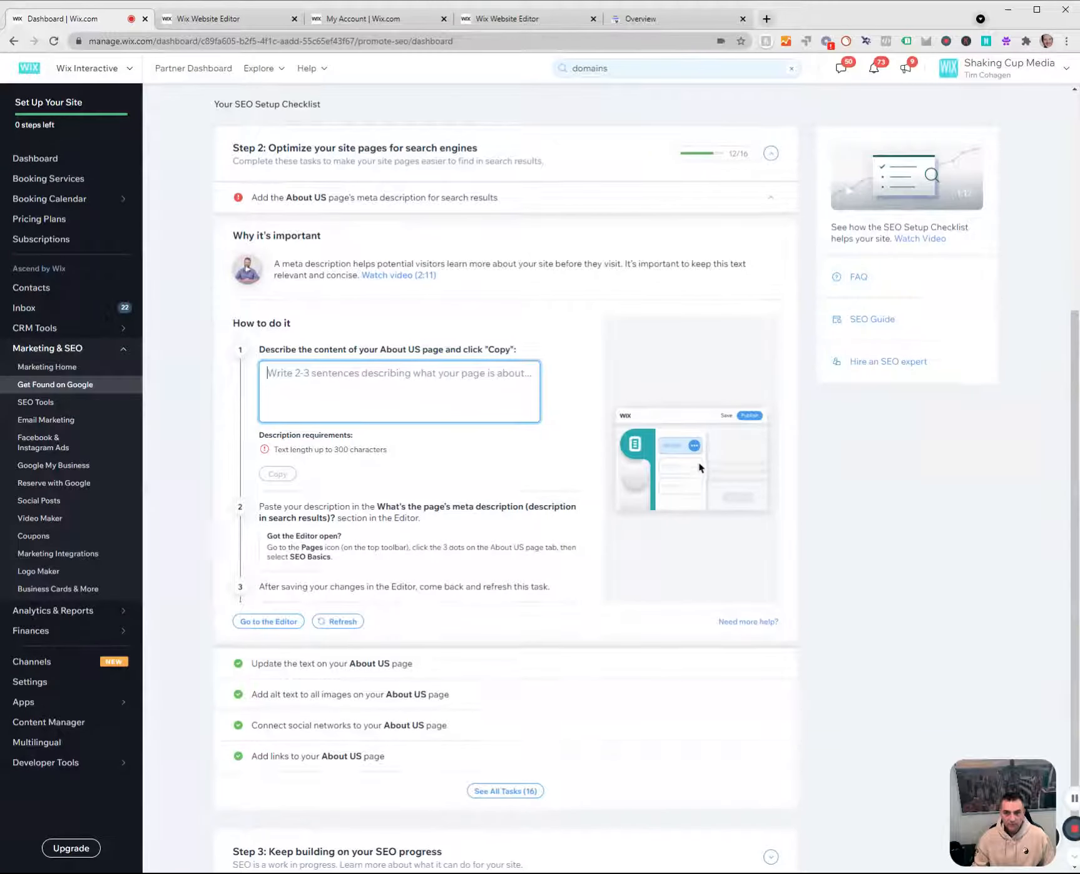
Go through the open browser pages and close the duplicate Wix Editor showing the HOME page's Advanced SEO settings.
{"action": "left_click", "coordinate": [232, 17]}
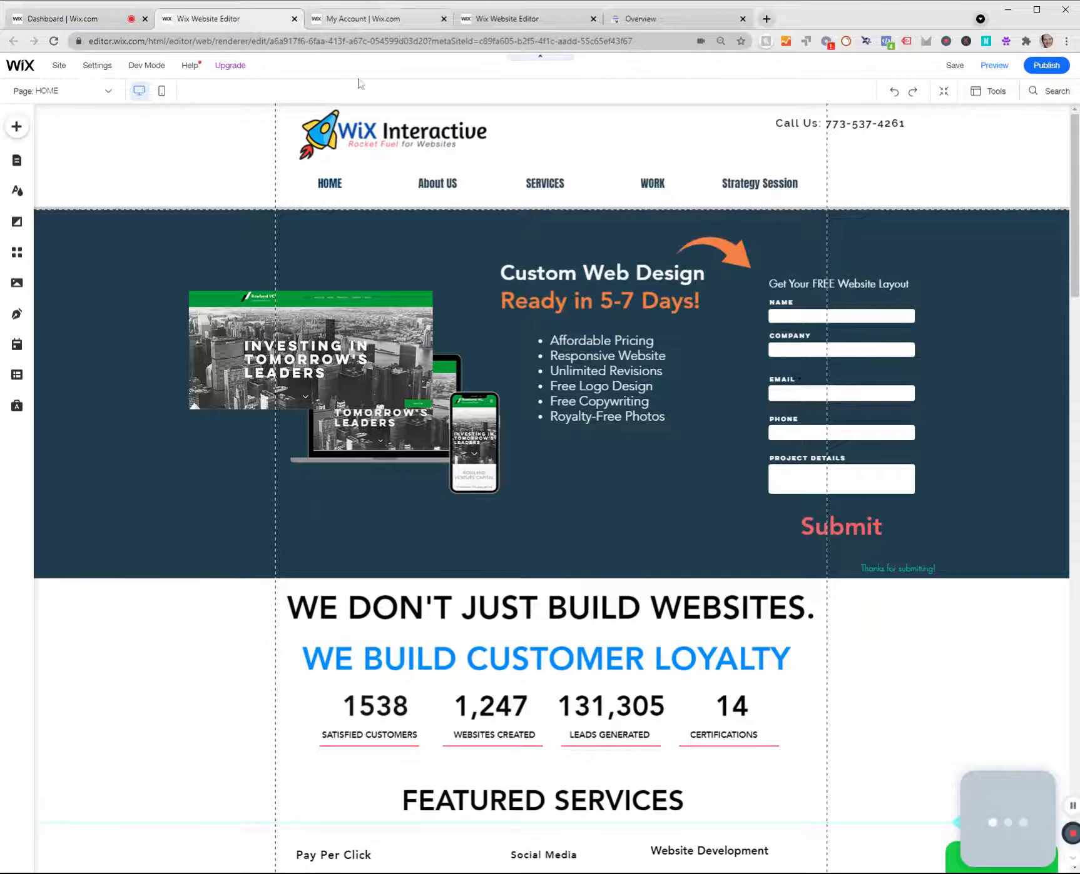
{"action": "left_click", "coordinate": [342, 14]}
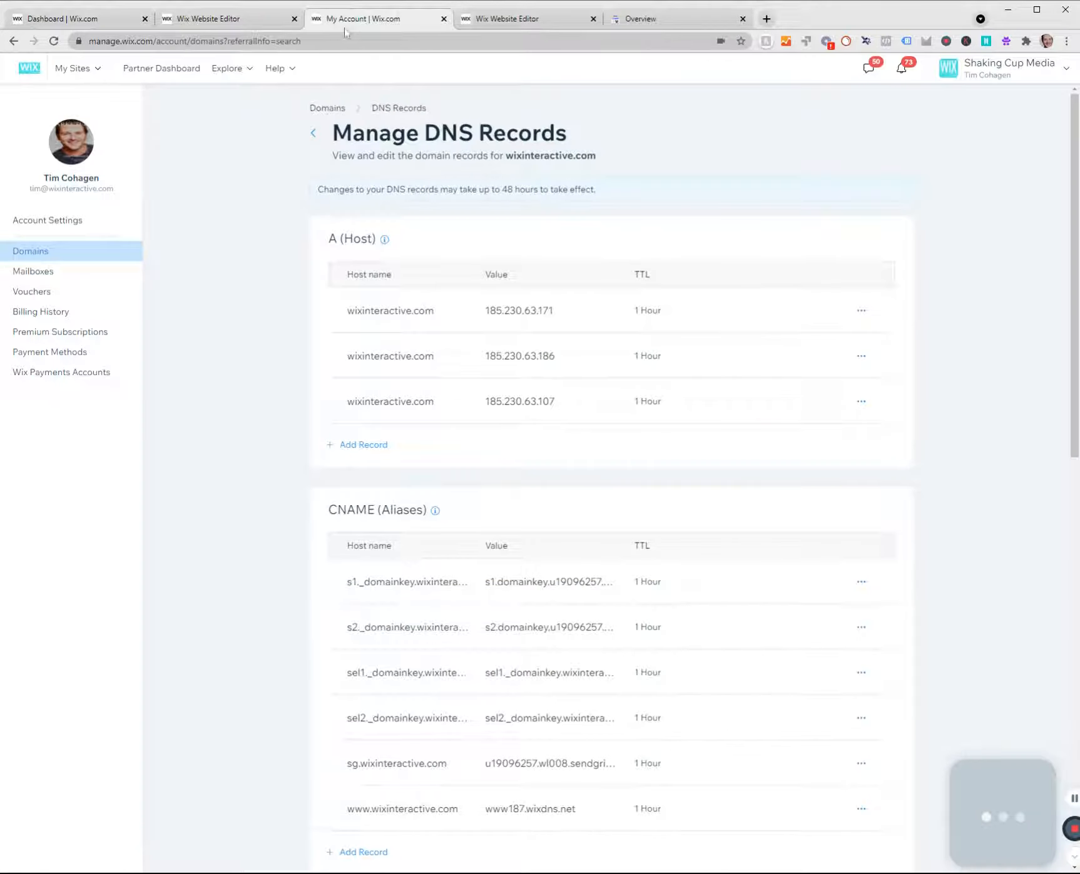
{"action": "left_click", "coordinate": [520, 18]}
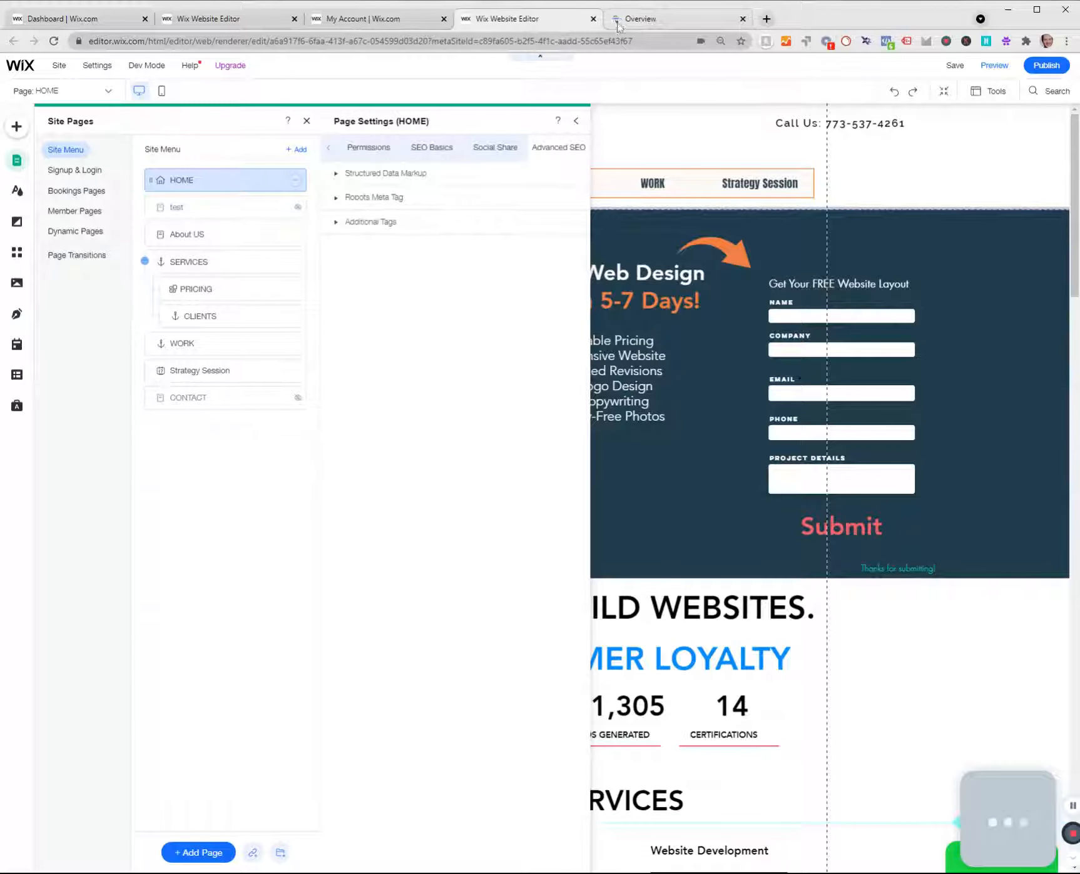
{"action": "left_click", "coordinate": [593, 18]}
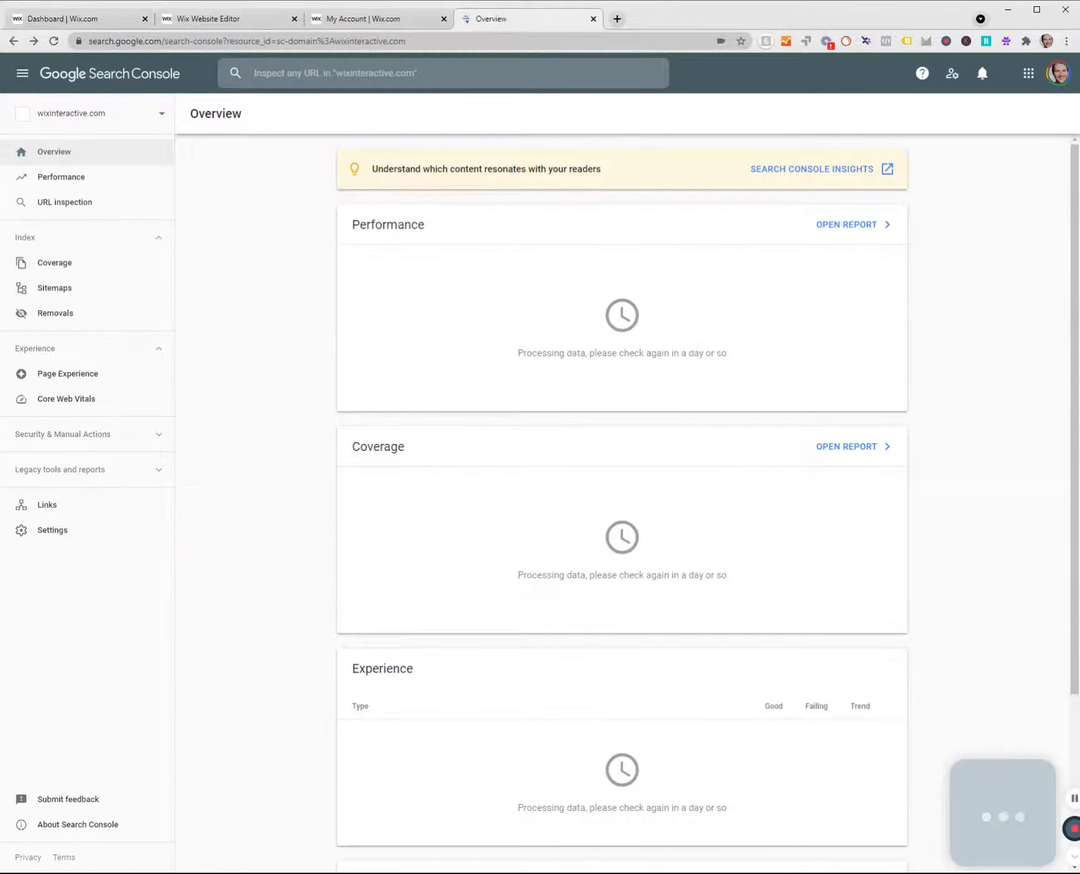
Load wixinteractive.com in place of Search Console and copy the paragraph starting "At Wix Interactive, we are focused" from its About US page.
{"action": "left_click", "coordinate": [366, 42]}
{"action": "type", "text": "wi"}
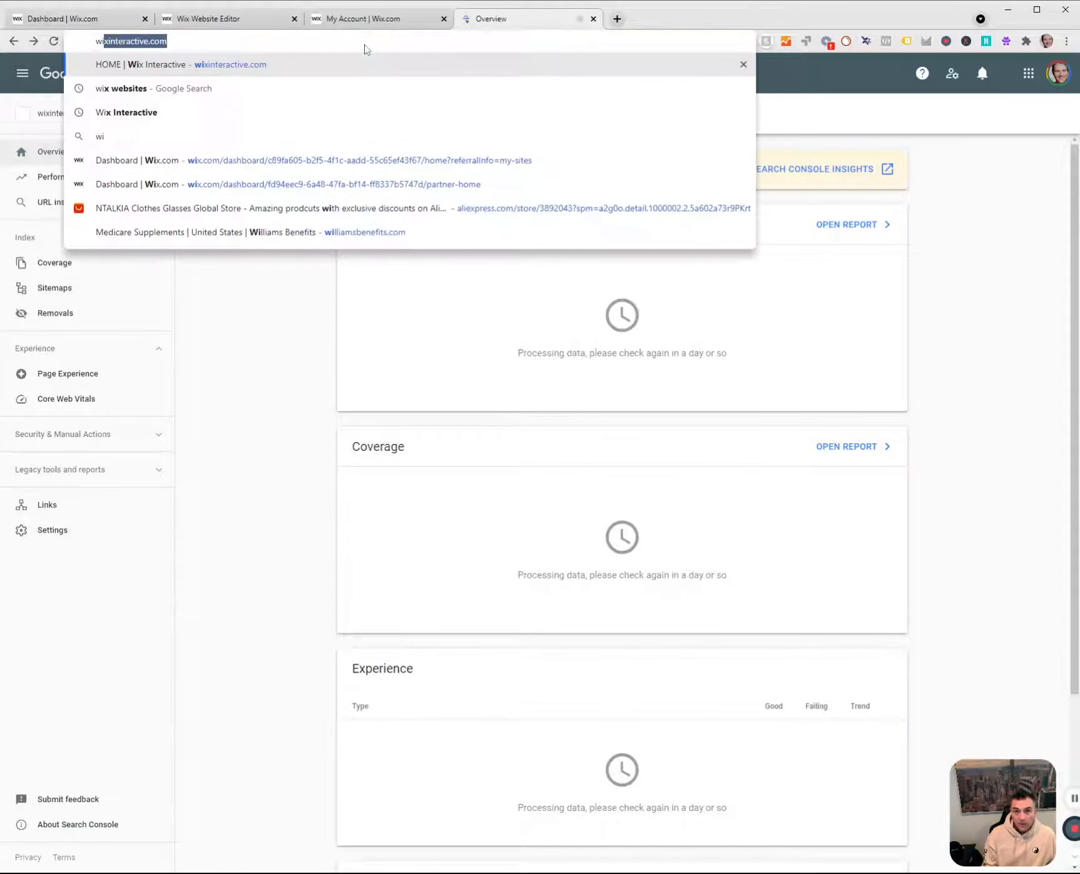
{"action": "key", "text": "Return"}
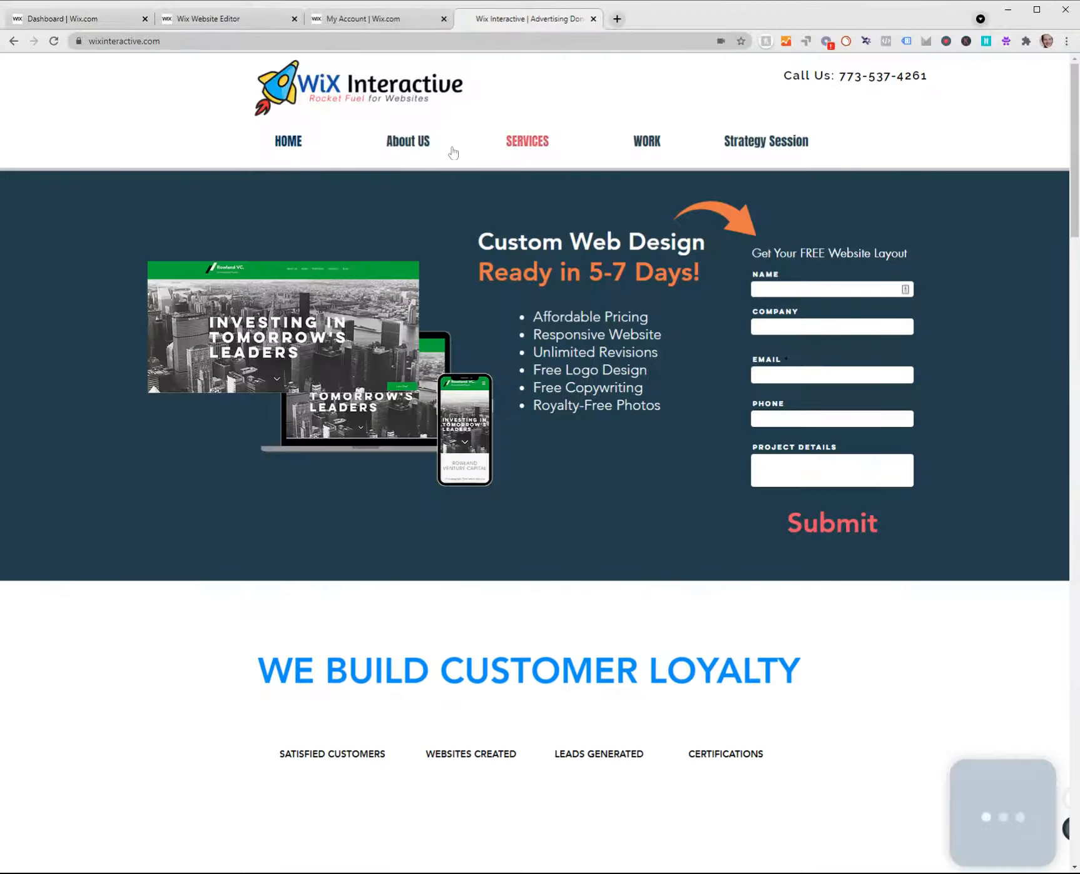
{"action": "left_click", "coordinate": [416, 149]}
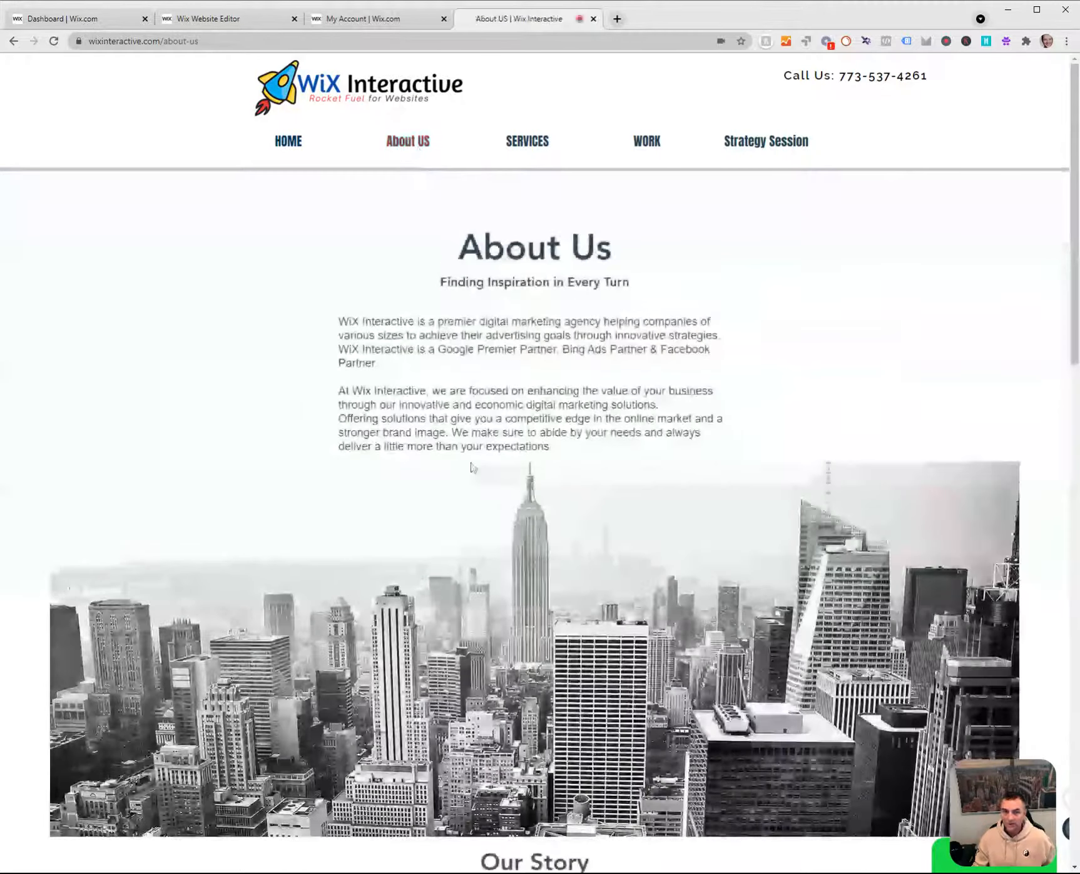
{"action": "left_click_drag", "start_coordinate": [340, 389], "coordinate": [591, 457]}
{"action": "key", "text": "ctrl+c"}
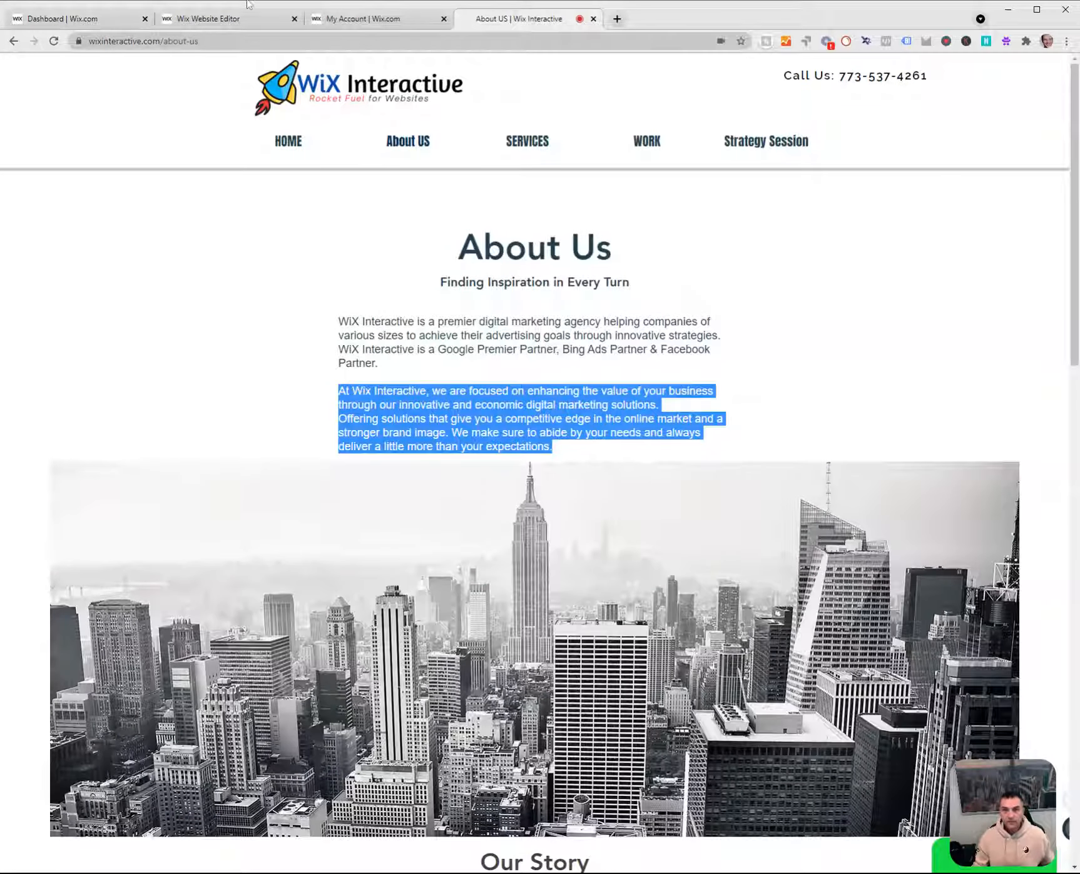
Paste the paragraph as the About US description in the checklist task, remove its last sentence starting "We make sure", and copy the shortened description.
{"action": "left_click", "coordinate": [107, 28]}
{"action": "key", "text": "ctrl+v"}
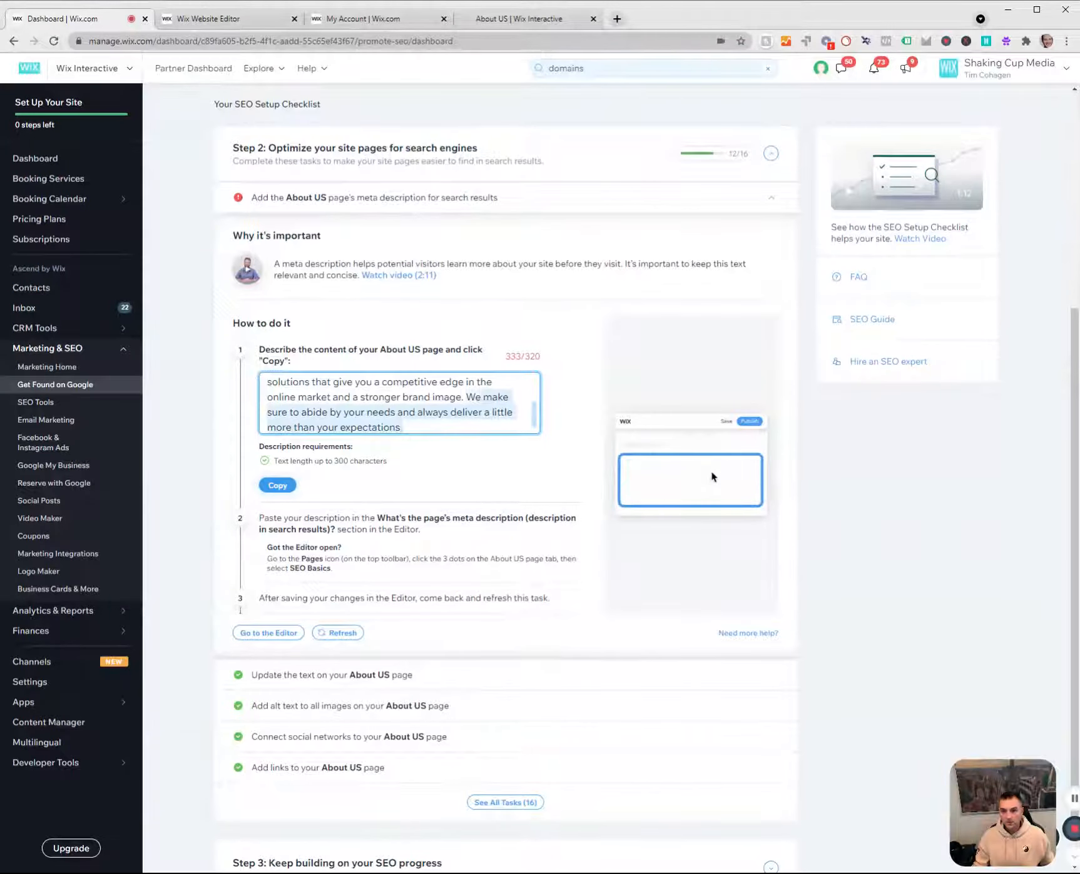
{"action": "key", "text": "BackSpace"}
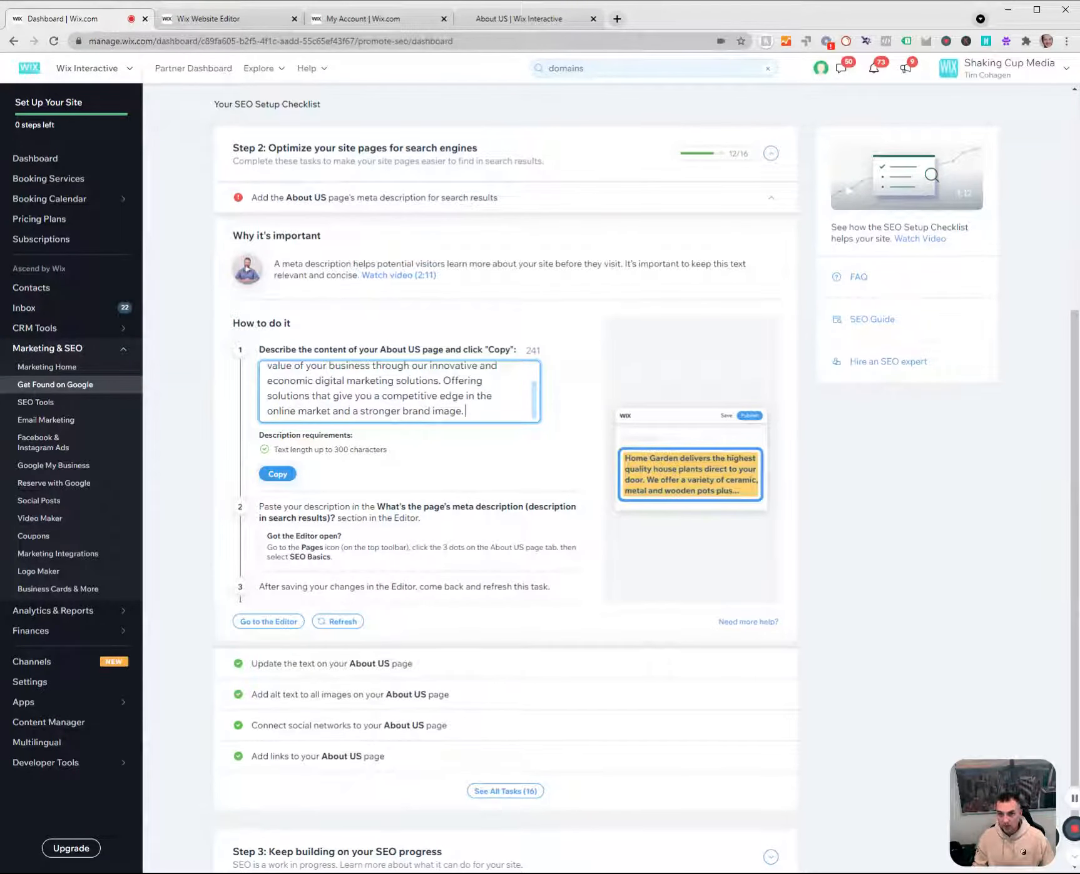
{"action": "scroll", "coordinate": [290, 645], "scroll_direction": "up", "scroll_amount": 1}
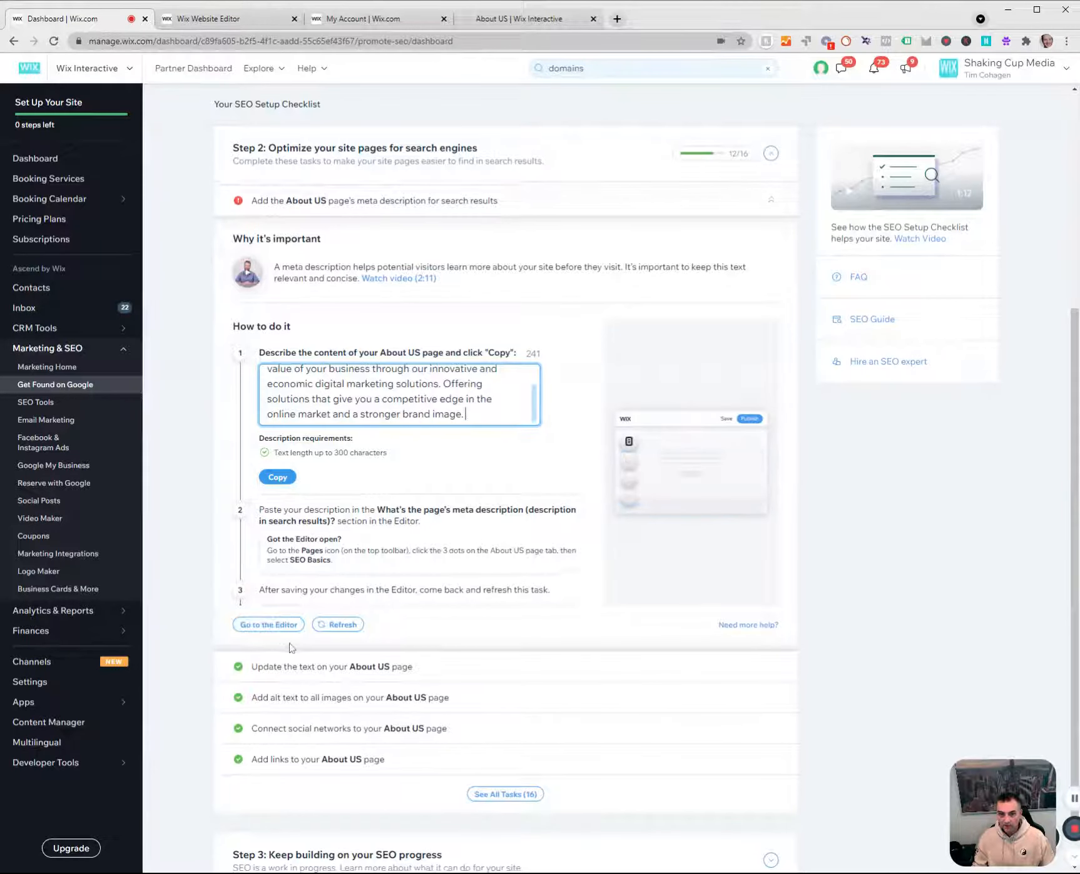
{"action": "scroll", "coordinate": [348, 661], "scroll_direction": "down", "scroll_amount": 1}
{"action": "left_click", "coordinate": [279, 475]}
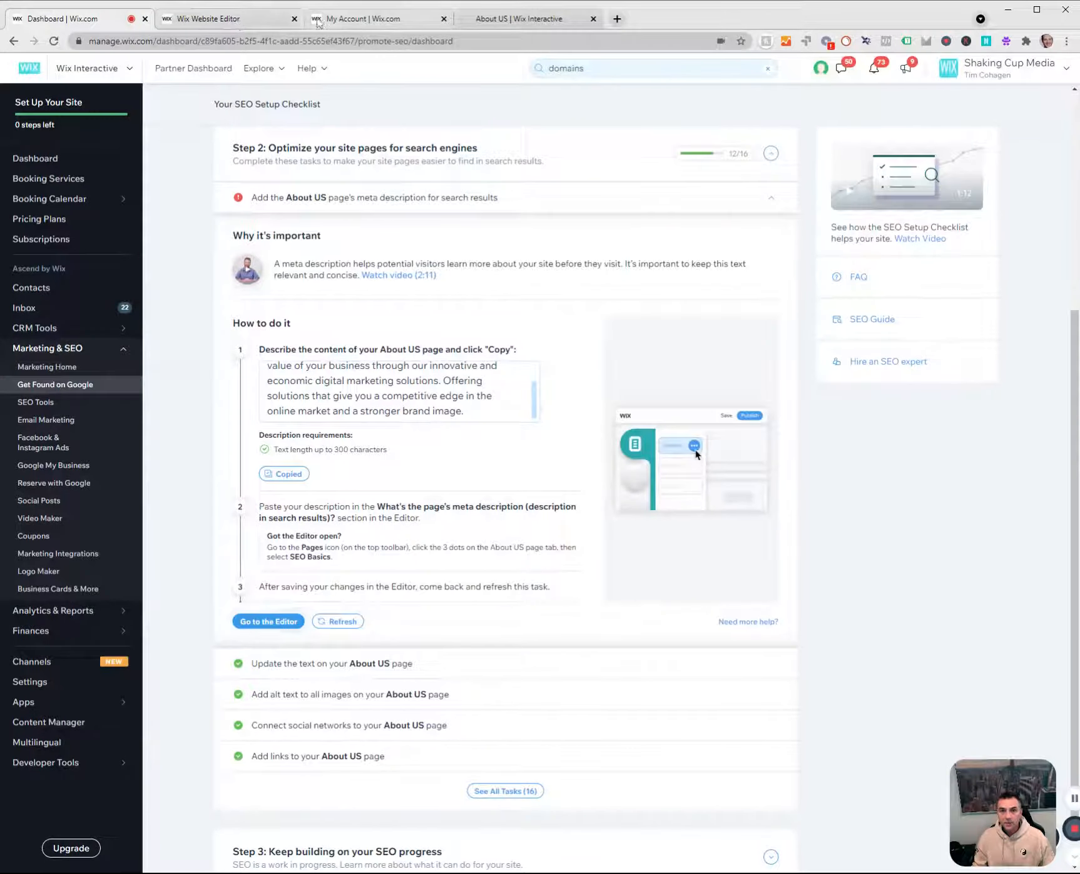
Open the About US page's SEO Basics in the Wix Editor and paste the copied description as its meta description.
{"action": "left_click", "coordinate": [244, 24]}
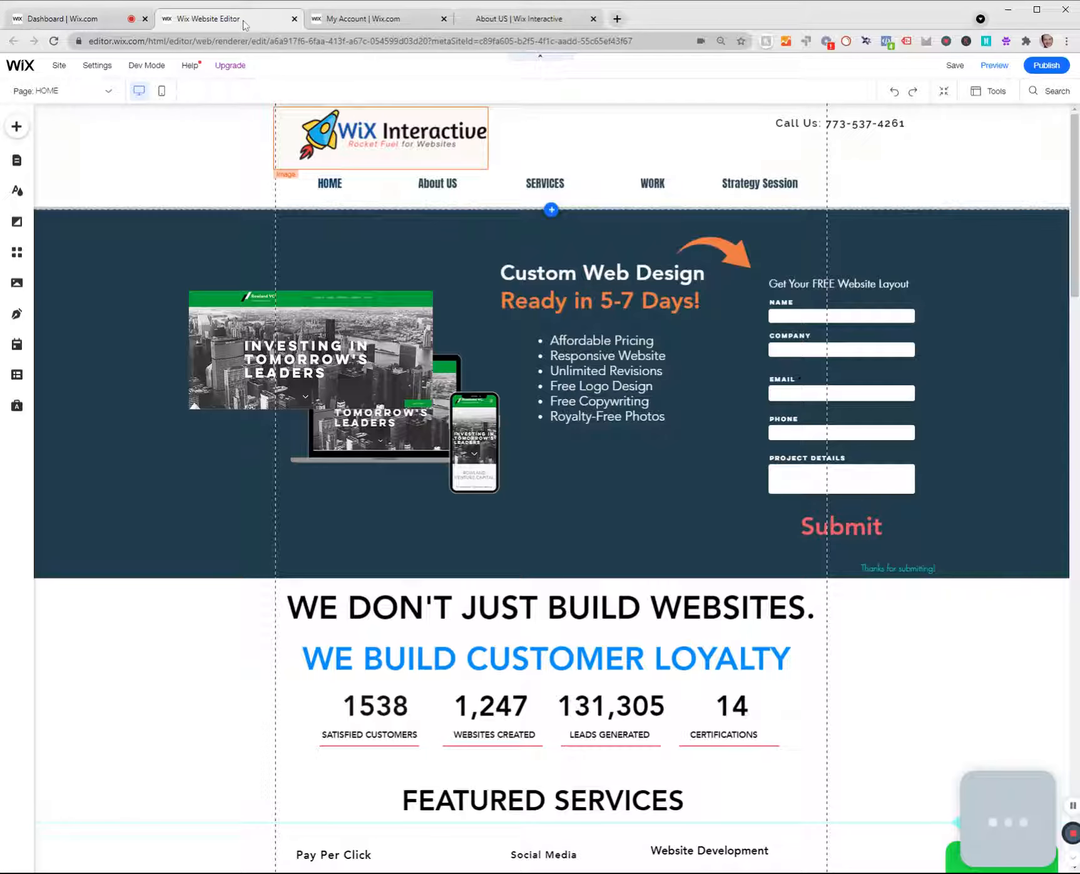
{"action": "left_click", "coordinate": [17, 160]}
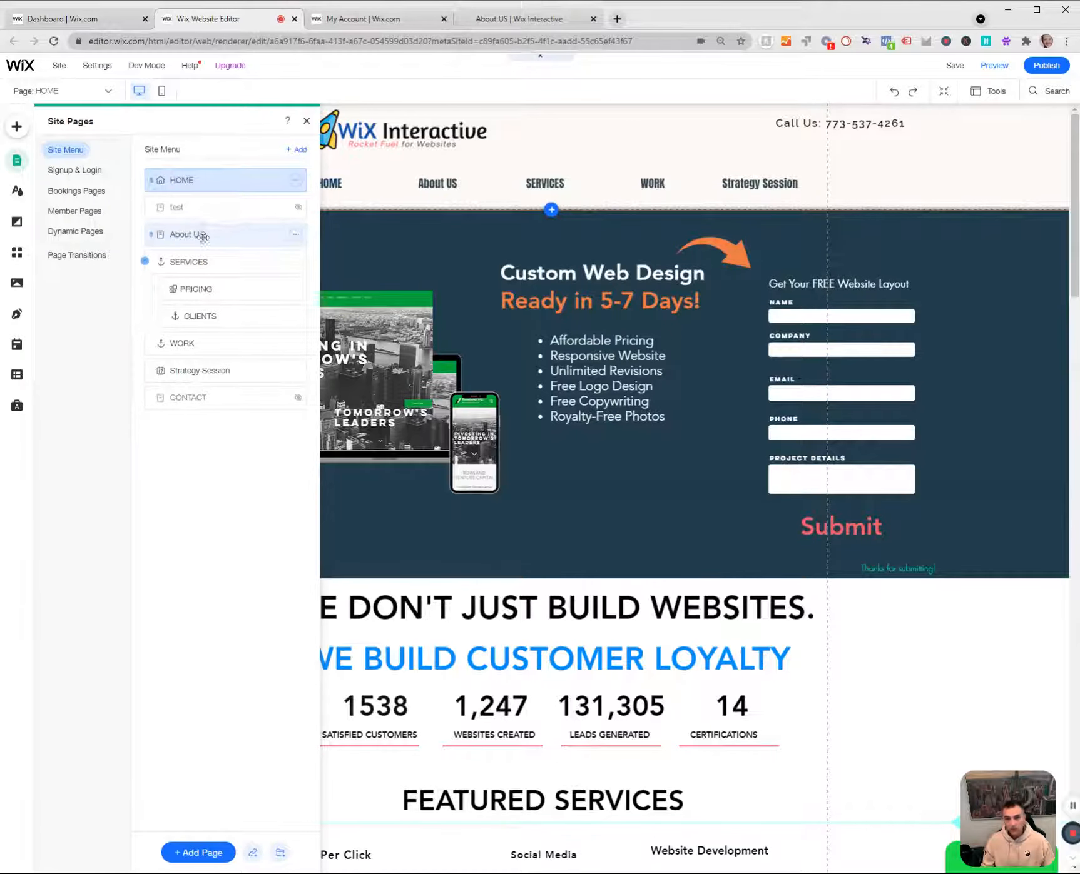
{"action": "left_click", "coordinate": [296, 235]}
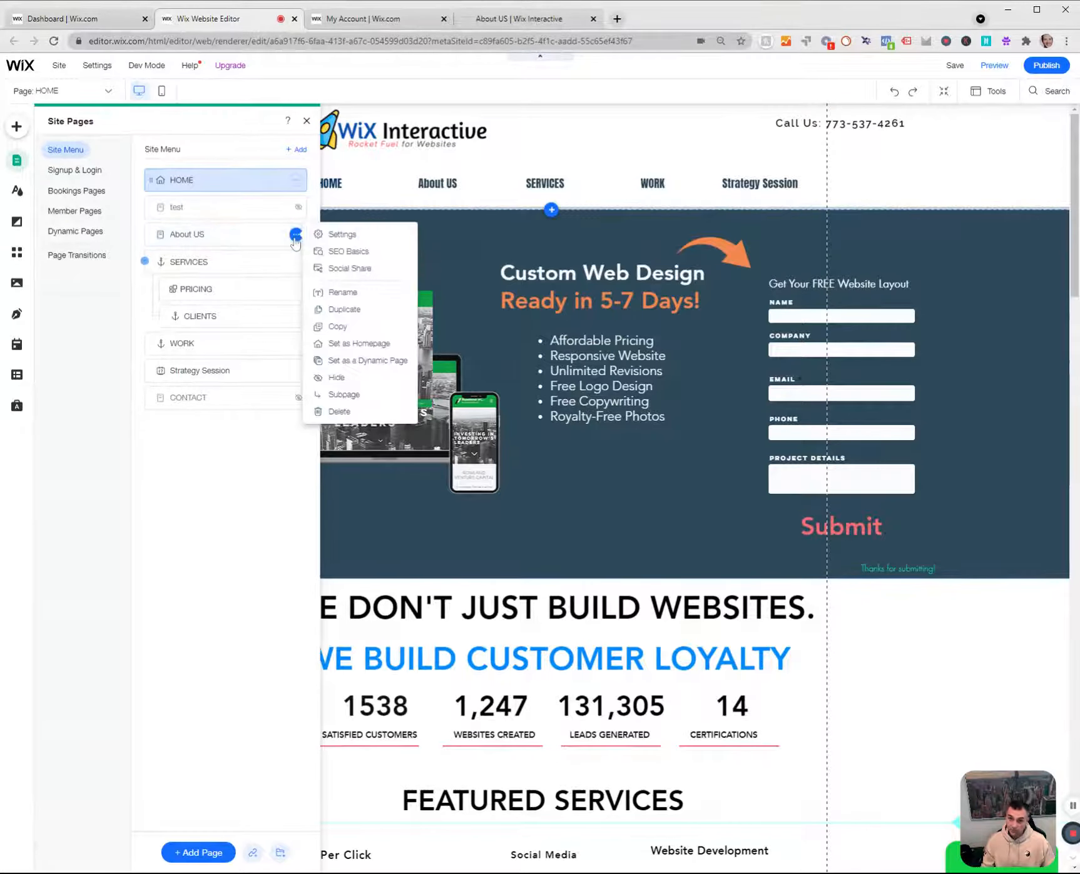
{"action": "left_click", "coordinate": [348, 252]}
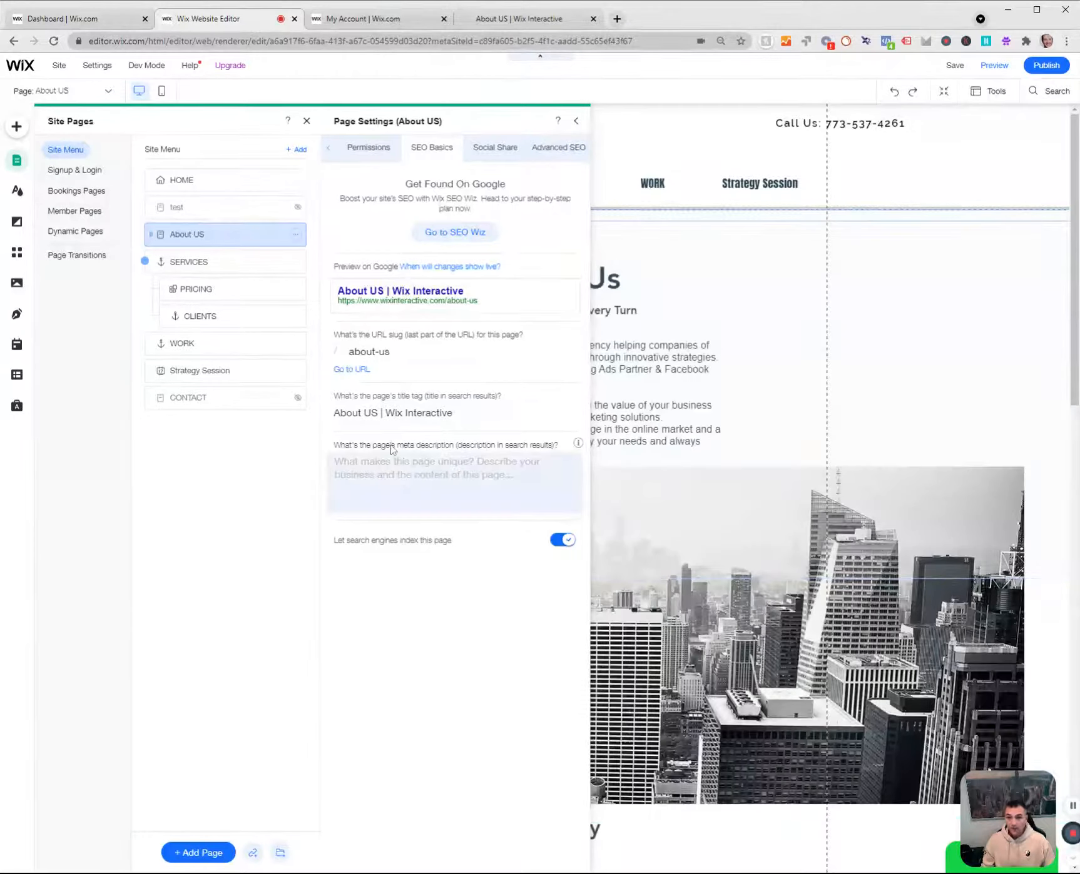
{"action": "left_click", "coordinate": [397, 478]}
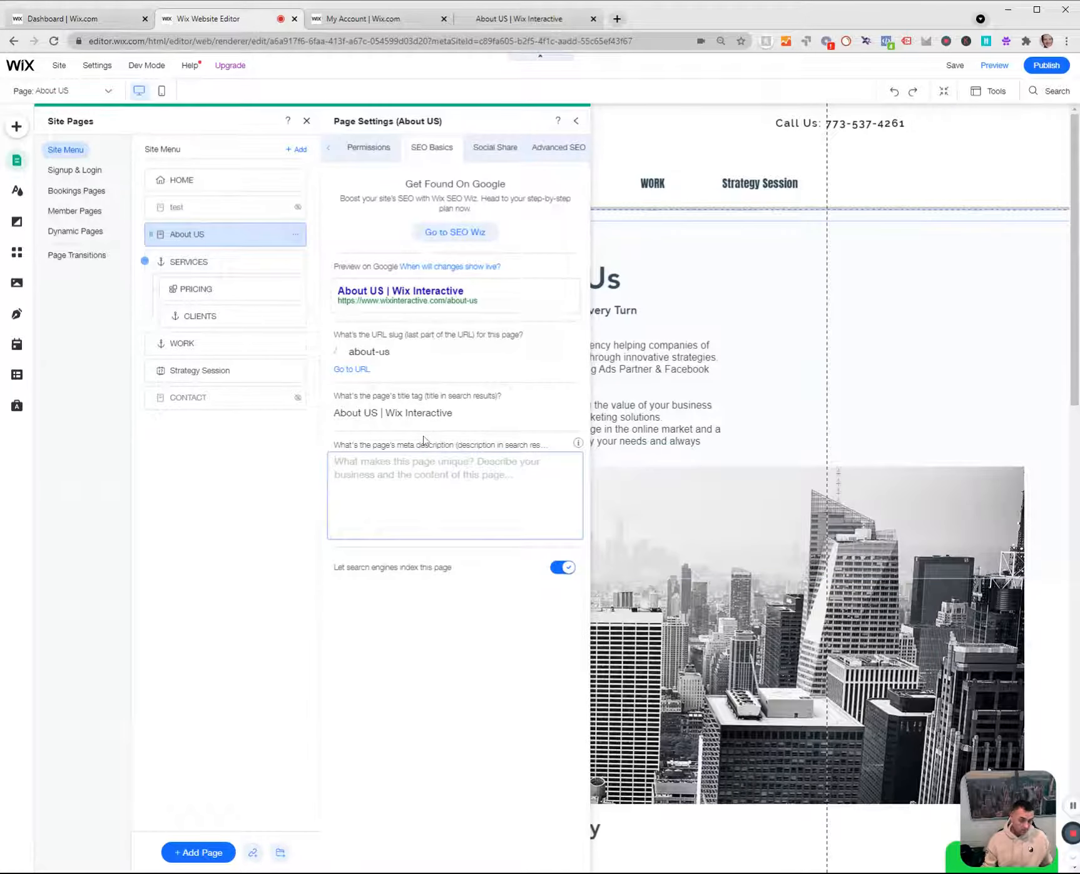
{"action": "type", "text": "At Wix Interactive, we are focused on enhancing the value of your business through our innovative and economic digital marketing solutions. Offering solutions that give you a competitive edge in the online market and a stronger brand image."}
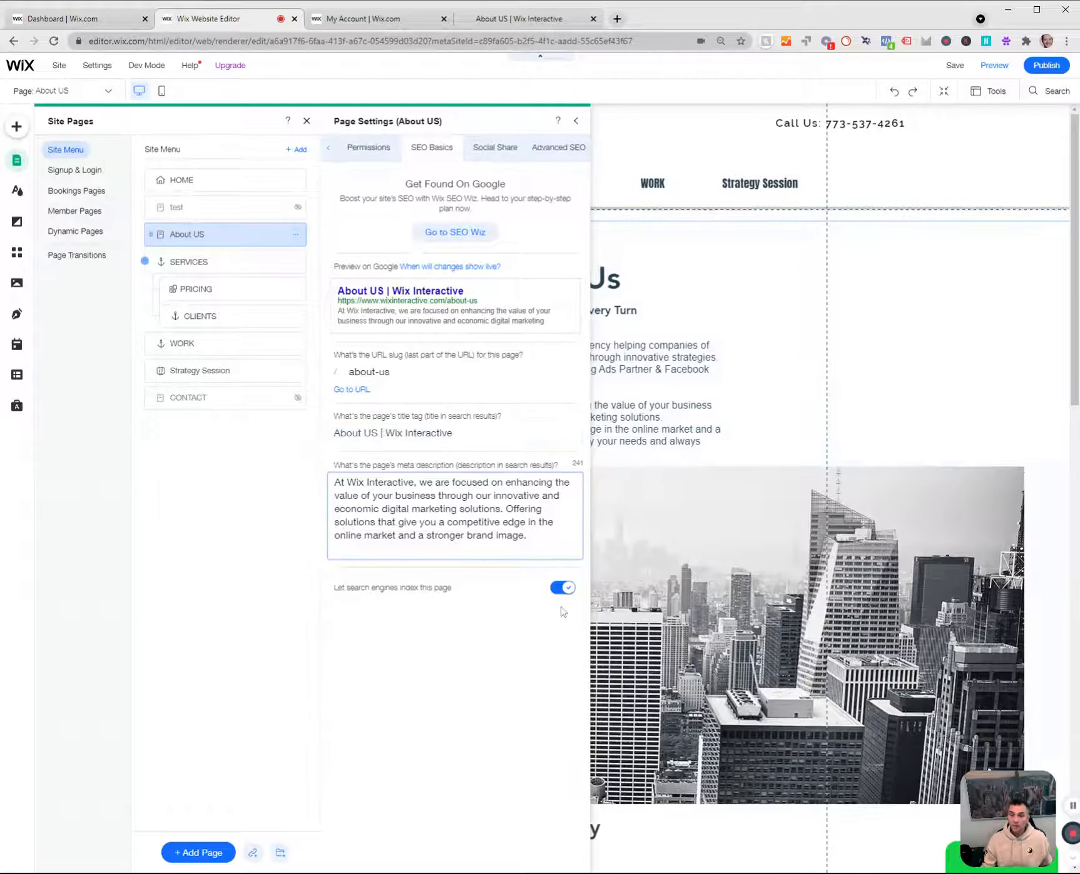
Publish the site and refresh the About US meta description task in the SEO checklist.
{"action": "left_click", "coordinate": [1046, 66]}
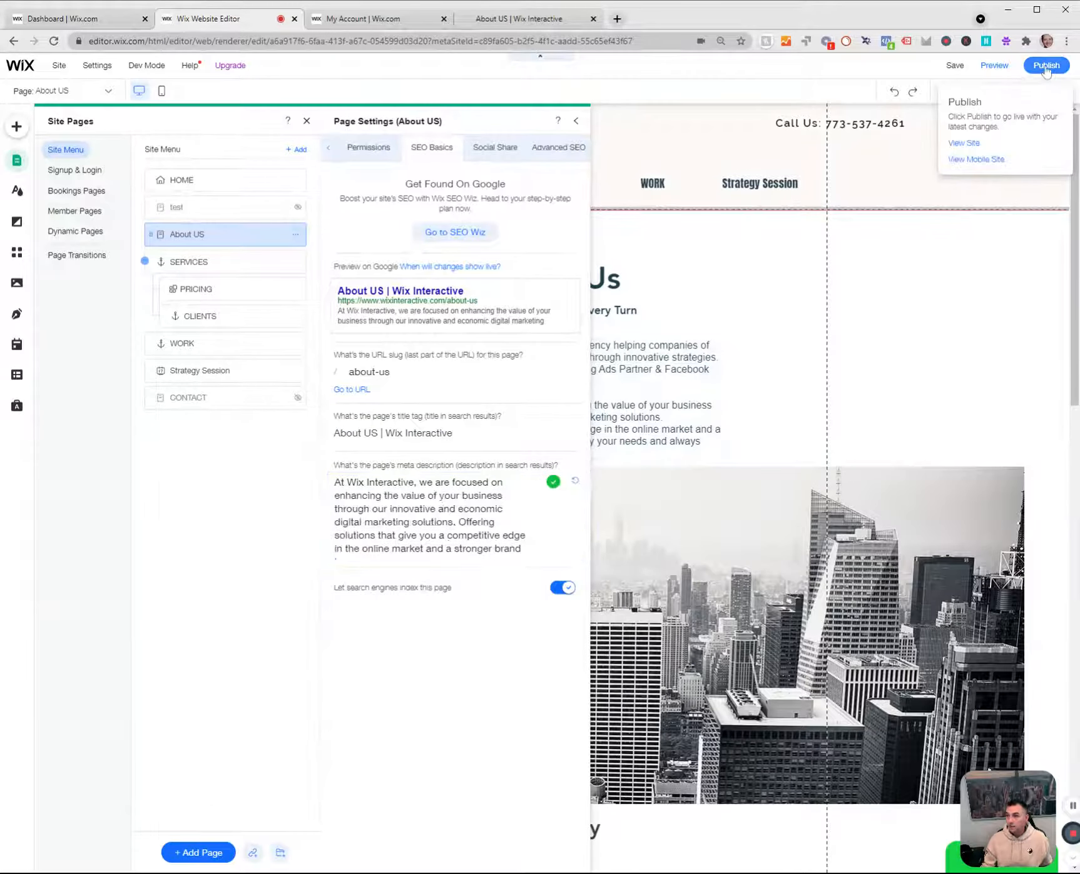
{"action": "left_click", "coordinate": [104, 15]}
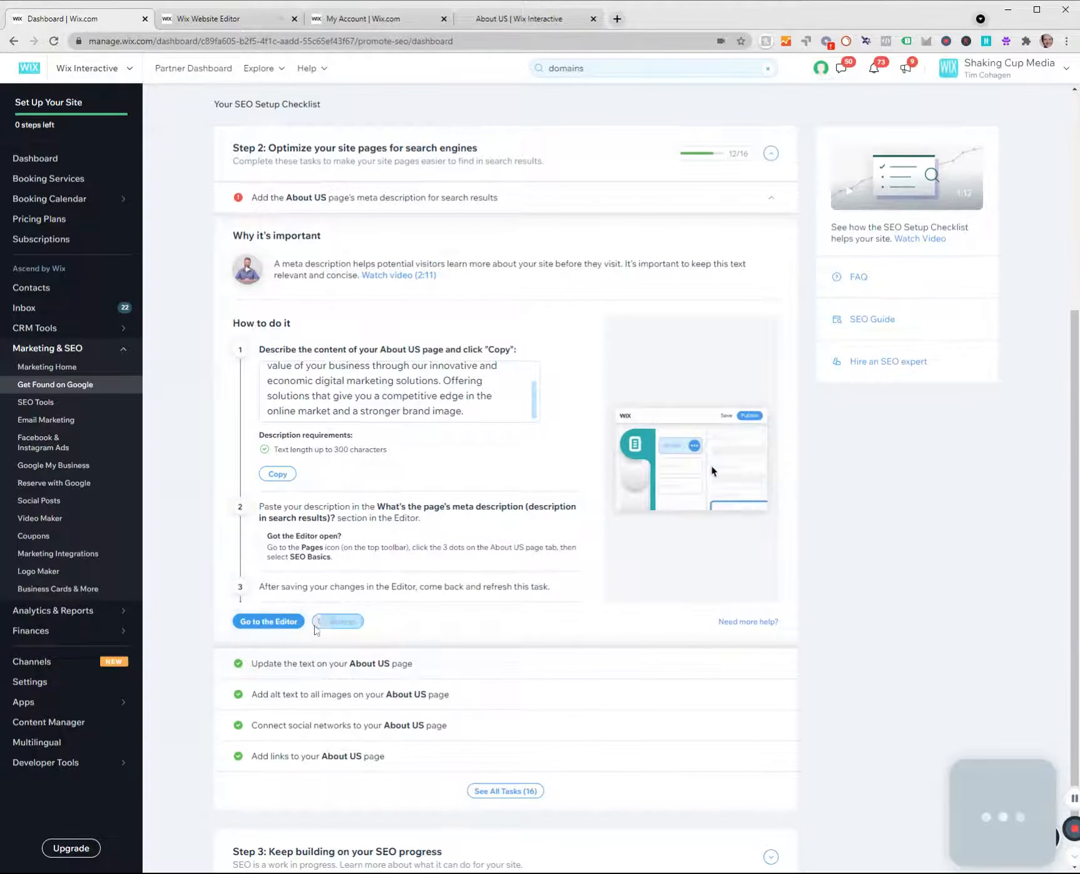
{"action": "left_click", "coordinate": [338, 622]}
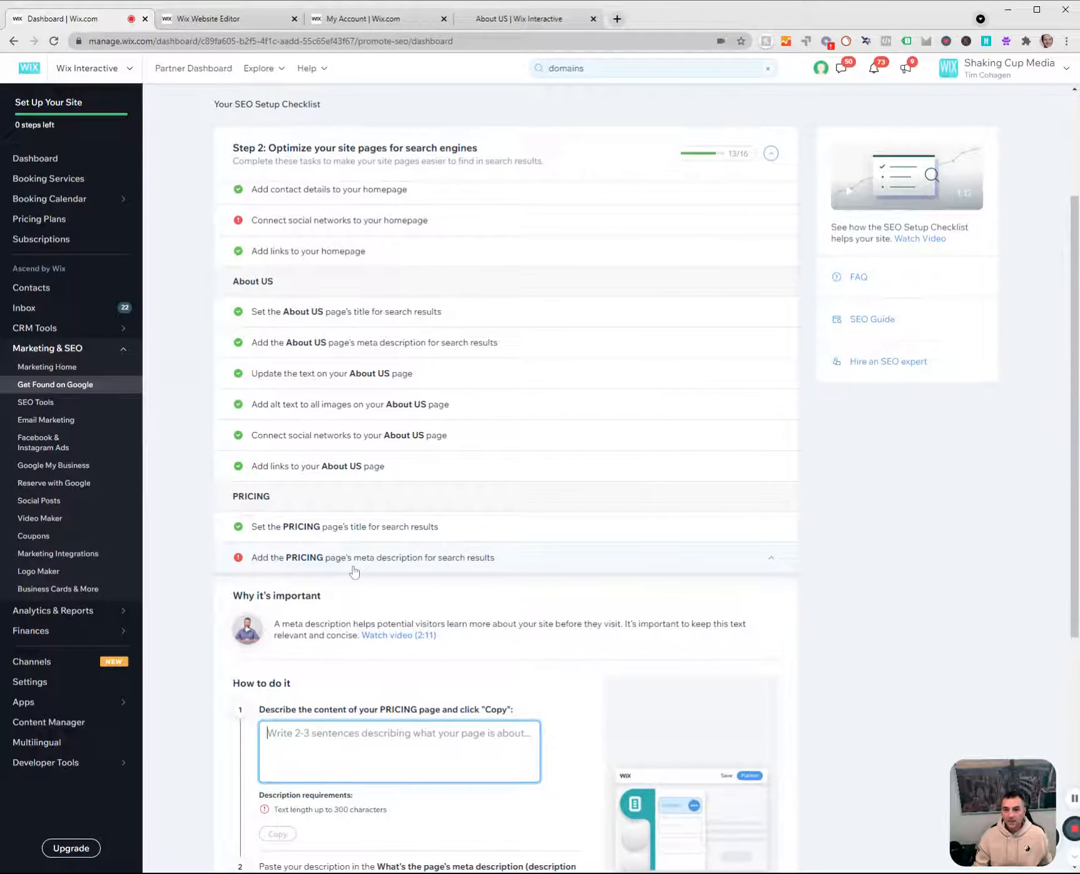
Review the open Step 2 tasks for the PRICING meta description and homepage social networks, plus the Step 3 suggestions.
{"action": "scroll", "coordinate": [266, 553], "scroll_direction": "down", "scroll_amount": 6}
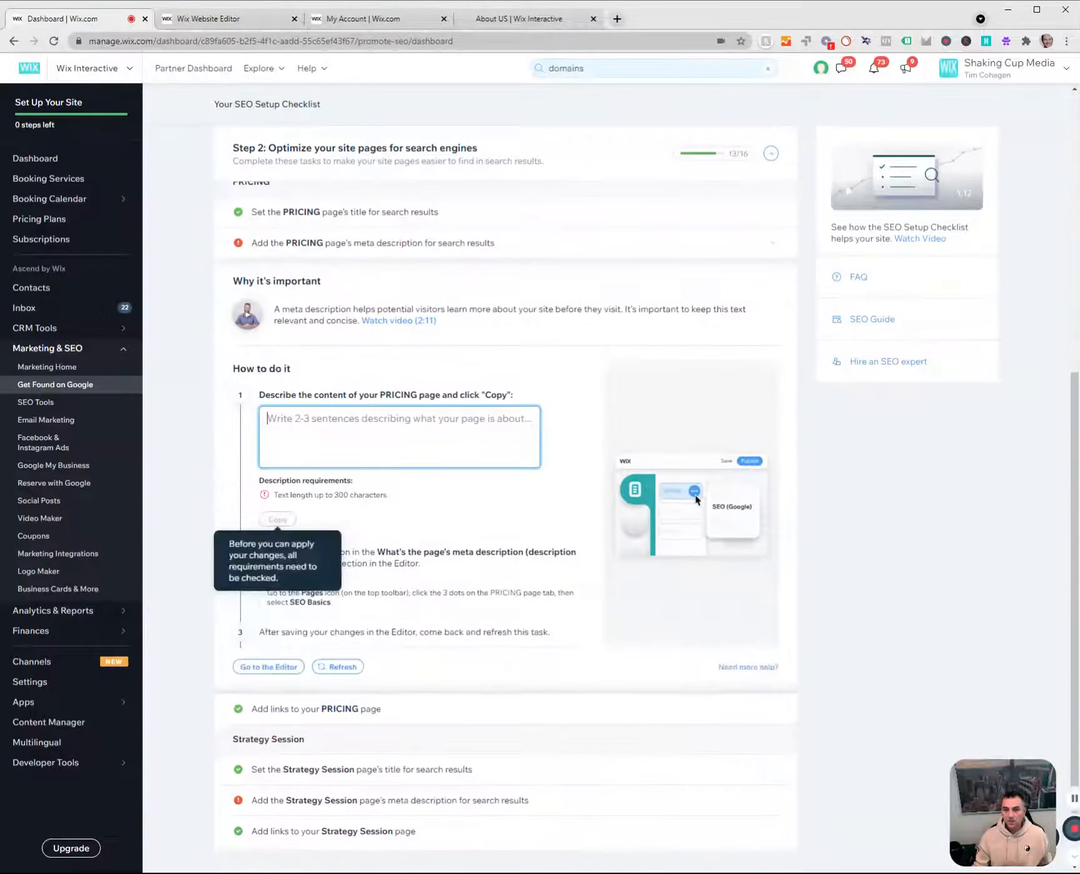
{"action": "scroll", "coordinate": [356, 656], "scroll_direction": "up", "scroll_amount": 5}
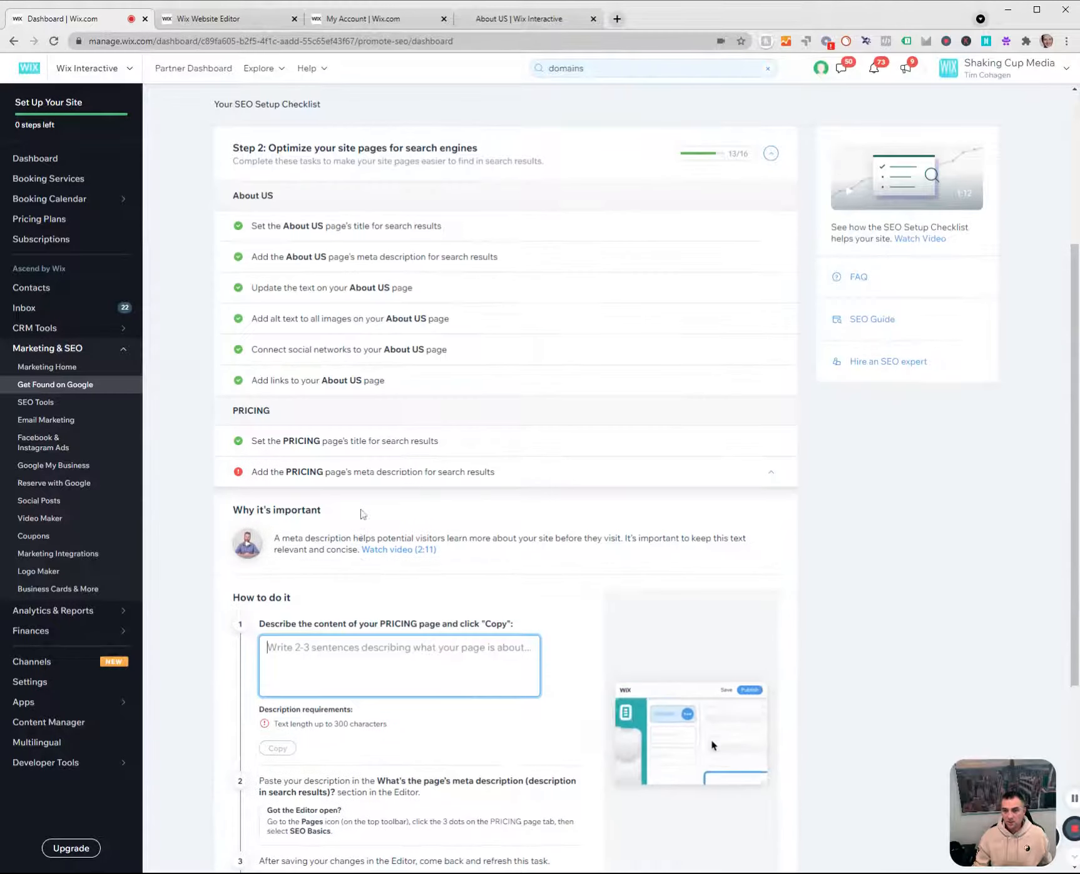
{"action": "left_click", "coordinate": [386, 472]}
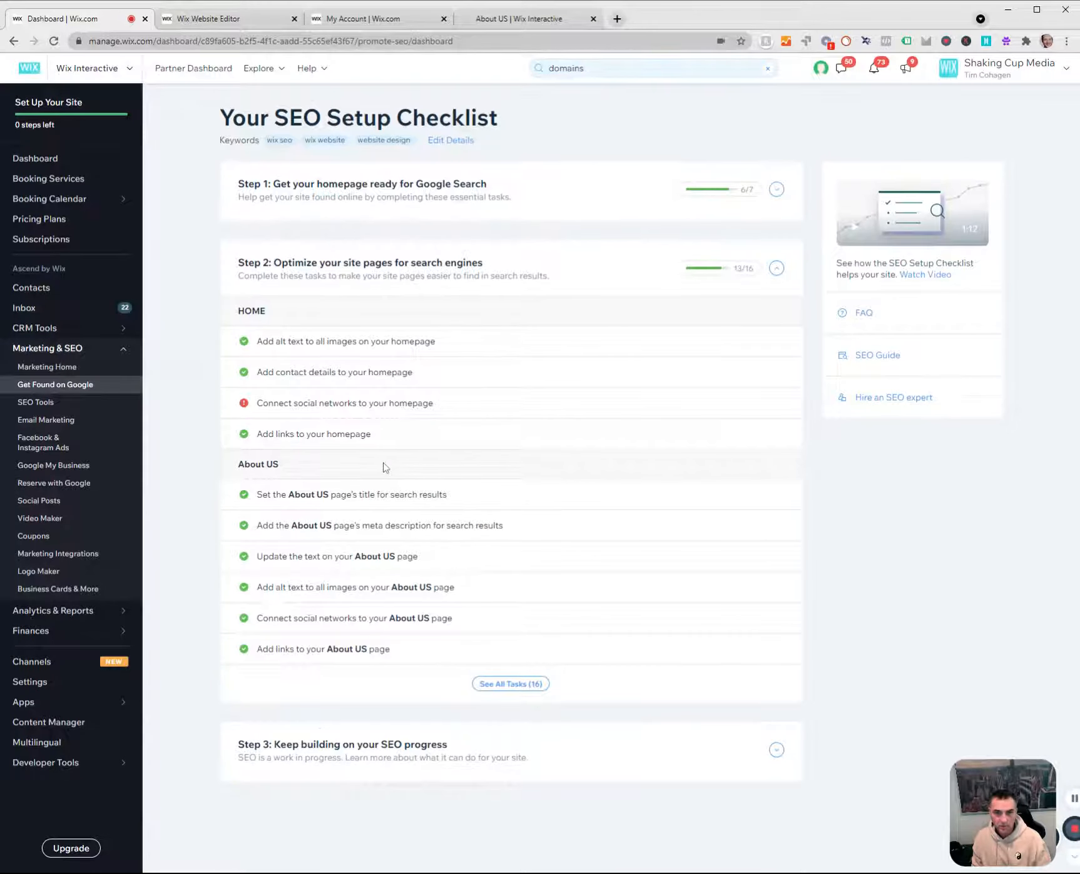
{"action": "left_click", "coordinate": [294, 405]}
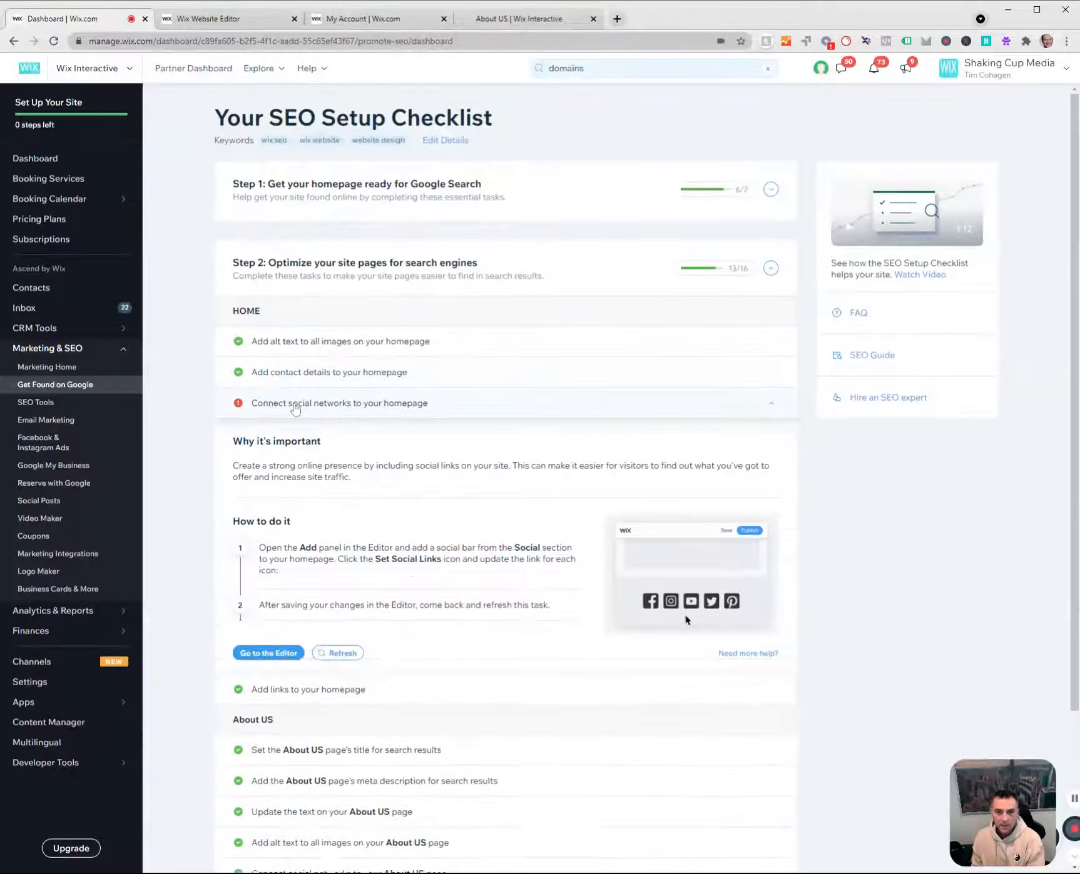
{"action": "scroll", "coordinate": [382, 297], "scroll_direction": "down", "scroll_amount": 3}
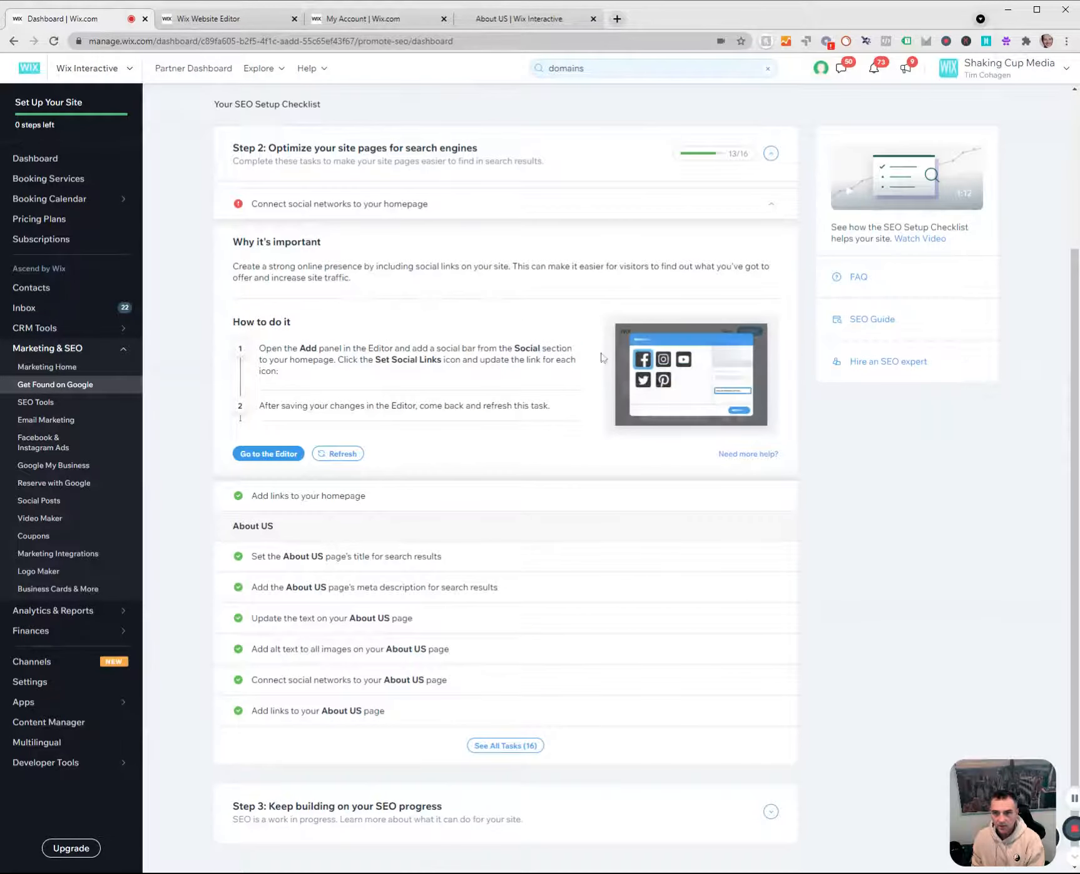
{"action": "left_click", "coordinate": [307, 211]}
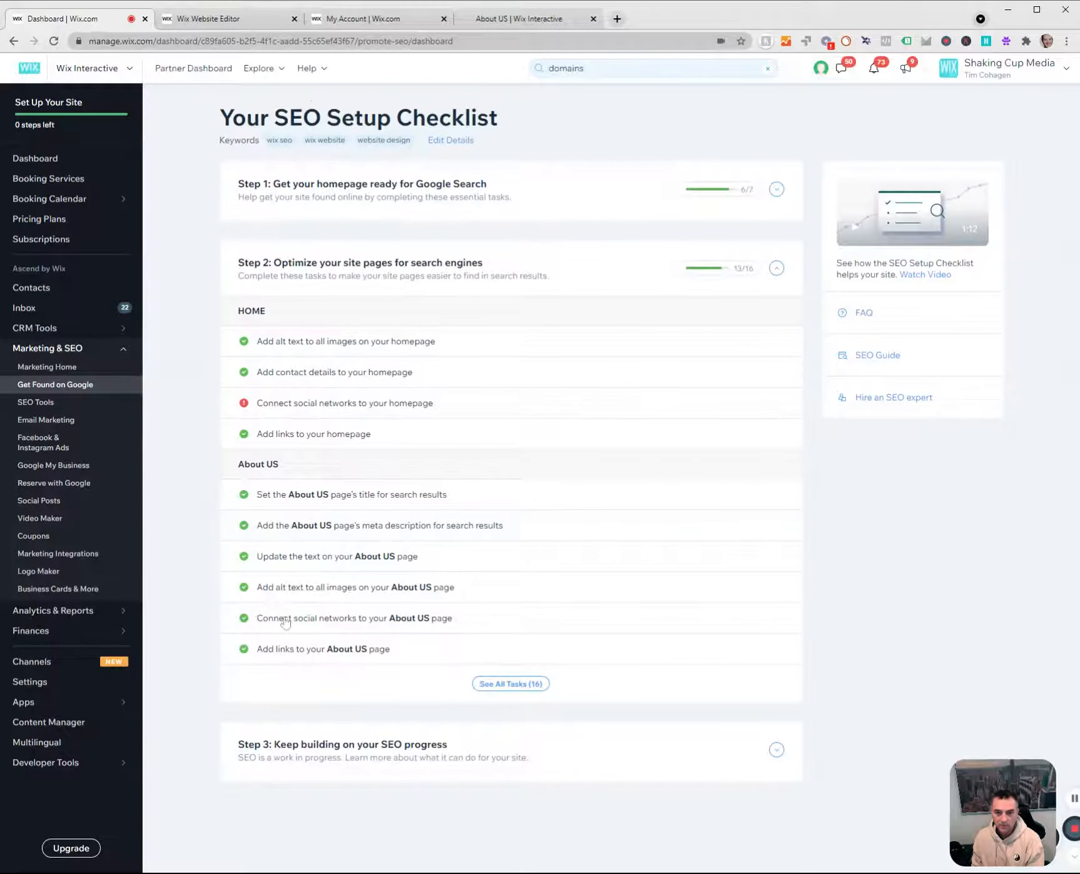
{"action": "left_click", "coordinate": [367, 760]}
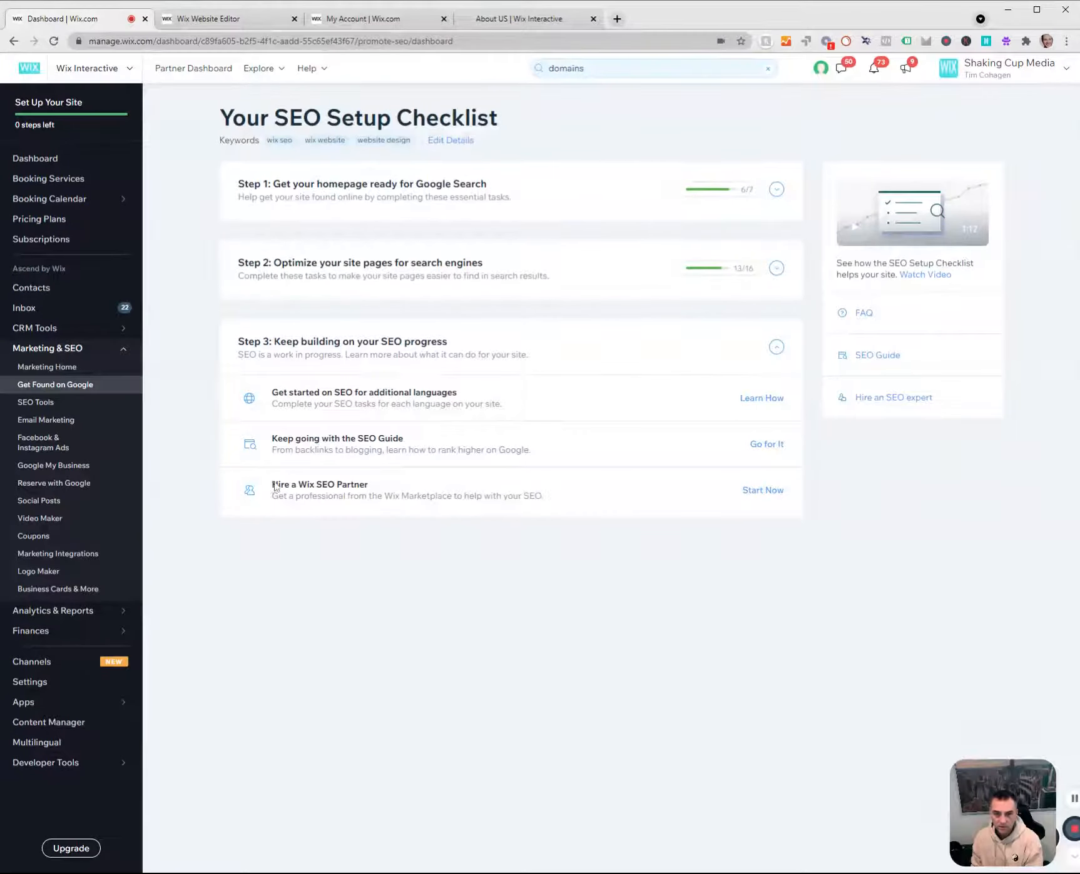
{"action": "left_click_drag", "start_coordinate": [275, 487], "coordinate": [392, 493]}
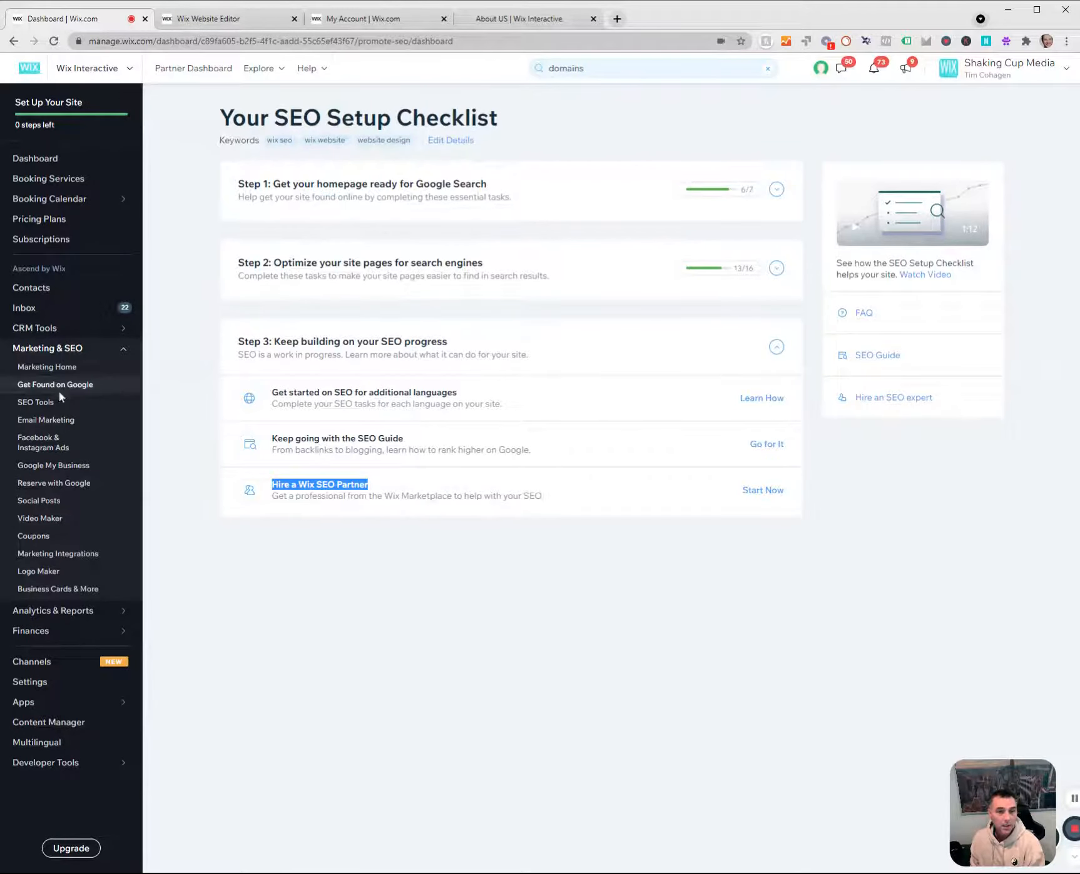
Open the Site Pages pattern under SEO Patterns in SEO Tools.
{"action": "left_click", "coordinate": [39, 404]}
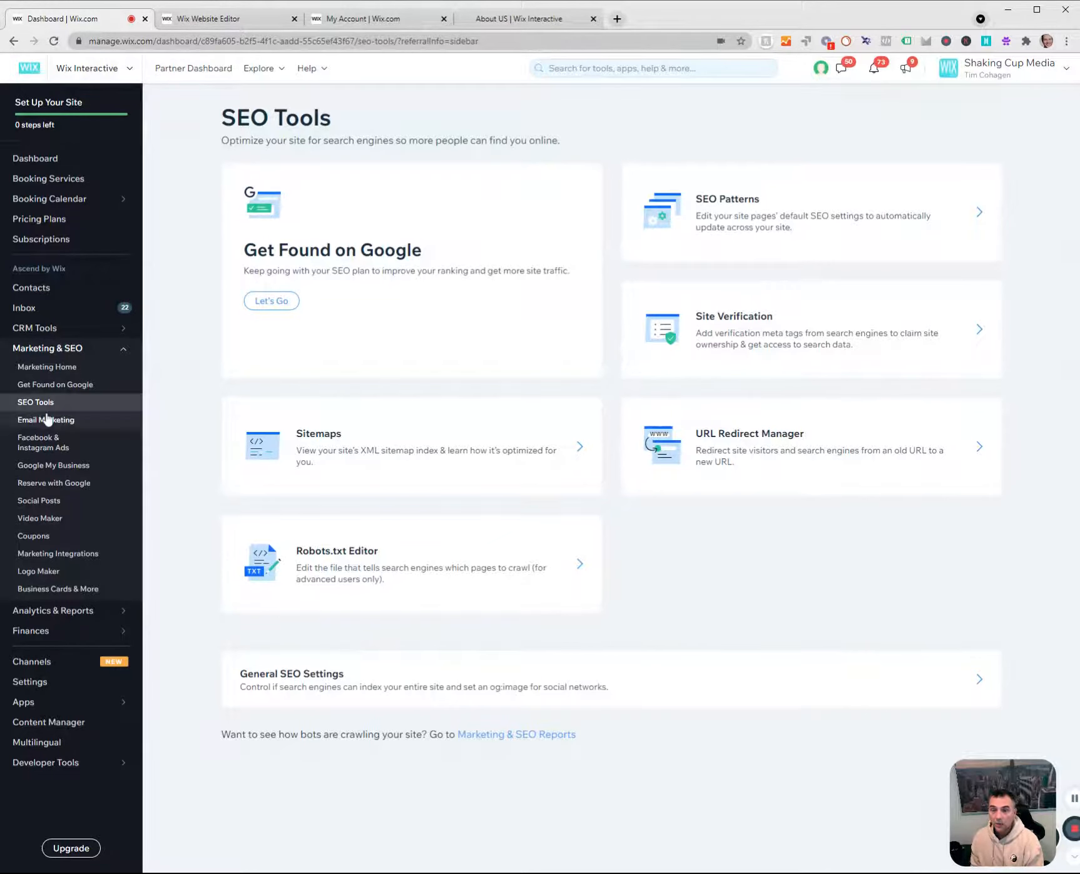
{"action": "left_click", "coordinate": [283, 301]}
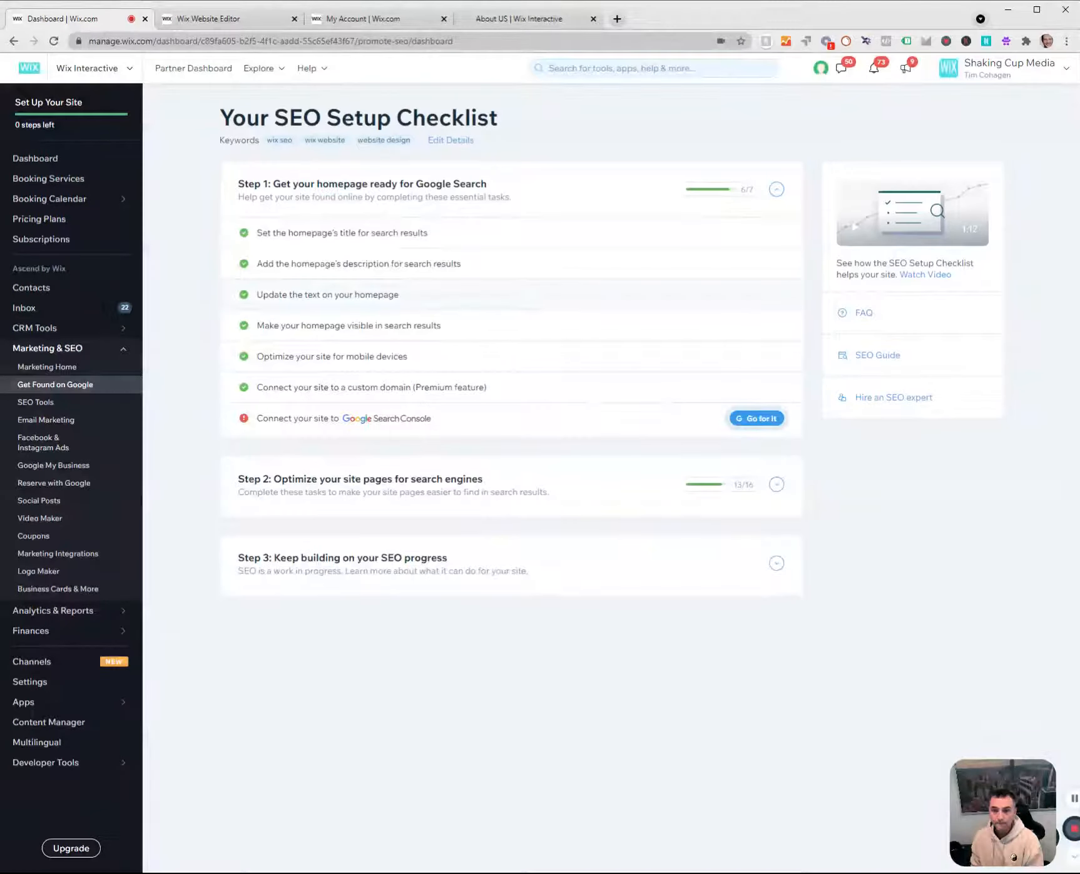
{"action": "left_click", "coordinate": [40, 406]}
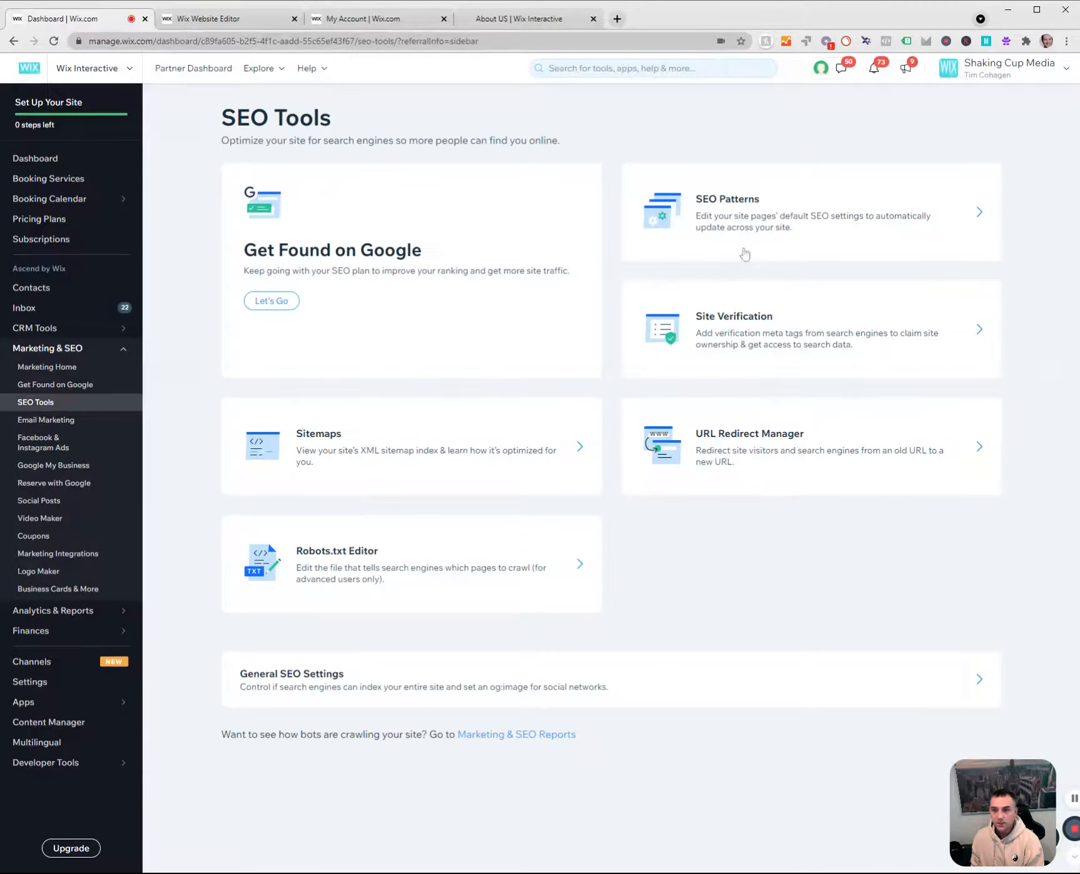
{"action": "left_click", "coordinate": [736, 216]}
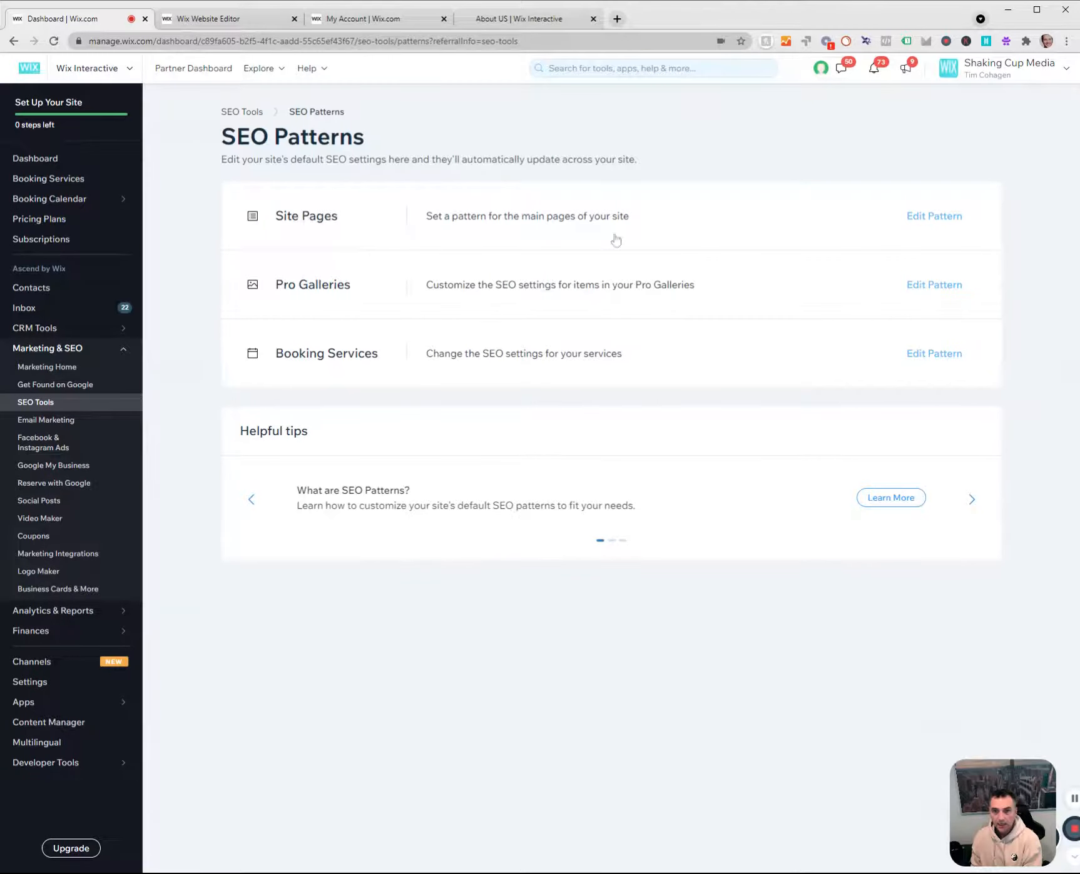
{"action": "left_click", "coordinate": [936, 219]}
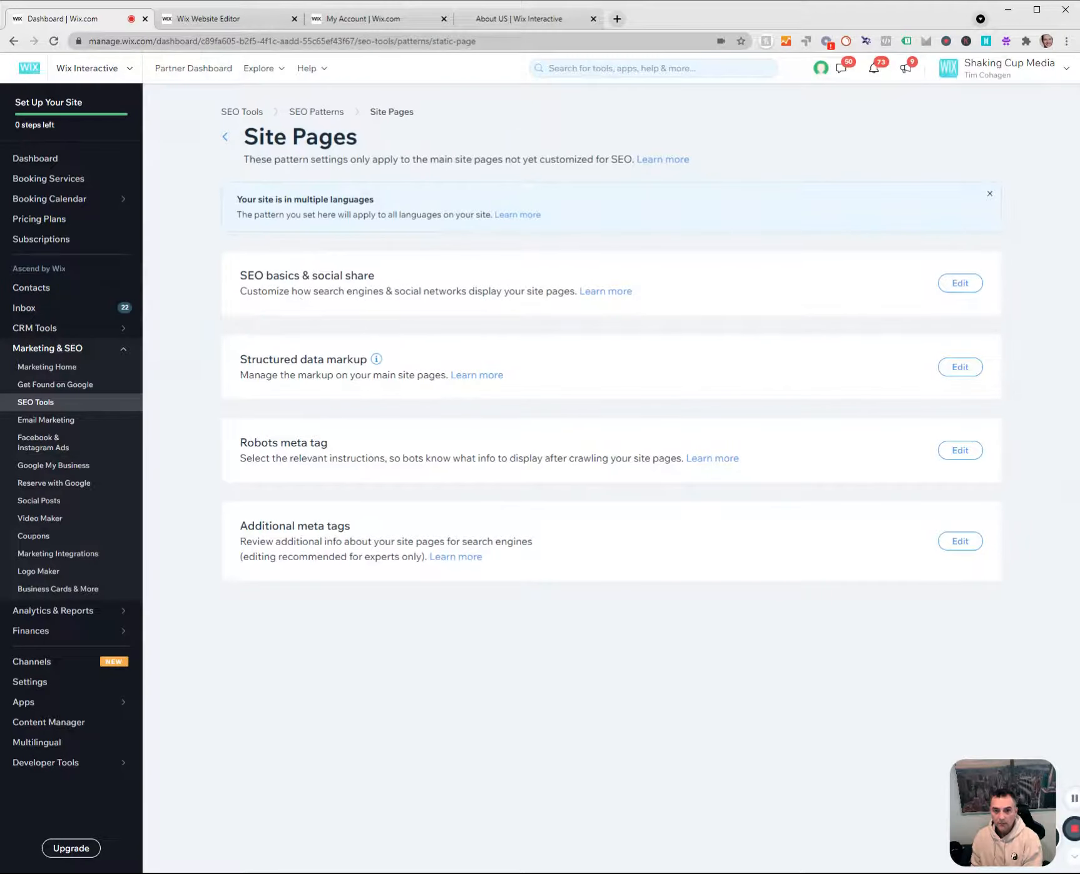
Go over the Site Pages pattern sections and open SEO basics & social share for editing.
{"action": "left_click_drag", "start_coordinate": [240, 359], "coordinate": [354, 360]}
{"action": "left_click_drag", "start_coordinate": [241, 443], "coordinate": [328, 444]}
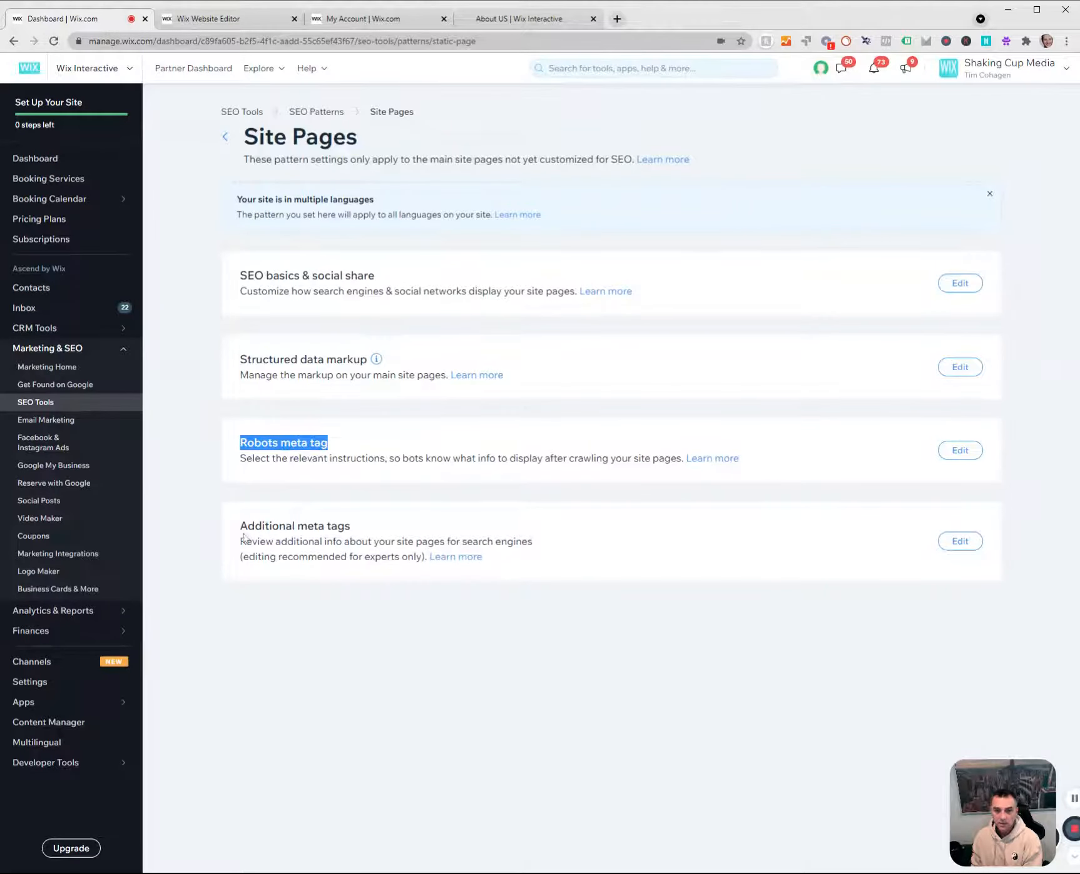
{"action": "left_click_drag", "start_coordinate": [240, 525], "coordinate": [366, 534]}
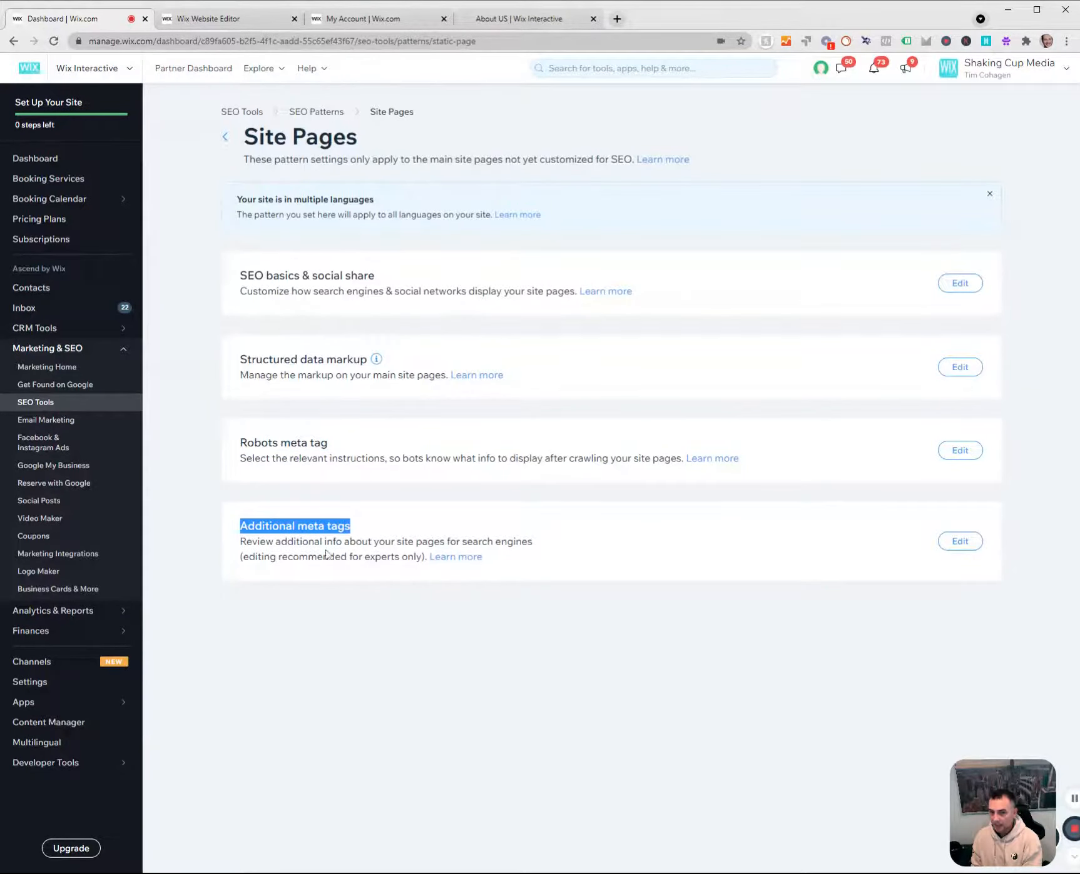
{"action": "left_click", "coordinate": [237, 362]}
{"action": "left_click_drag", "start_coordinate": [236, 363], "coordinate": [355, 360]}
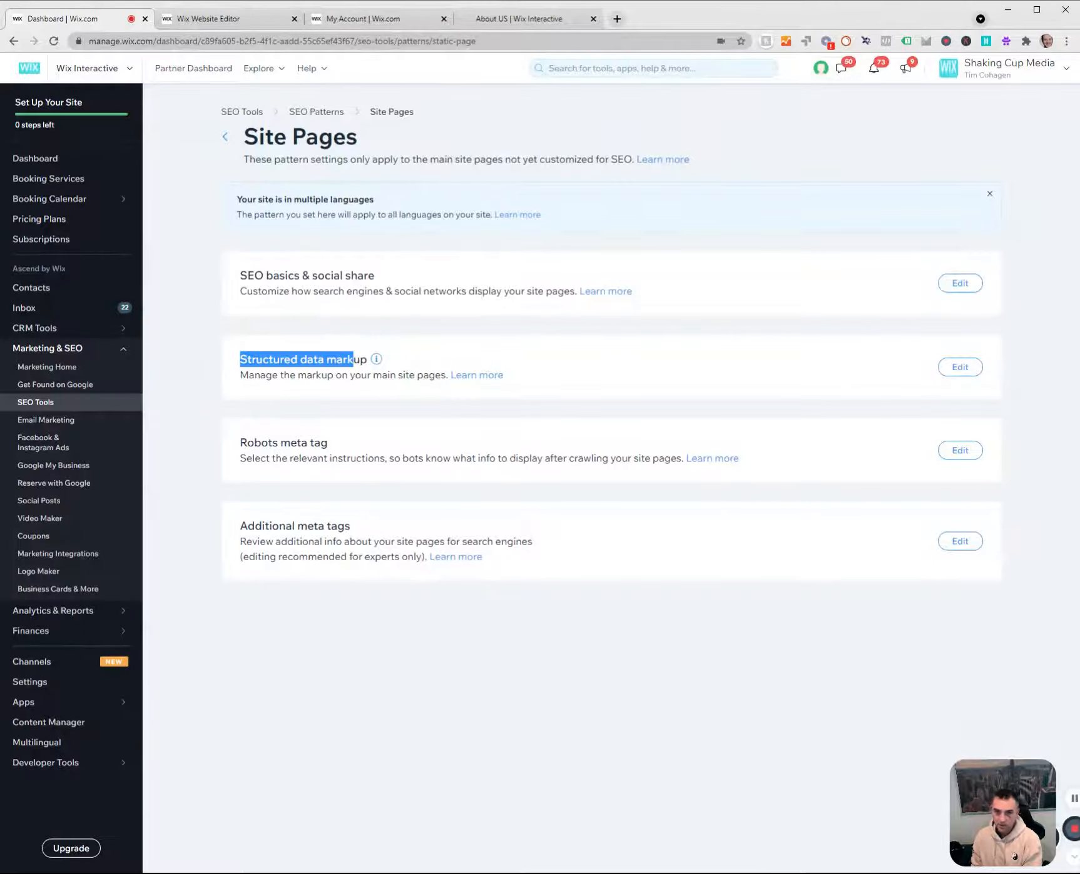
{"action": "left_click_drag", "start_coordinate": [241, 269], "coordinate": [432, 283]}
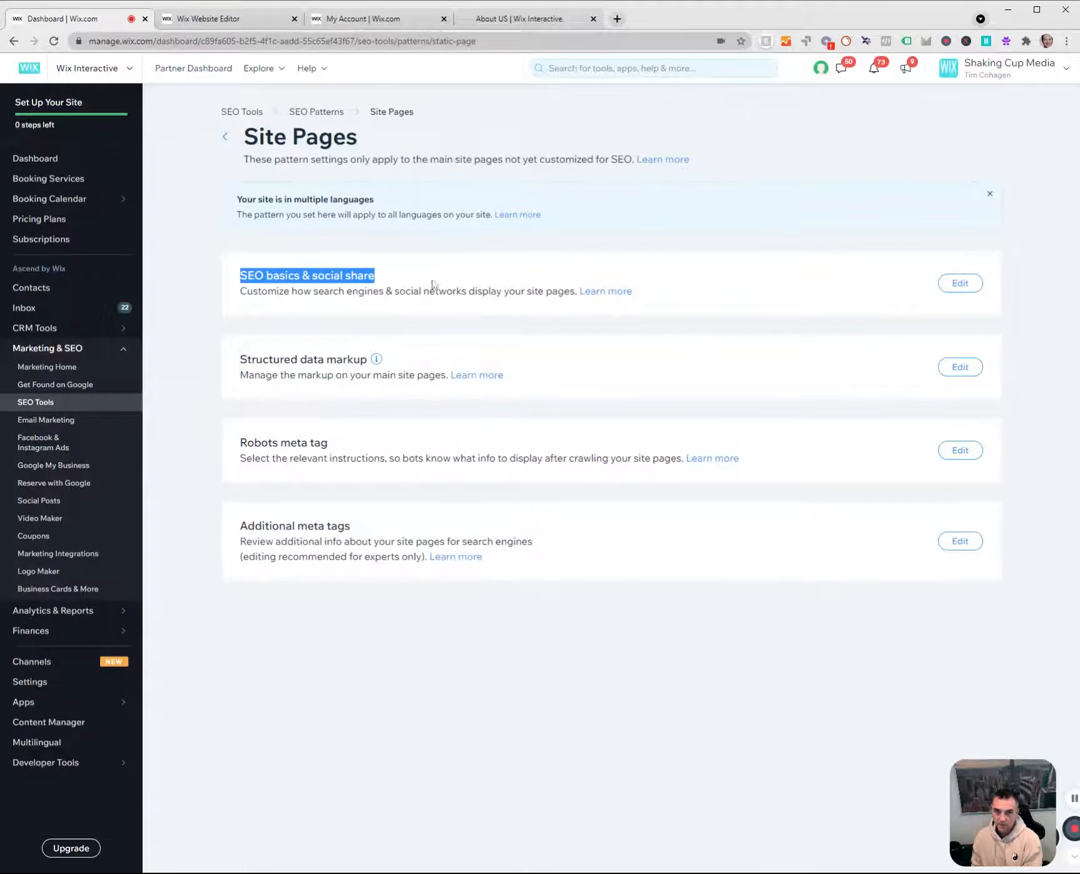
{"action": "left_click", "coordinate": [955, 284]}
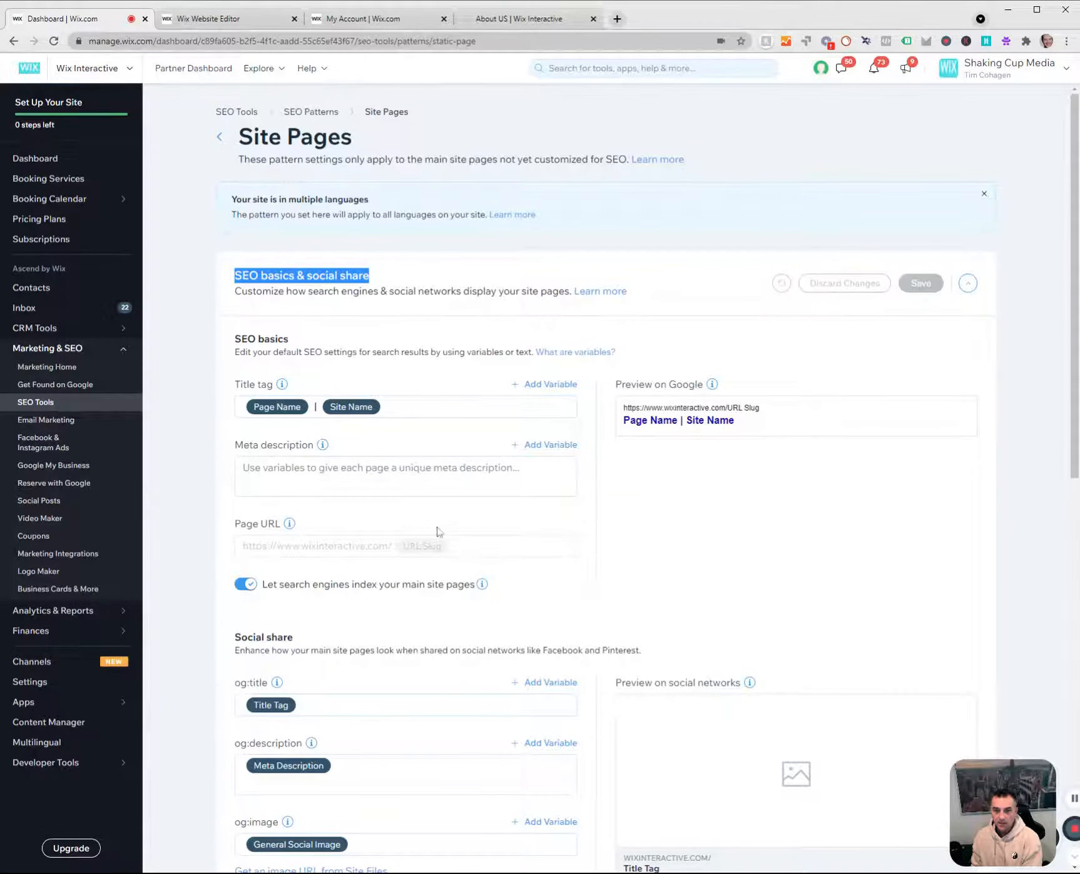
Check the search engine indexing option and paste the copied Wix Interactive description as the Site Pages meta description.
{"action": "scroll", "coordinate": [250, 526], "scroll_direction": "down", "scroll_amount": 1}
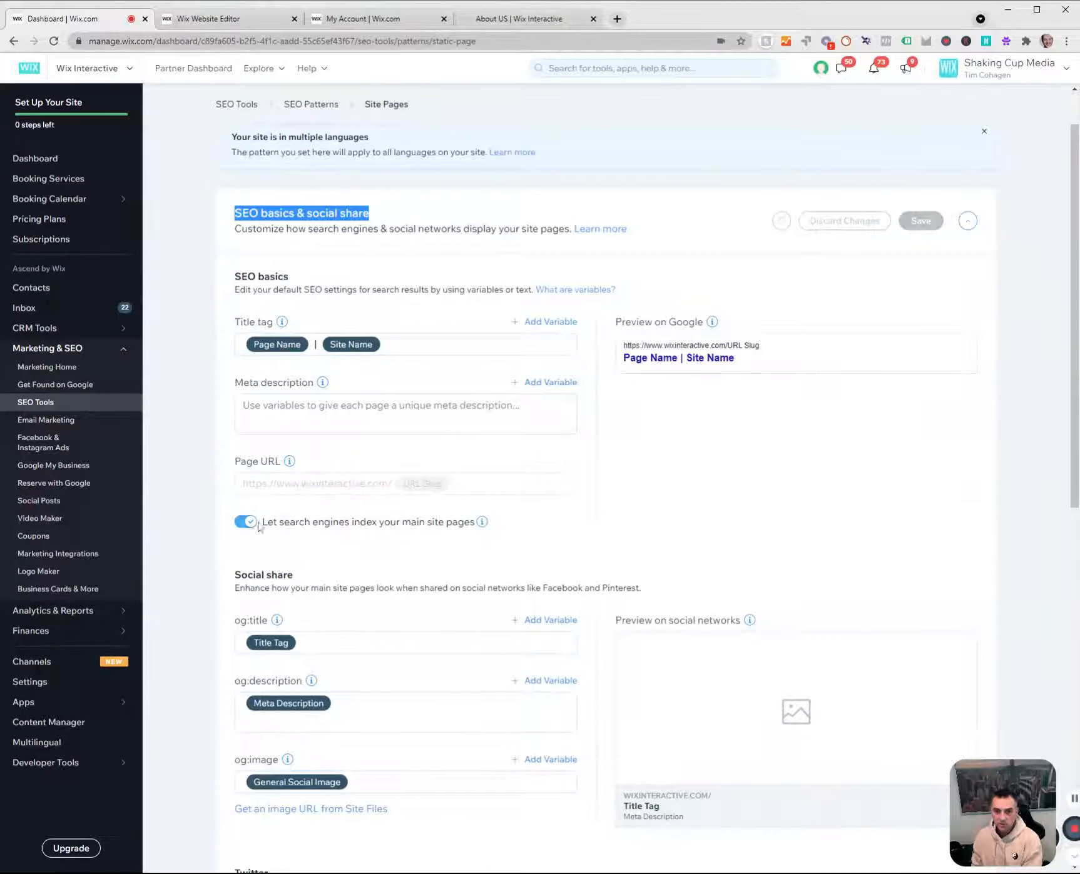
{"action": "left_click_drag", "start_coordinate": [258, 527], "coordinate": [470, 524]}
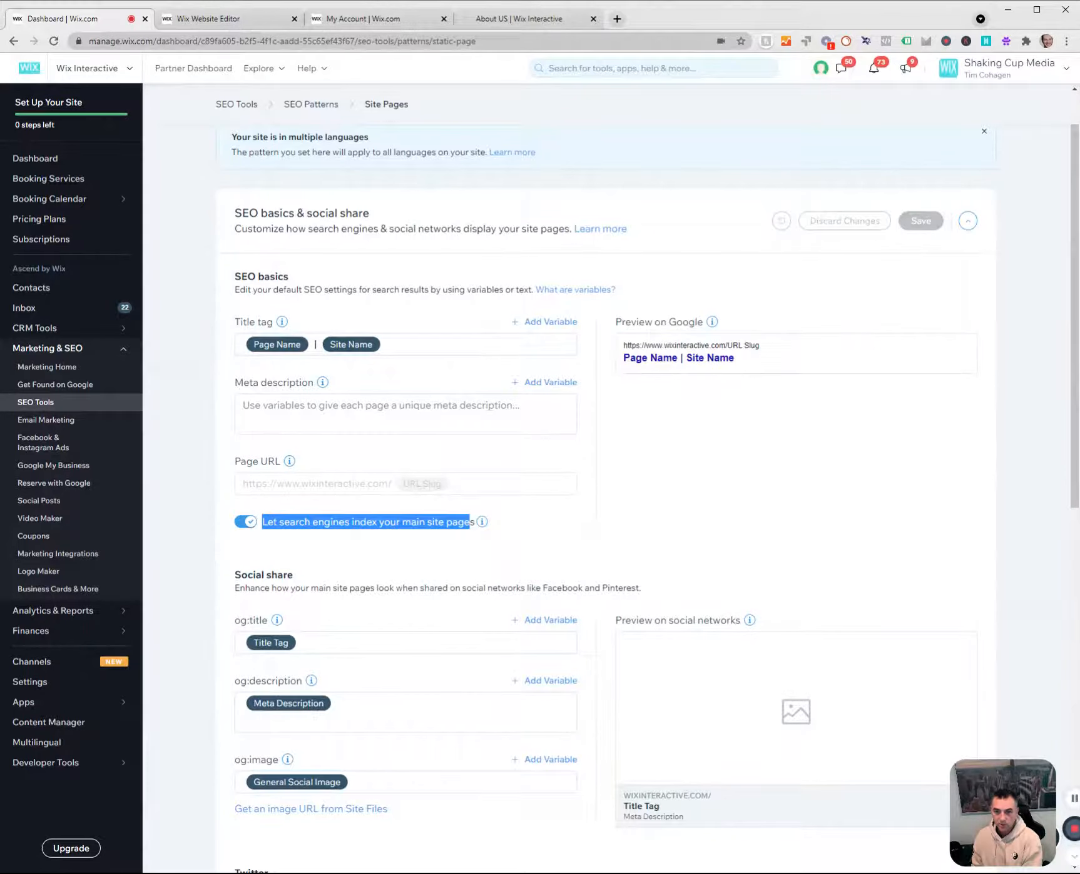
{"action": "left_click", "coordinate": [537, 531]}
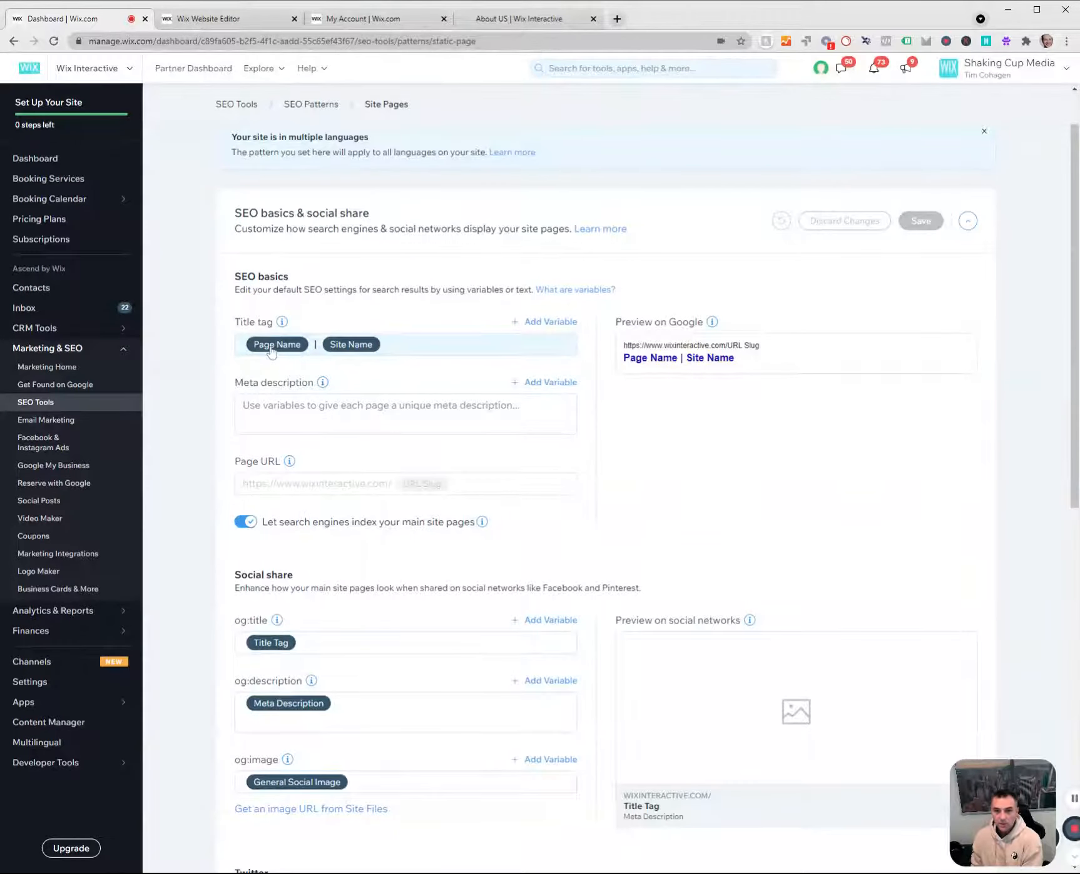
{"action": "left_click", "coordinate": [264, 412]}
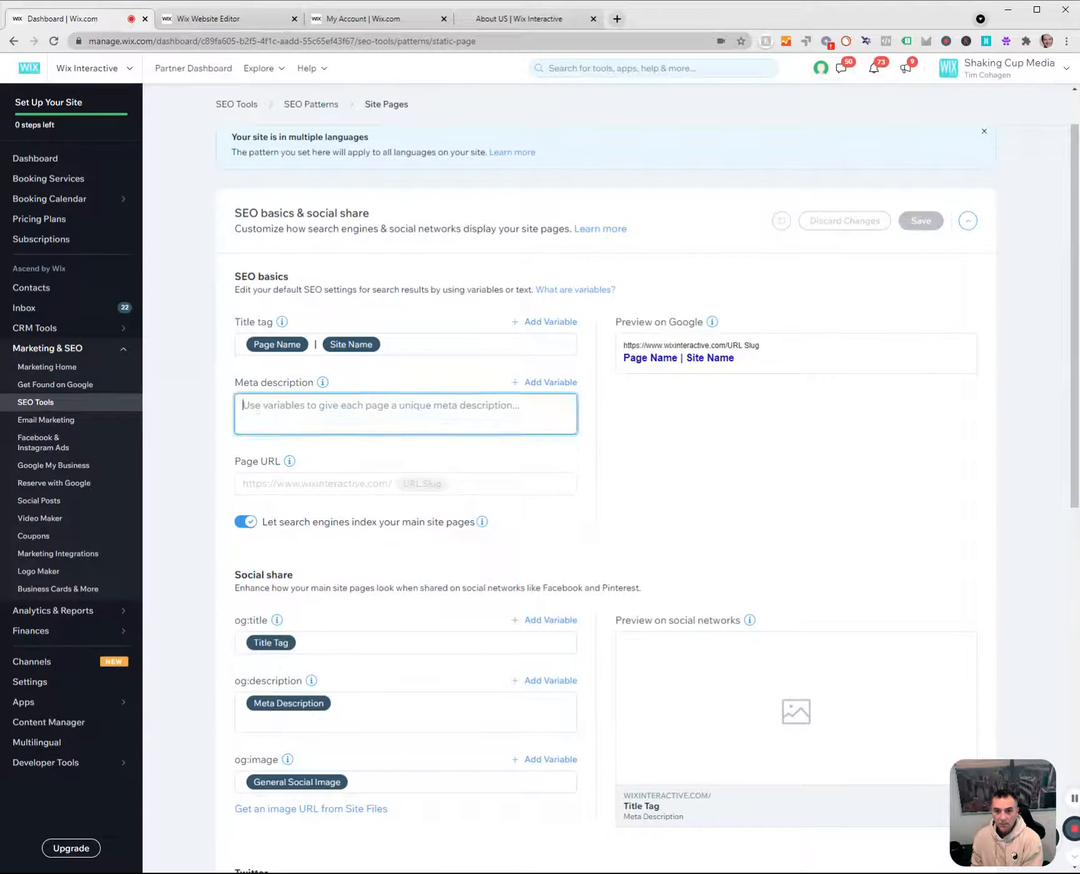
{"action": "type", "text": "At Wix Interactive, we are focused on enhancing the value of your business through our innovative and economic digital marketing solutions. Offering solutions that give you a competitive edge in the online market and a stronger brand image."}
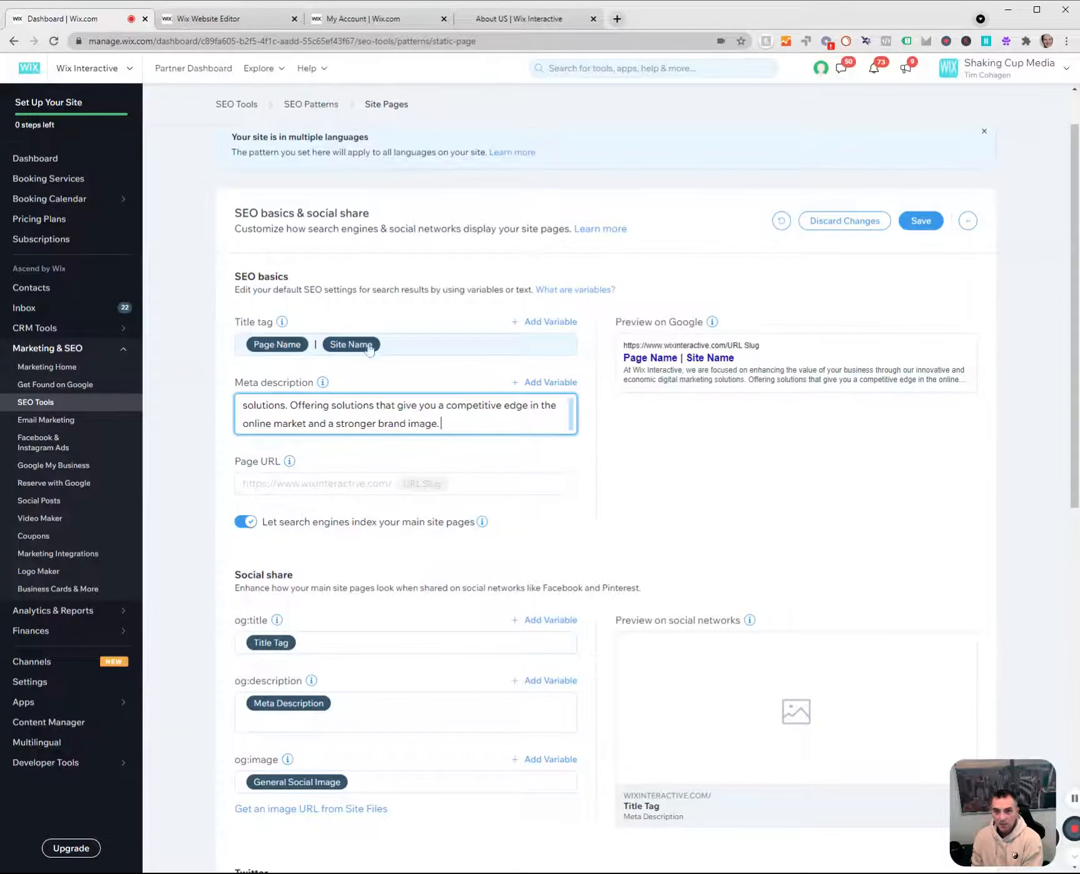
Replace the Page Name variable in the Site Pages title tag with "Wix Interactive" and remove the Site Name variable after the separator.
{"action": "left_click", "coordinate": [405, 346]}
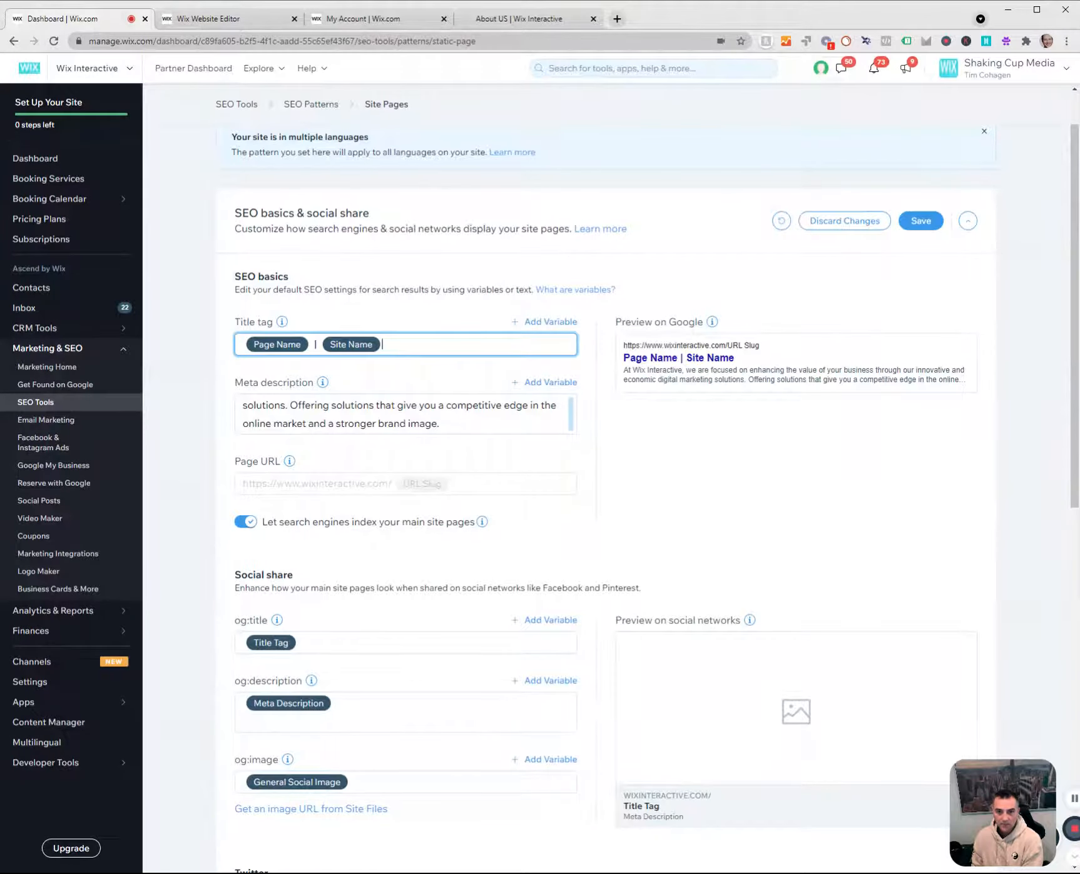
{"action": "key", "text": "BackSpace"}
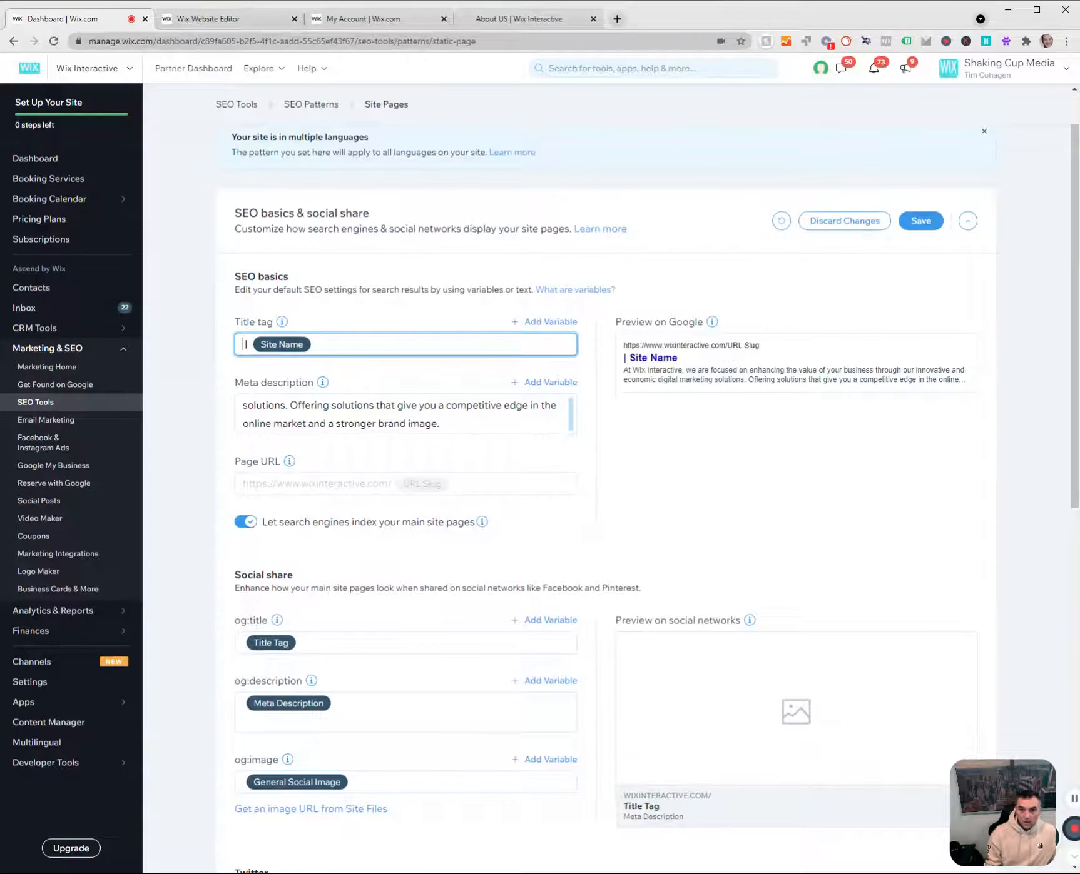
{"action": "type", "text": "Wix "}
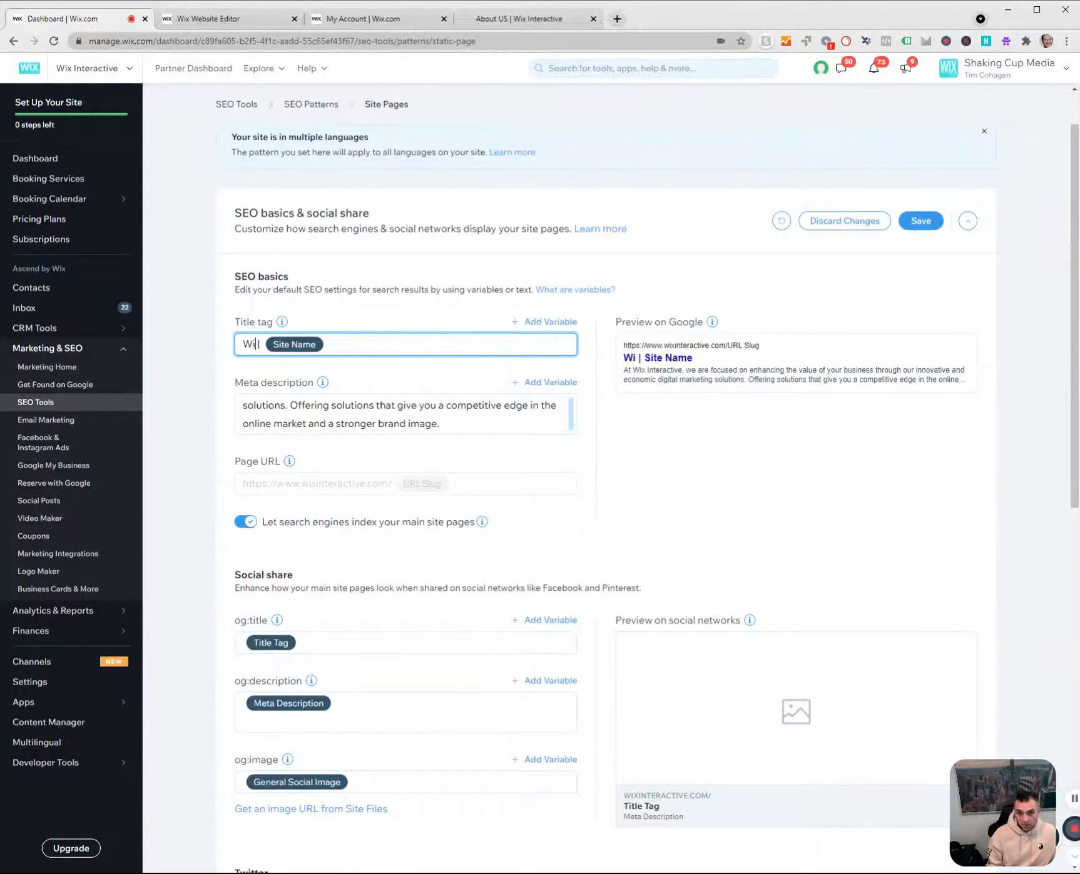
{"action": "type", "text": "Interacr"}
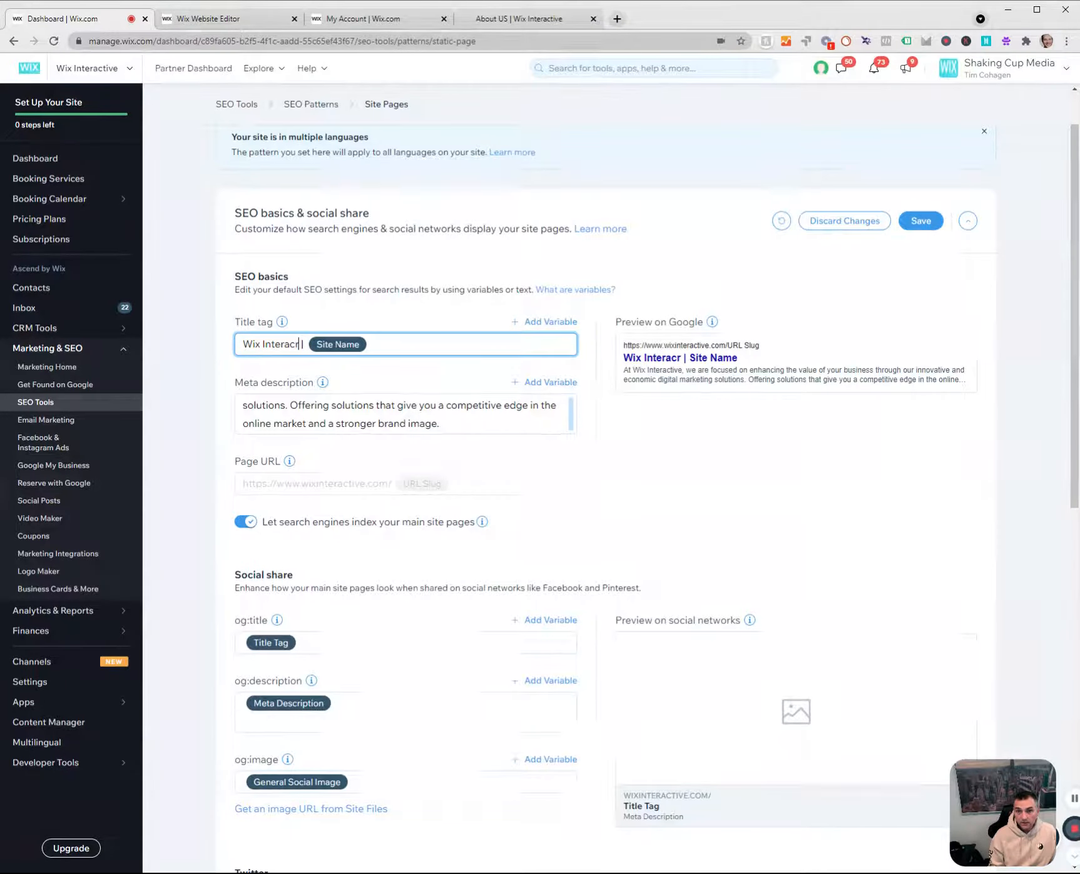
{"action": "key", "text": "BackSpace"}
{"action": "type", "text": "tive"}
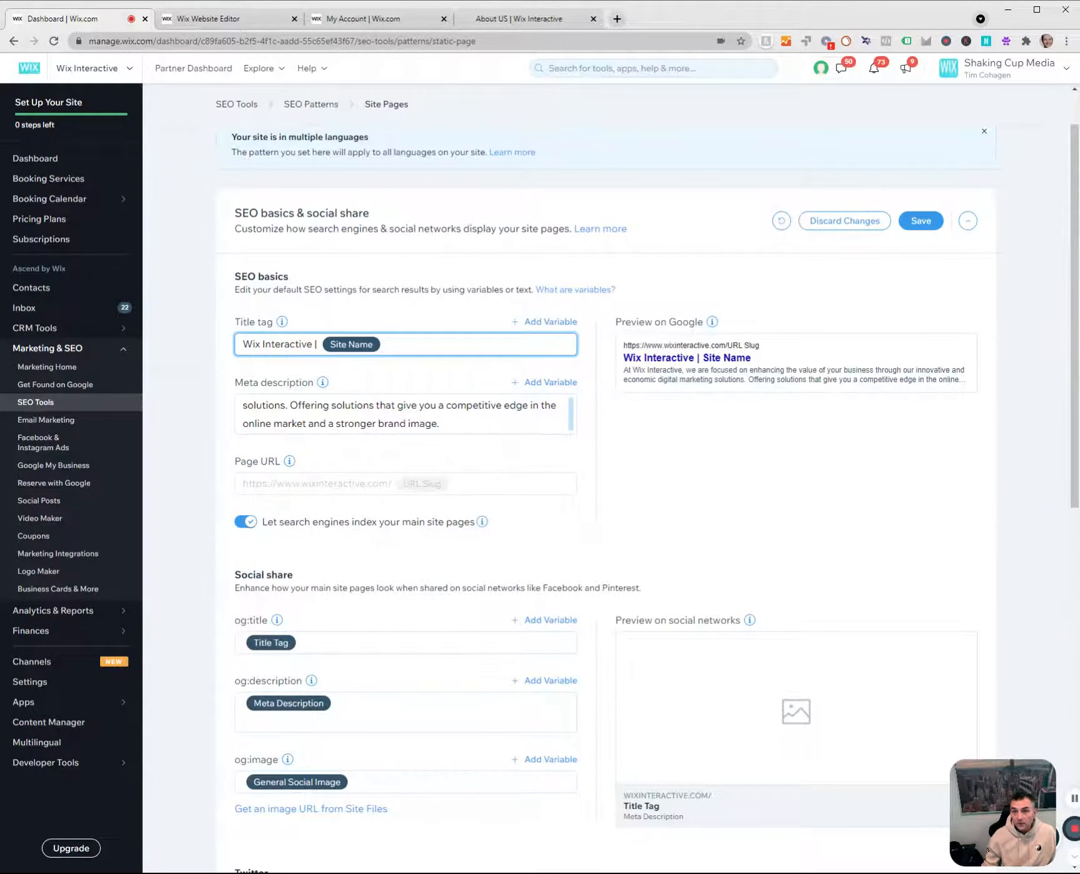
{"action": "key", "text": "BackSpace"}
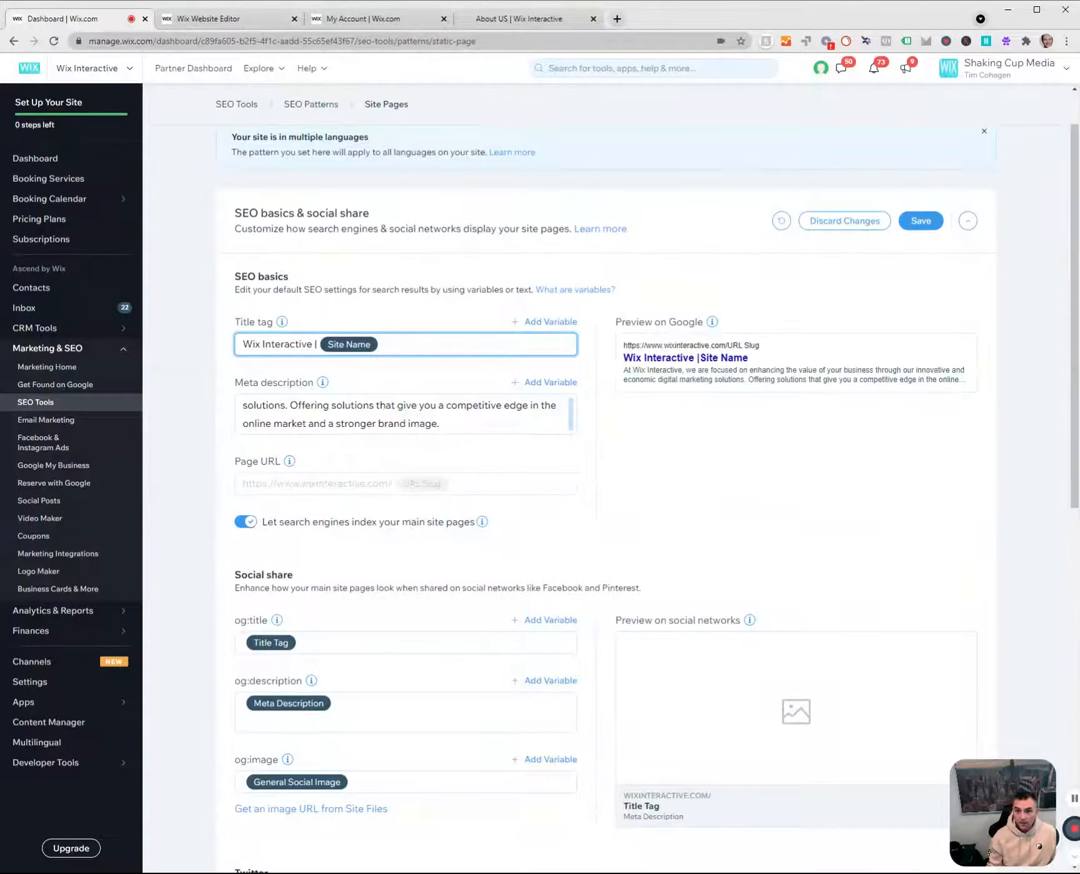
{"action": "key", "text": "BackSpace"}
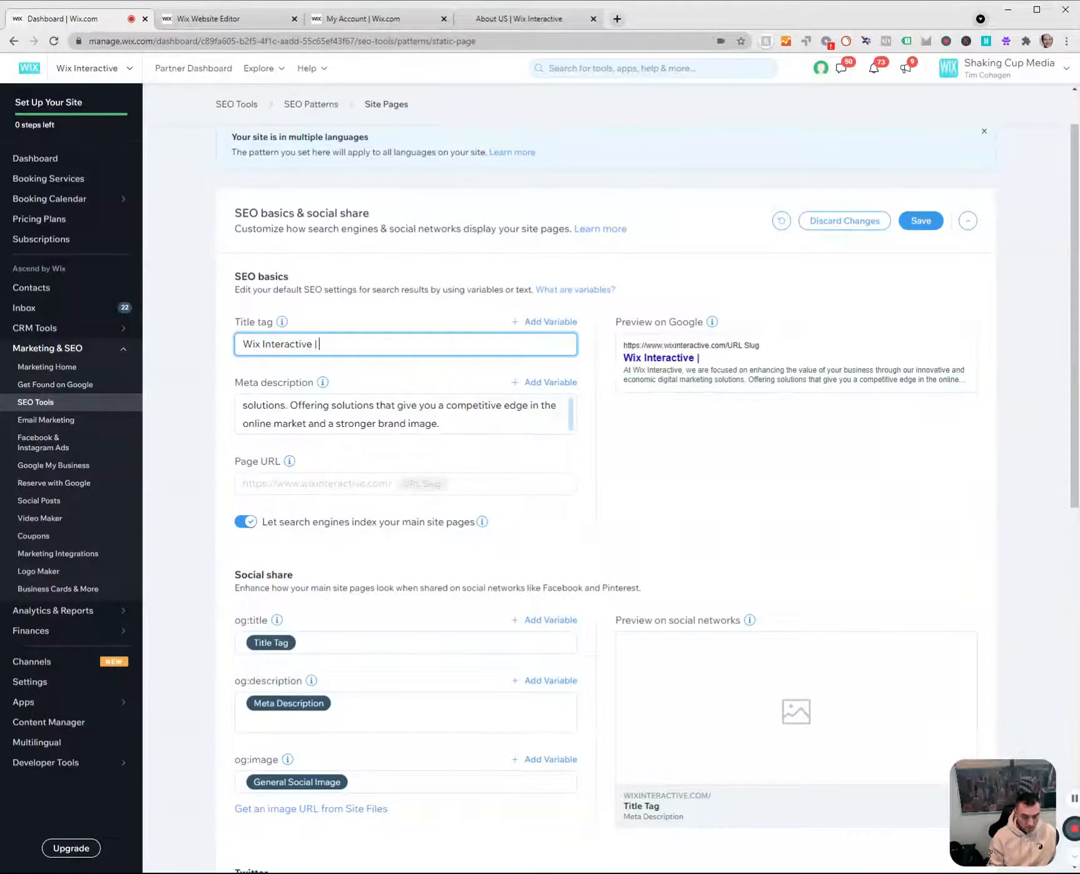
{"action": "type", "text": "Advertsing"}
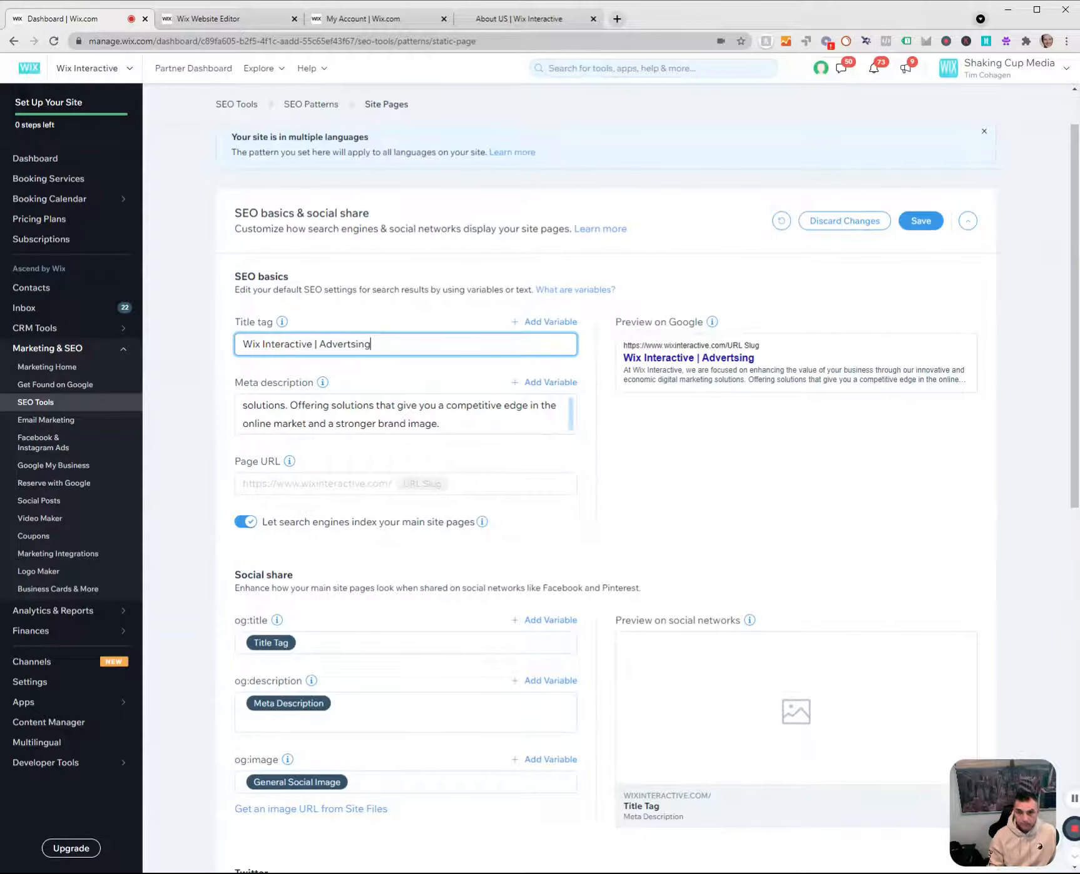
{"action": "key", "text": "BackSpace"}
{"action": "key", "text": "BackSpace"}
{"action": "key", "text": "BackSpace"}
{"action": "key", "text": "BackSpace"}
{"action": "key", "text": "BackSpace"}
{"action": "key", "text": "BackSpace"}
{"action": "key", "text": "BackSpace"}
{"action": "key", "text": "BackSpace"}
{"action": "key", "text": "BackSpace"}
{"action": "key", "text": "BackSpace"}
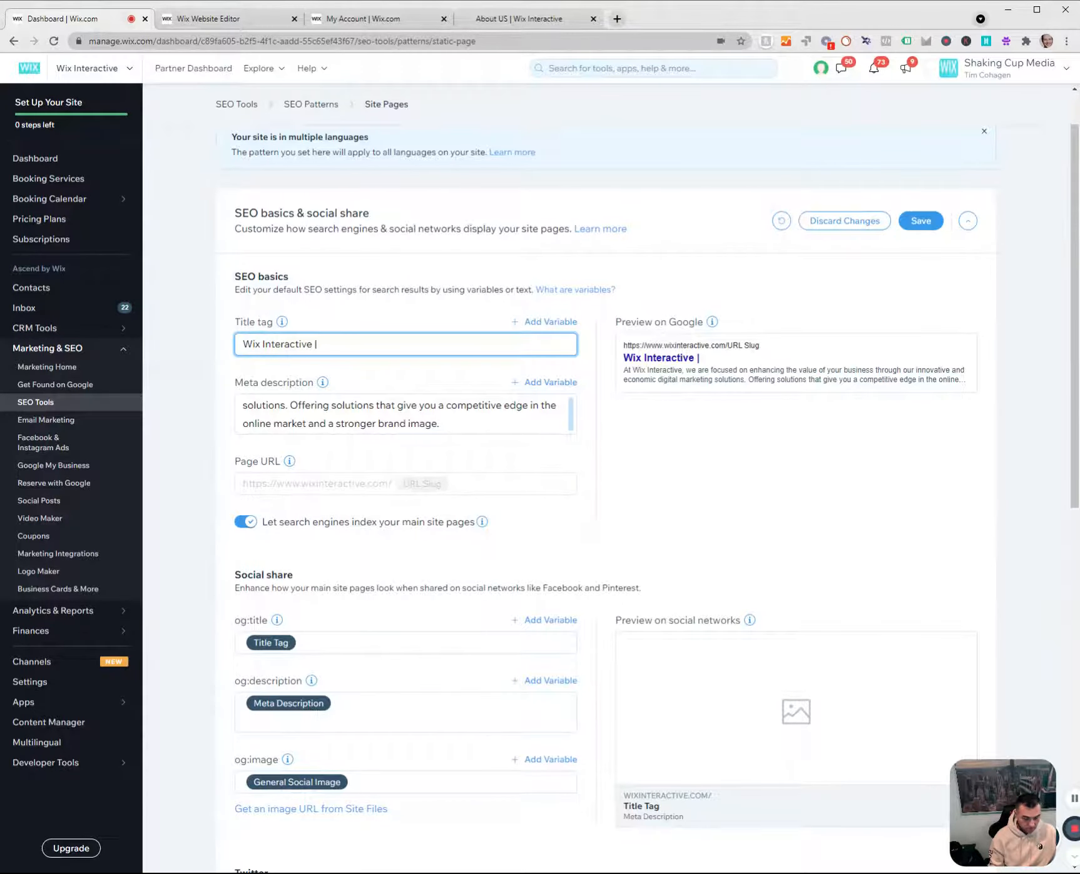
Complete the title tag as "Wix Interactive | Beautiful Affordable Websites" and save the SEO basics & social share pattern.
{"action": "type", "text": "Beau"}
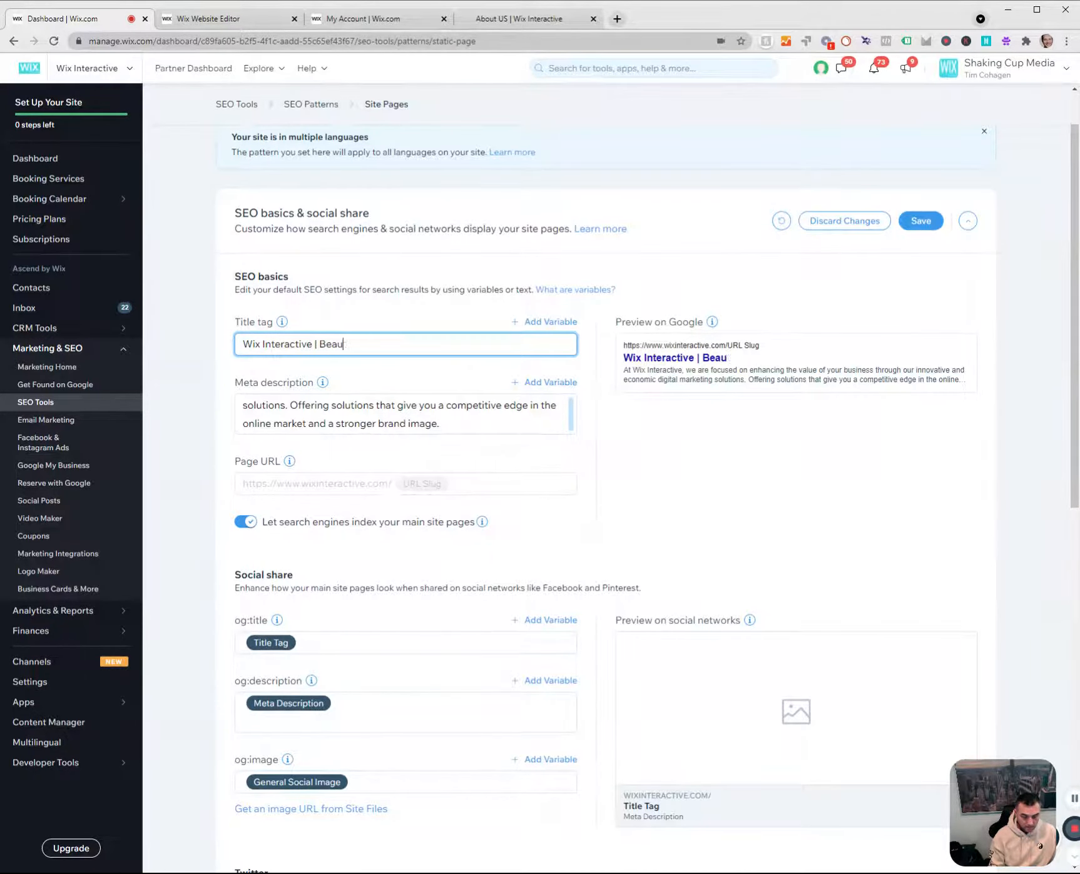
{"action": "type", "text": "tiful"}
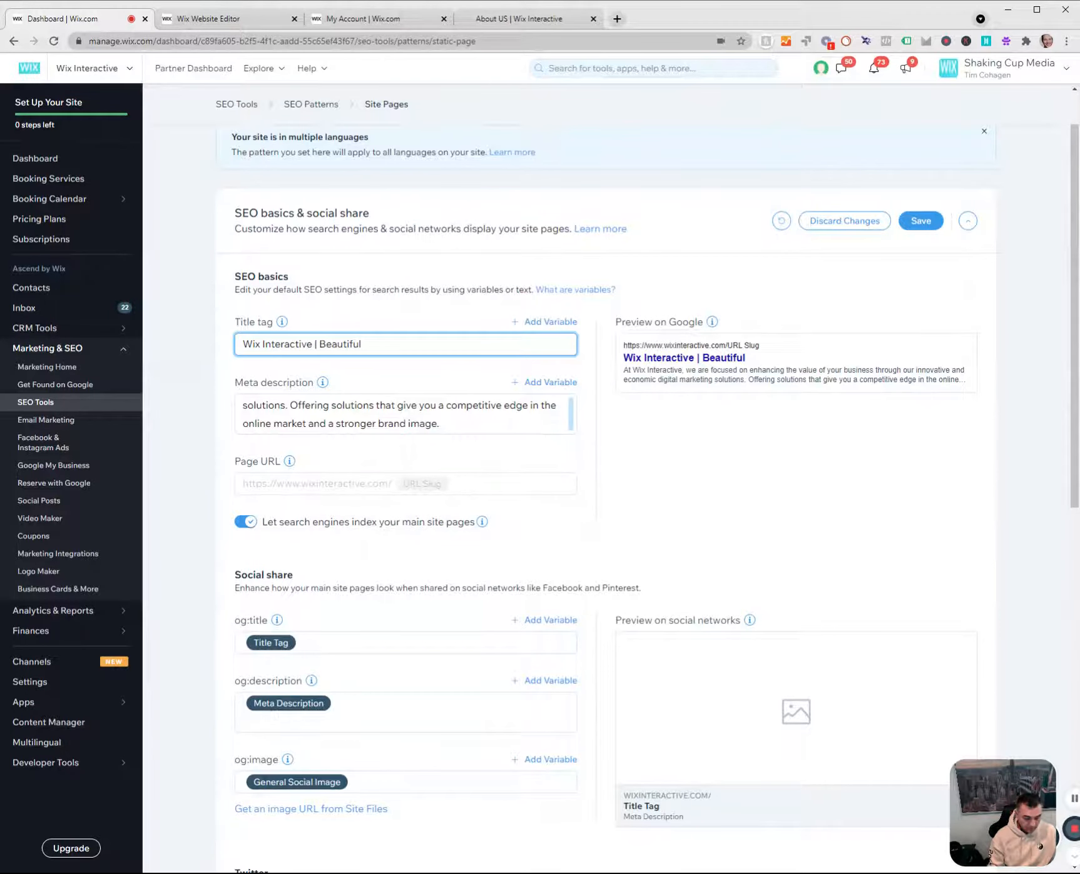
{"action": "type", "text": " WeAffordable"}
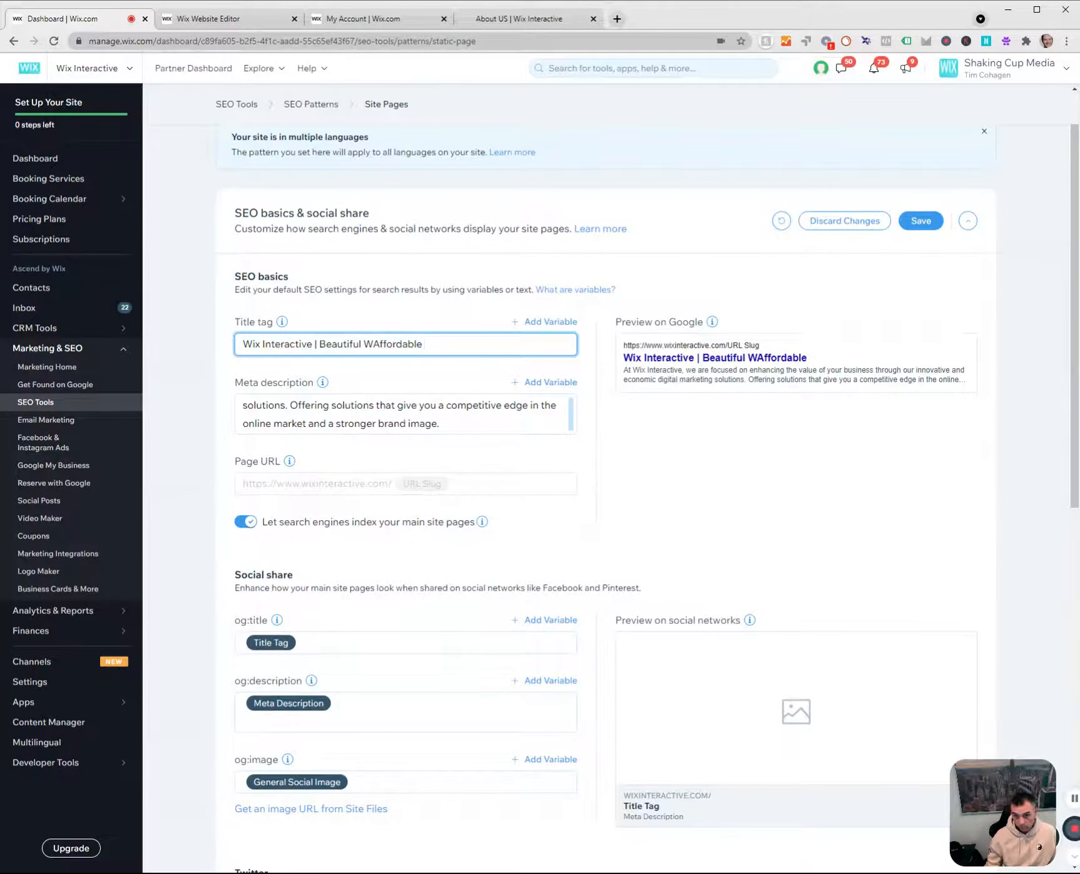
{"action": "left_click", "coordinate": [372, 345]}
{"action": "key", "text": "BackSpace"}
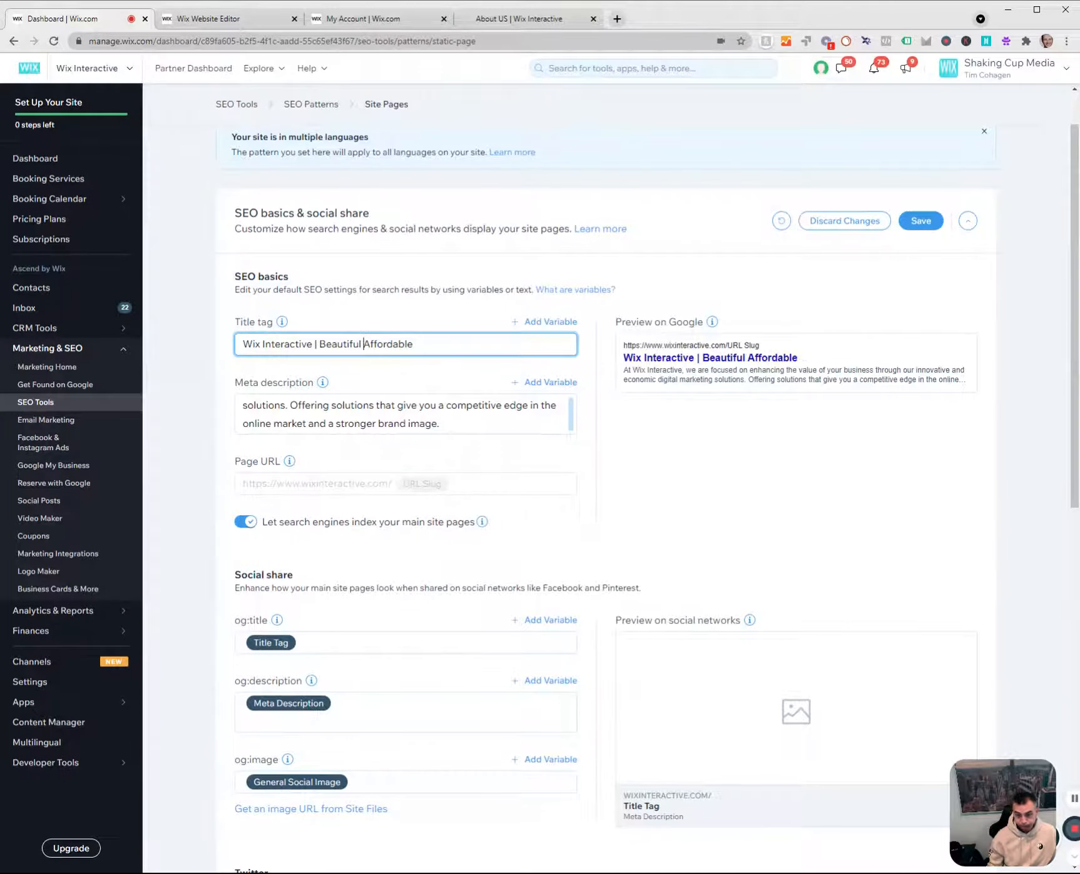
{"action": "left_click", "coordinate": [414, 345]}
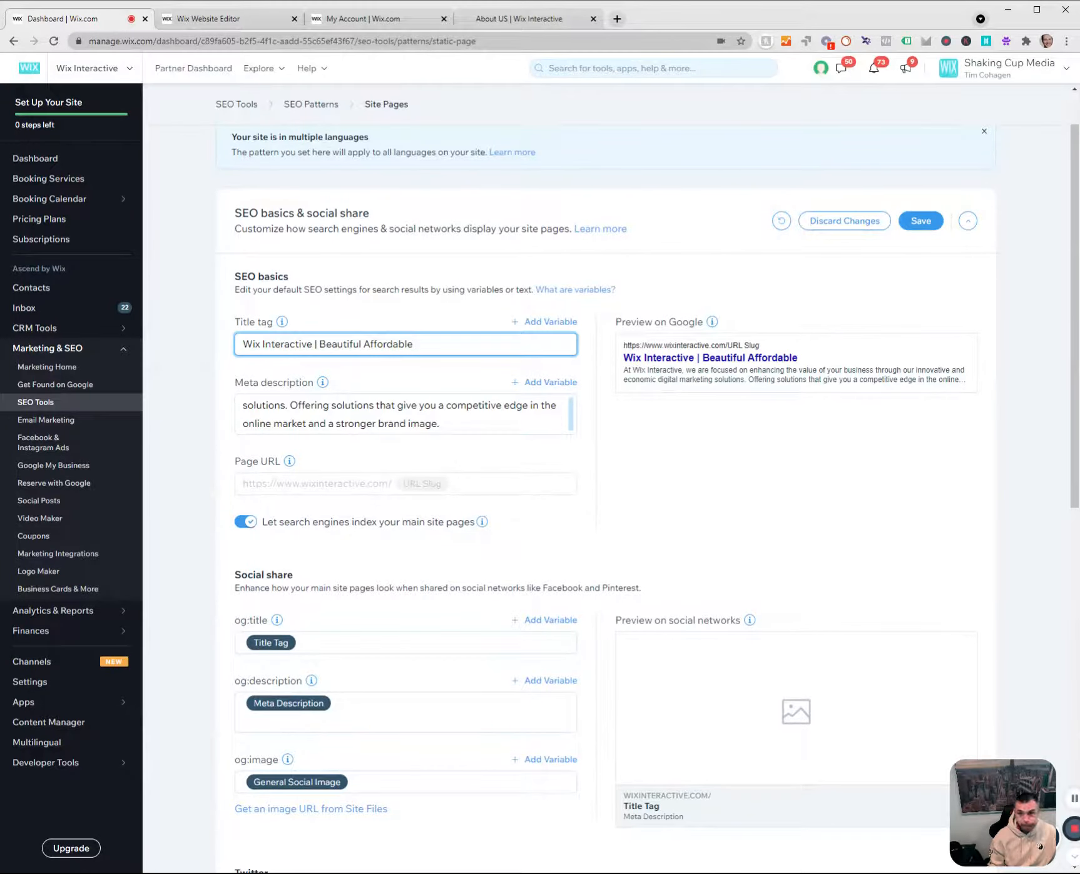
{"action": "type", "text": "Websites"}
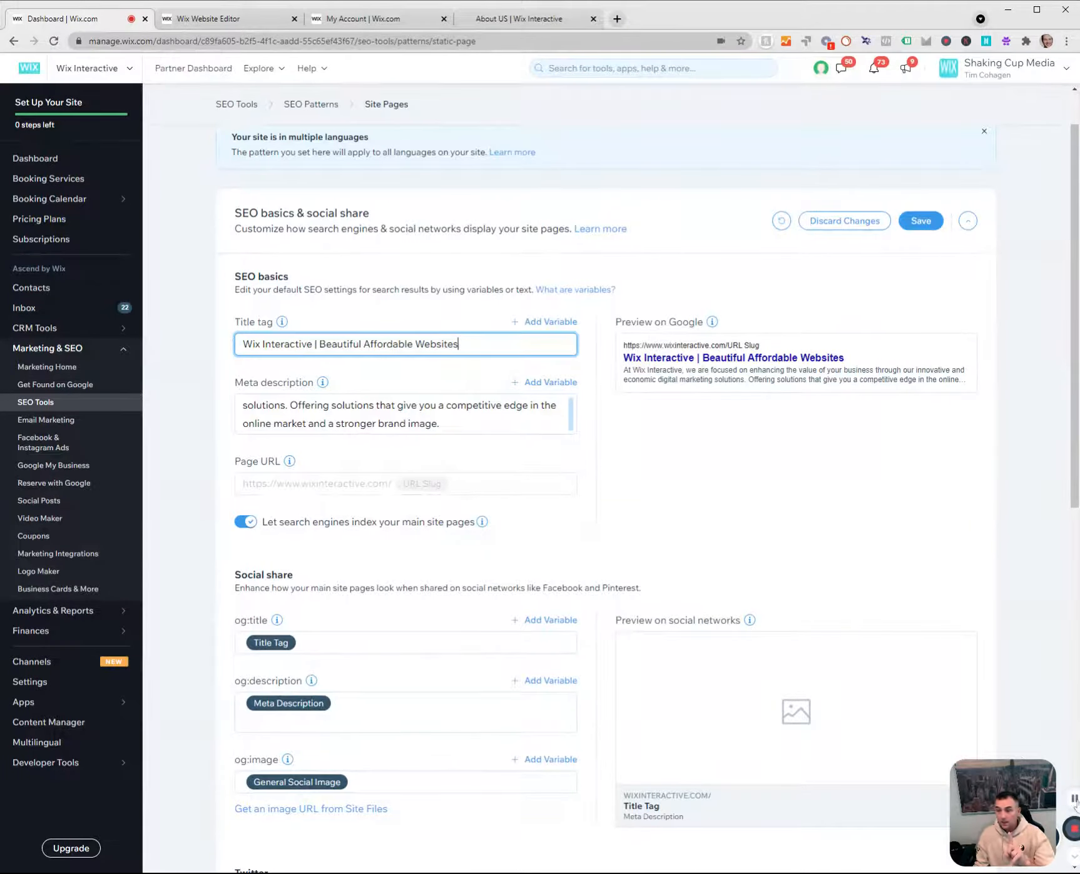
{"action": "left_click", "coordinate": [1076, 804]}
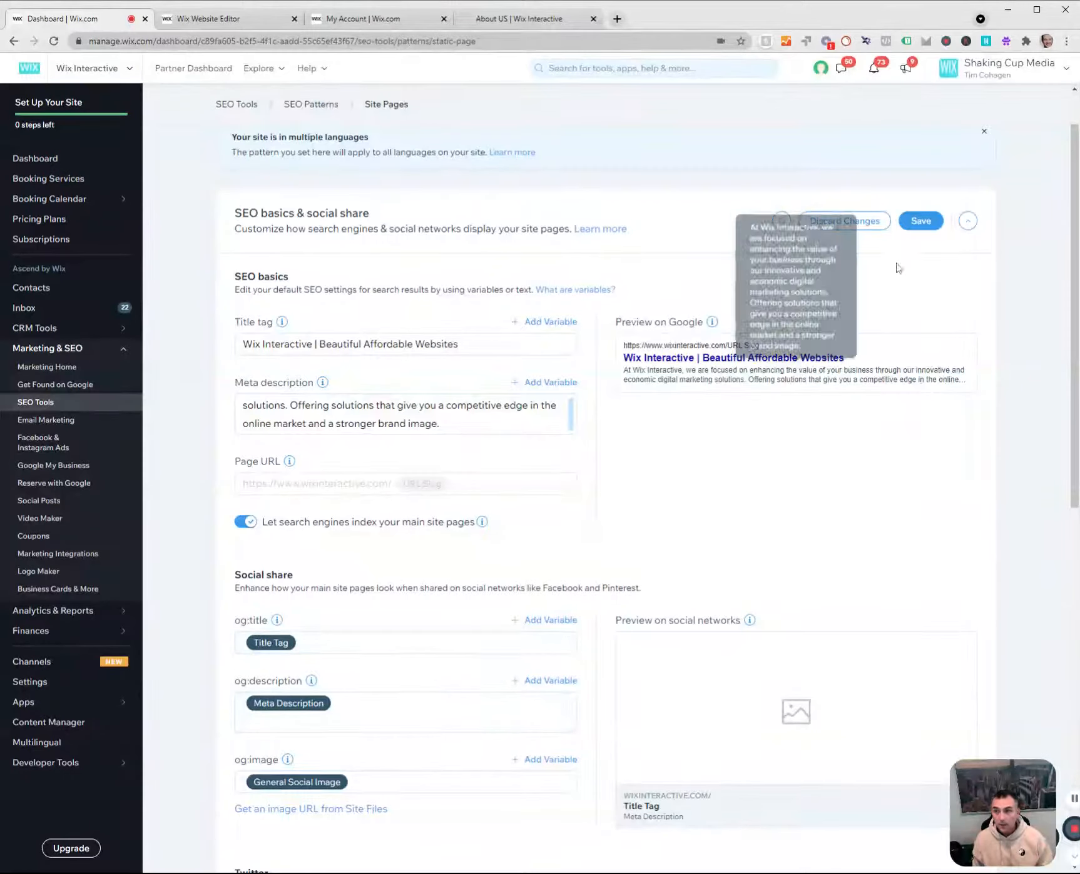
{"action": "left_click", "coordinate": [914, 222]}
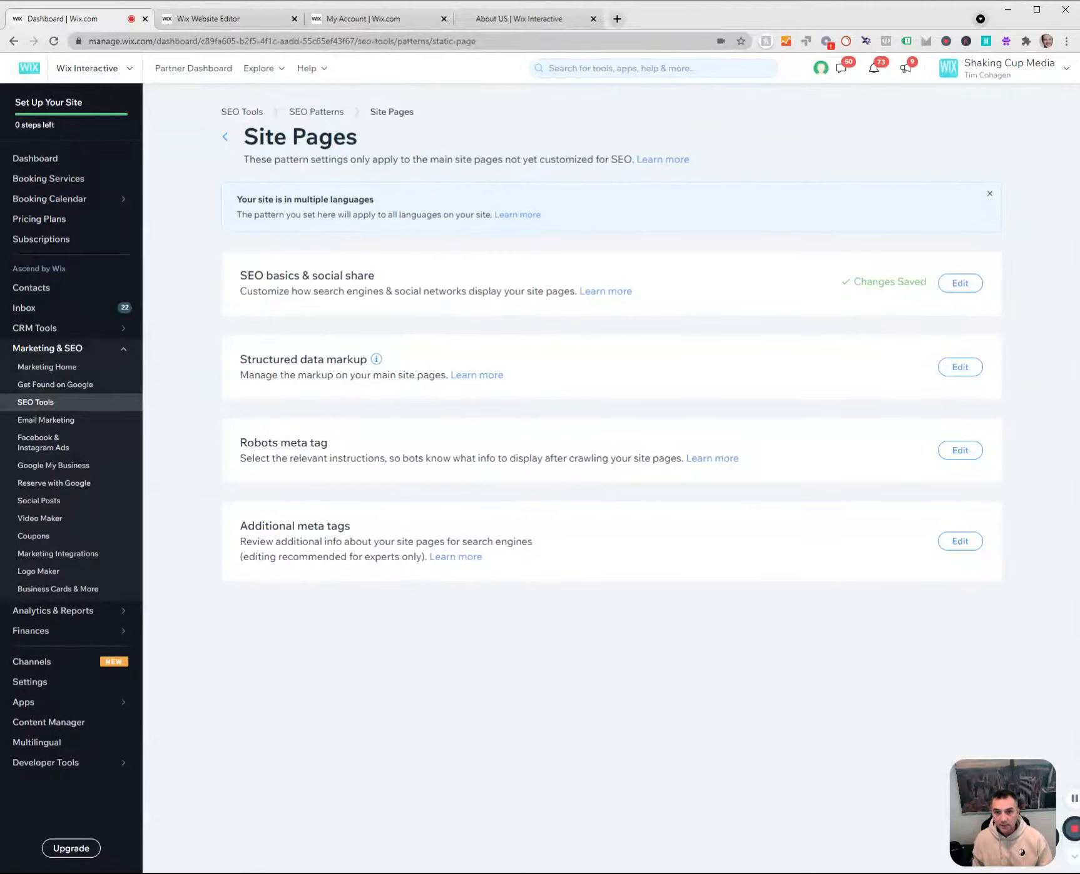
Leave the Site Pages pattern, return to SEO Tools and open Site Verification.
{"action": "left_click", "coordinate": [225, 138]}
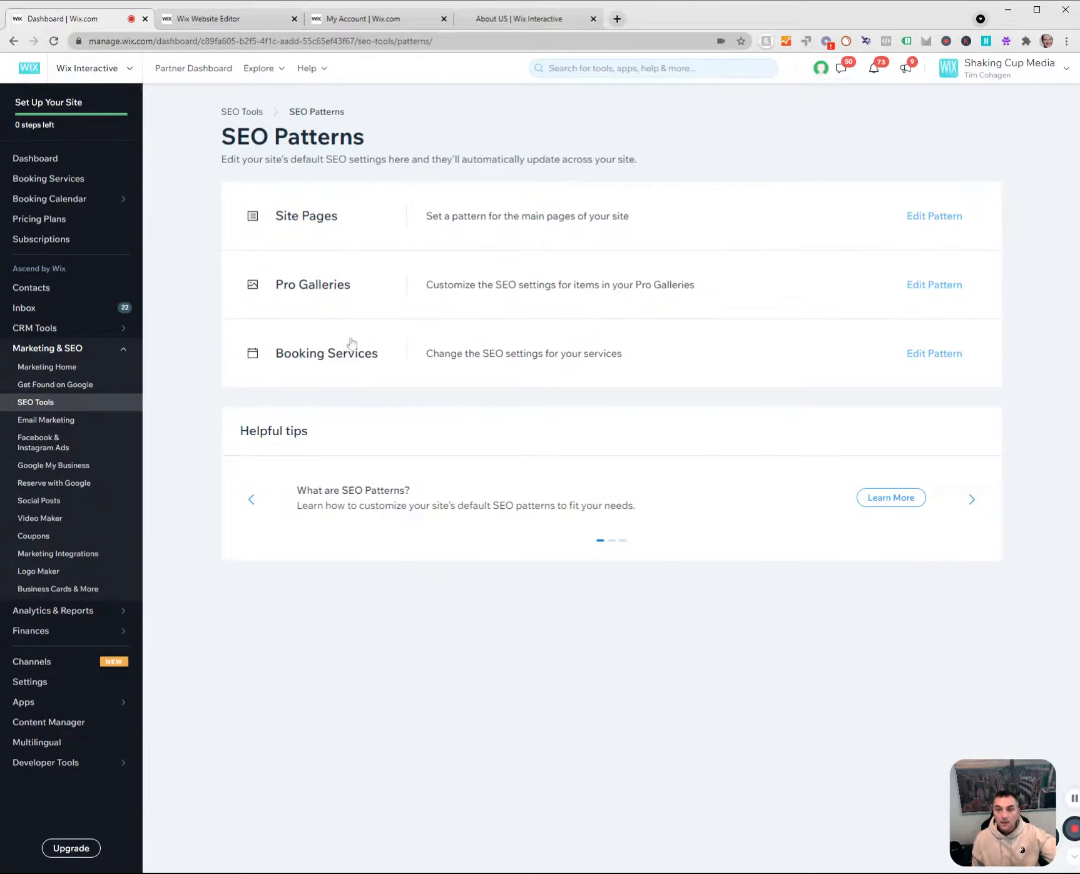
{"action": "left_click", "coordinate": [49, 404]}
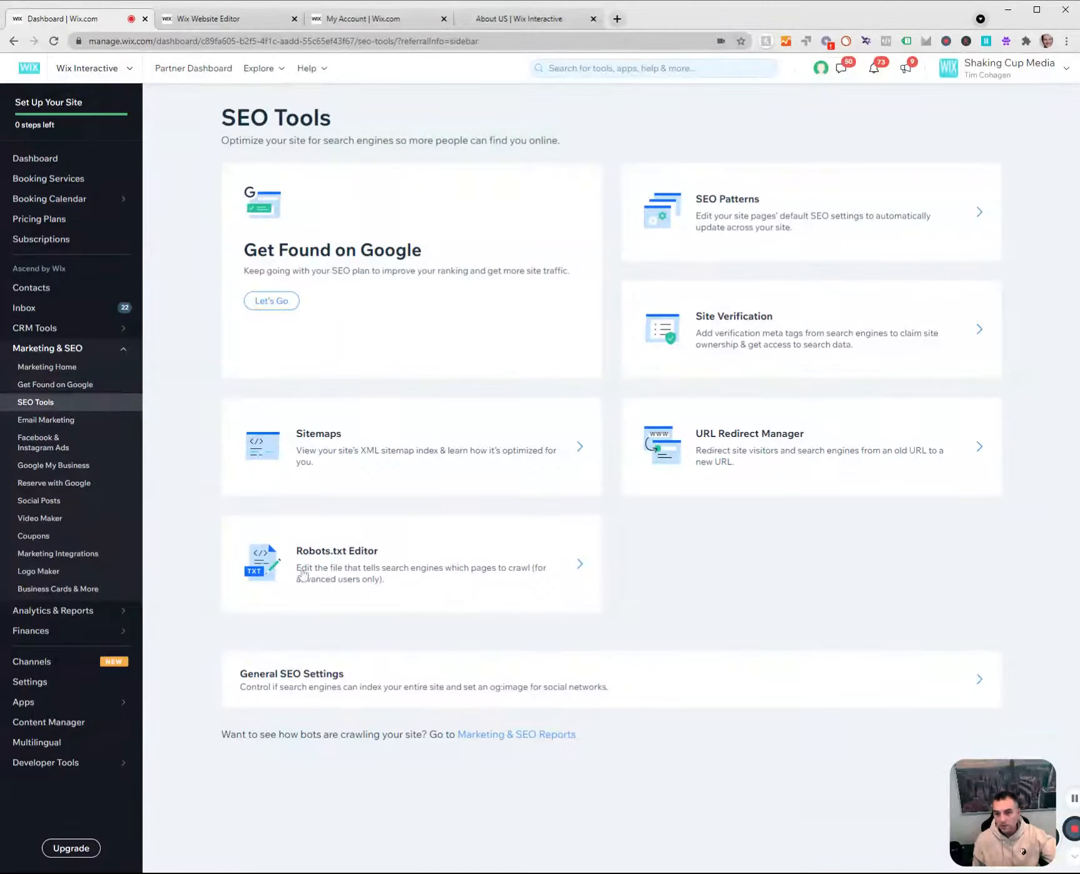
{"action": "left_click", "coordinate": [700, 326]}
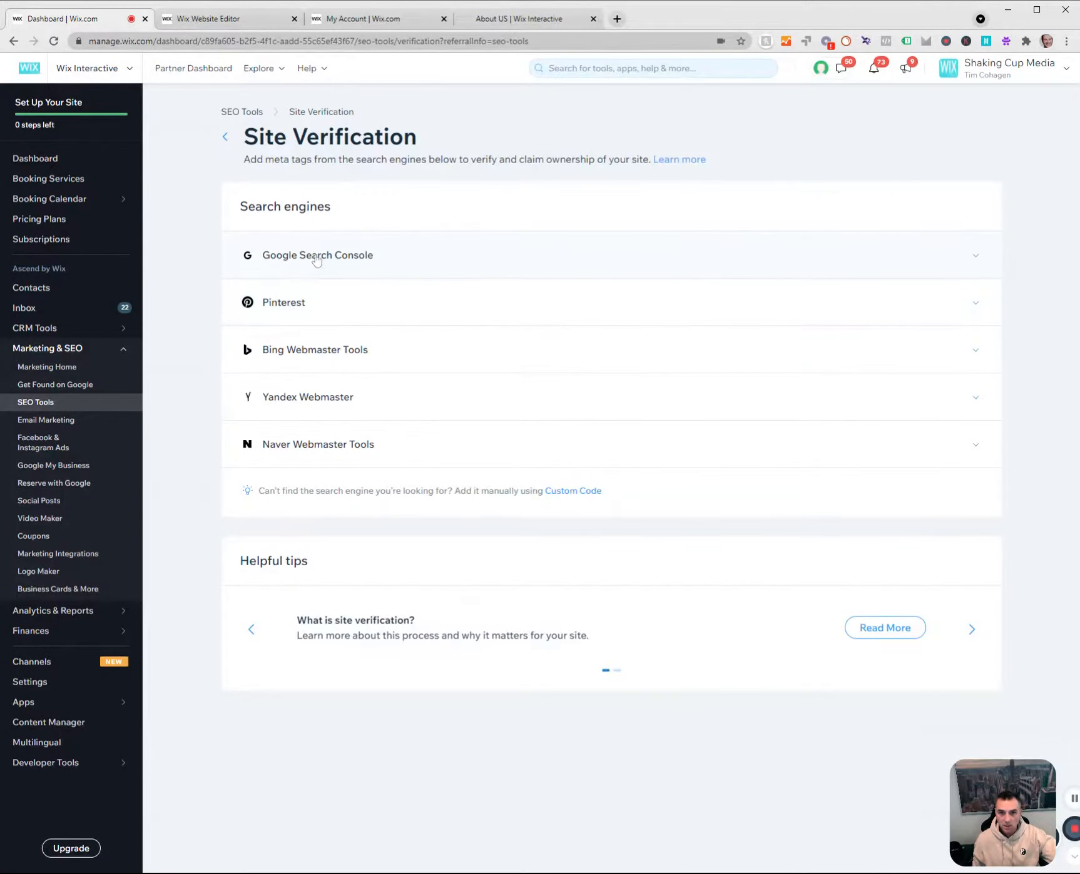
{"action": "left_click", "coordinate": [259, 262]}
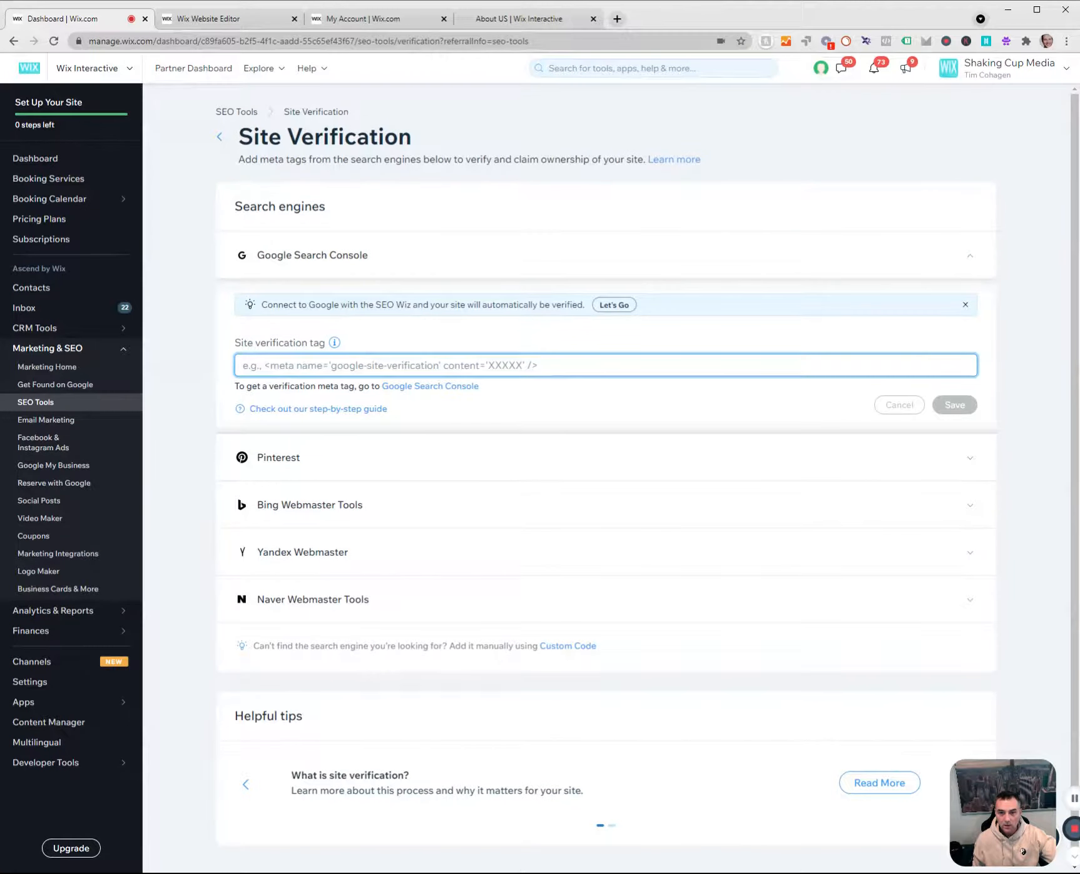
{"action": "key", "text": "ctrl+v"}
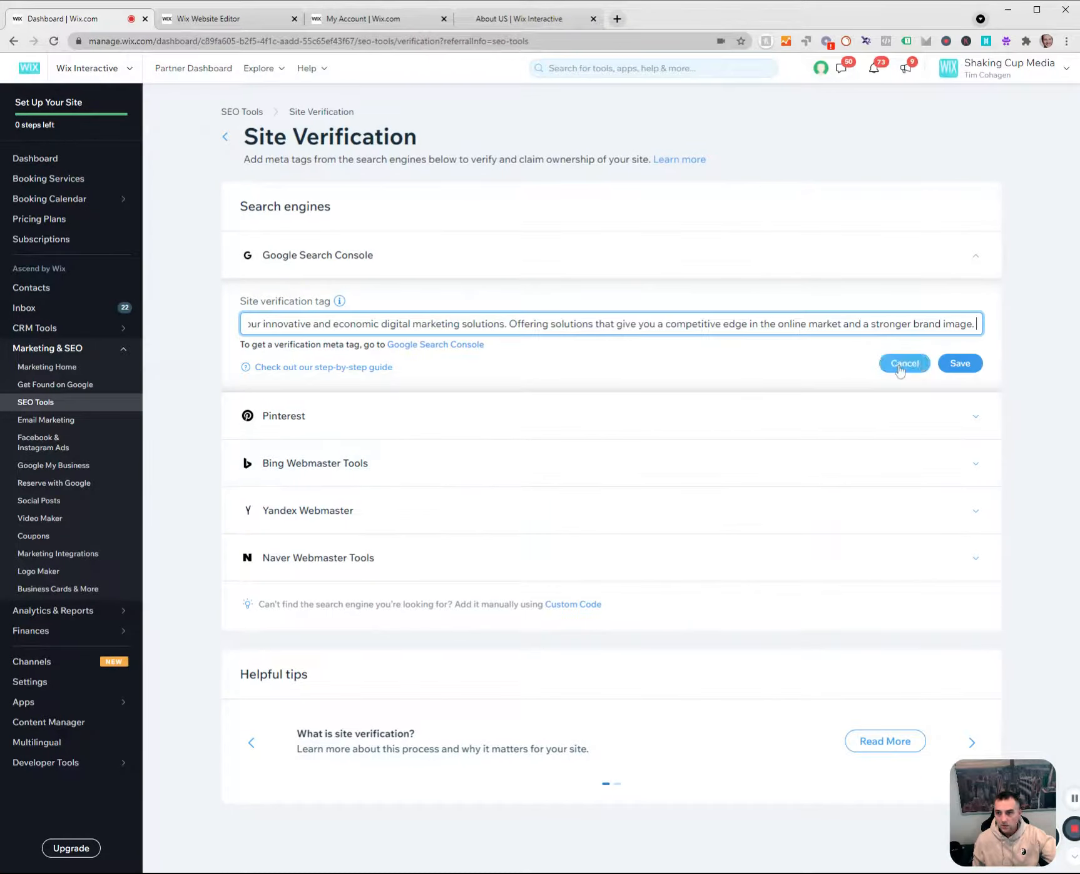
{"action": "left_click", "coordinate": [899, 370]}
Look through the Google Search Console, Pinterest and Yandex Webmaster verification tag sections, dismissing the SEO Wiz connection tip.
{"action": "left_click", "coordinate": [302, 266]}
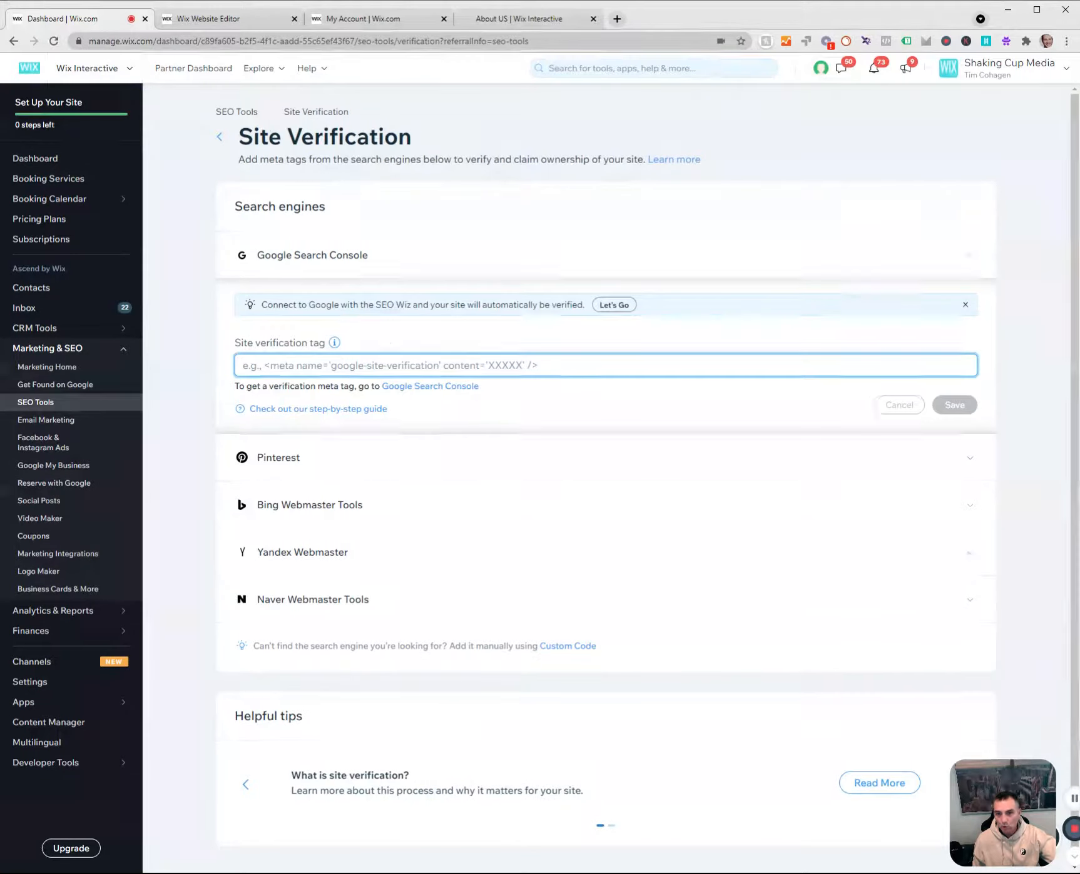
{"action": "left_click", "coordinate": [965, 305]}
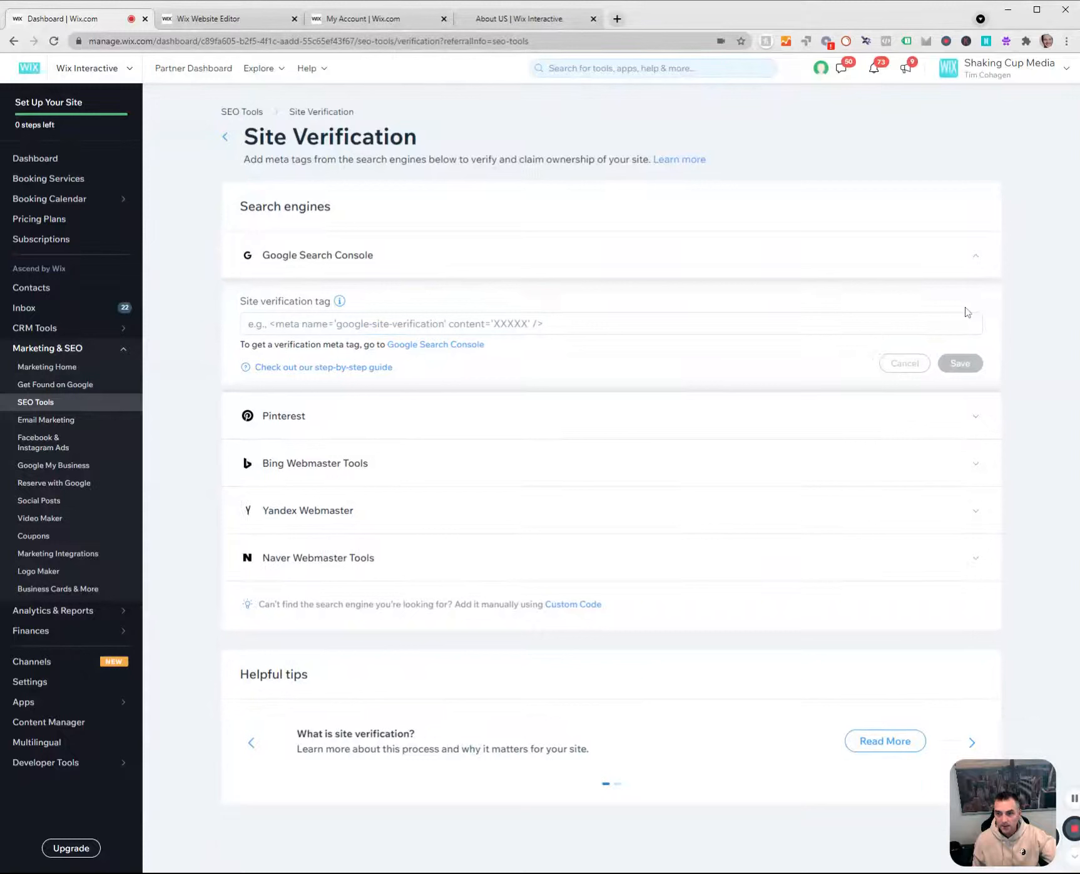
{"action": "left_click", "coordinate": [276, 423]}
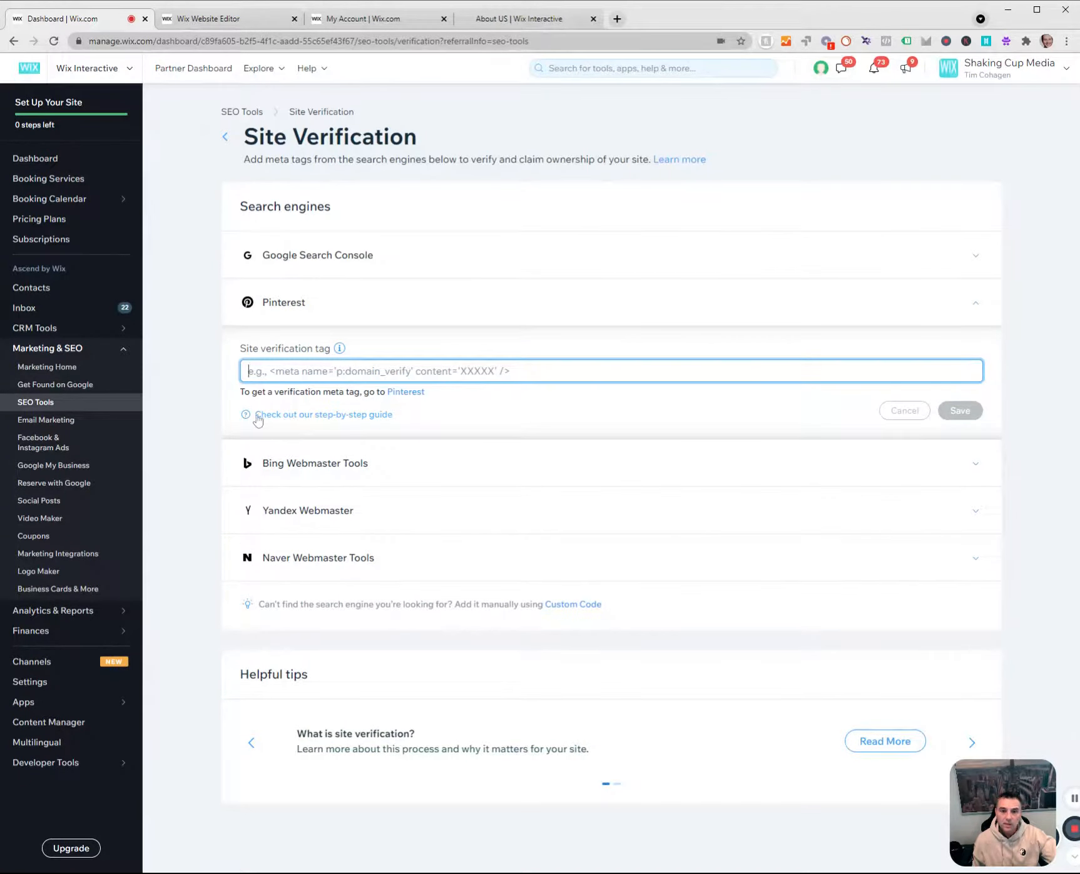
{"action": "left_click", "coordinate": [271, 510]}
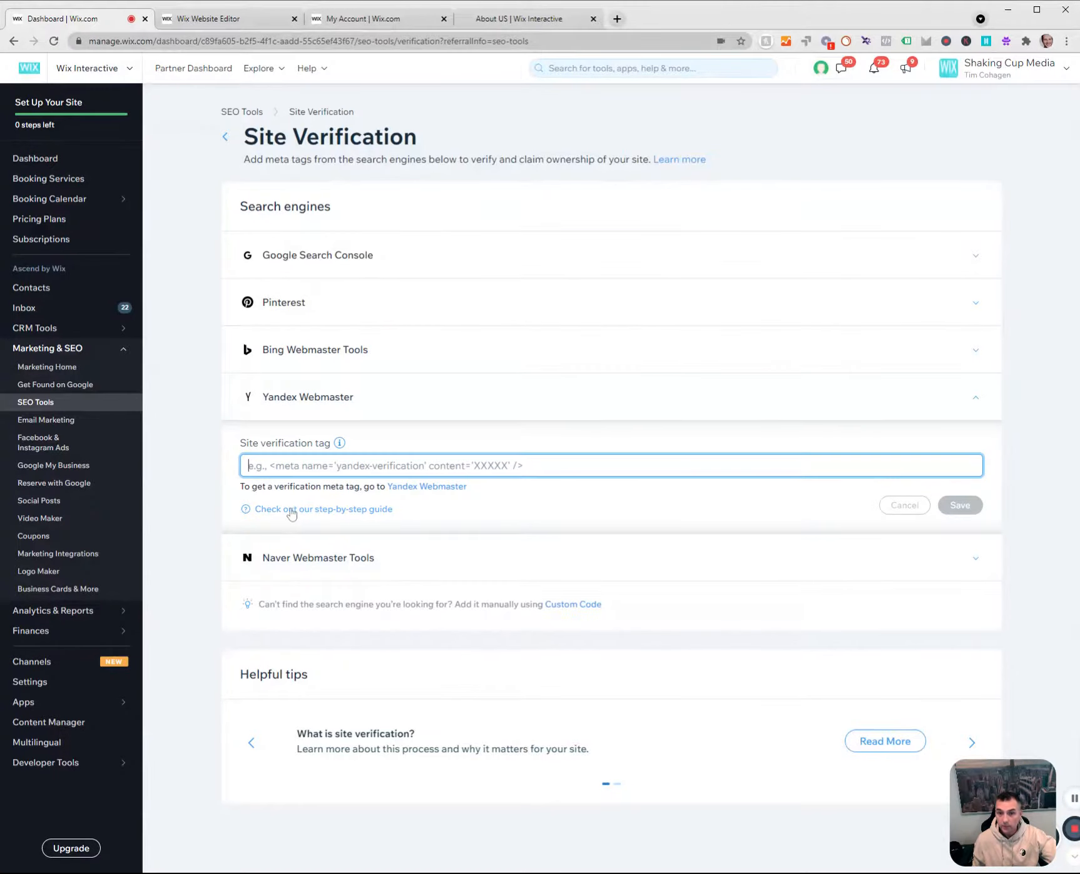
Skim the step-by-step guide on verifying a domain with Yandex and close it.
{"action": "left_click", "coordinate": [266, 510]}
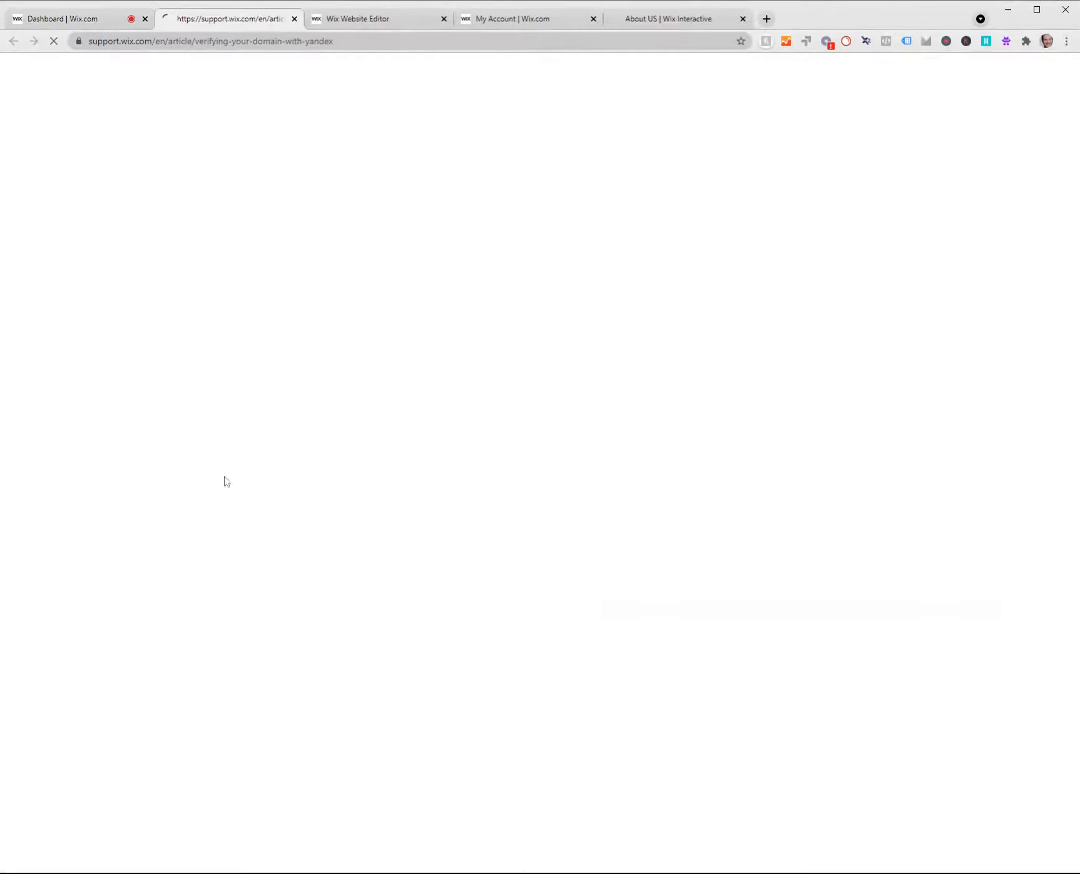
{"action": "scroll", "coordinate": [356, 438], "scroll_direction": "down", "scroll_amount": 15}
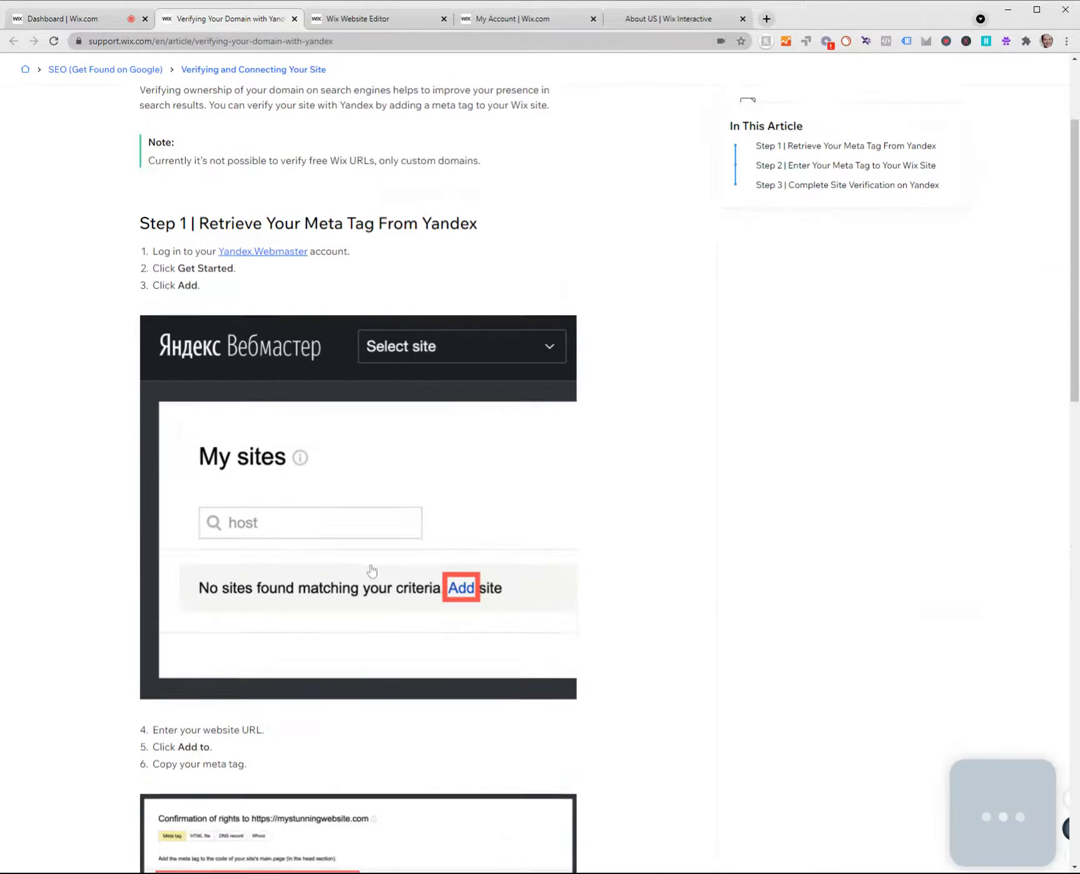
{"action": "left_click", "coordinate": [294, 18]}
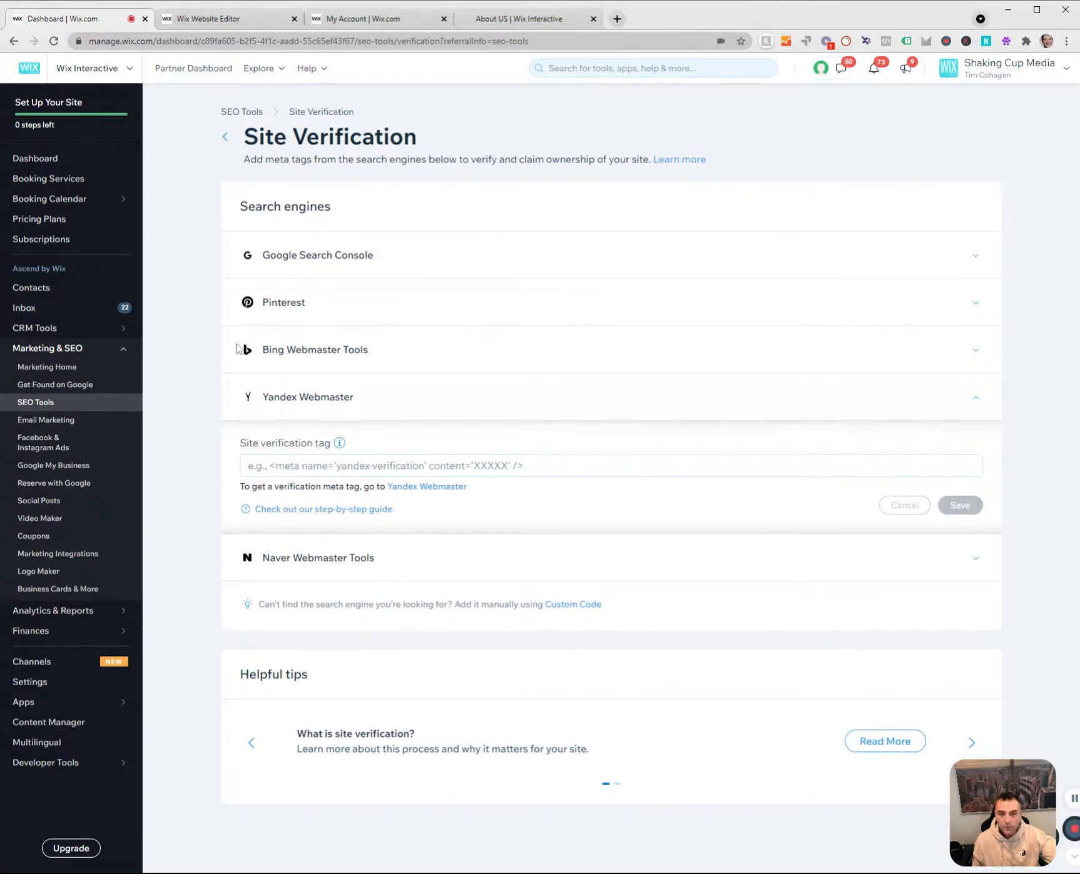
Leave Site Verification and open Get Found on Google.
{"action": "left_click", "coordinate": [226, 137]}
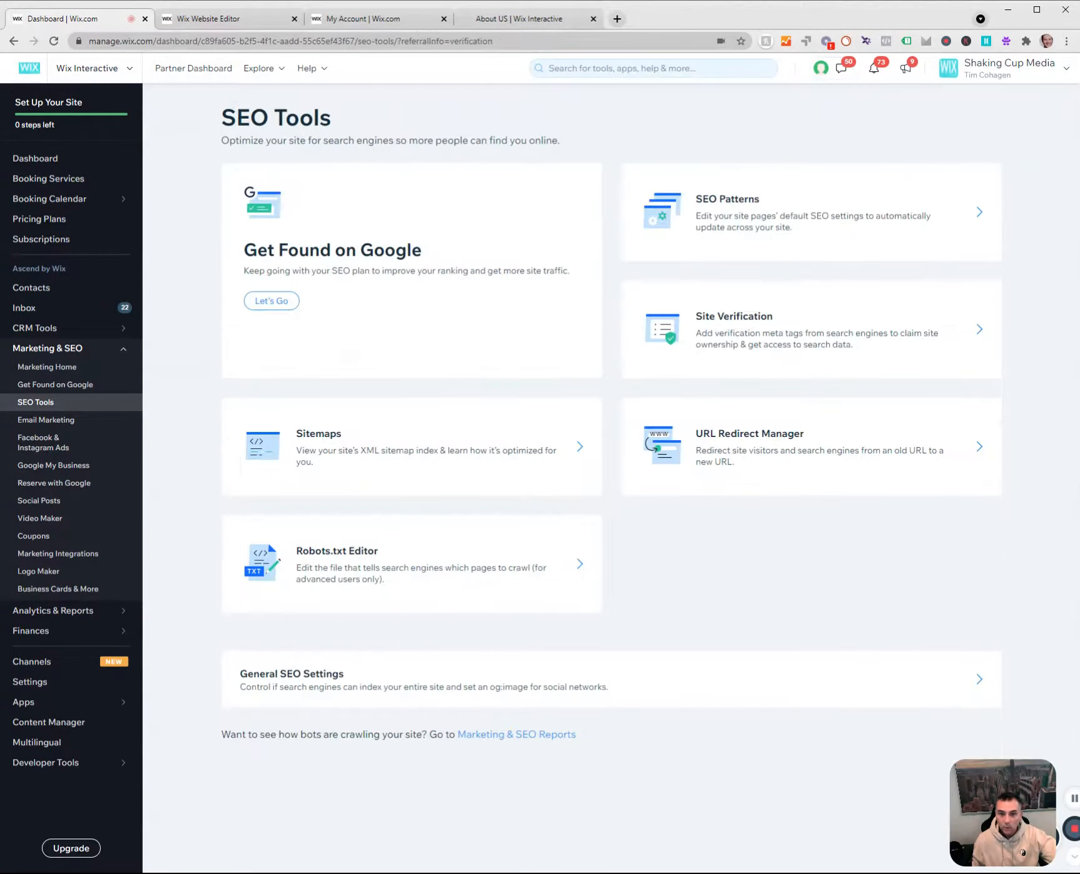
{"action": "left_click", "coordinate": [41, 388]}
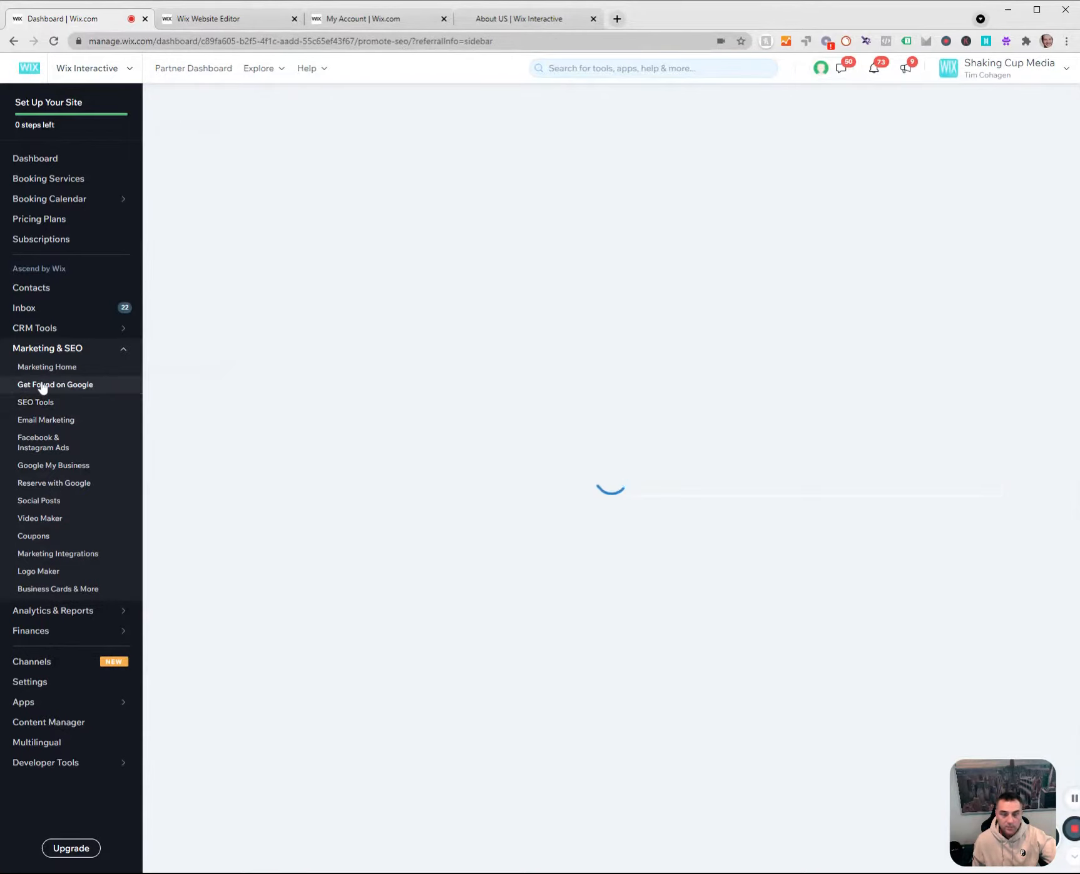